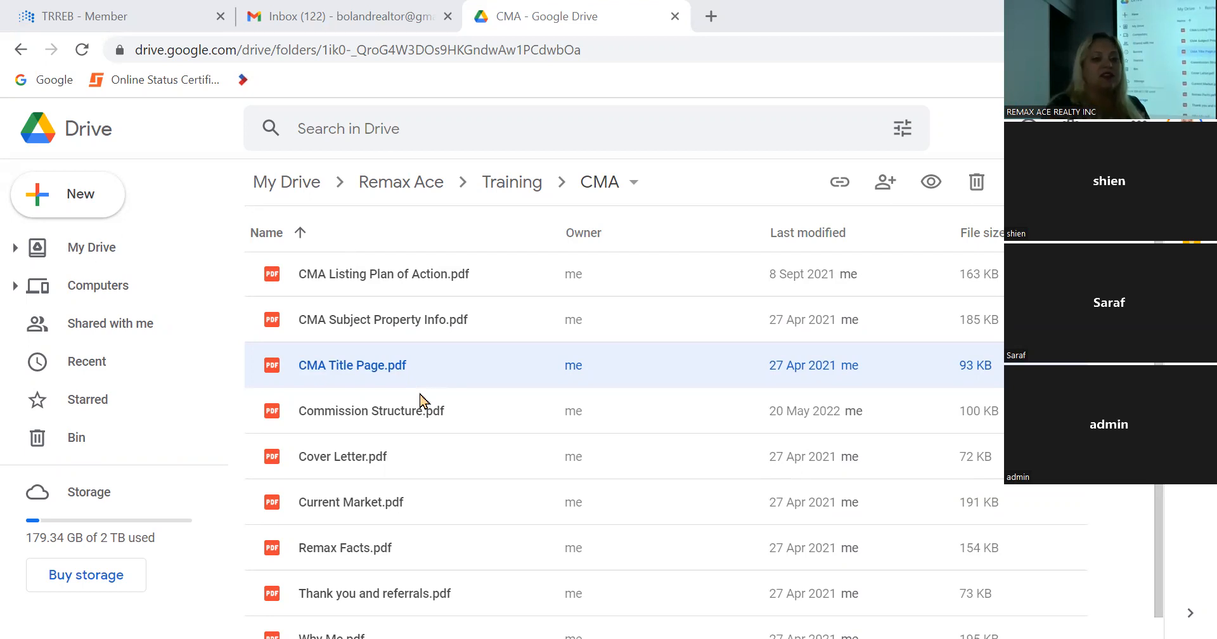
# Step: Switch to the TRREB member site, launch the MLS property search system and open the list of CMAs
pyautogui.click(84, 13)
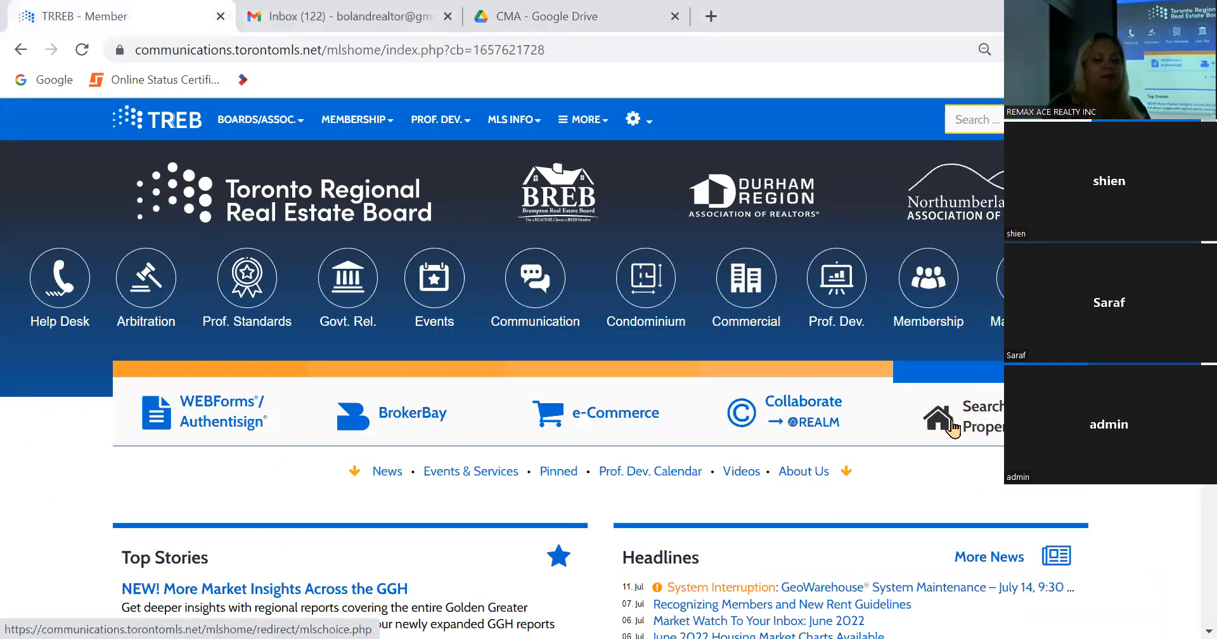
pyautogui.click(952, 429)
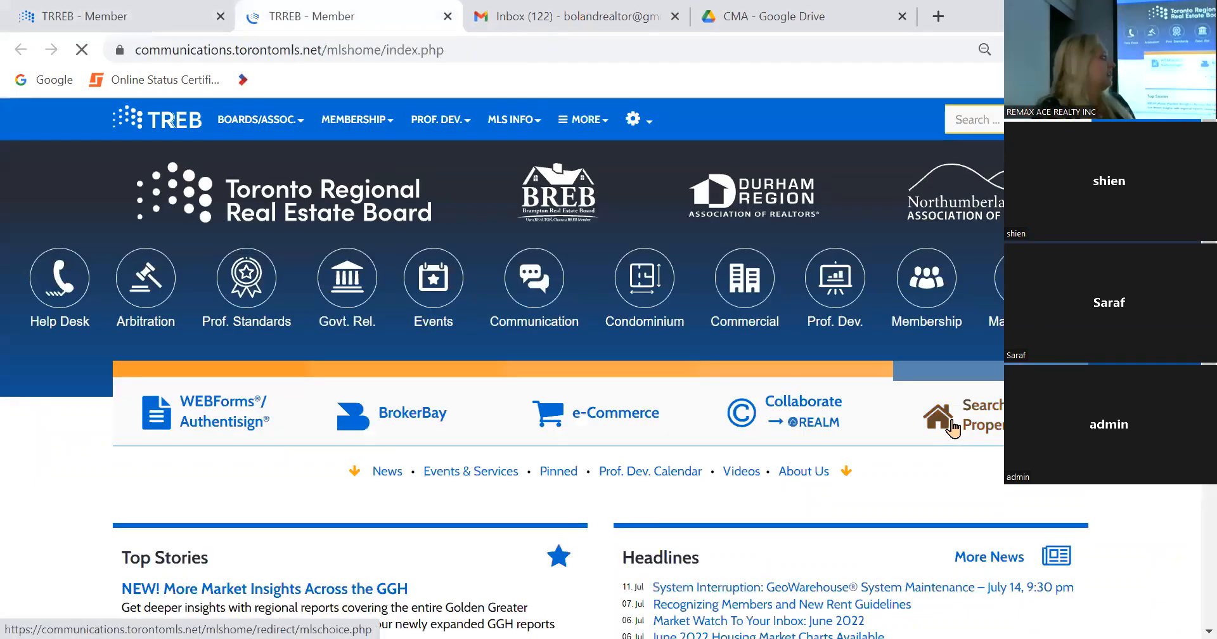
pyautogui.click(952, 428)
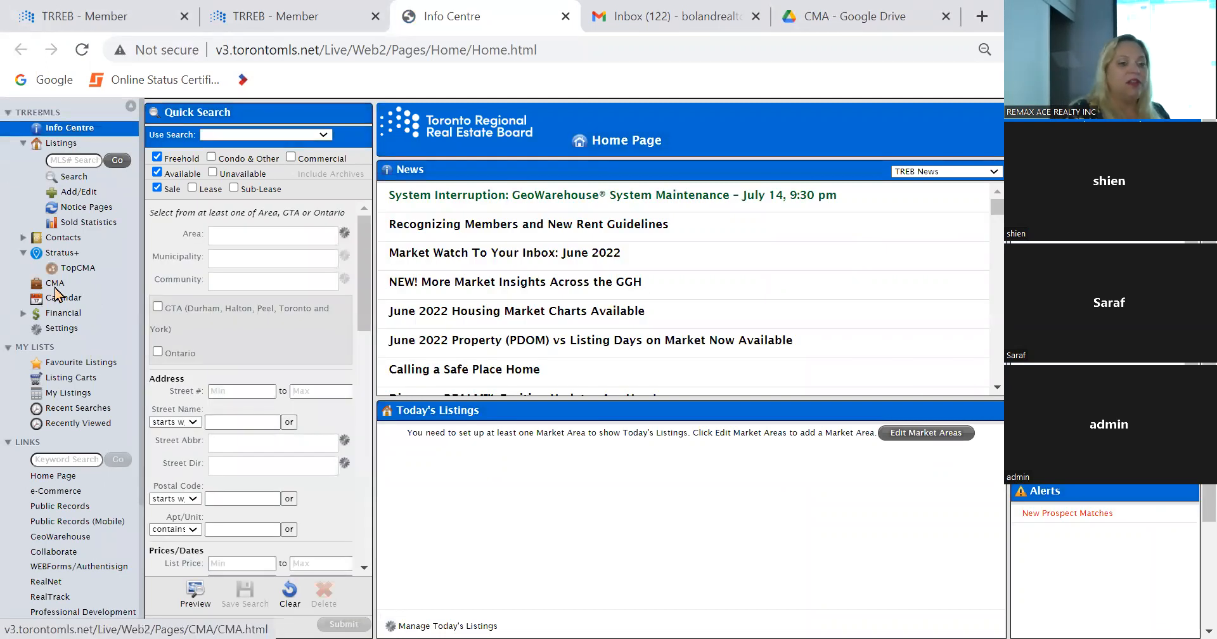
pyautogui.click(55, 283)
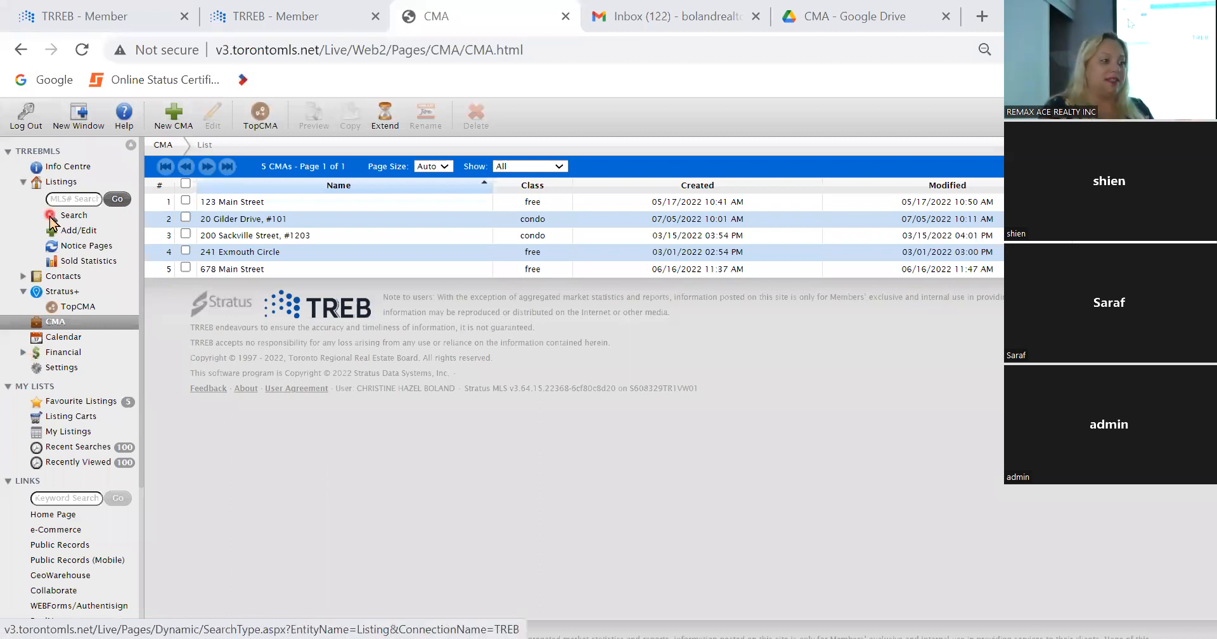
pyautogui.click(53, 326)
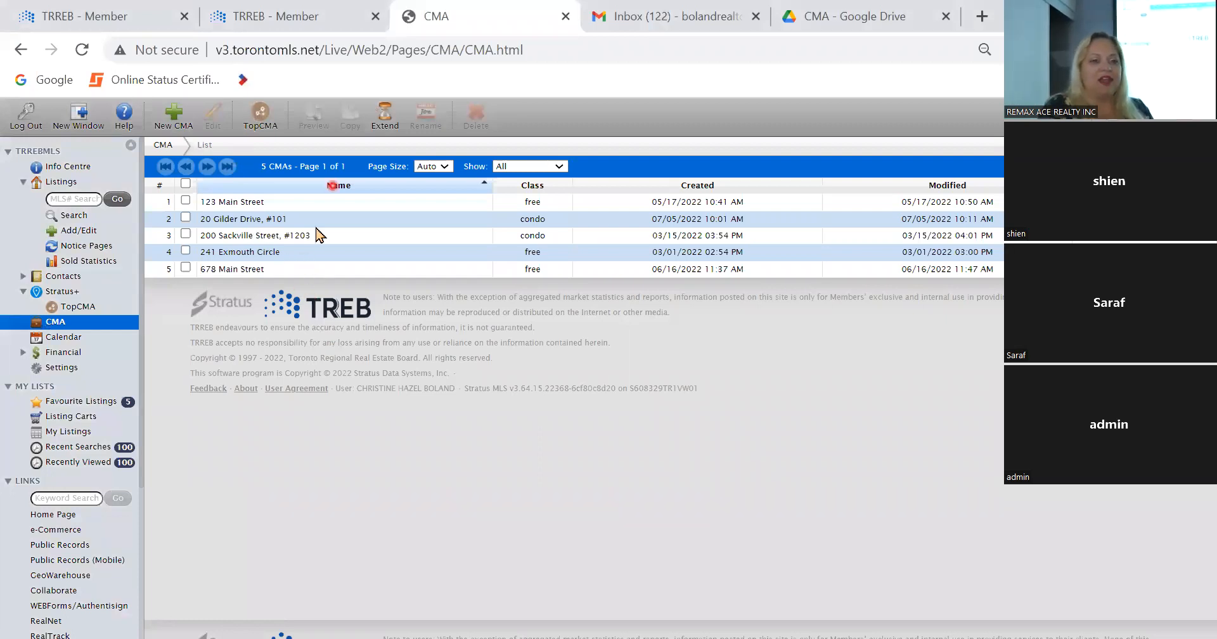
# Step: Create a new Residential Freehold CMA named with the subject property's street address
pyautogui.click(170, 120)
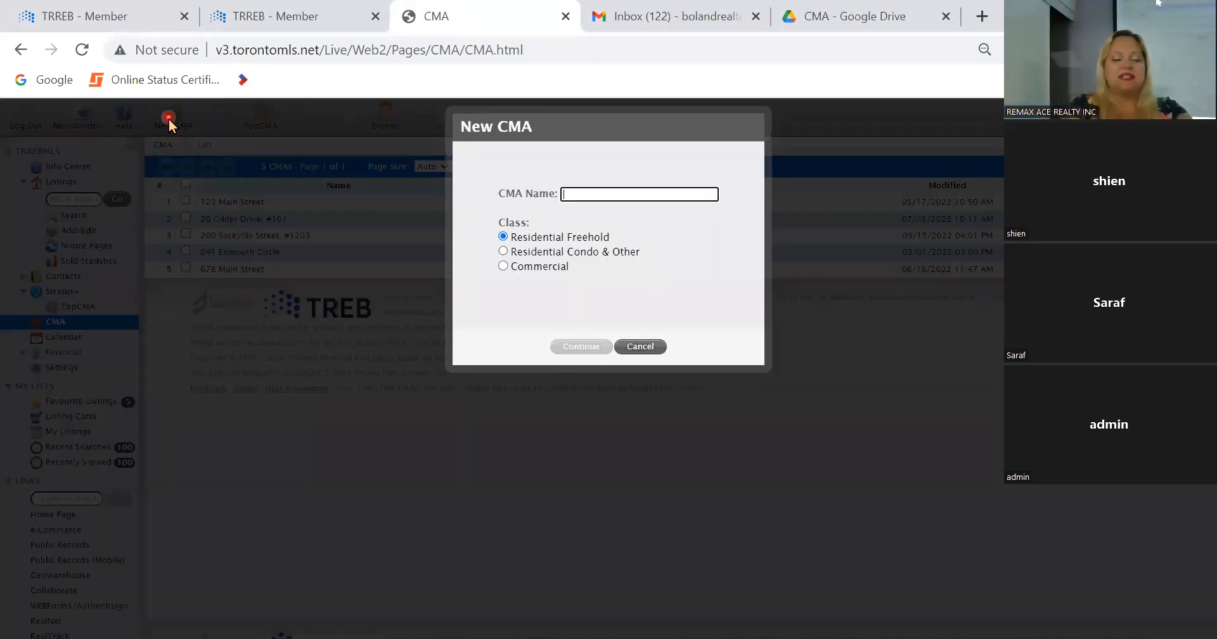
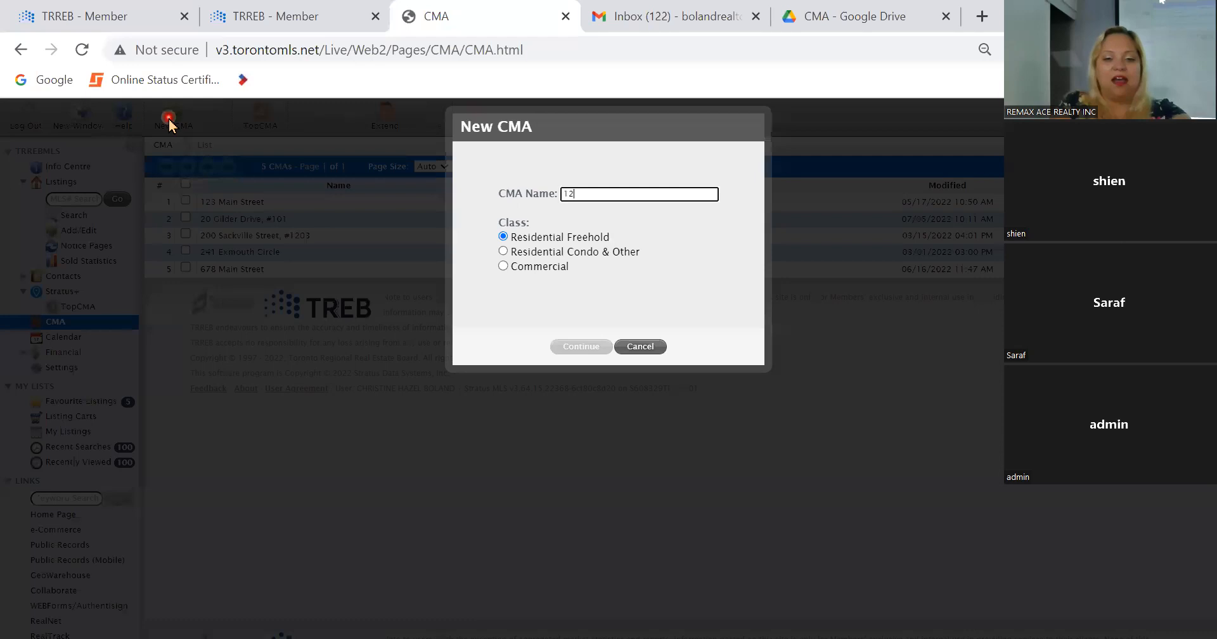
pyautogui.press('BackSpace')
pyautogui.press('BackSpace')
pyautogui.press('BackSpace')
pyautogui.press('BackSpace')
pyautogui.press('BackSpace')
pyautogui.press('BackSpace')
pyautogui.press('BackSpace')
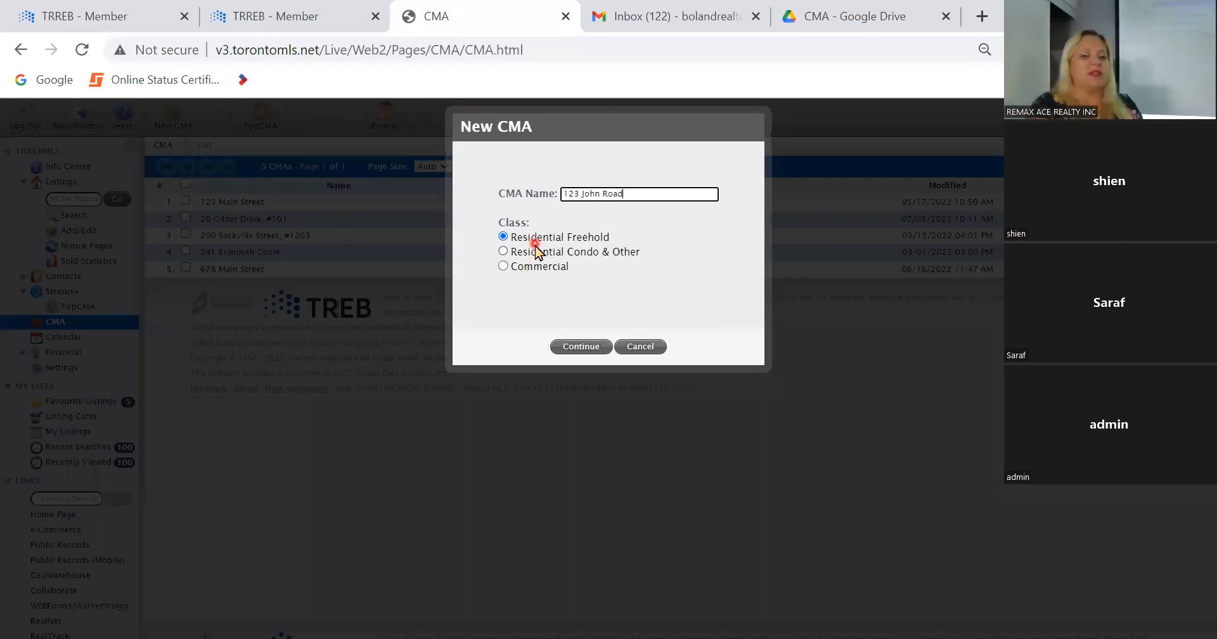
pyautogui.click(592, 351)
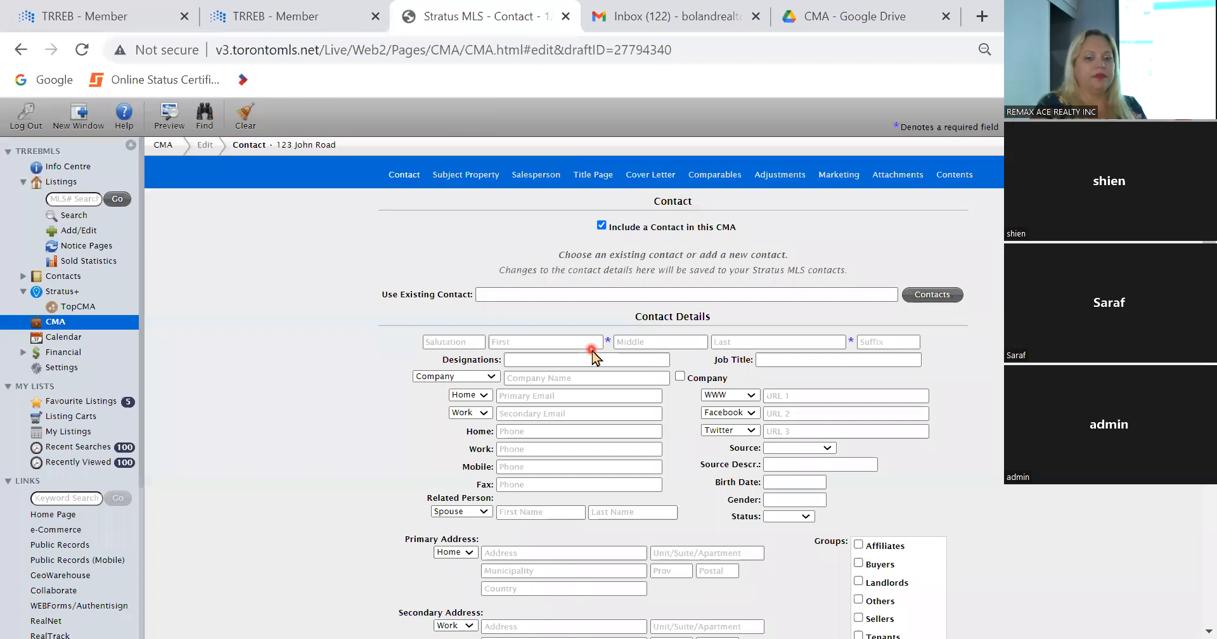
# Step: Enter the client's first and last name in the CMA's contact details
pyautogui.scroll(-3, 591, 350)
pyautogui.scroll(3, 591, 350)
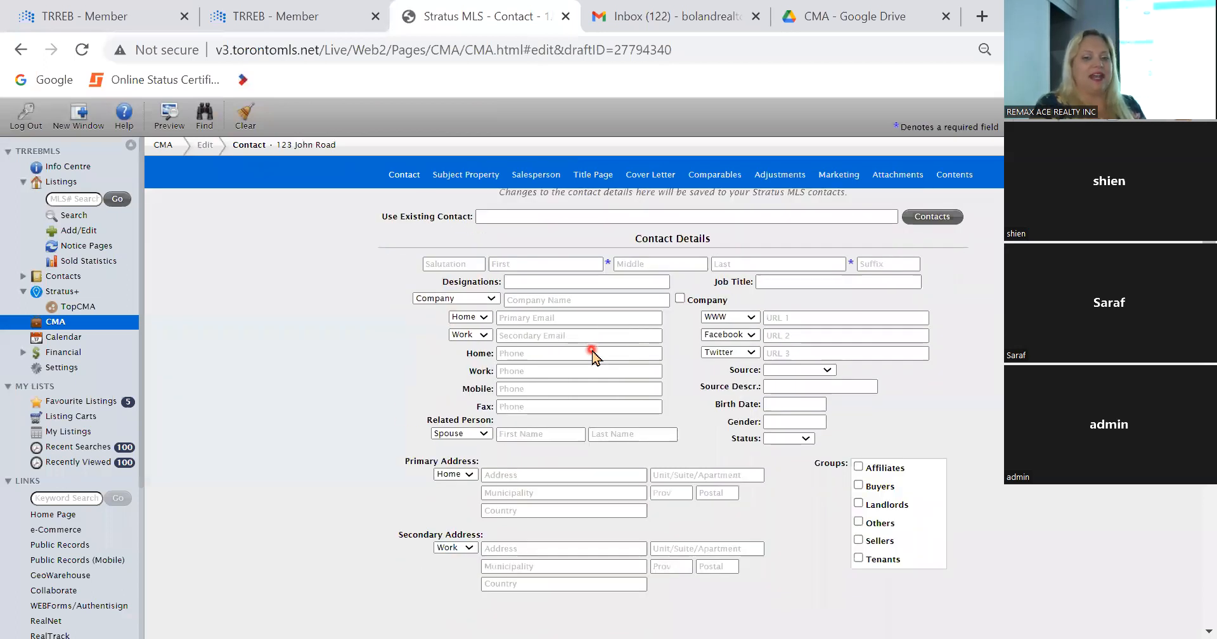
pyautogui.click(552, 309)
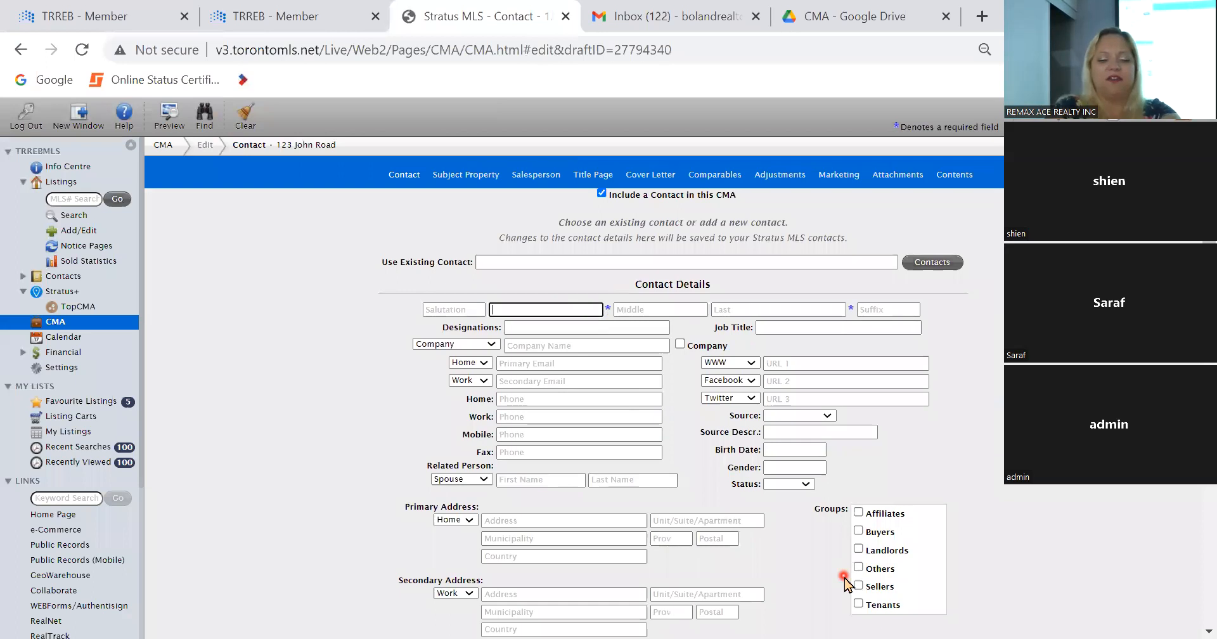
pyautogui.press('Tab')
pyautogui.press('Tab')
pyautogui.press('BackSpace')
pyautogui.press('BackSpace')
pyautogui.press('Tab')
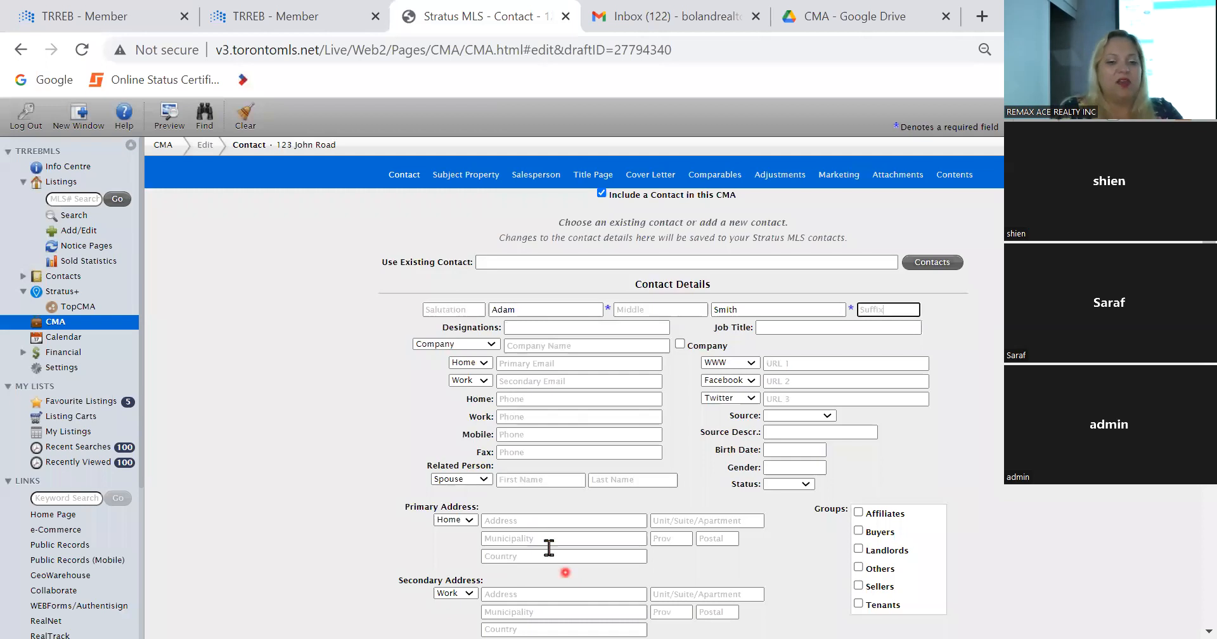
# Step: Enter the spouse's first and last name as the contact's related person
pyautogui.click(532, 480)
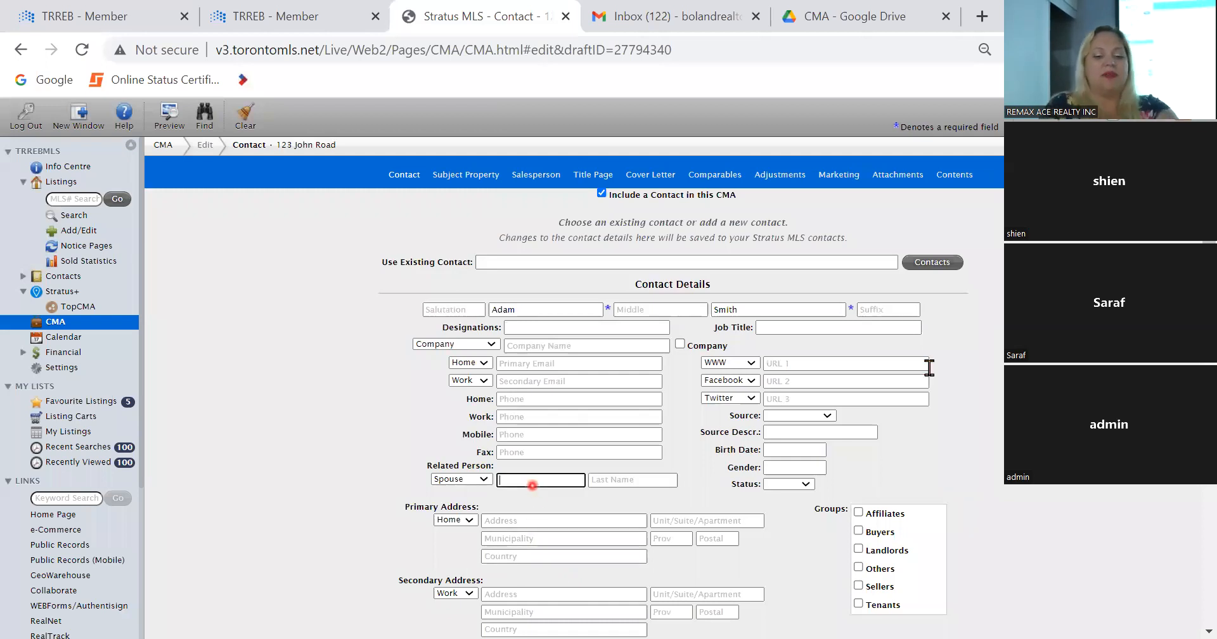
pyautogui.press('Tab')
pyautogui.press('Tab')
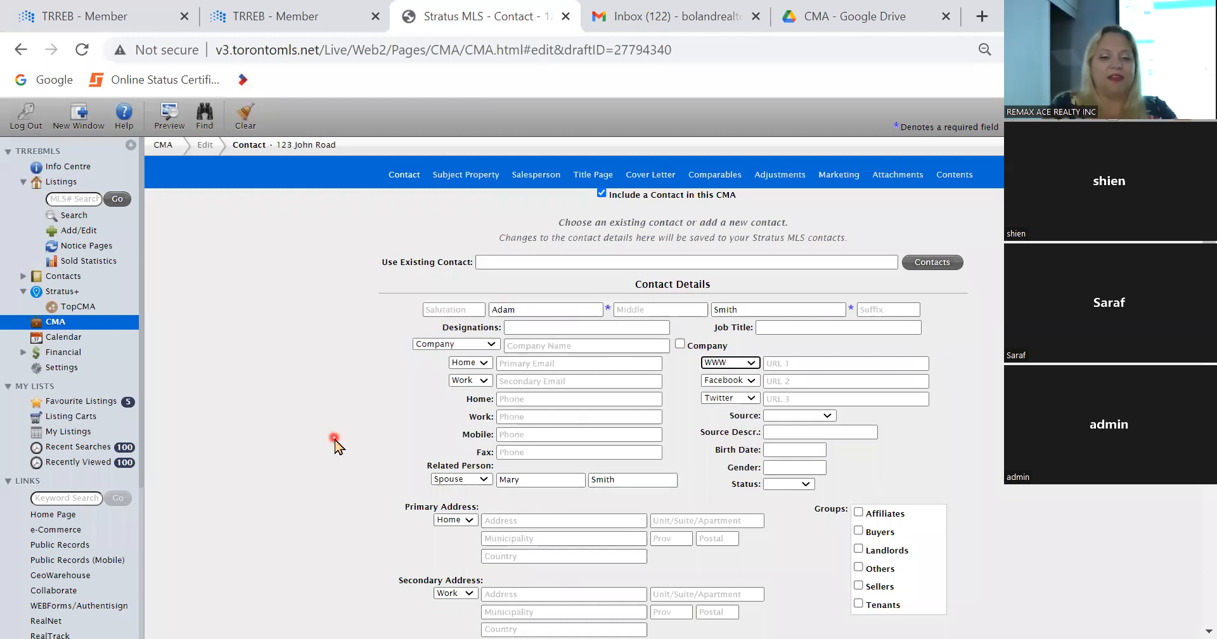
# Step: Include a subject property in the CMA
pyautogui.scroll(-5, 334, 444)
pyautogui.scroll(-1, 335, 443)
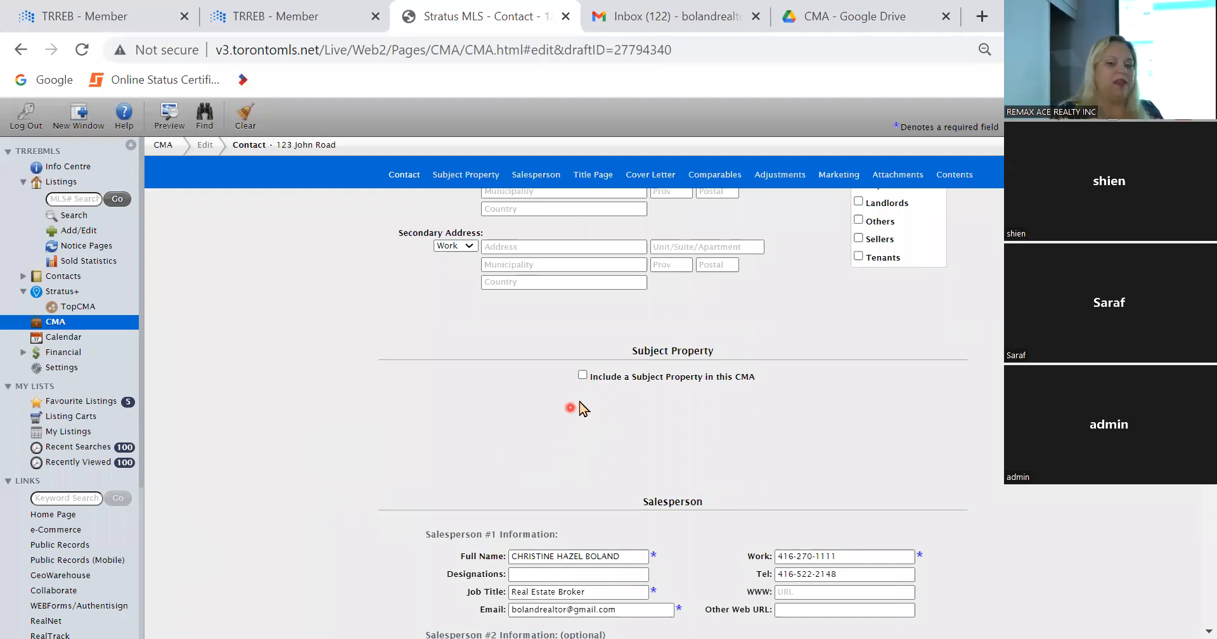
pyautogui.scroll(-2, 586, 382)
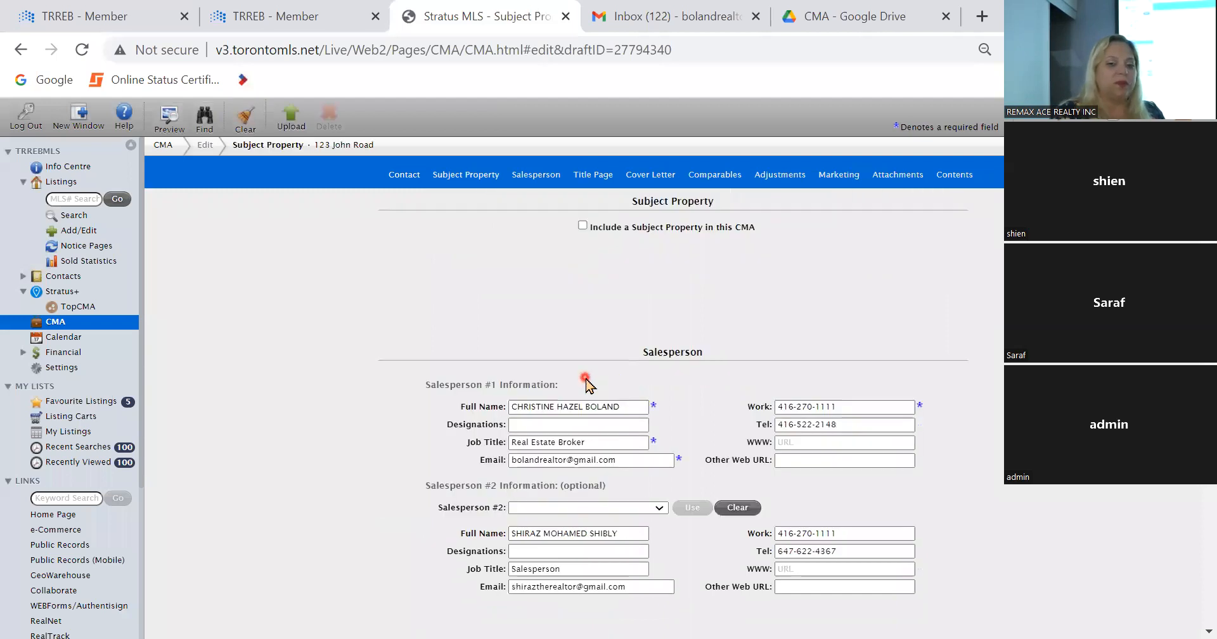
pyautogui.click(583, 226)
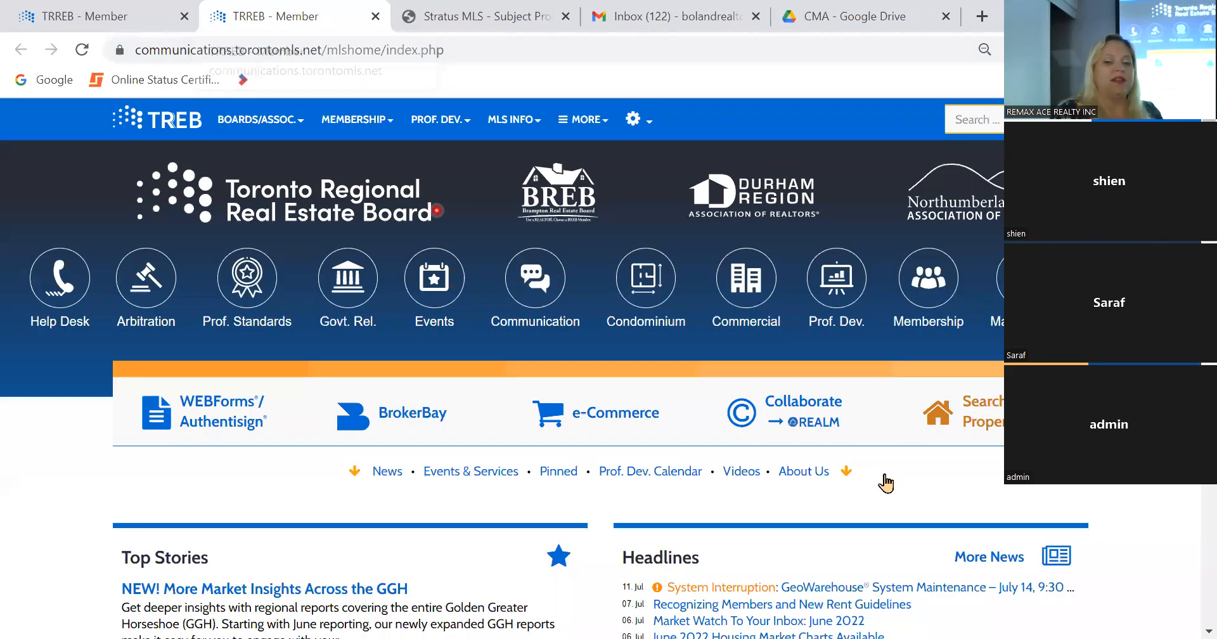
# Step: Open a second MLS session from the TRREB member site in its own browser tab
pyautogui.click(257, 22)
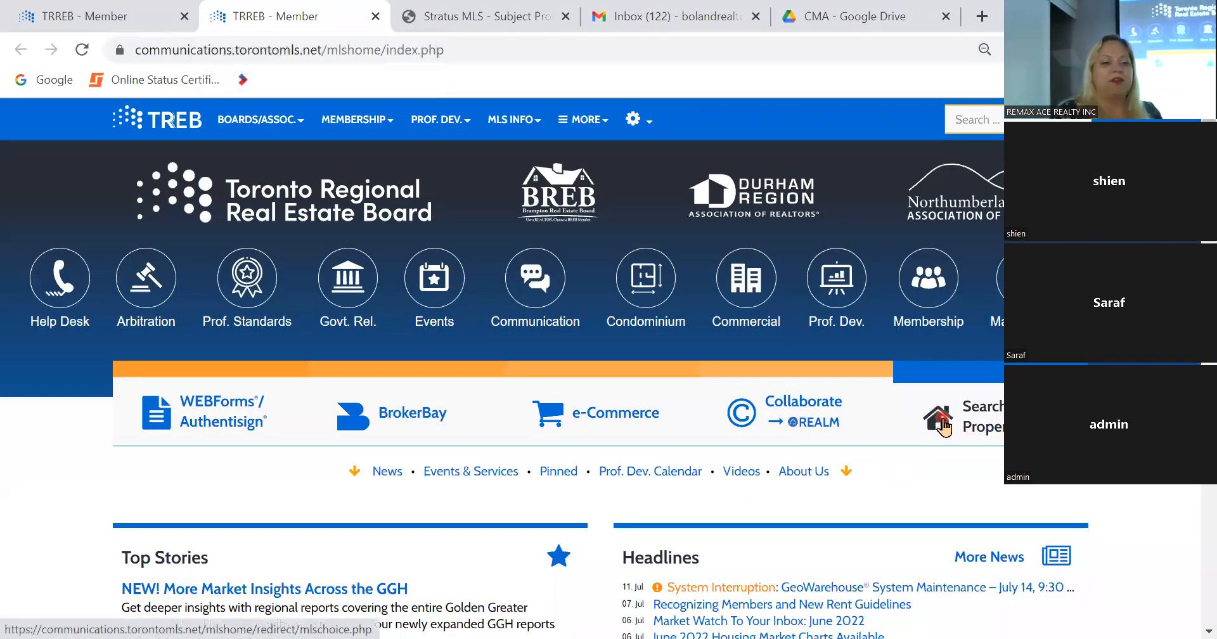
pyautogui.click(940, 420)
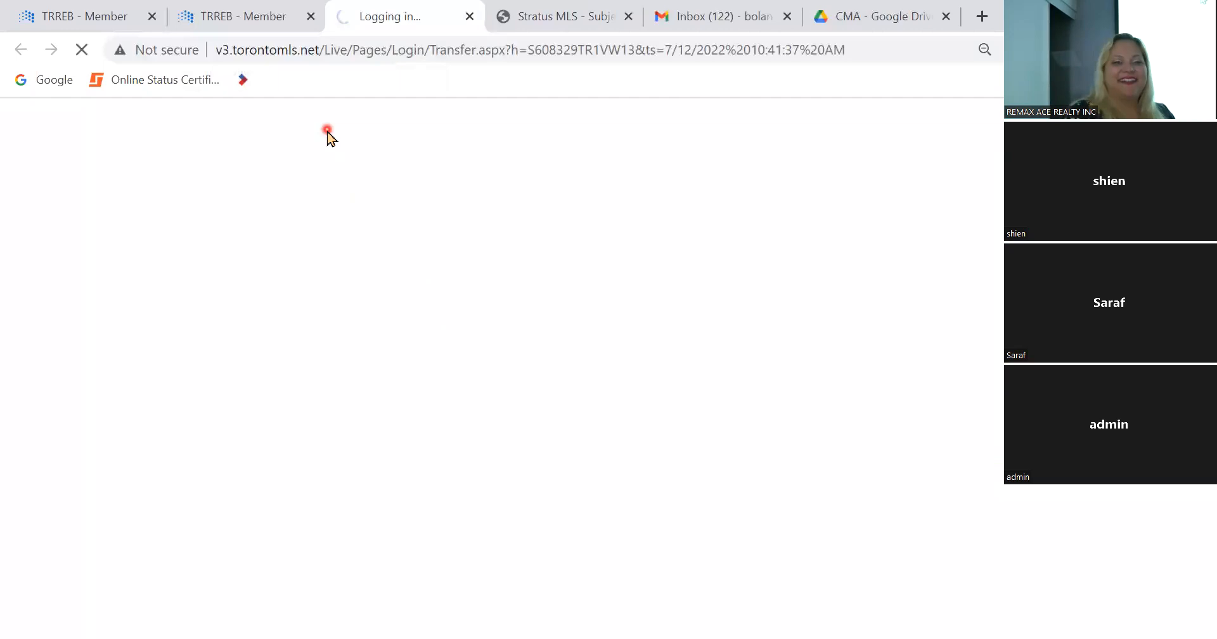
pyautogui.click(255, 17)
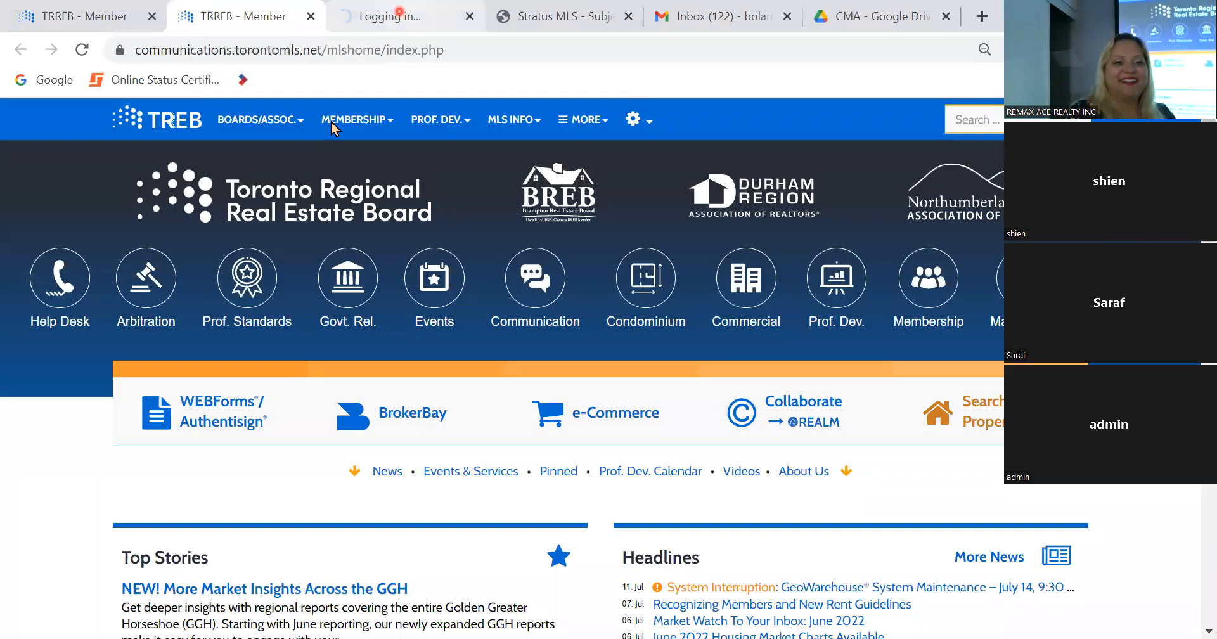
pyautogui.click(378, 16)
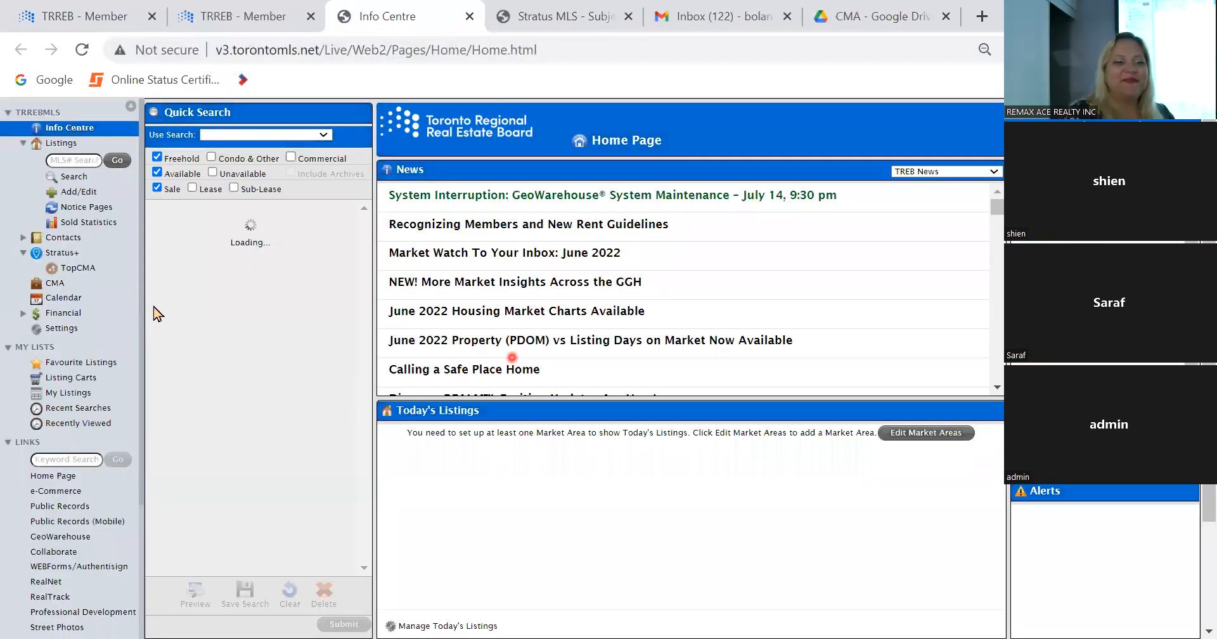
# Step: Start a new listing search for unavailable Residential Freehold properties for sale
pyautogui.click(83, 181)
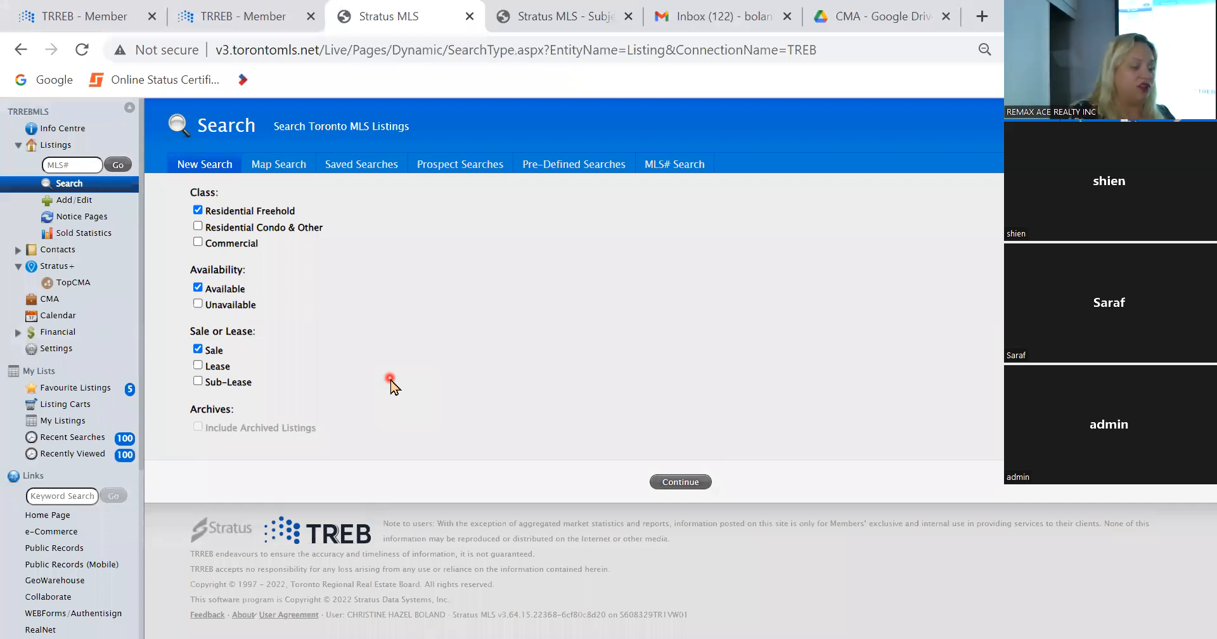
pyautogui.click(231, 305)
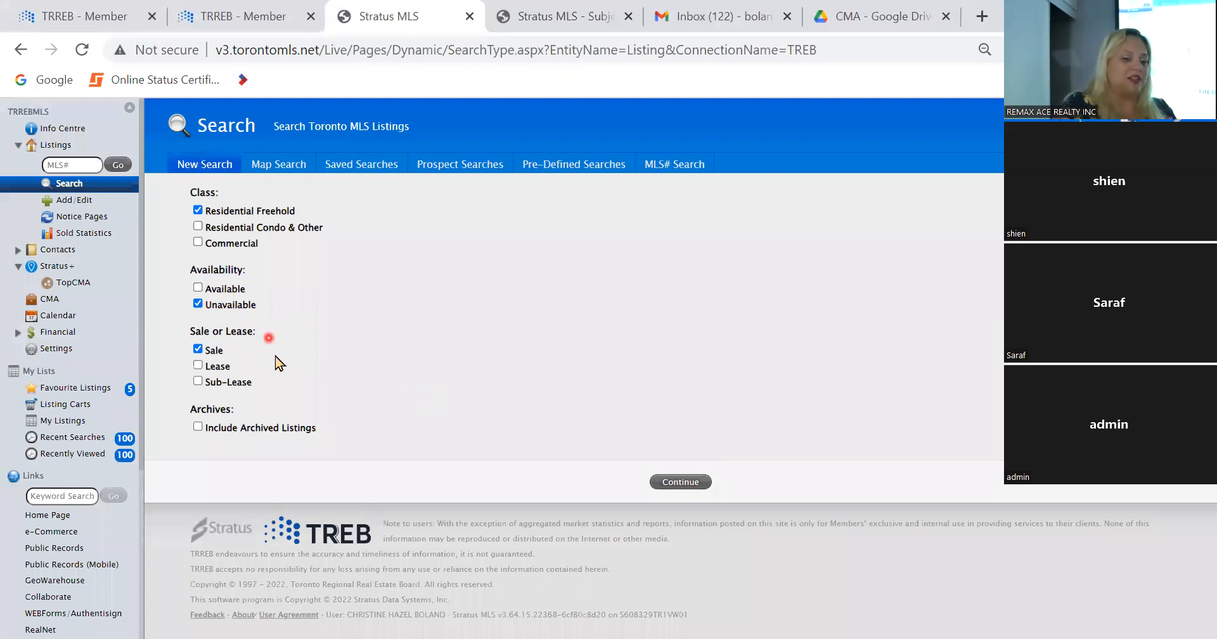
pyautogui.click(686, 483)
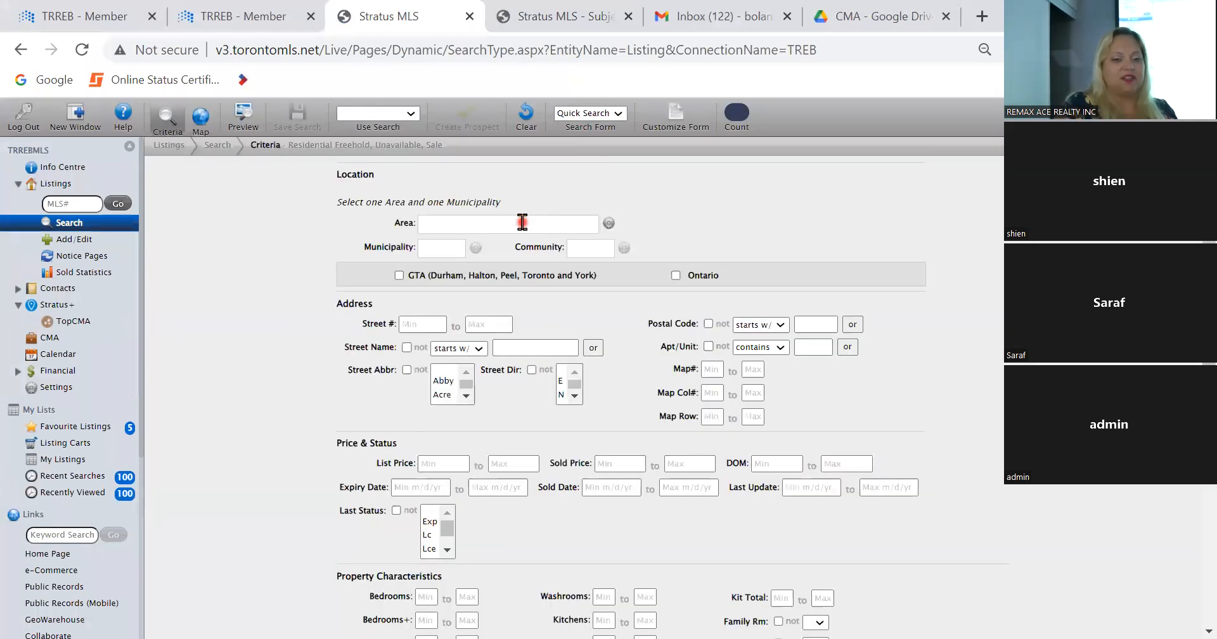
# Step: Limit the search to area Toronto, municipality Toronto E04 and community Dorset Park, and run it
pyautogui.click(521, 222)
pyautogui.scroll(-3, 530, 319)
pyautogui.click(533, 298)
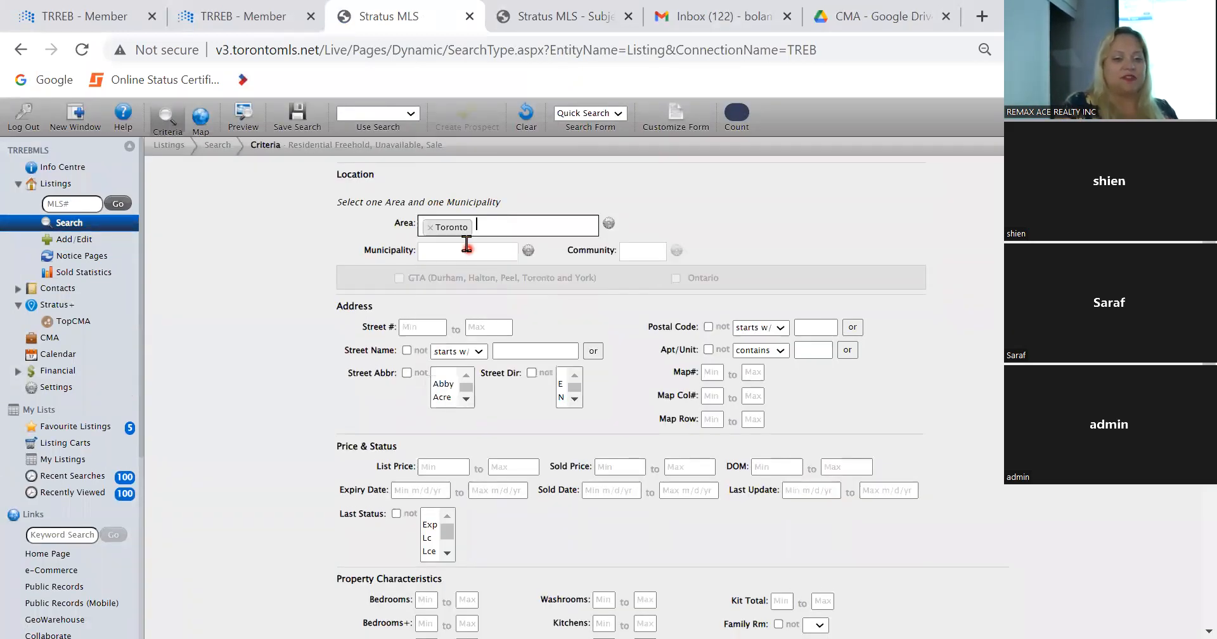
pyautogui.click(466, 244)
pyautogui.scroll(-3, 478, 298)
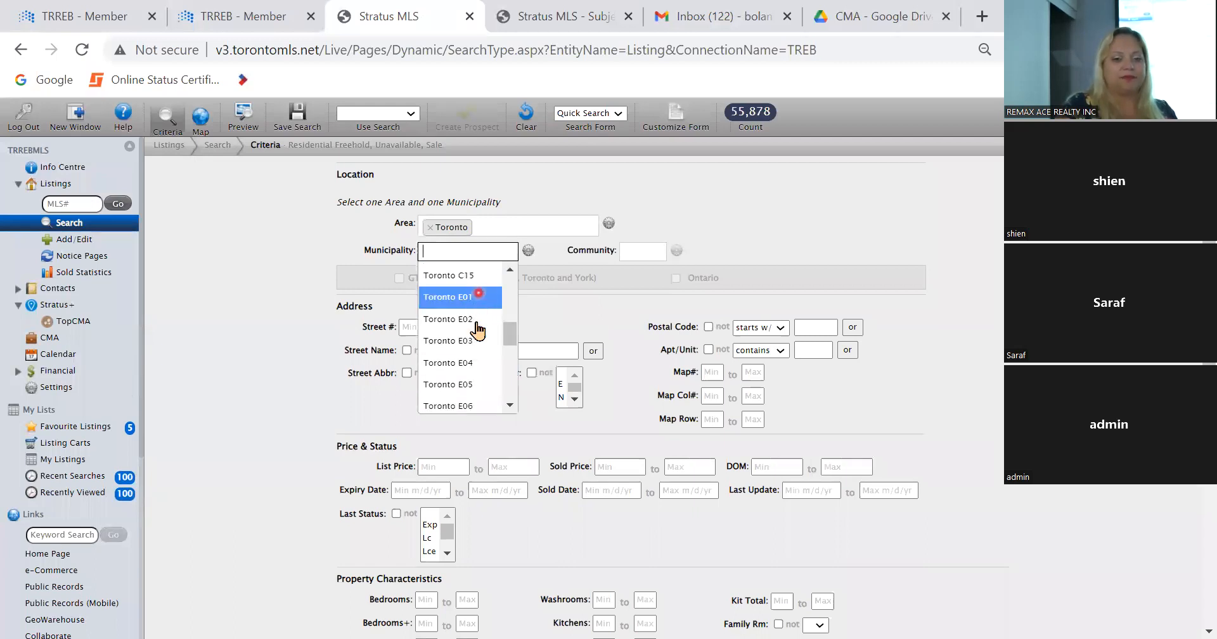
pyautogui.click(472, 365)
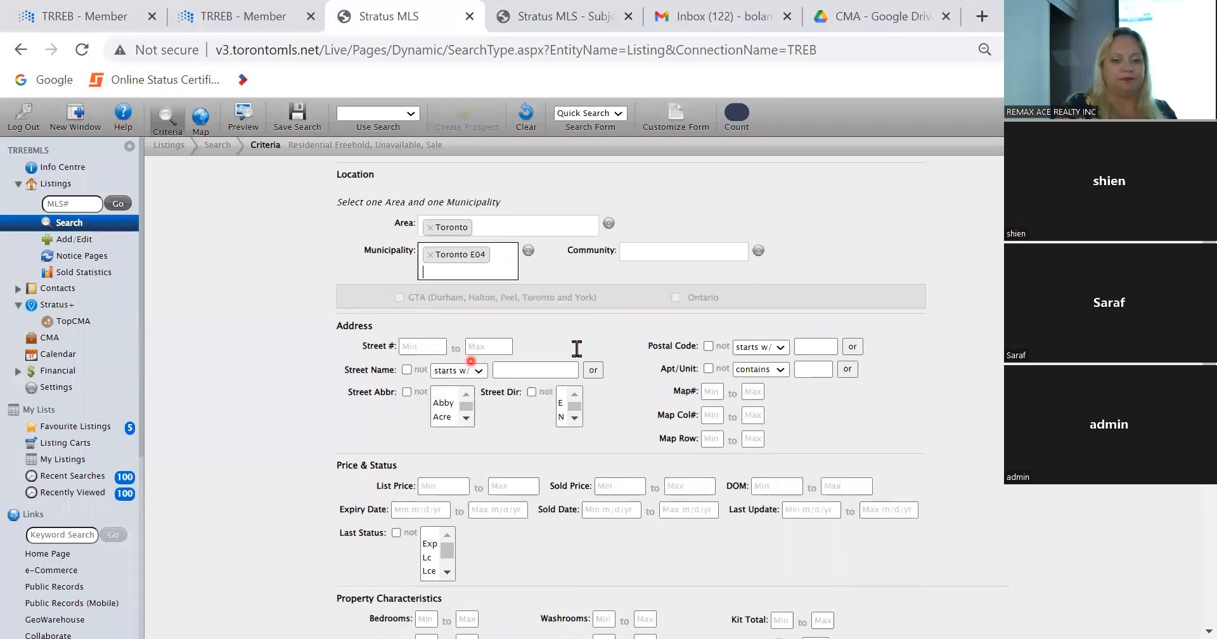
pyautogui.click(686, 252)
pyautogui.click(692, 302)
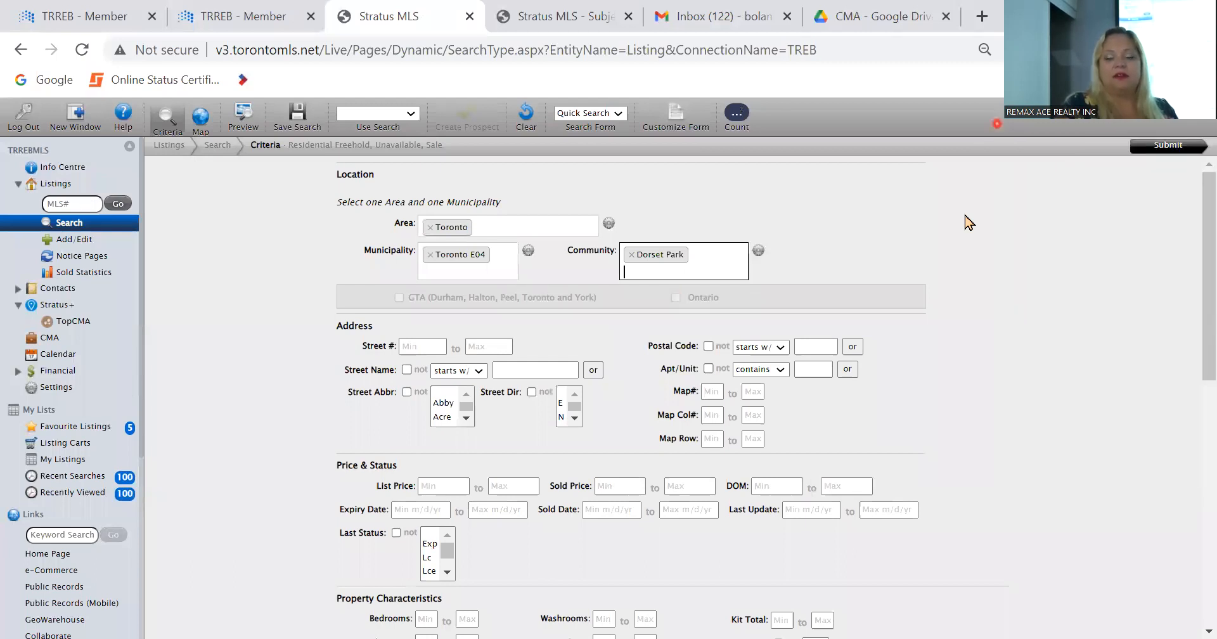
pyautogui.click(1148, 152)
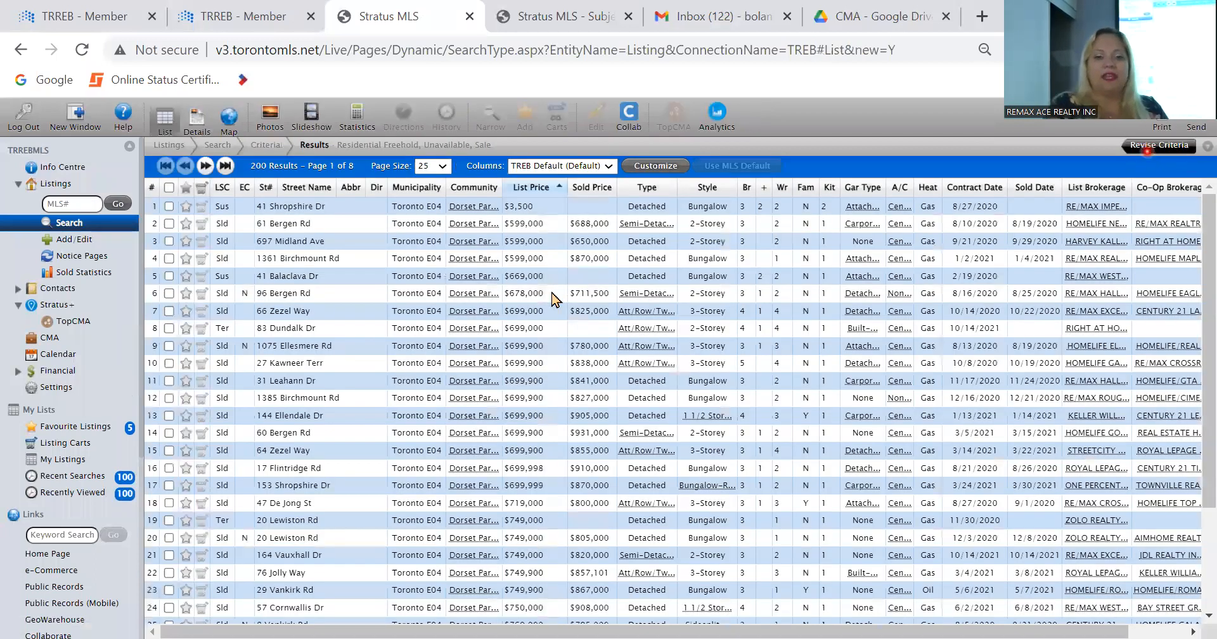
# Step: Open the second listing in the results, review its property and sale details, and select its MLS number
pyautogui.doubleClick(322, 227)
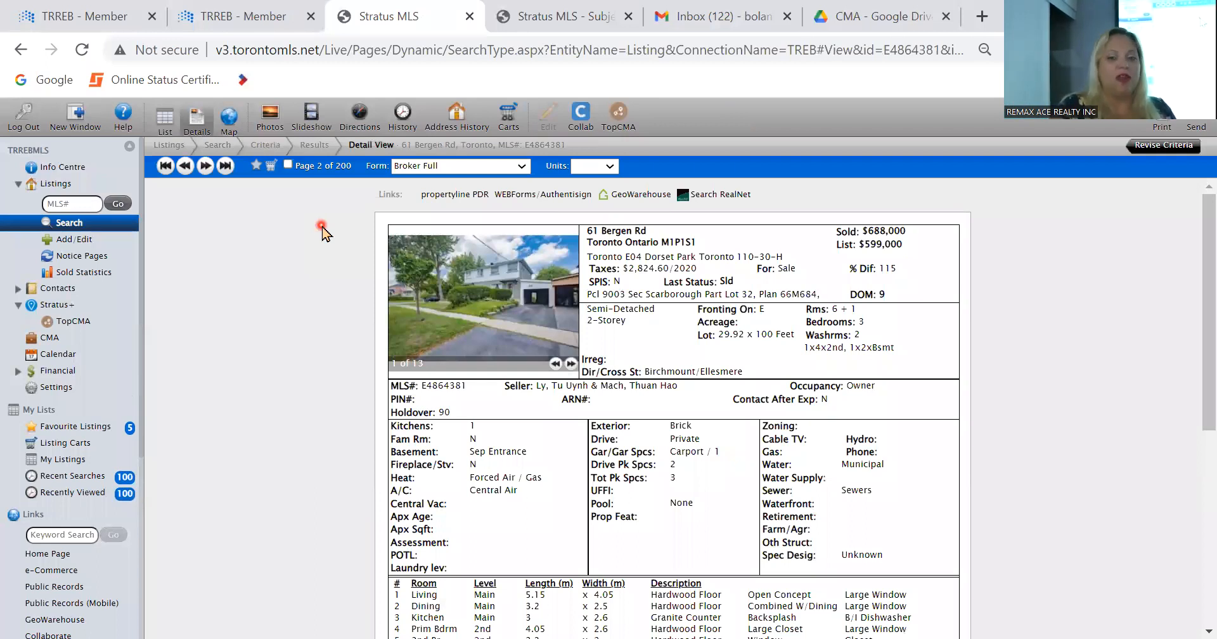
pyautogui.scroll(-6, 322, 233)
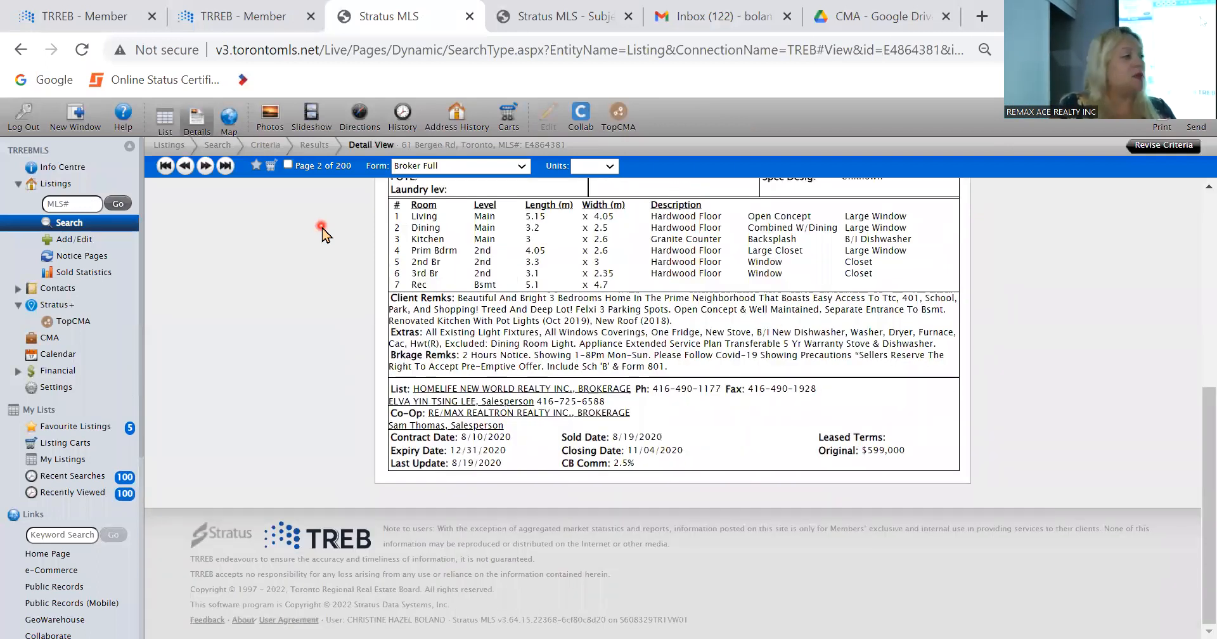
pyautogui.scroll(6, 323, 233)
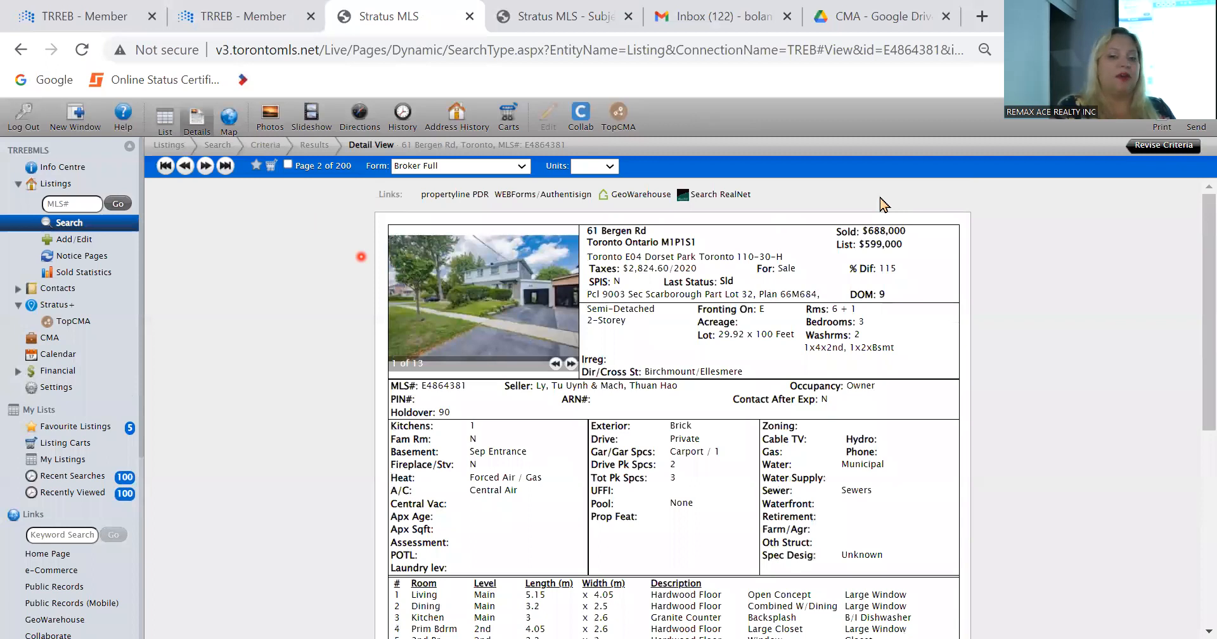
pyautogui.scroll(-4, 252, 488)
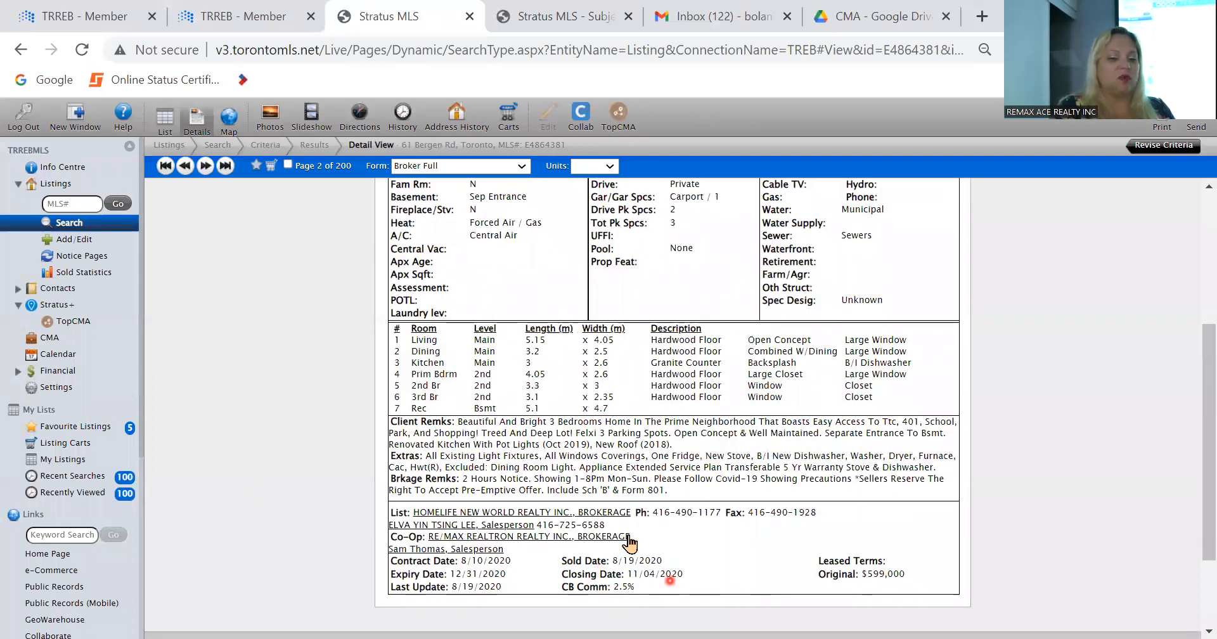
pyautogui.scroll(4, 345, 603)
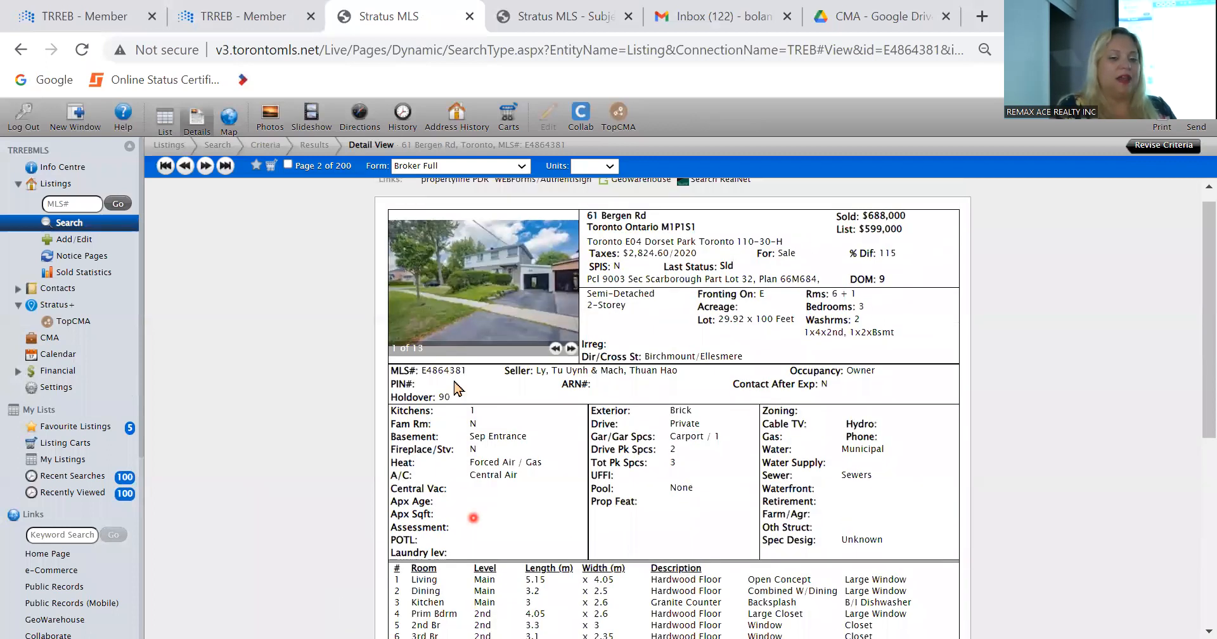
pyautogui.doubleClick(436, 369)
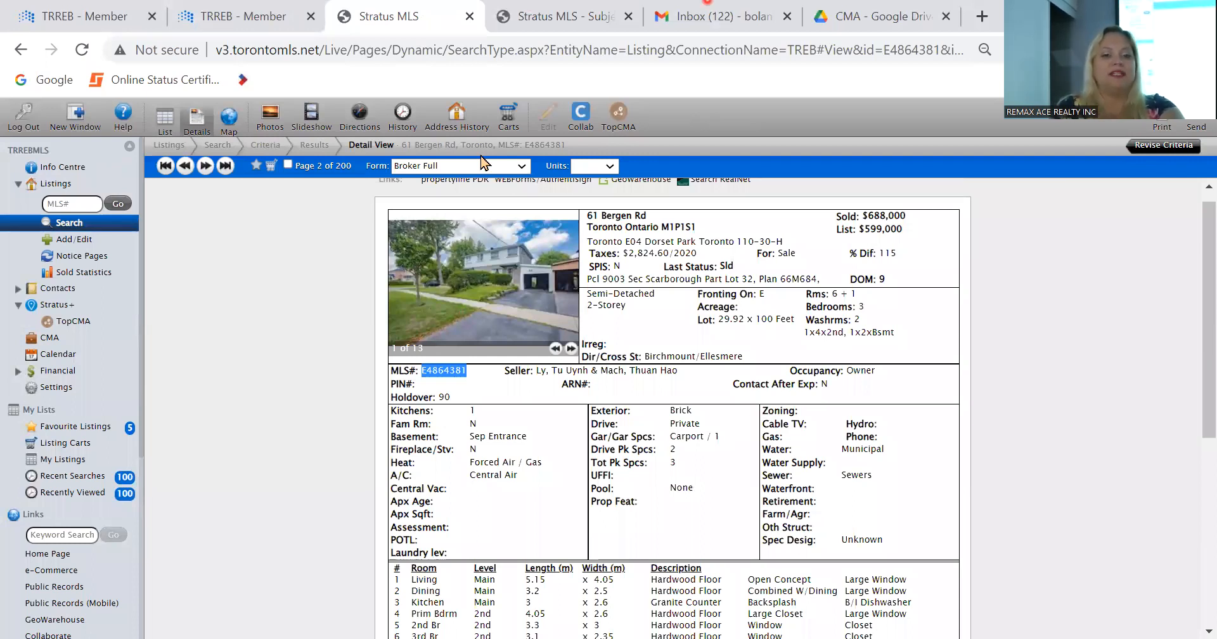
# Step: Fill in the CMA's subject property details from the existing listing with MLS number E4864381
pyautogui.hotkey('ctrl', 'Tab')
pyautogui.click(660, 276)
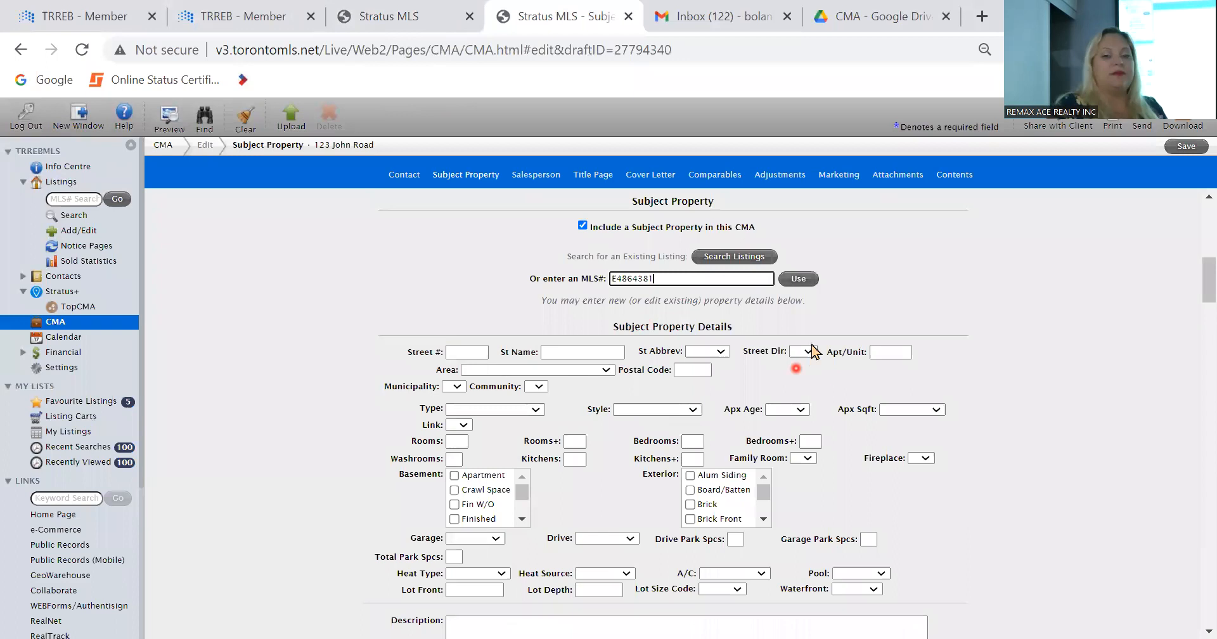
pyautogui.click(799, 280)
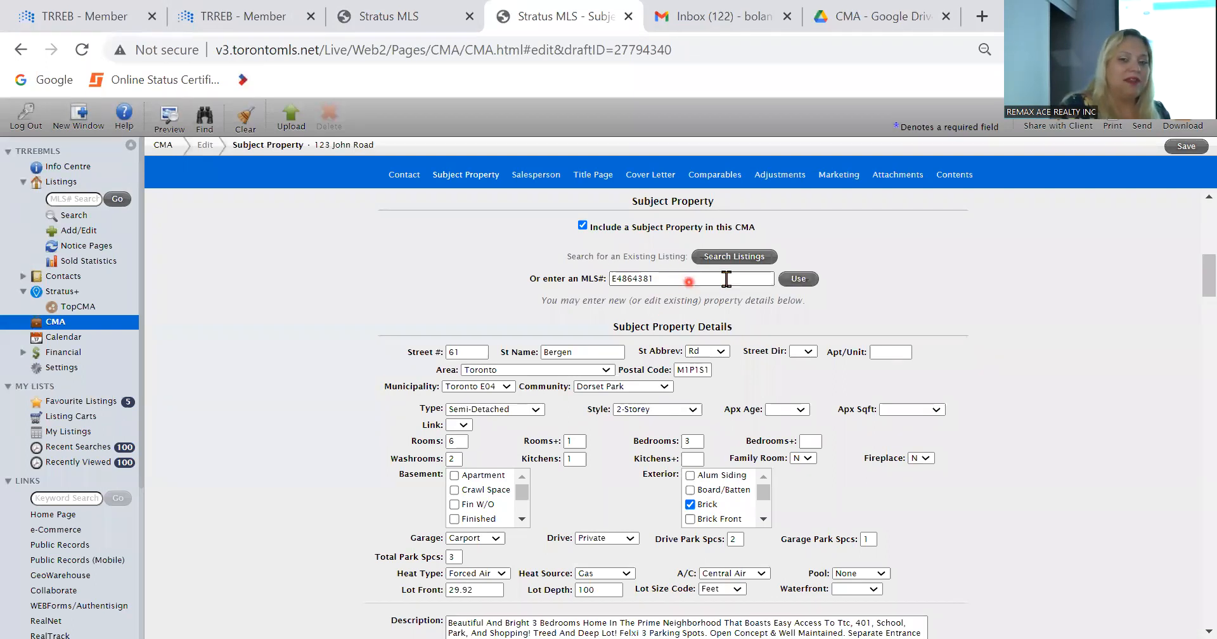
# Step: Compare the source listing with the imported subject property details, description and price fields
pyautogui.click(420, 13)
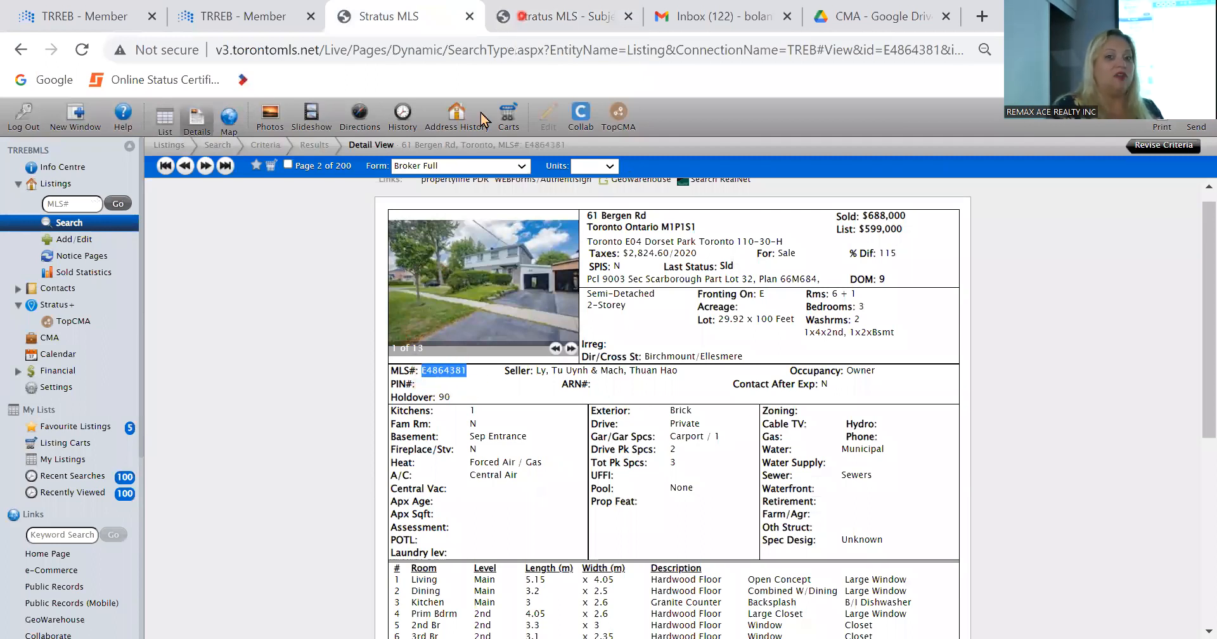
pyautogui.click(578, 13)
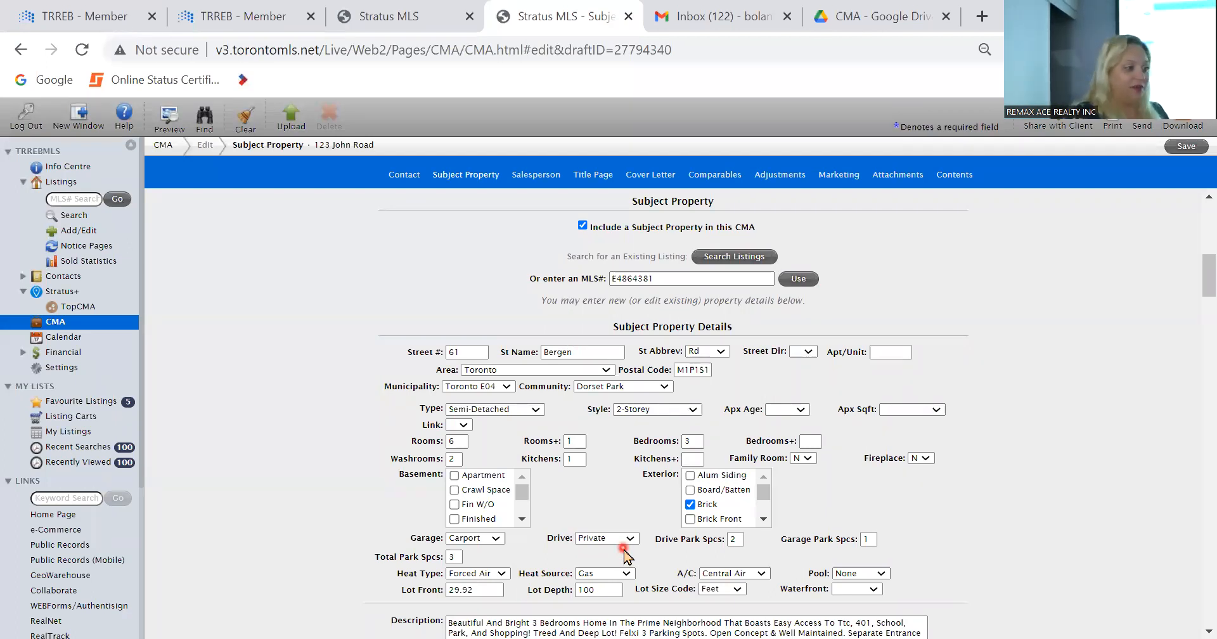
pyautogui.scroll(-3, 624, 556)
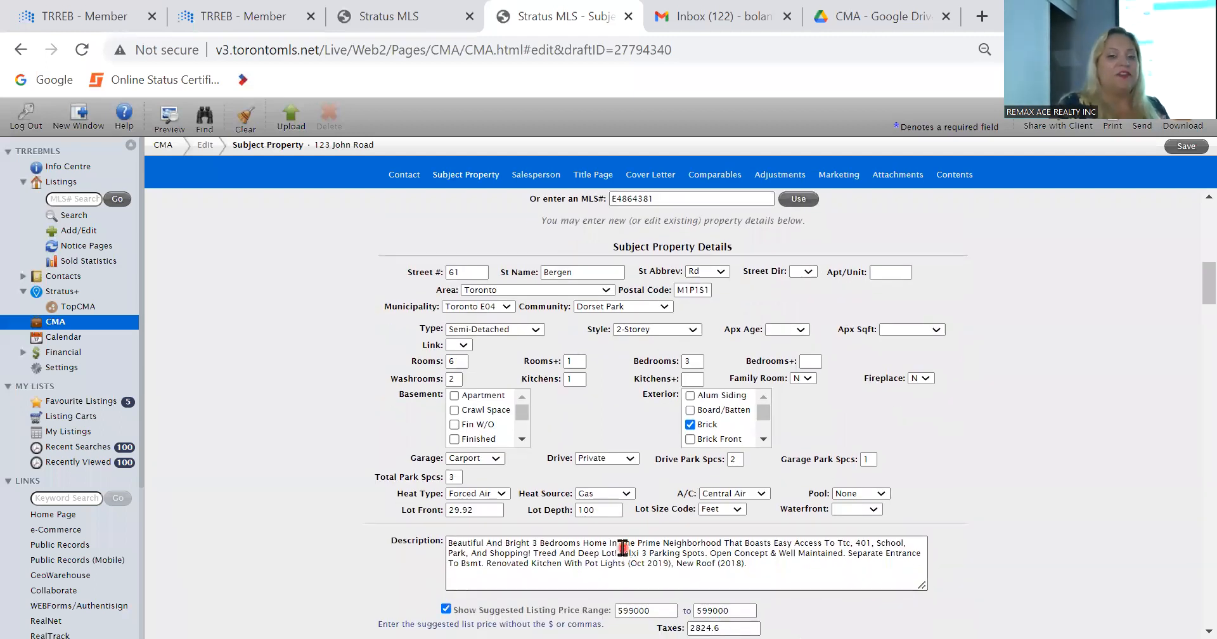
pyautogui.scroll(4, 624, 548)
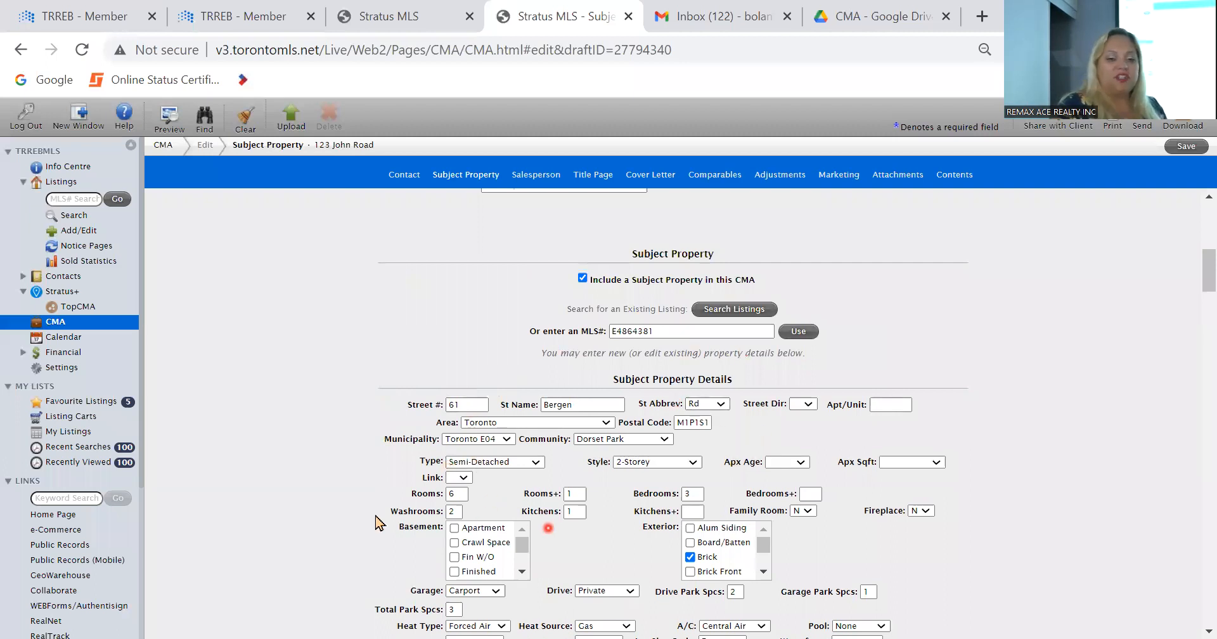
pyautogui.scroll(-3, 390, 516)
pyautogui.scroll(1, 390, 512)
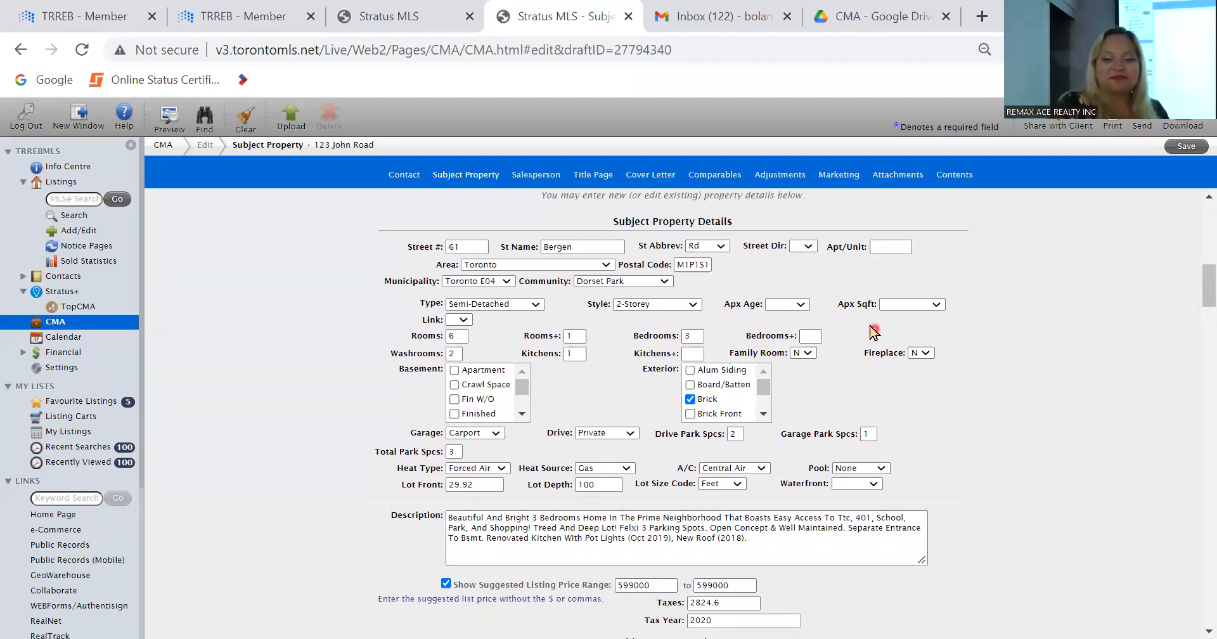
# Step: Set the subject property's additional bedrooms to 2 and additional kitchens to 1
pyautogui.click(813, 334)
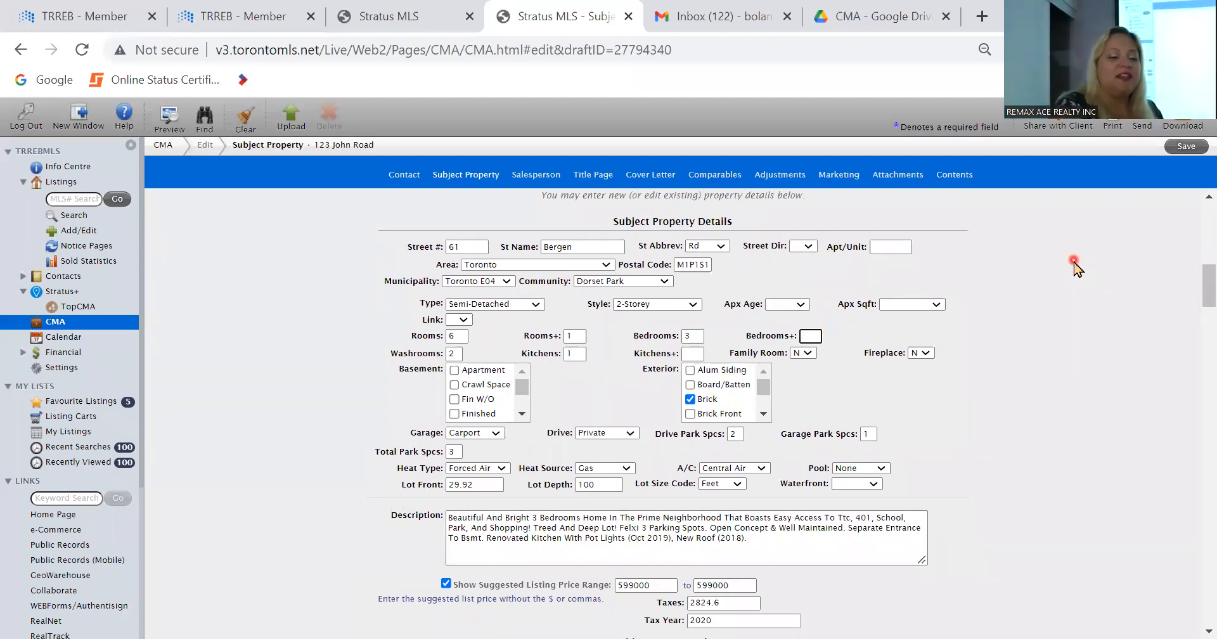
pyautogui.press('Tab')
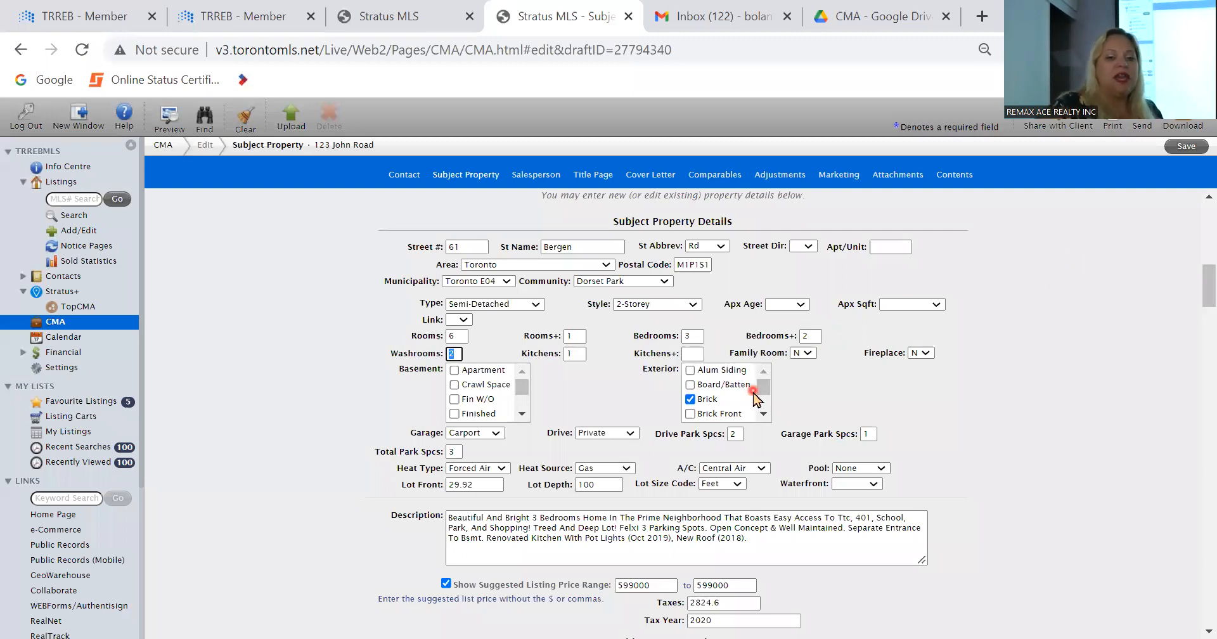
pyautogui.click(689, 354)
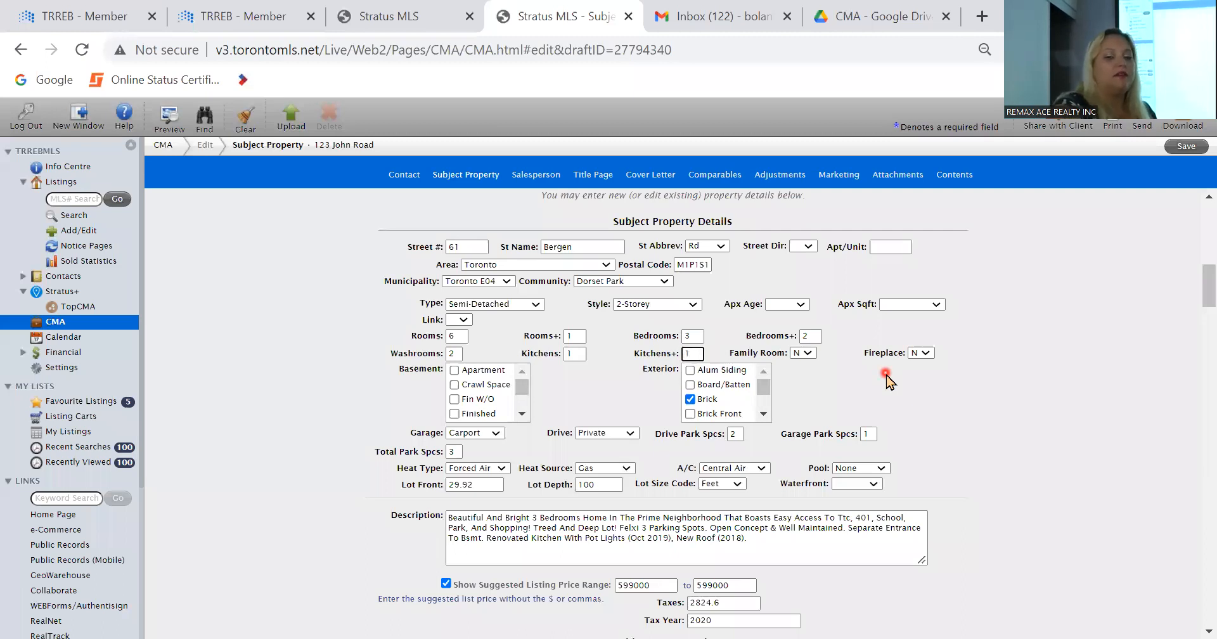
pyautogui.press('Tab')
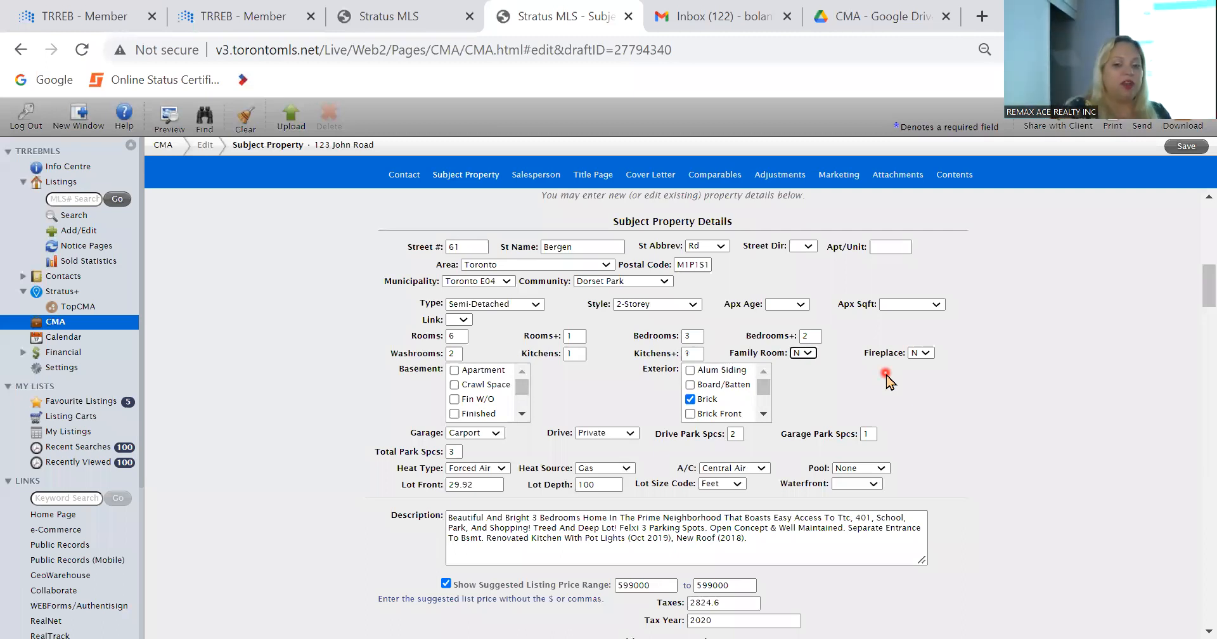
# Step: Turn off the suggested listing price range and clear its minimum, maximum, taxes and tax year values
pyautogui.scroll(-2, 886, 379)
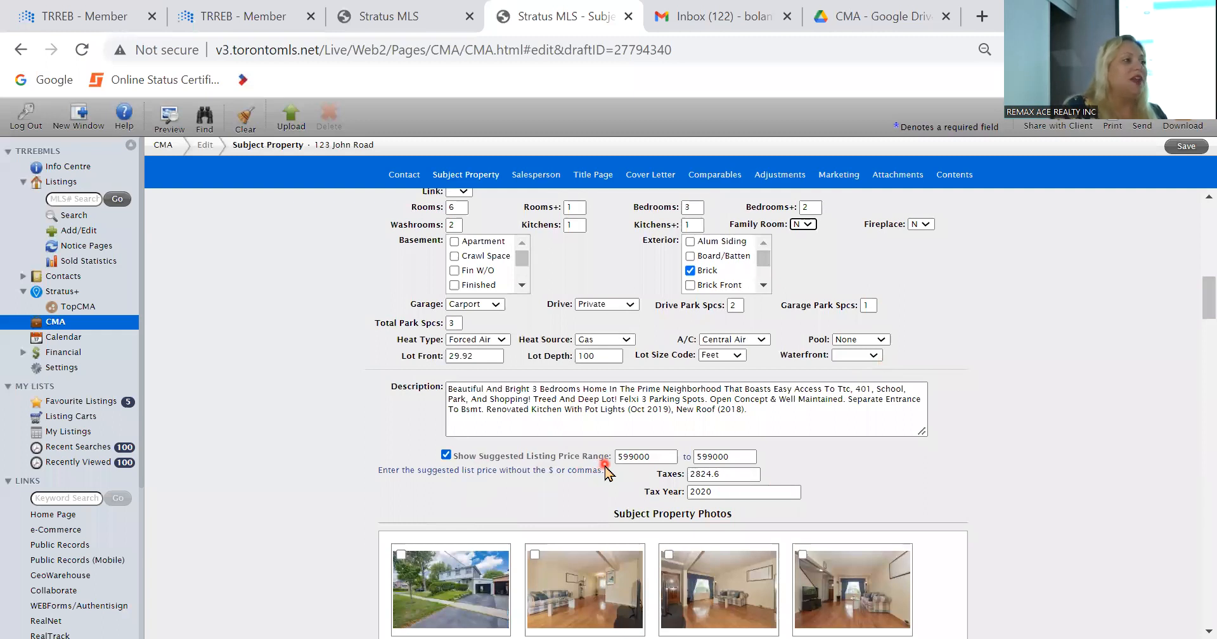
pyautogui.click(446, 454)
pyautogui.doubleClick(658, 455)
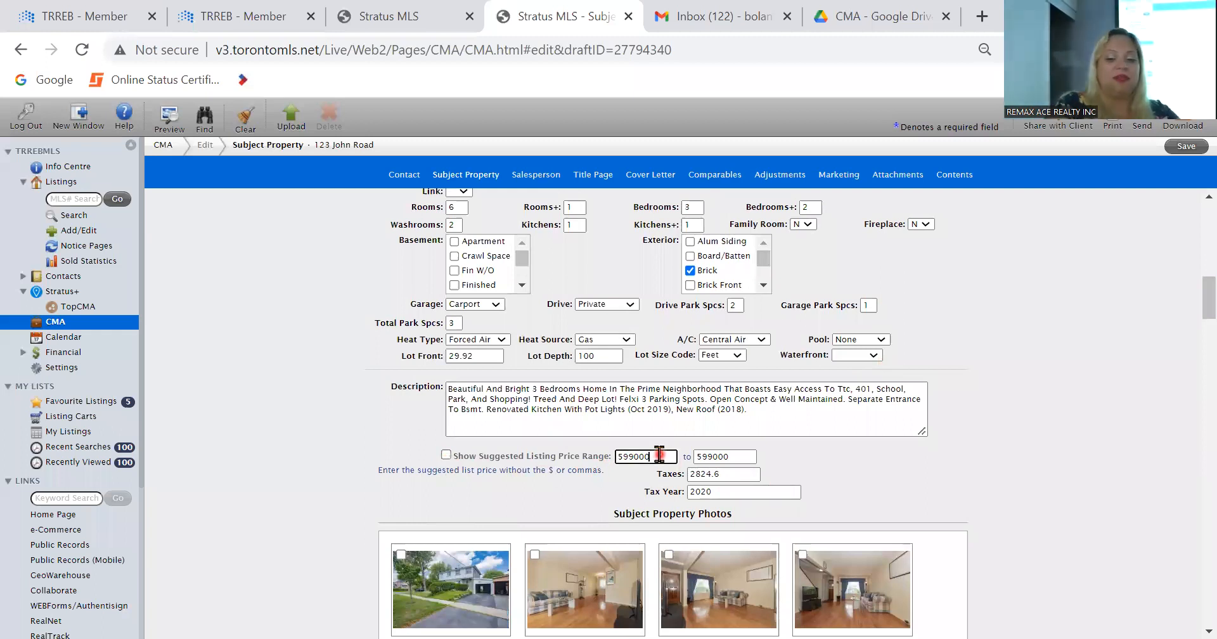
pyautogui.press('BackSpace')
pyautogui.press('Tab')
pyautogui.press('BackSpace')
pyautogui.press('Tab')
pyautogui.press('BackSpace')
pyautogui.press('Tab')
pyautogui.press('BackSpace')
pyautogui.press('Tab')
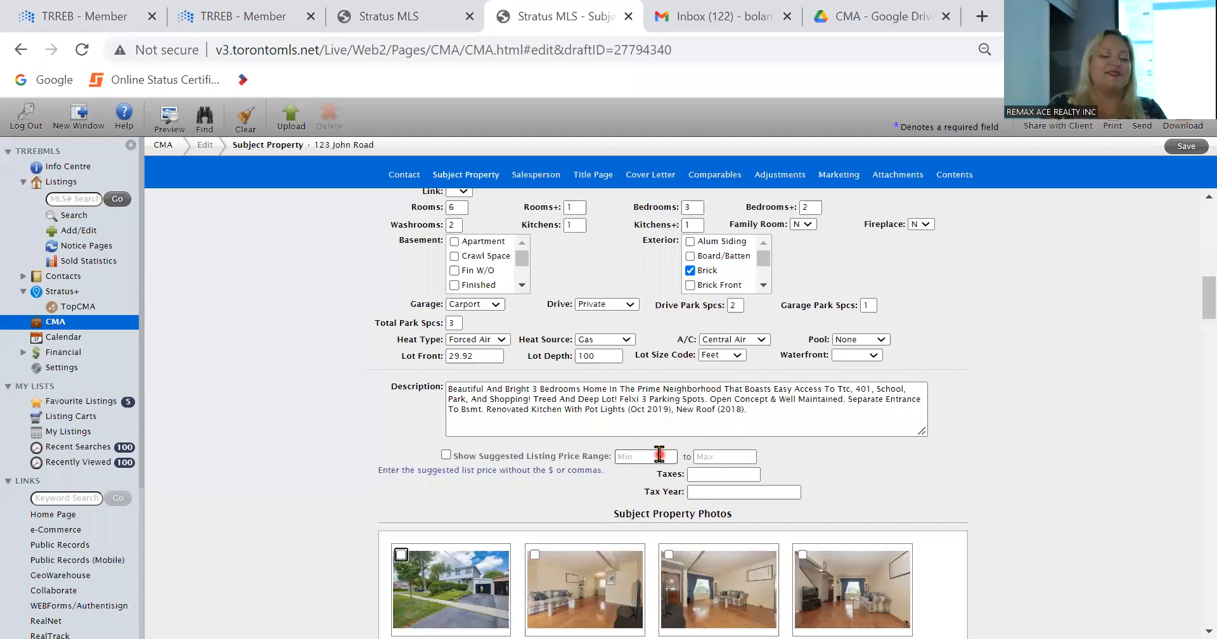
# Step: Save the CMA with the edited subject property details and dismiss the confirmation
pyautogui.scroll(5, 634, 453)
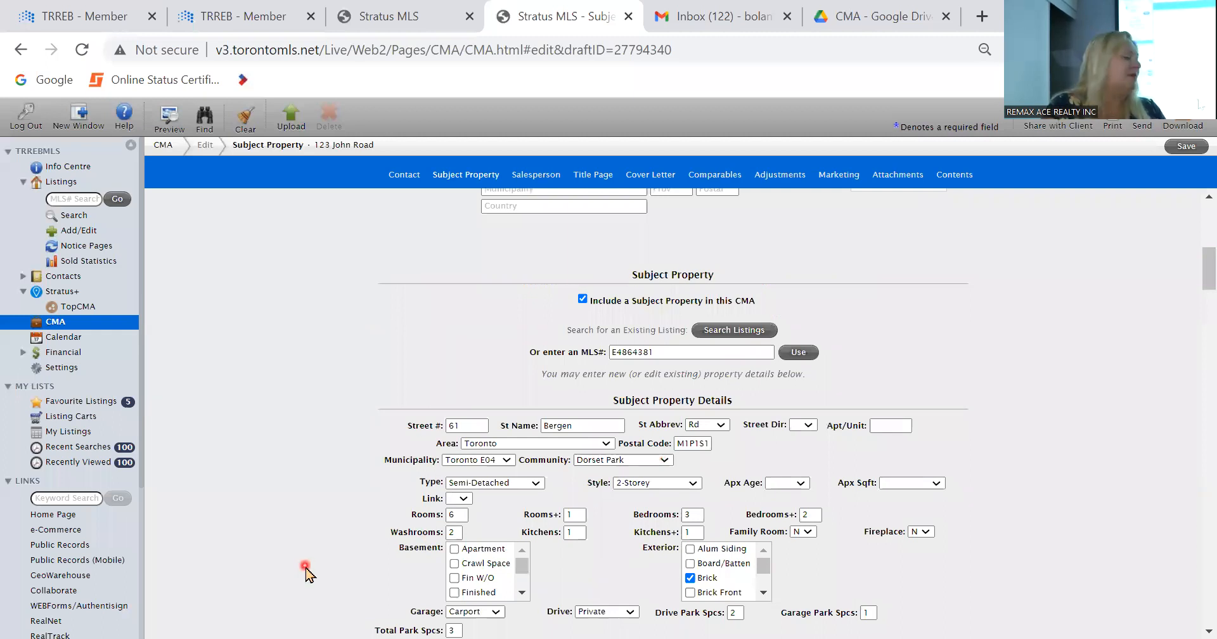
pyautogui.scroll(-2, 634, 380)
pyautogui.click(1180, 146)
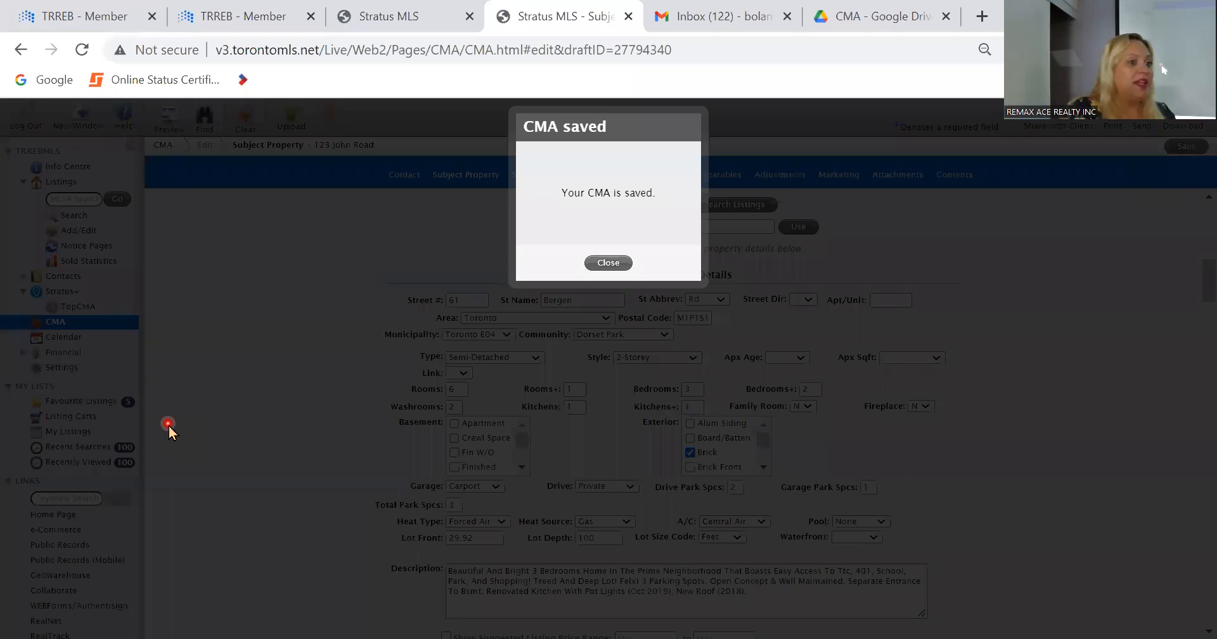
pyautogui.click(615, 264)
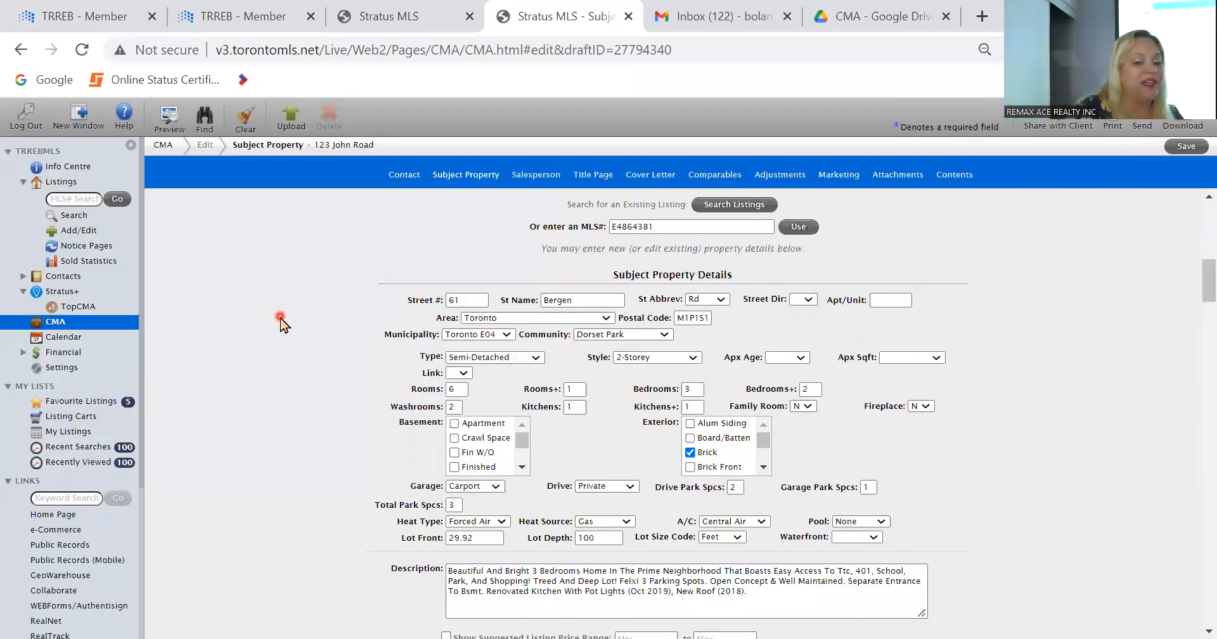
# Step: Review the subject property photos and their description fields
pyautogui.scroll(-5, 281, 323)
pyautogui.scroll(2, 281, 323)
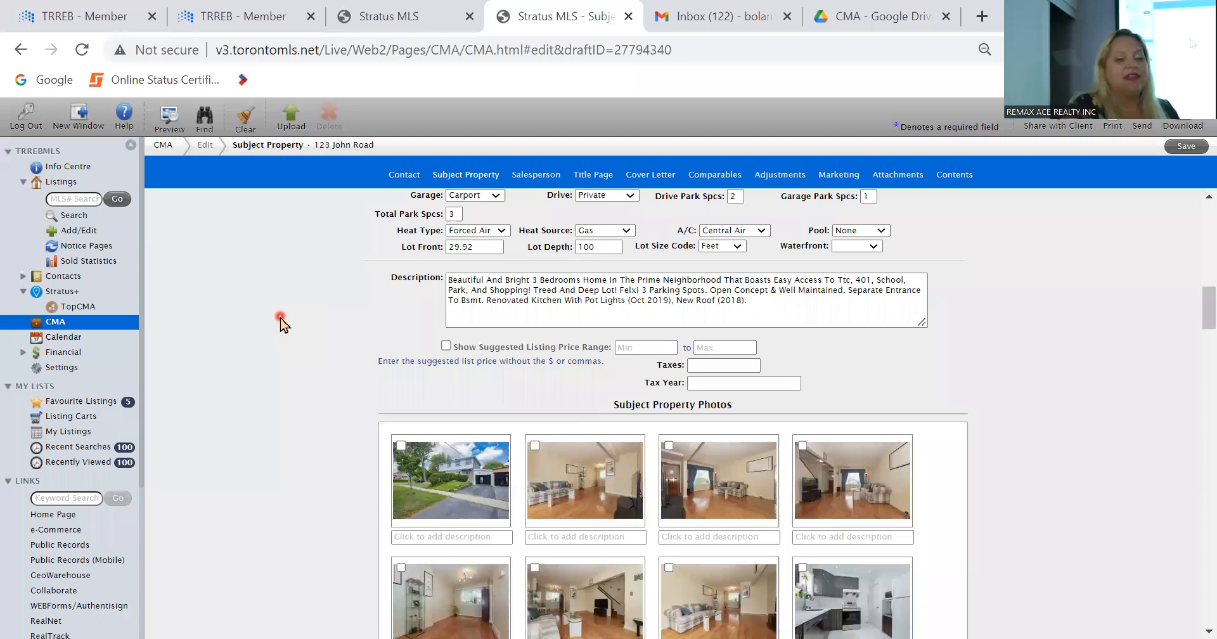
pyautogui.scroll(-2, 280, 323)
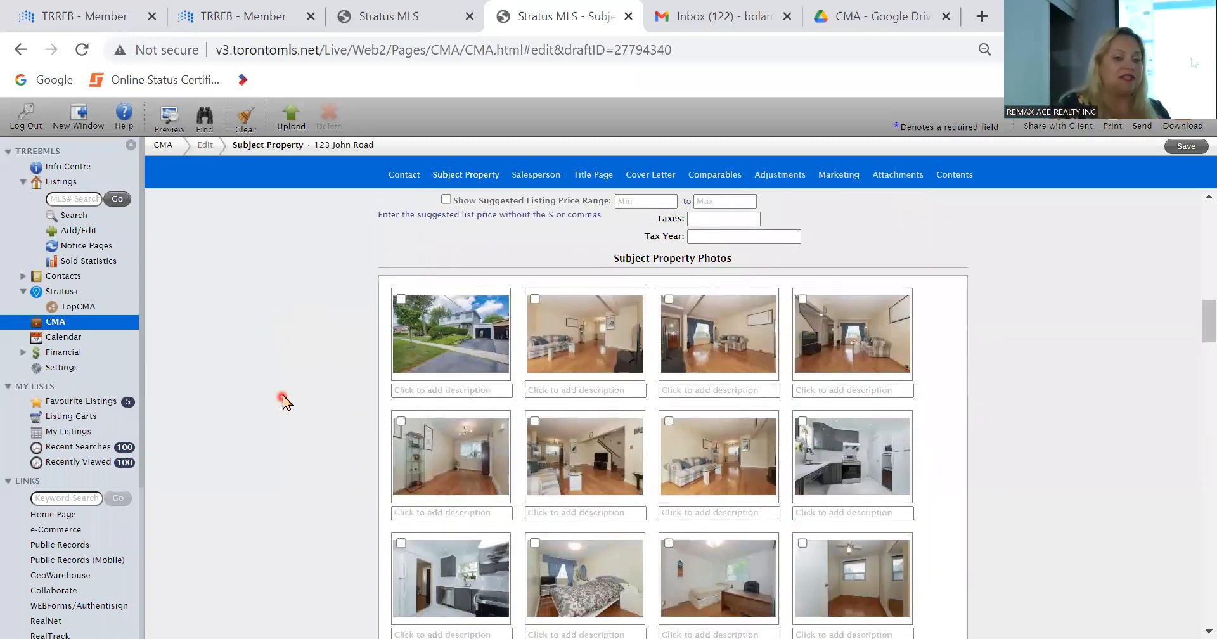
pyautogui.scroll(-4, 283, 401)
pyautogui.scroll(-1, 283, 401)
pyautogui.scroll(2, 283, 401)
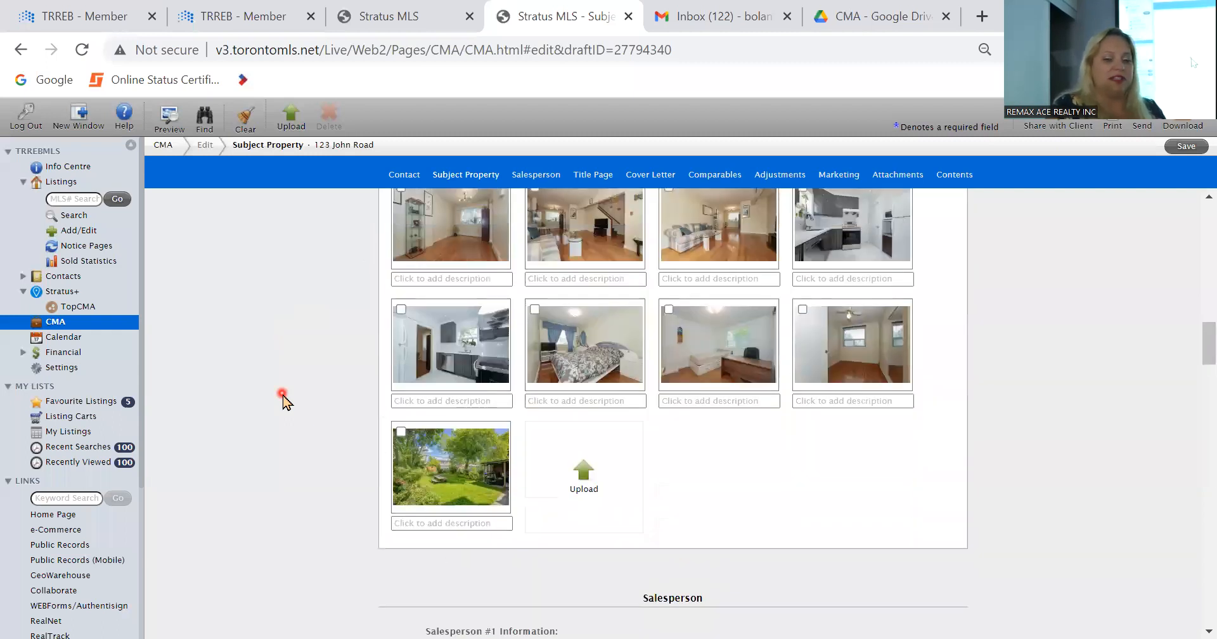
pyautogui.scroll(2, 284, 401)
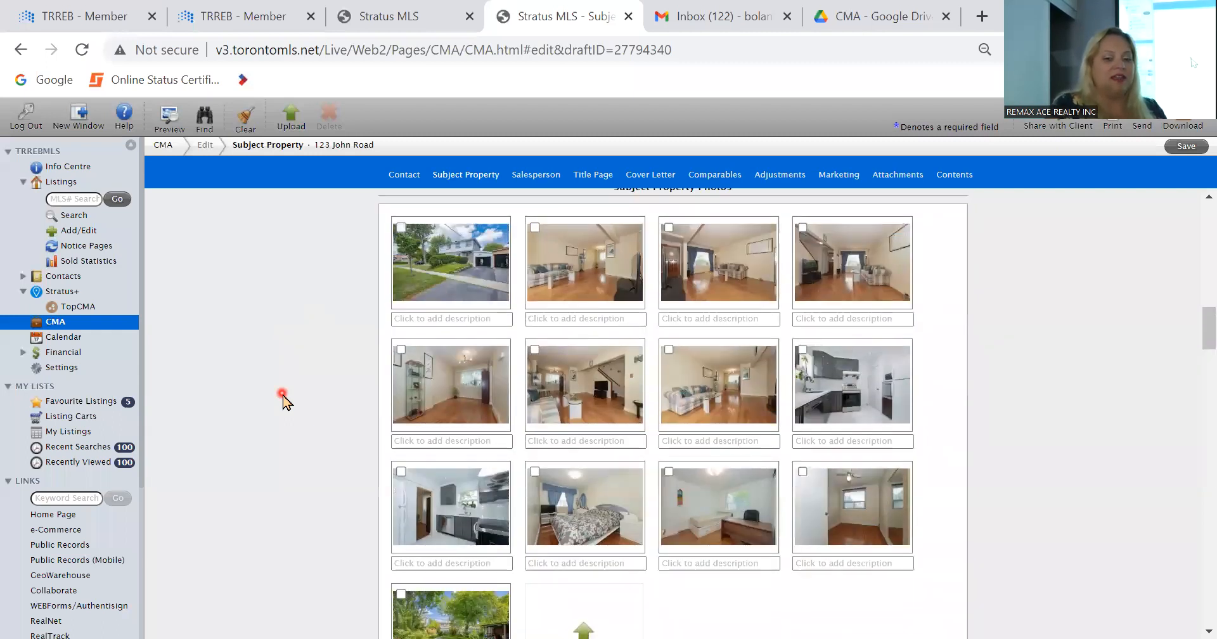
pyautogui.scroll(-5, 284, 401)
# Step: Review the salesperson information and the CMA title page, including its property photo and preparer details
pyautogui.scroll(-2, 284, 401)
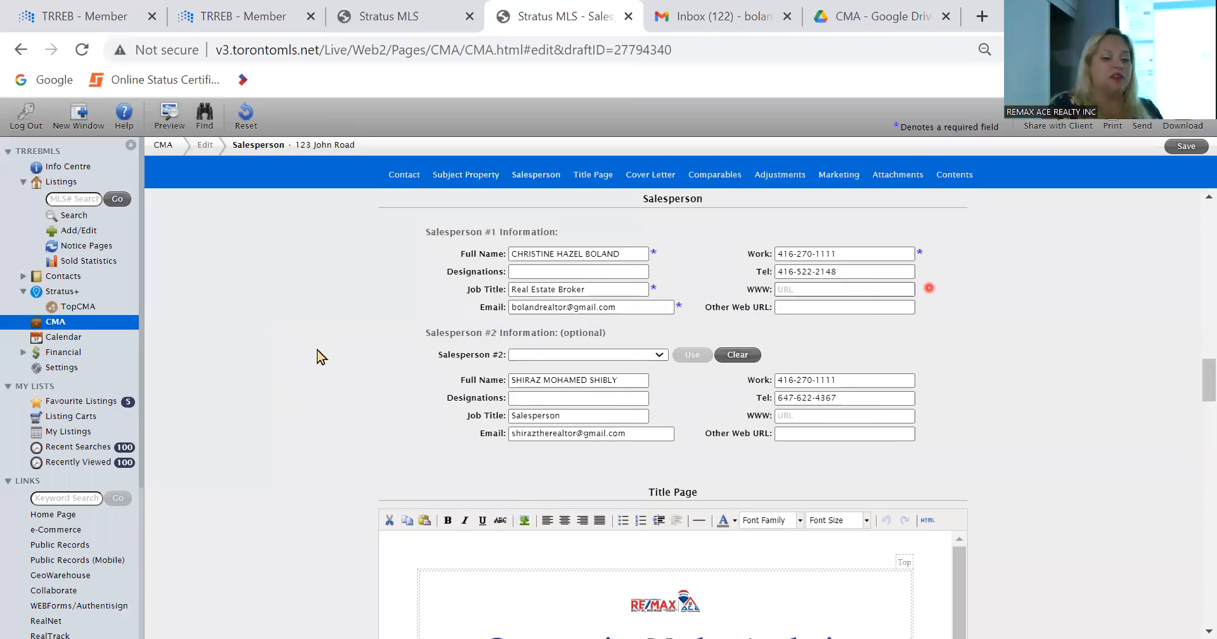
pyautogui.scroll(-4, 249, 336)
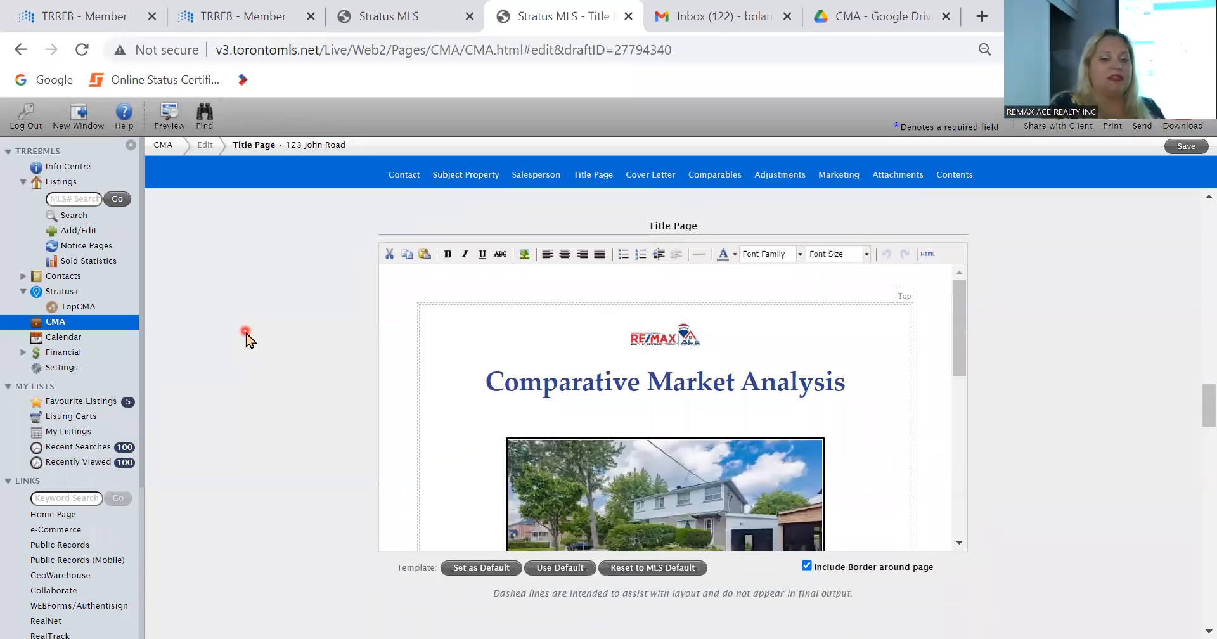
pyautogui.scroll(-5, 596, 323)
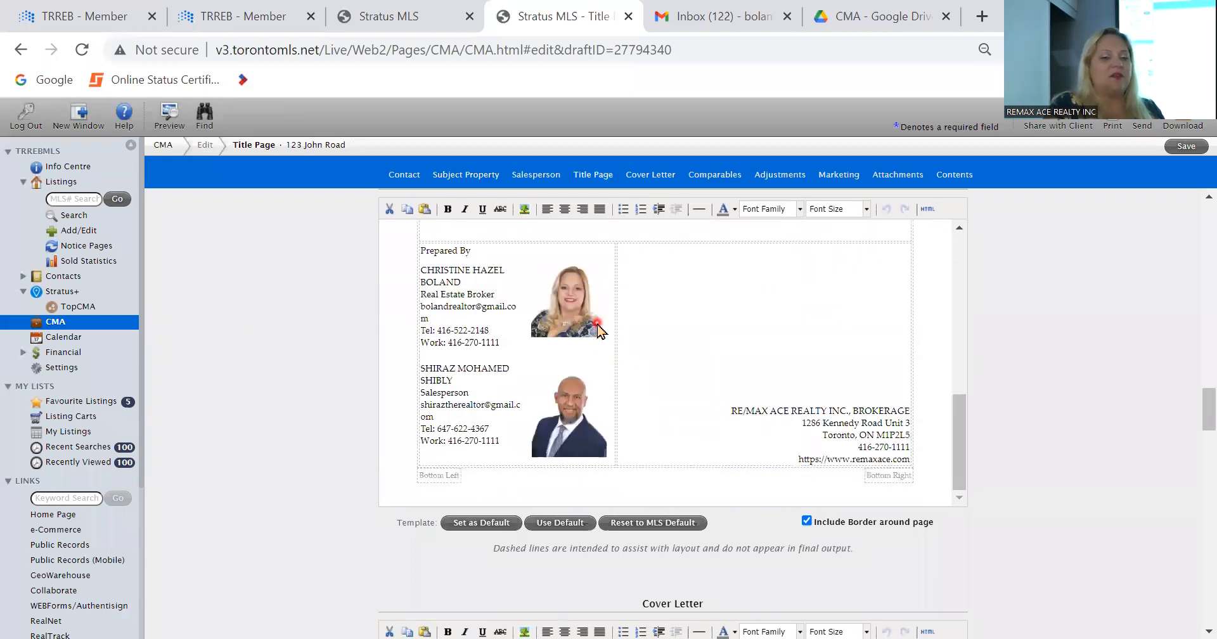
pyautogui.scroll(3, 598, 328)
pyautogui.scroll(3, 597, 323)
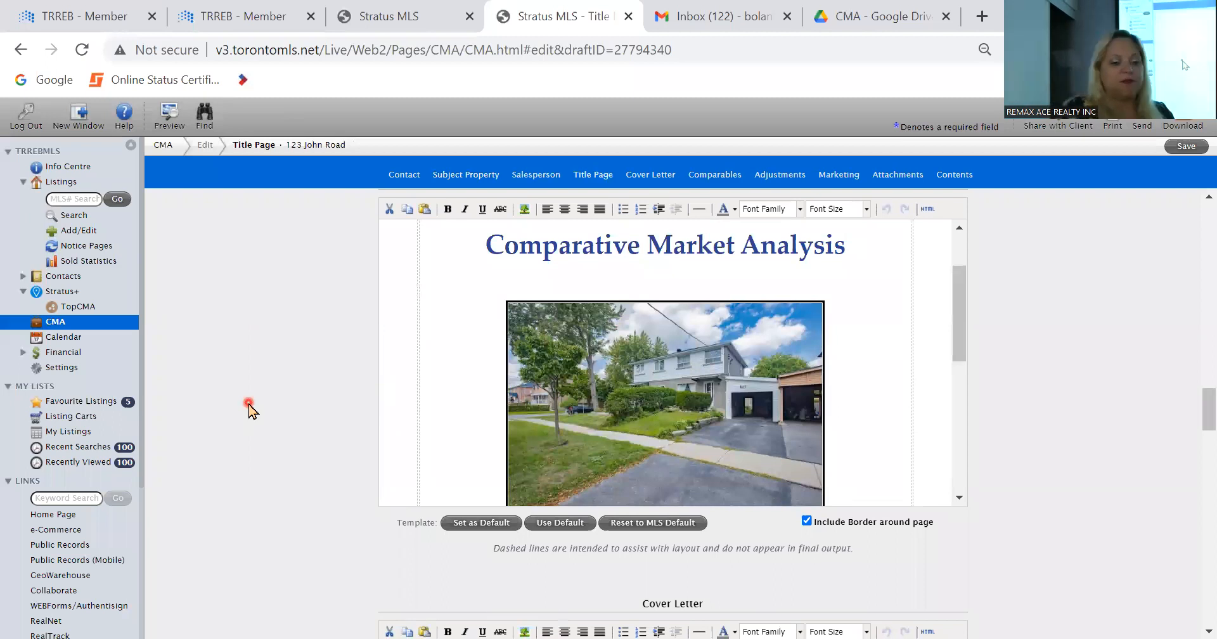
# Step: Read through the cover letter and examine the comparables section of the CMA
pyautogui.scroll(-3, 249, 408)
pyautogui.scroll(-3, 249, 409)
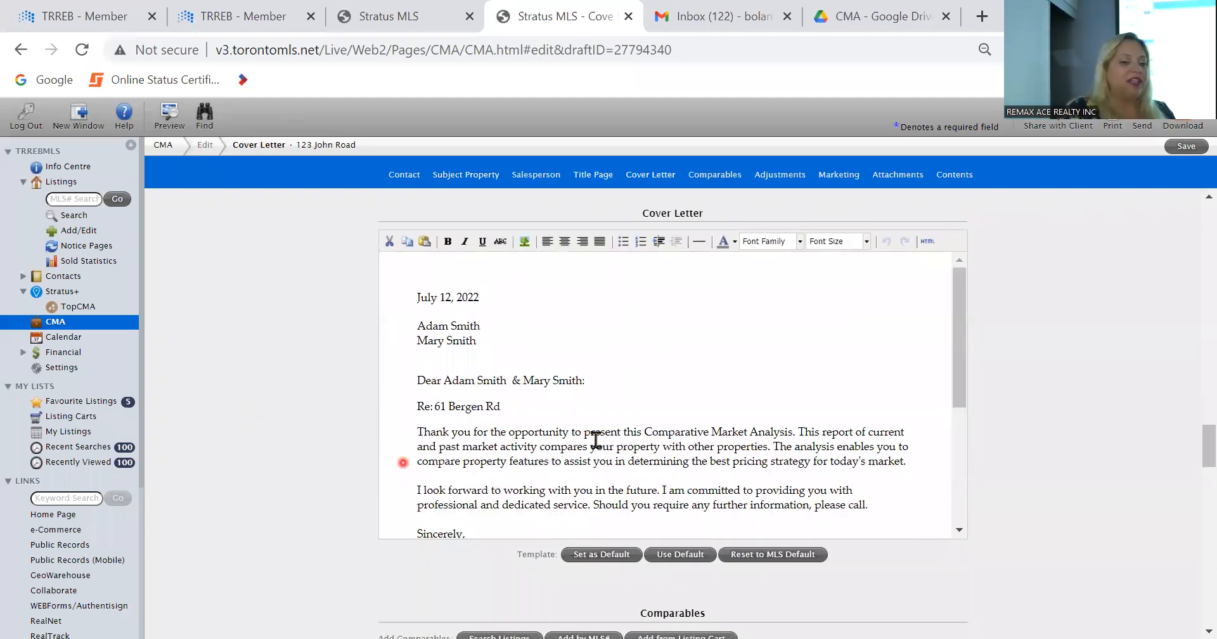
pyautogui.scroll(-3, 641, 347)
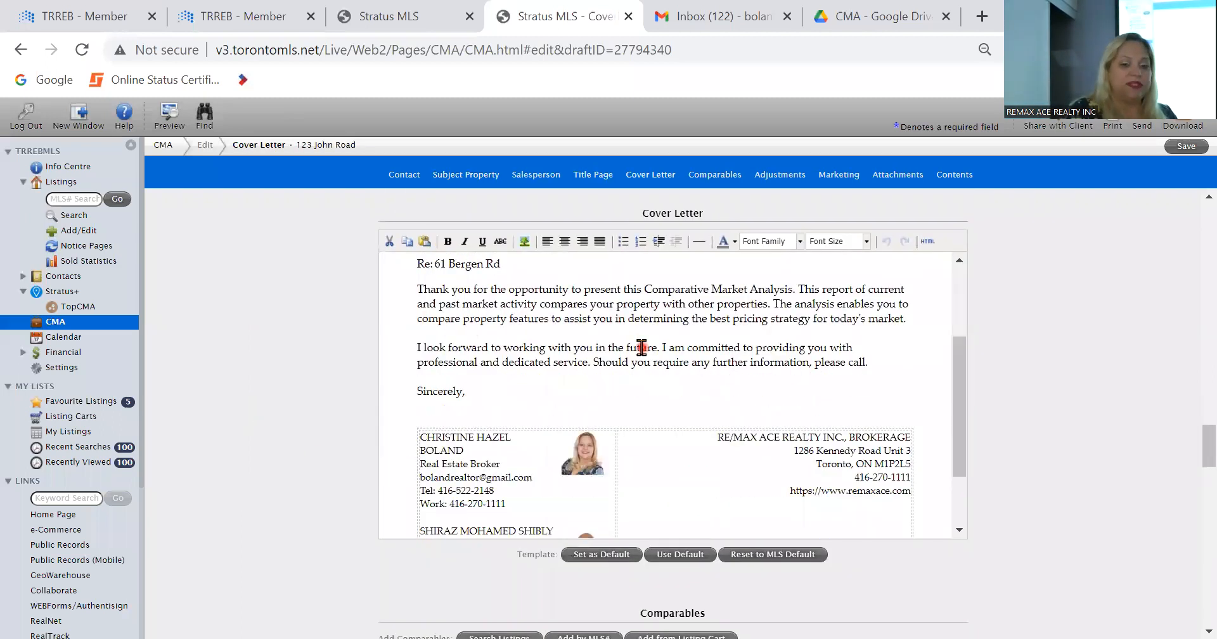
pyautogui.scroll(3, 641, 346)
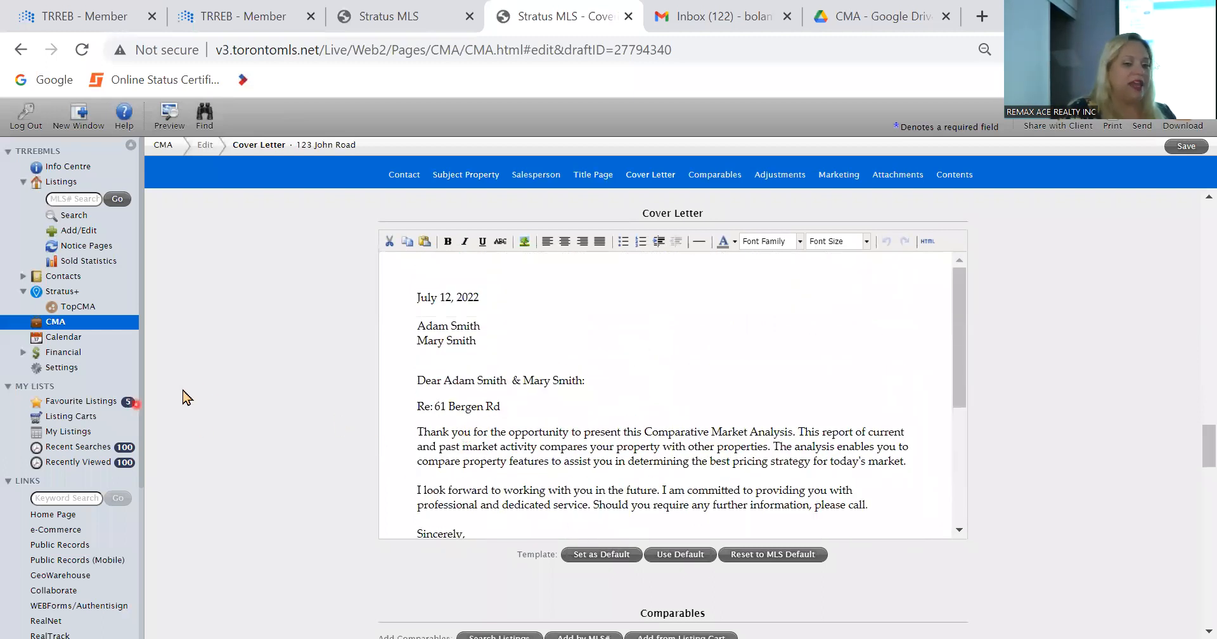
pyautogui.scroll(-5, 216, 396)
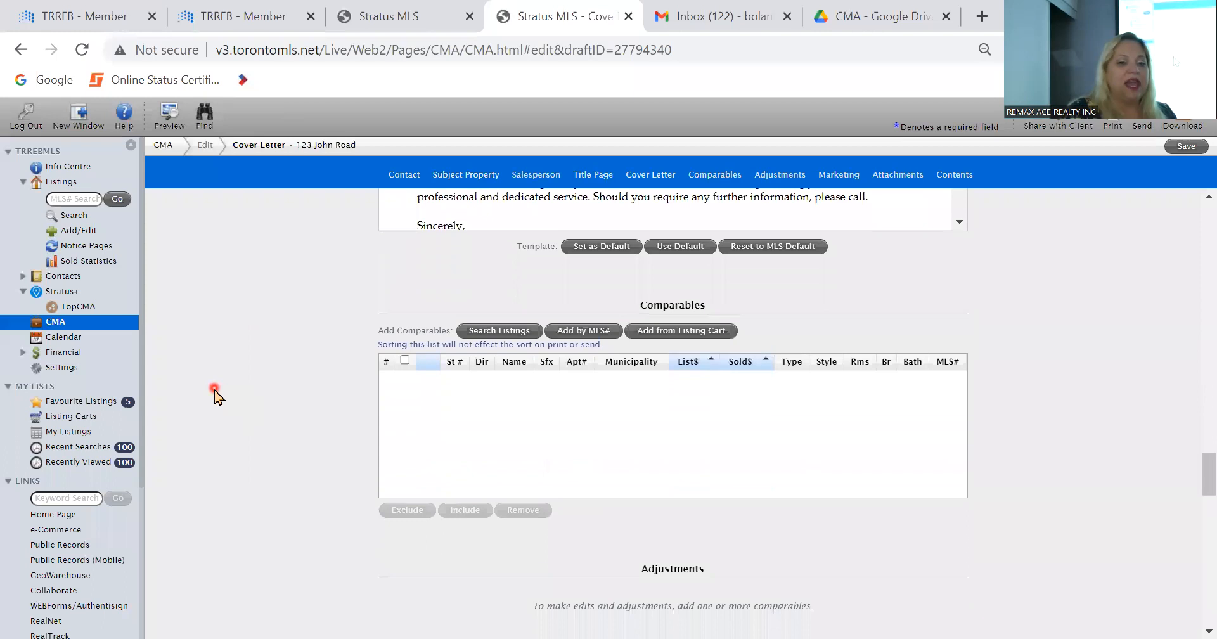
pyautogui.scroll(-1, 216, 396)
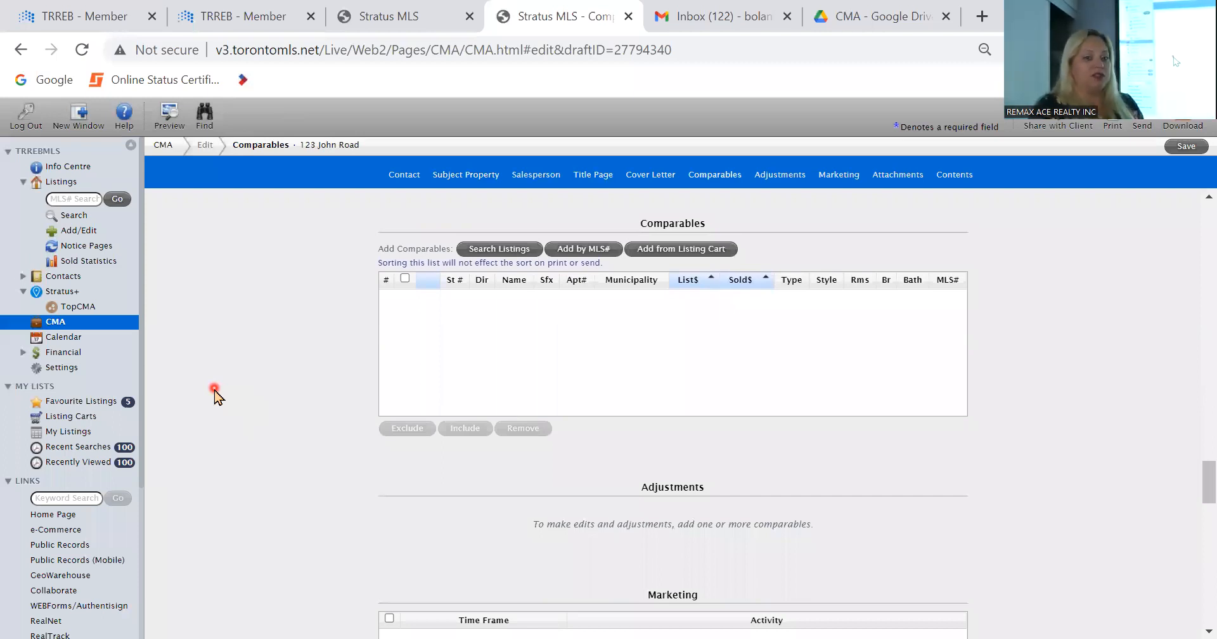
# Step: Open another MLS session from the TRREB member site's property search and bring up a new listing search
pyautogui.click(399, 18)
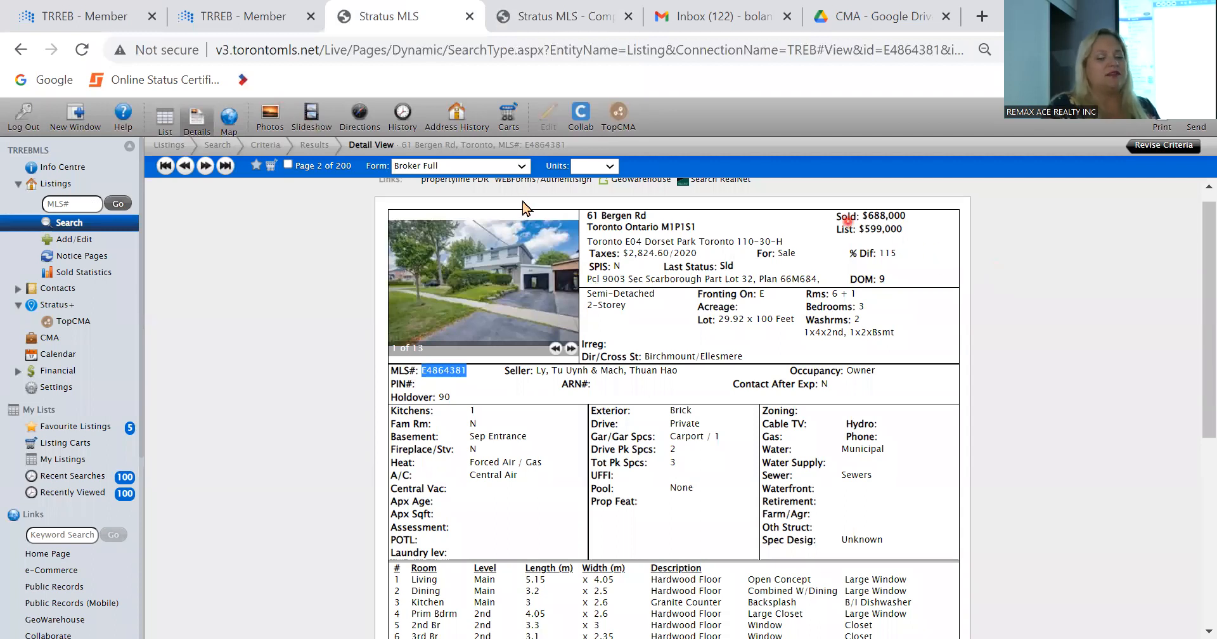
pyautogui.click(201, 12)
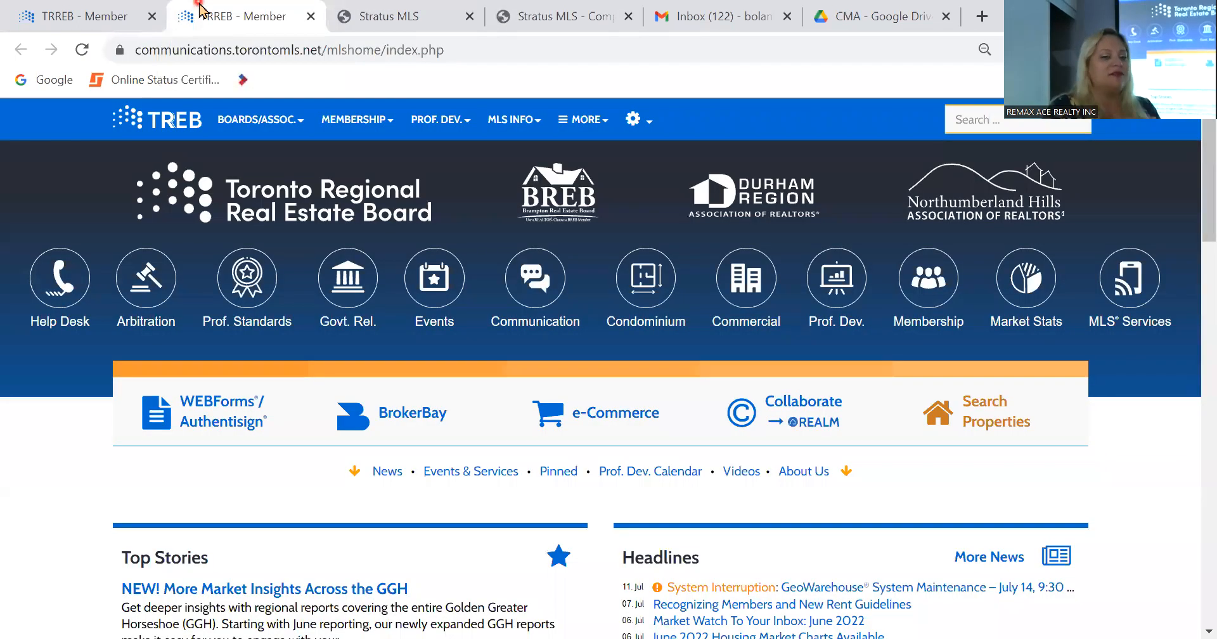
pyautogui.click(1045, 273)
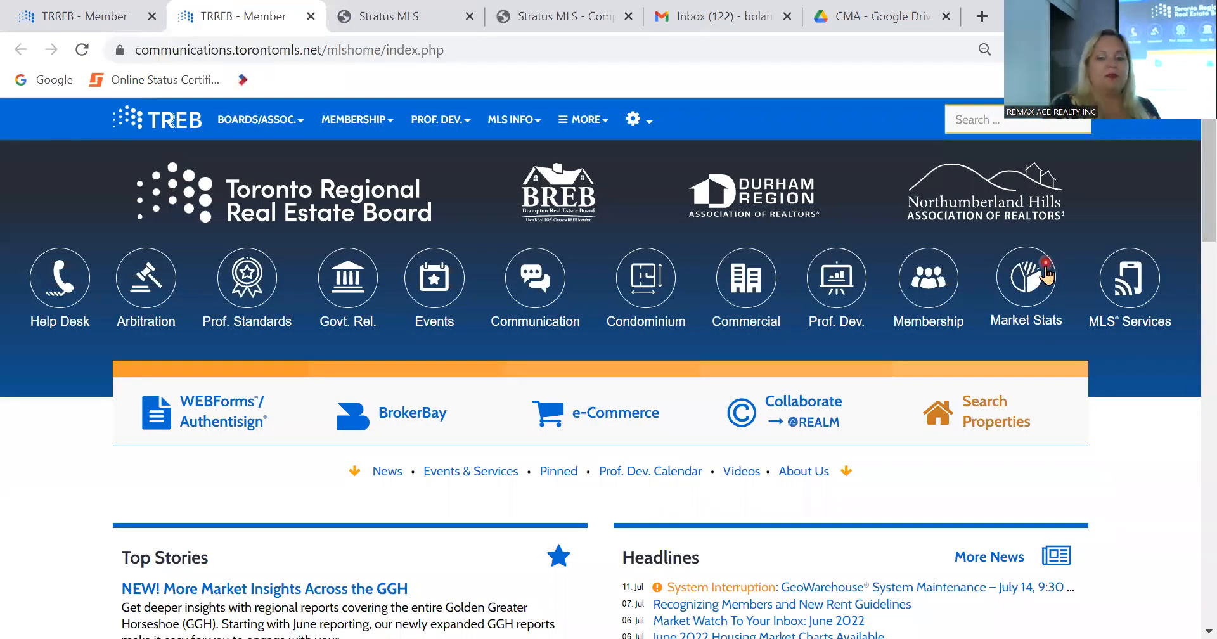
pyautogui.click(960, 420)
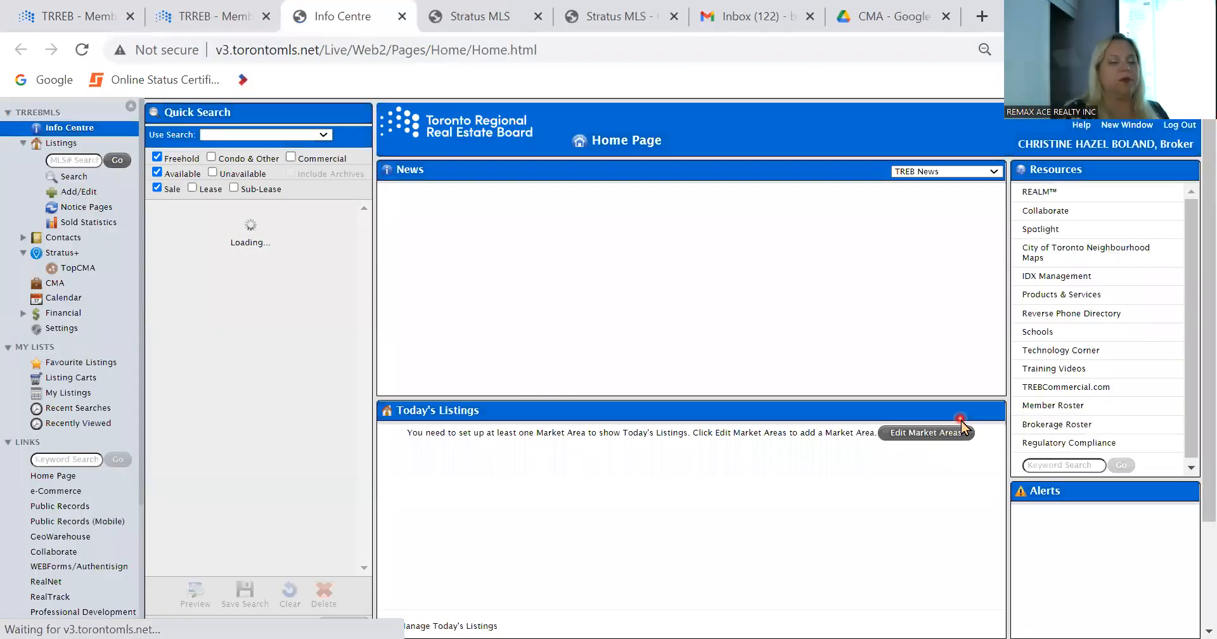
pyautogui.click(73, 180)
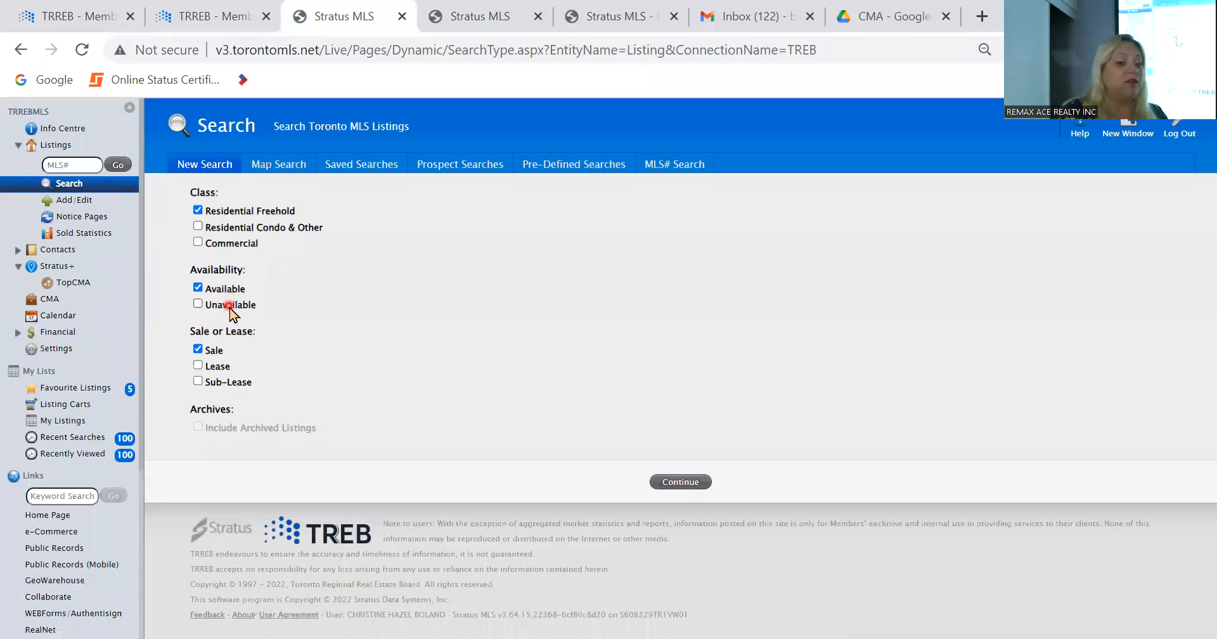
# Step: Switch the residential freehold sale search to unavailable listings only and continue to the search criteria
pyautogui.click(231, 304)
pyautogui.click(235, 289)
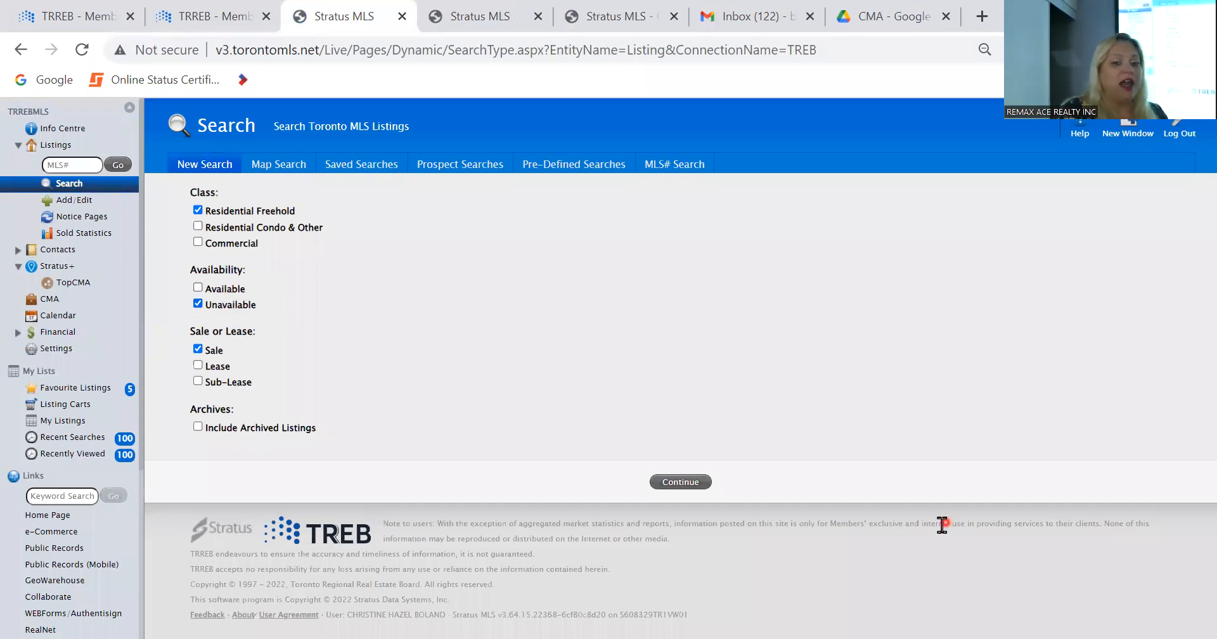
pyautogui.click(680, 481)
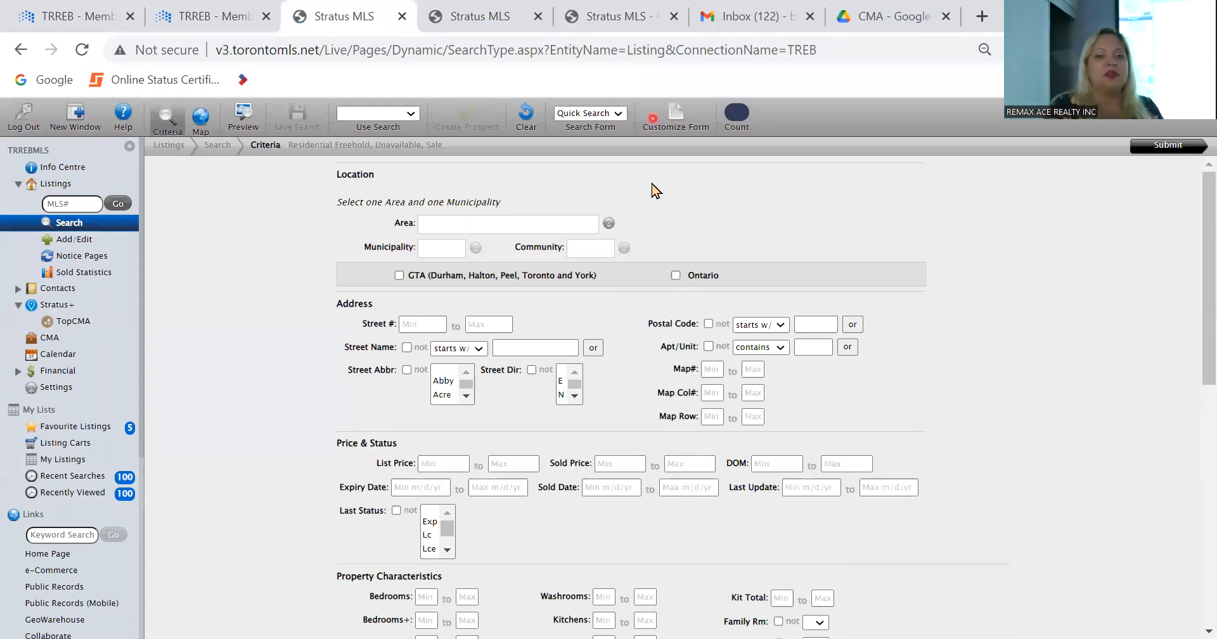
# Step: Set the search location to area Toronto, municipality Toronto E04 and community Dorset Park
pyautogui.click(491, 225)
pyautogui.scroll(-2, 478, 341)
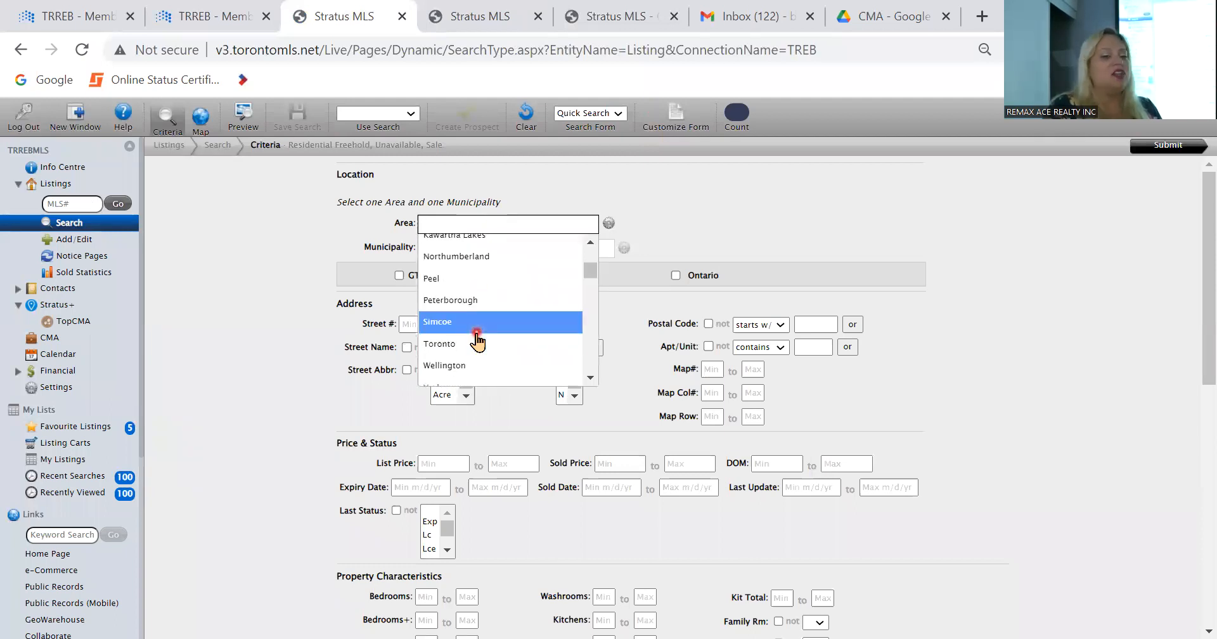
pyautogui.click(476, 345)
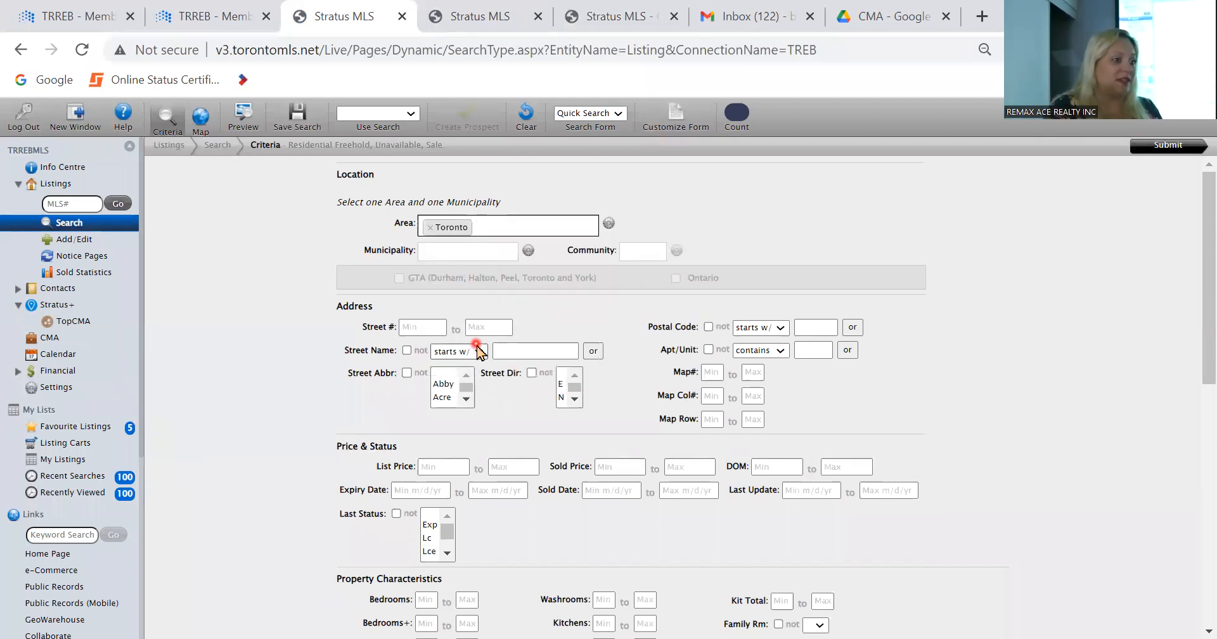
pyautogui.click(481, 255)
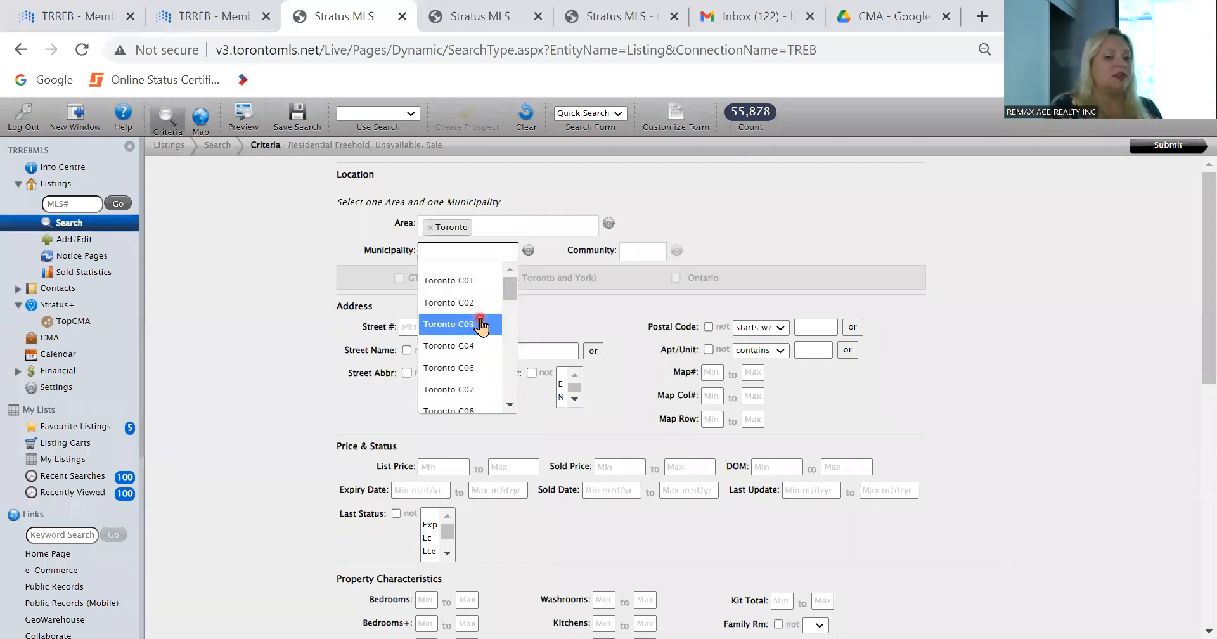
pyautogui.scroll(-4, 482, 323)
pyautogui.click(480, 388)
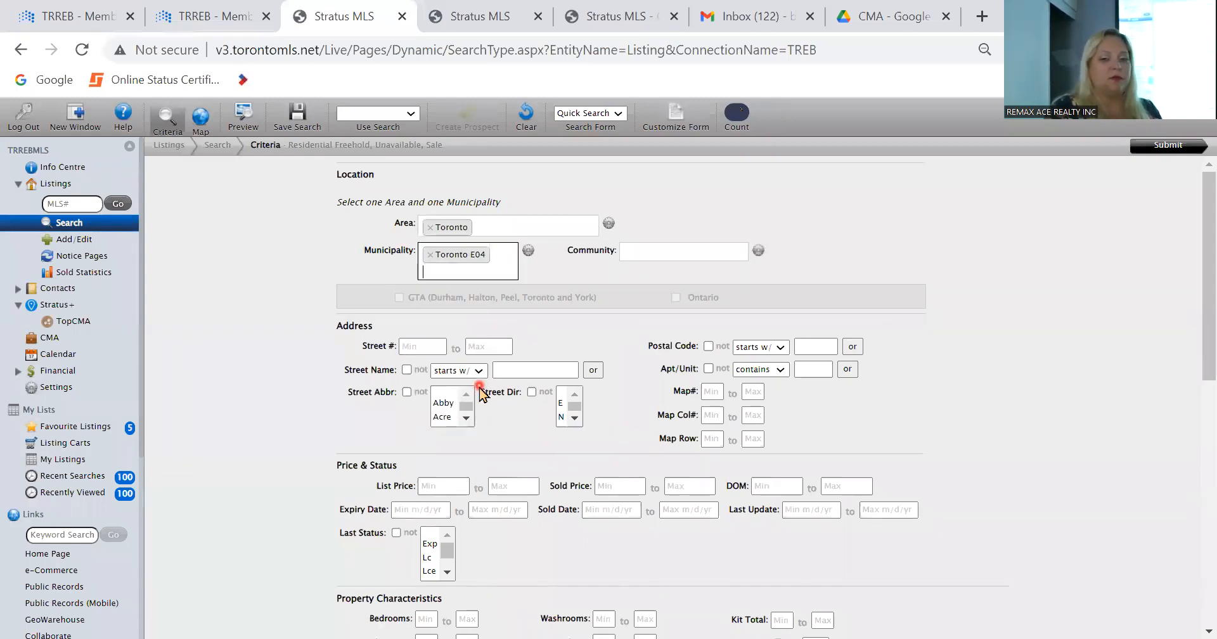
pyautogui.click(694, 253)
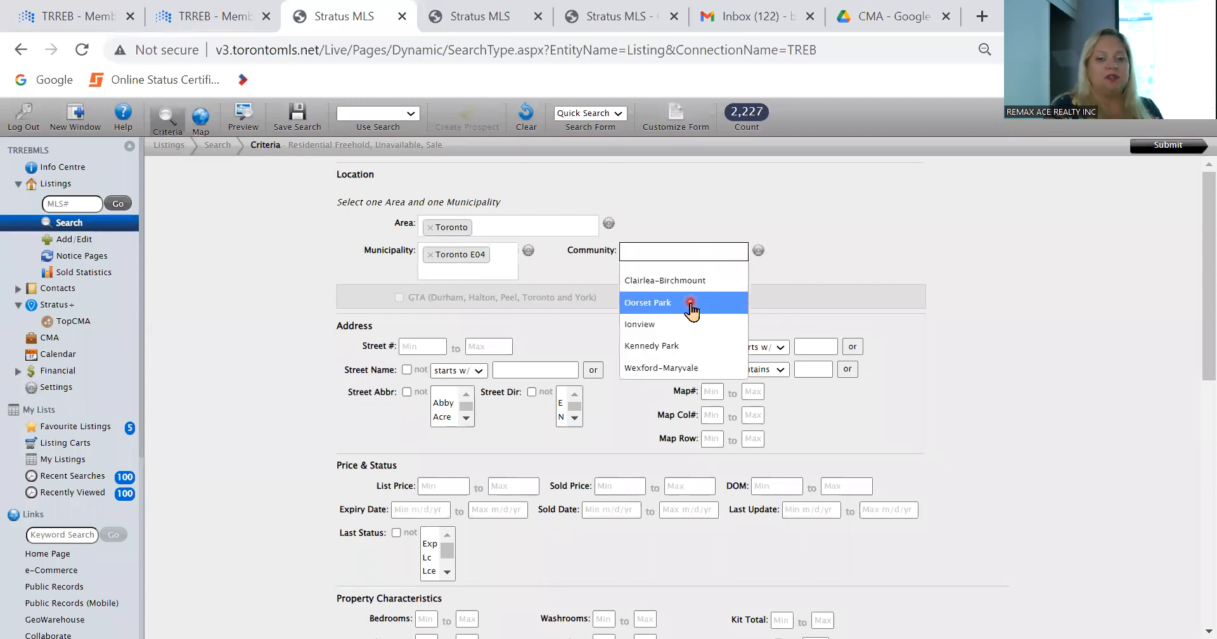
pyautogui.click(691, 303)
# Step: Set the earliest sold date to 6/1/2022, leaving the end date open
pyautogui.scroll(-2, 385, 399)
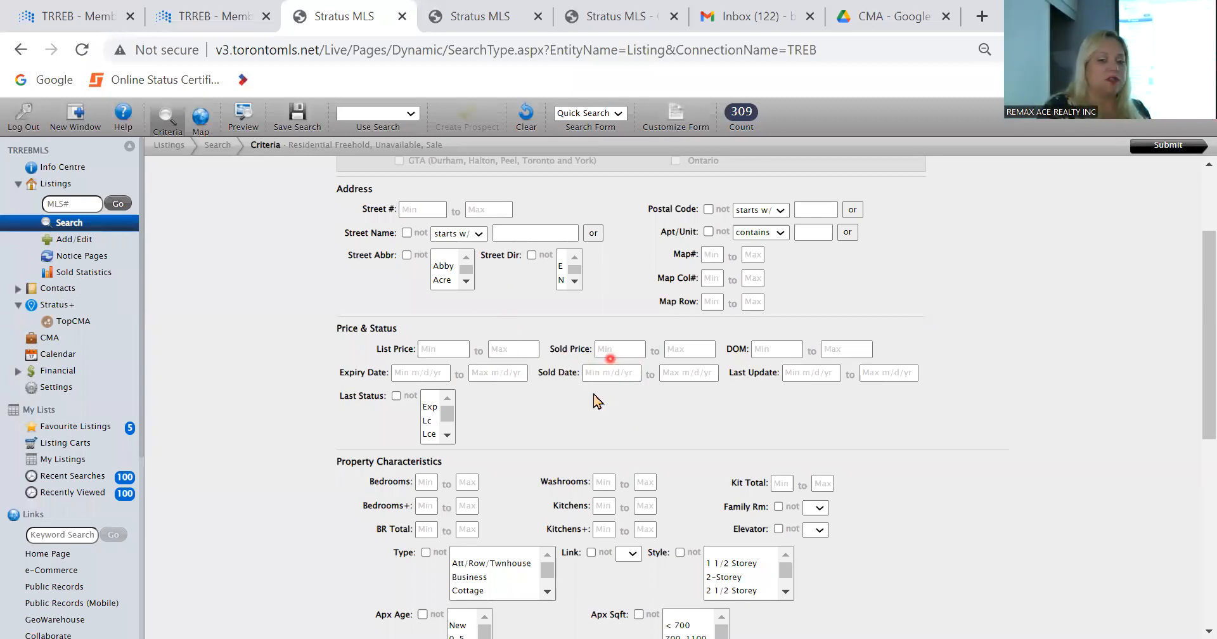
pyautogui.click(605, 370)
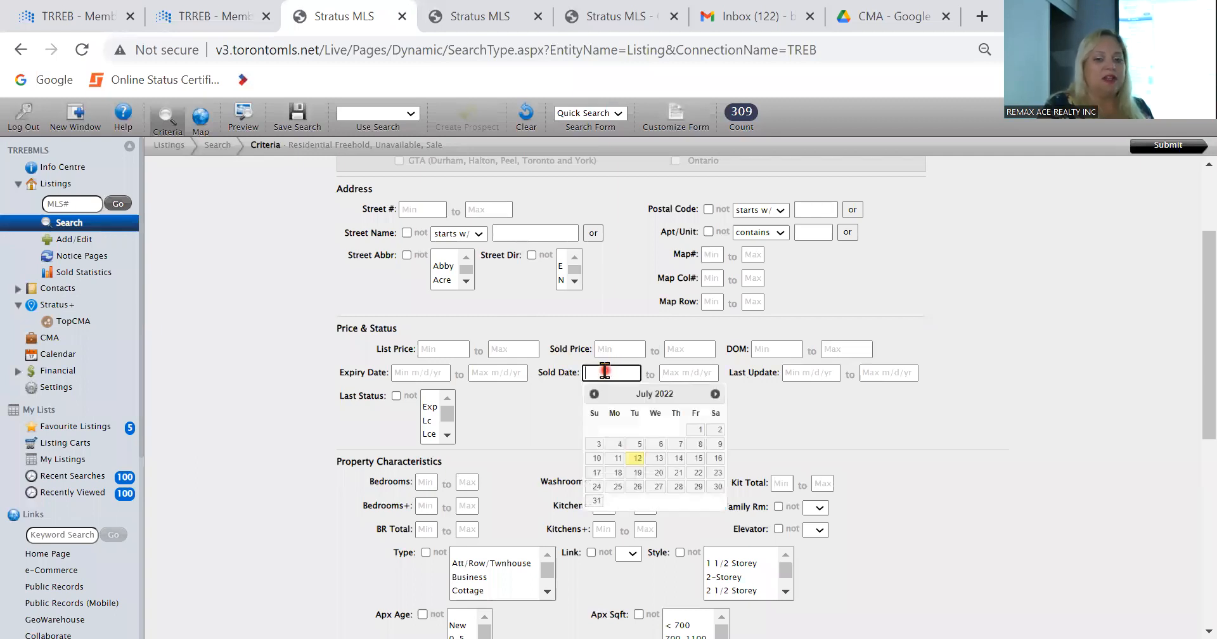
pyautogui.click(596, 394)
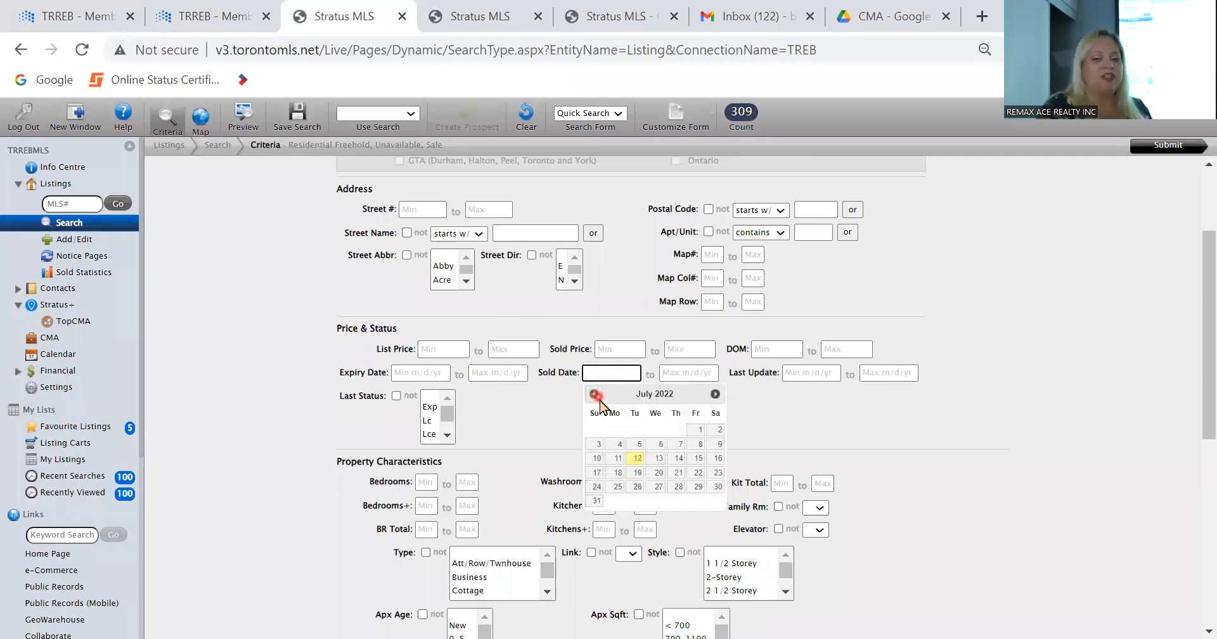
pyautogui.click(656, 431)
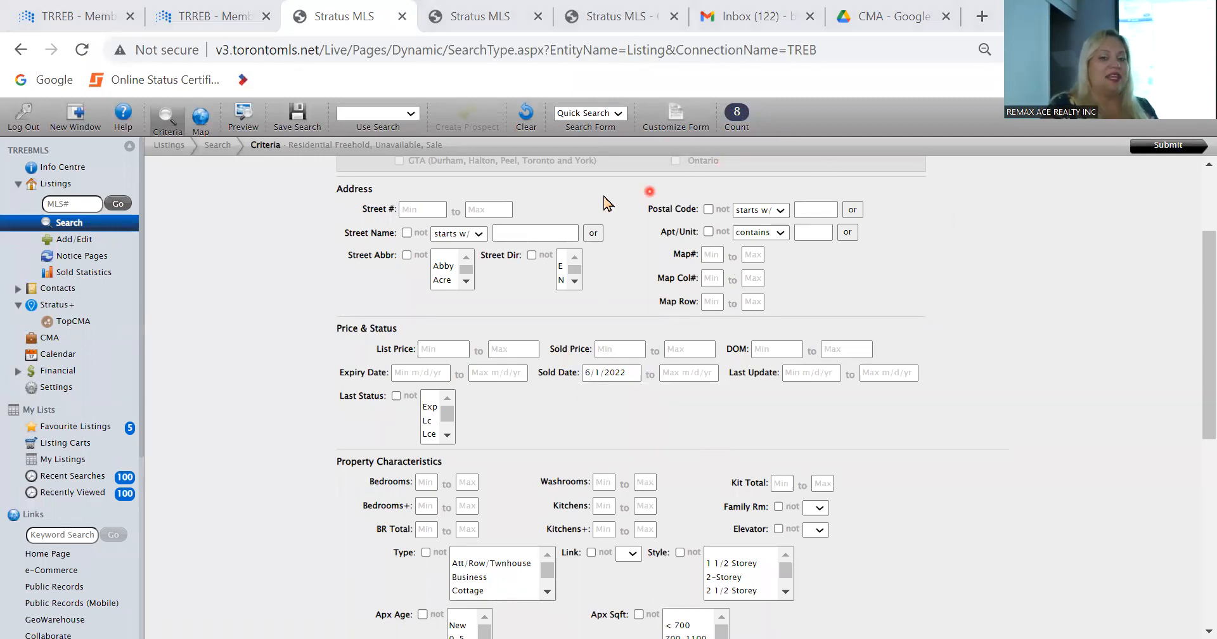
# Step: Remove the Dorset Park community from the search so it covers all of Toronto E04
pyautogui.scroll(2, 663, 331)
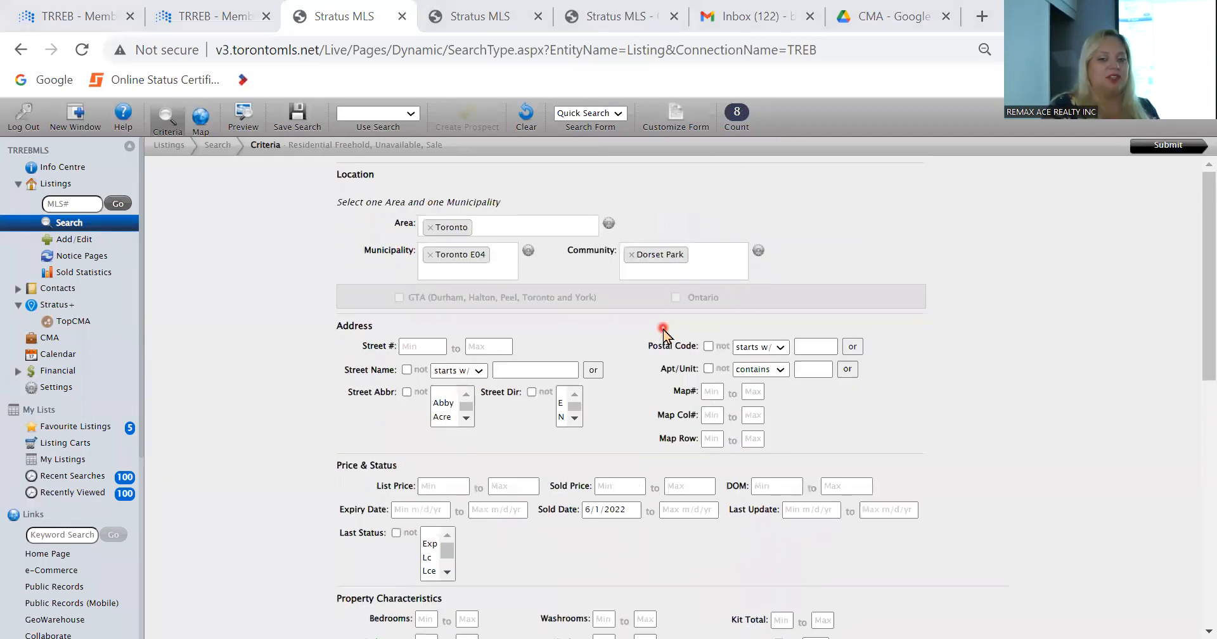
pyautogui.click(629, 255)
pyautogui.click(261, 344)
pyautogui.scroll(-2, 262, 345)
pyautogui.scroll(2, 261, 344)
pyautogui.scroll(-3, 261, 345)
pyautogui.scroll(-1, 262, 344)
pyautogui.scroll(3, 262, 344)
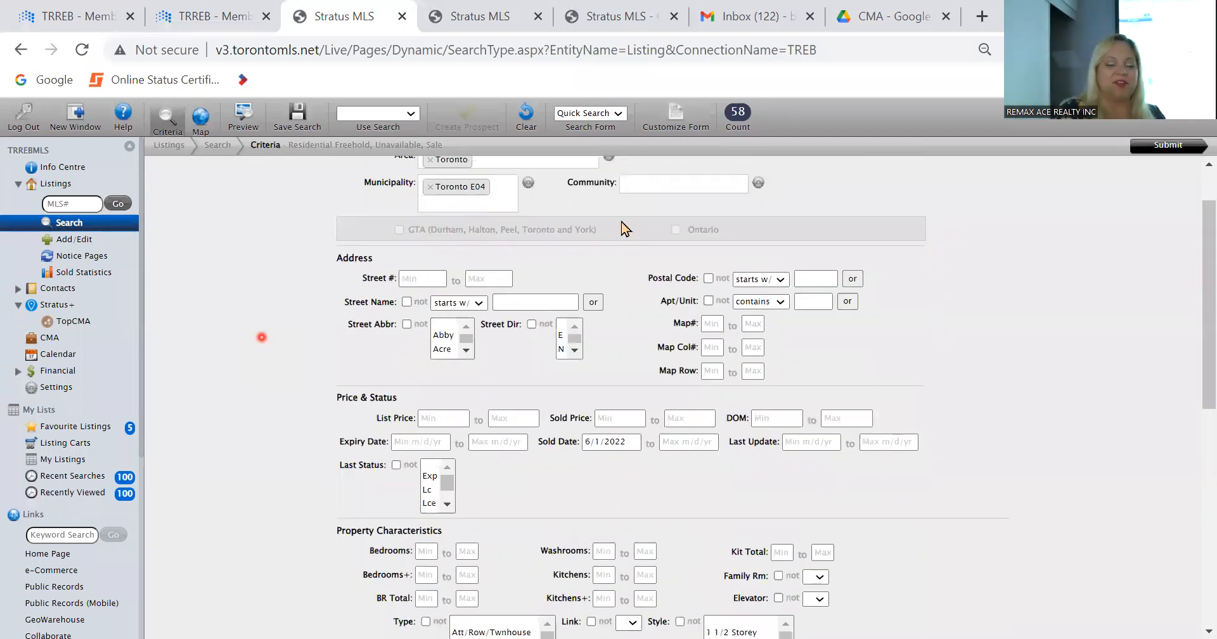
# Step: Set the minimum to 3 for Bedrooms and 2 for Bedrooms+
pyautogui.scroll(-3, 432, 485)
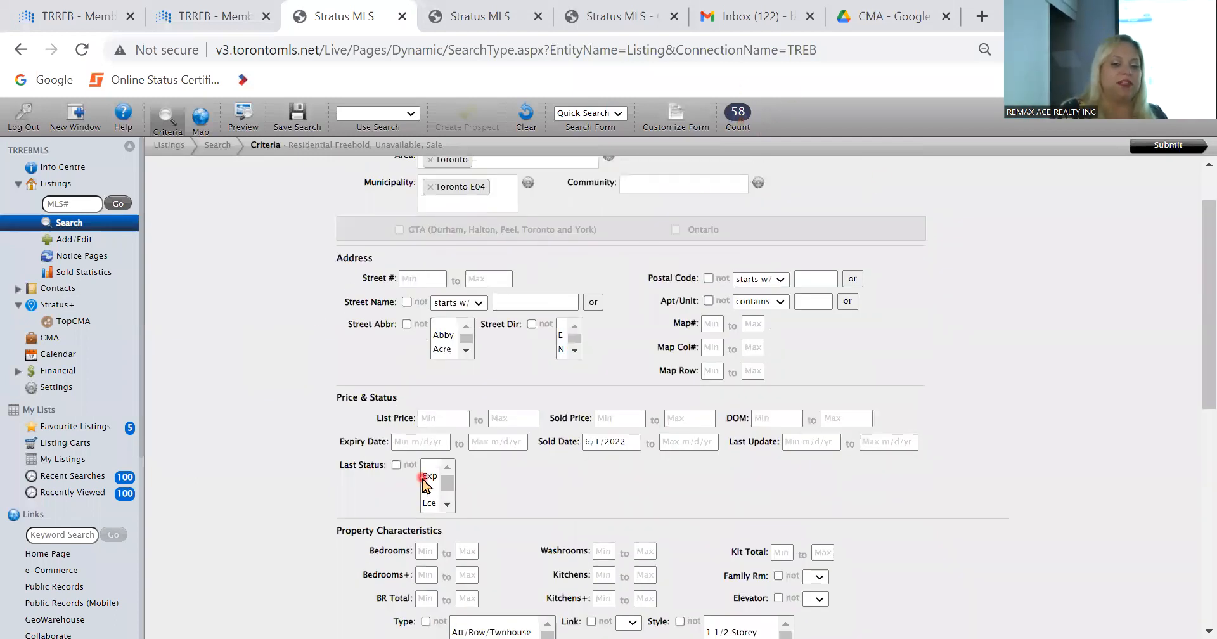
pyautogui.click(433, 547)
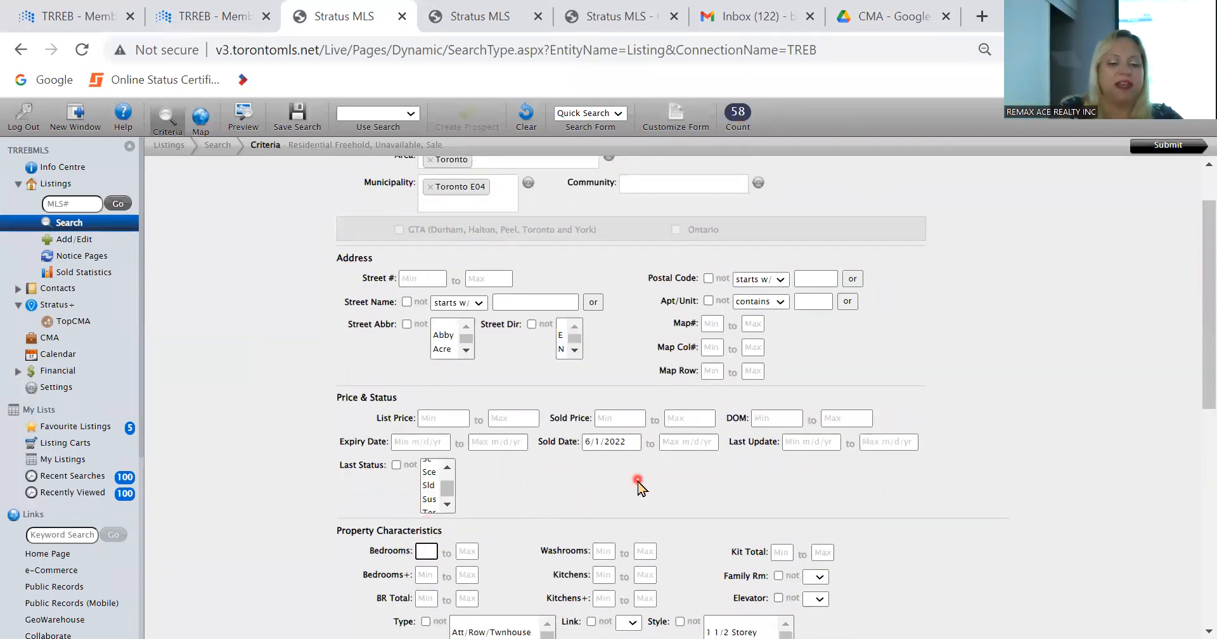
pyautogui.write('3')
pyautogui.press('Tab')
pyautogui.press('Tab')
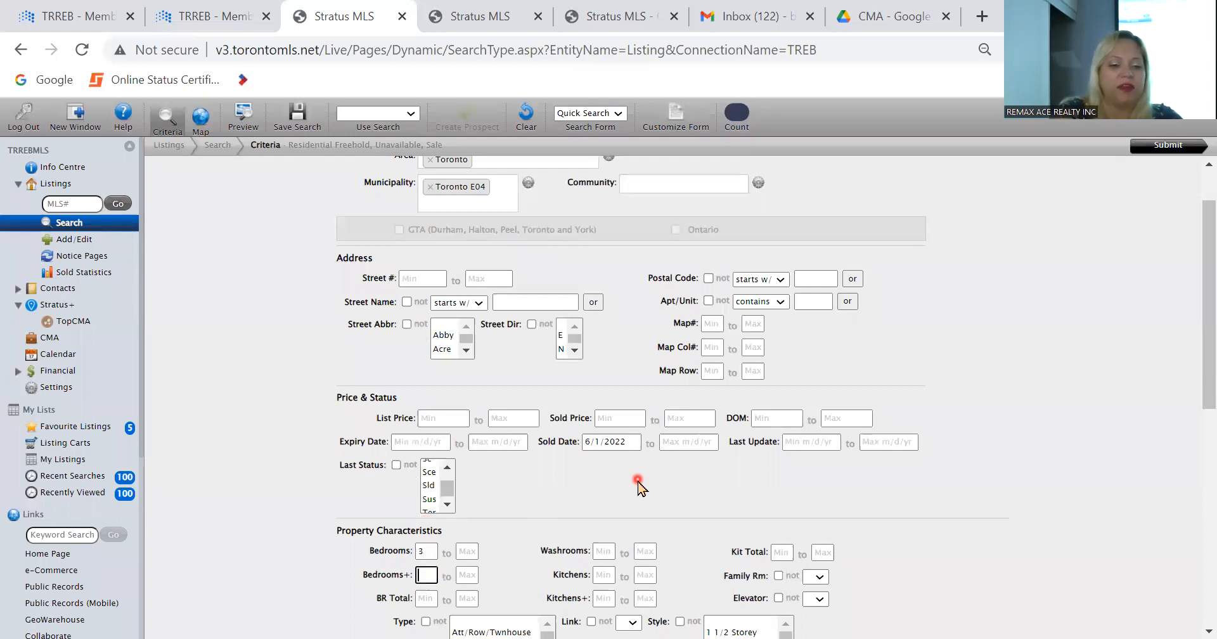
pyautogui.write('2')
pyautogui.press('Tab')
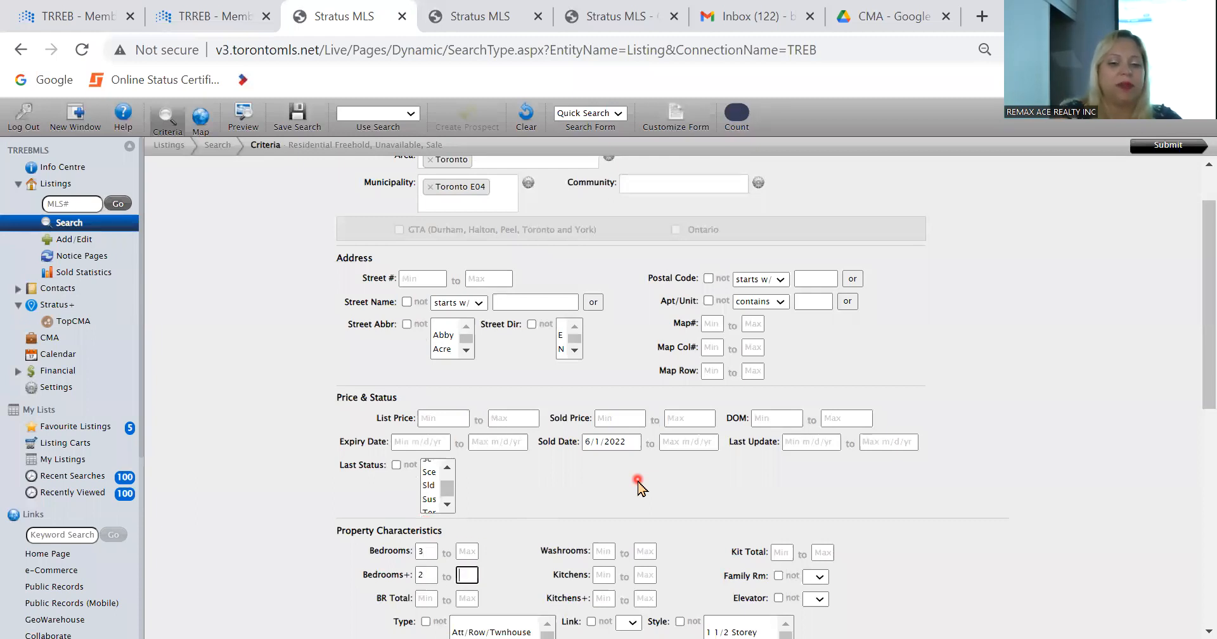
# Step: Set the minimum for Kitchens+ to 1 and run the listing search
pyautogui.click(607, 597)
pyautogui.write('1')
pyautogui.press('Tab')
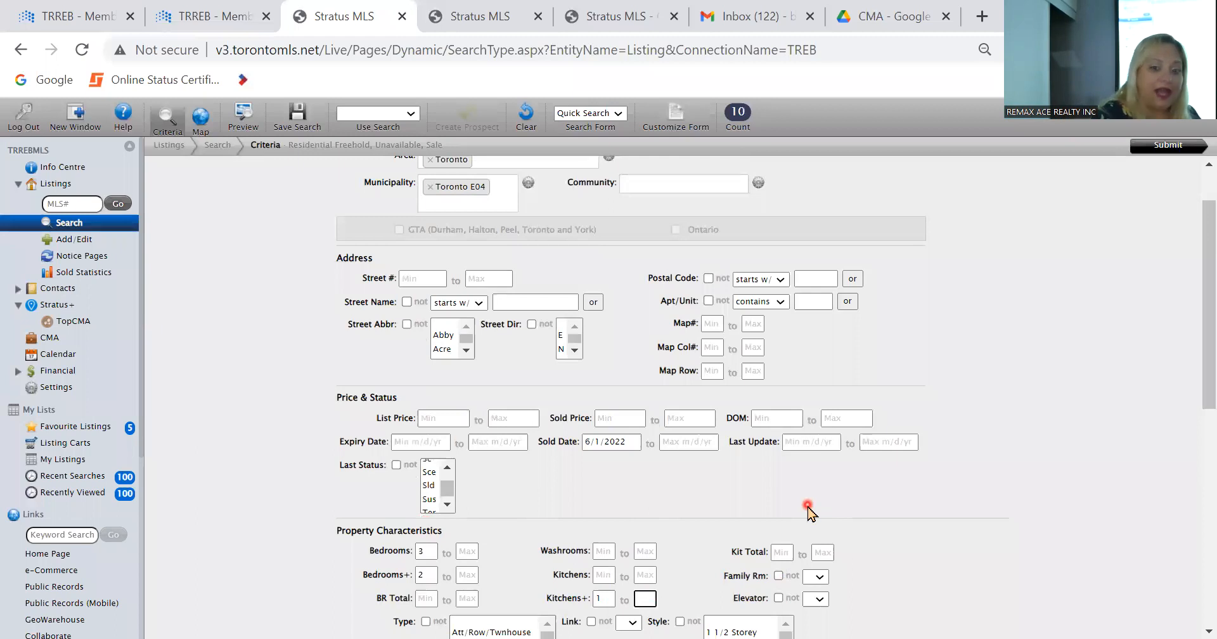
pyautogui.scroll(-4, 807, 507)
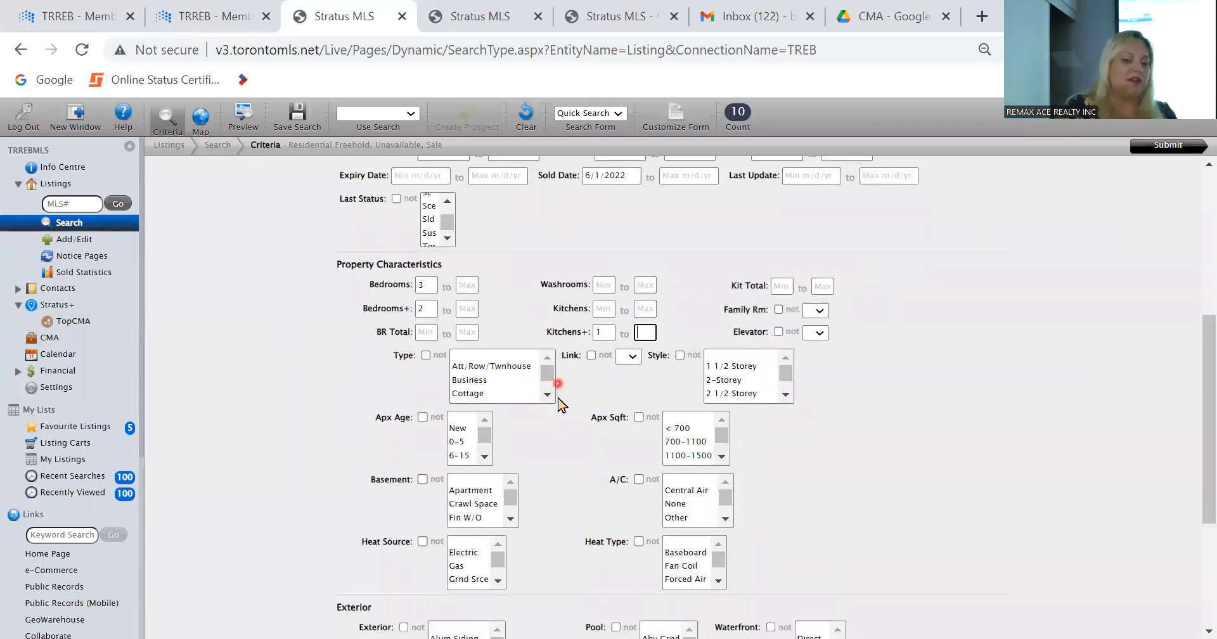
pyautogui.moveTo(546, 398); pyautogui.dragTo(547, 371)
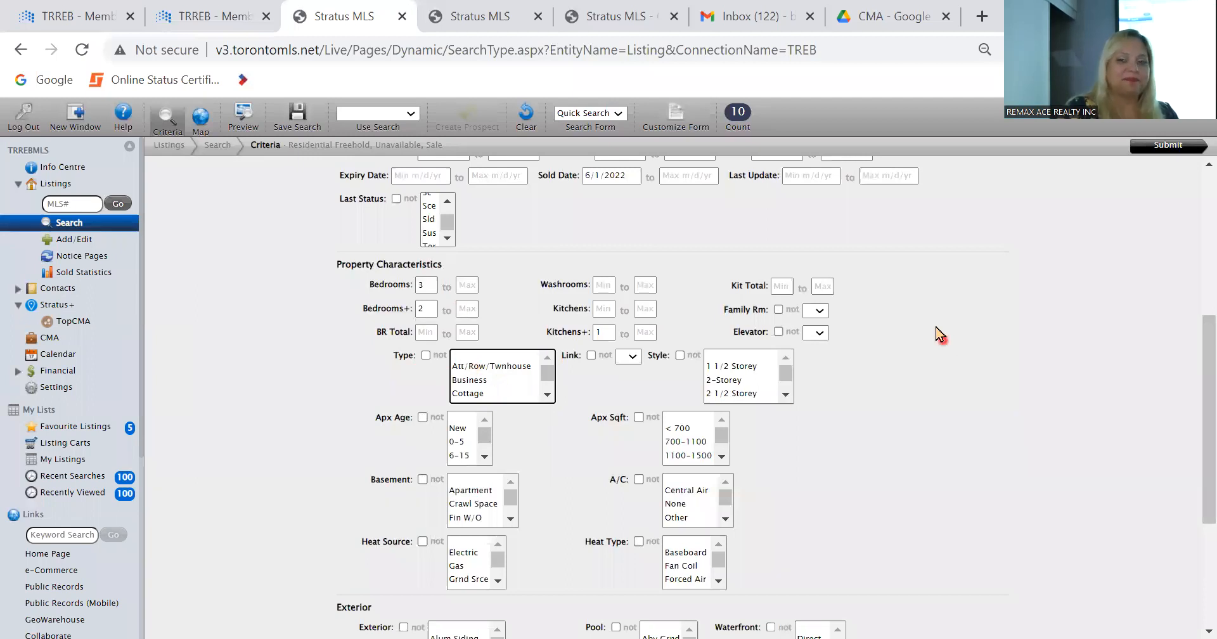
pyautogui.click(1186, 148)
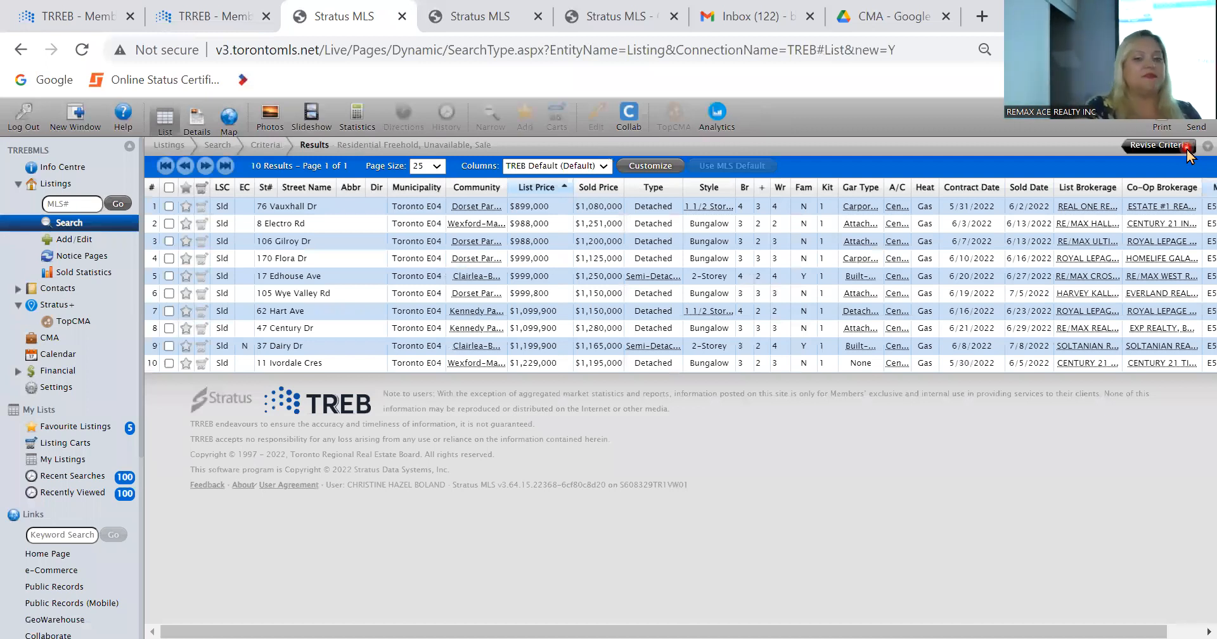
# Step: Page through the results in detail view from the first listing and select the third, fourth and fifth listings as comparables
pyautogui.doubleClick(324, 211)
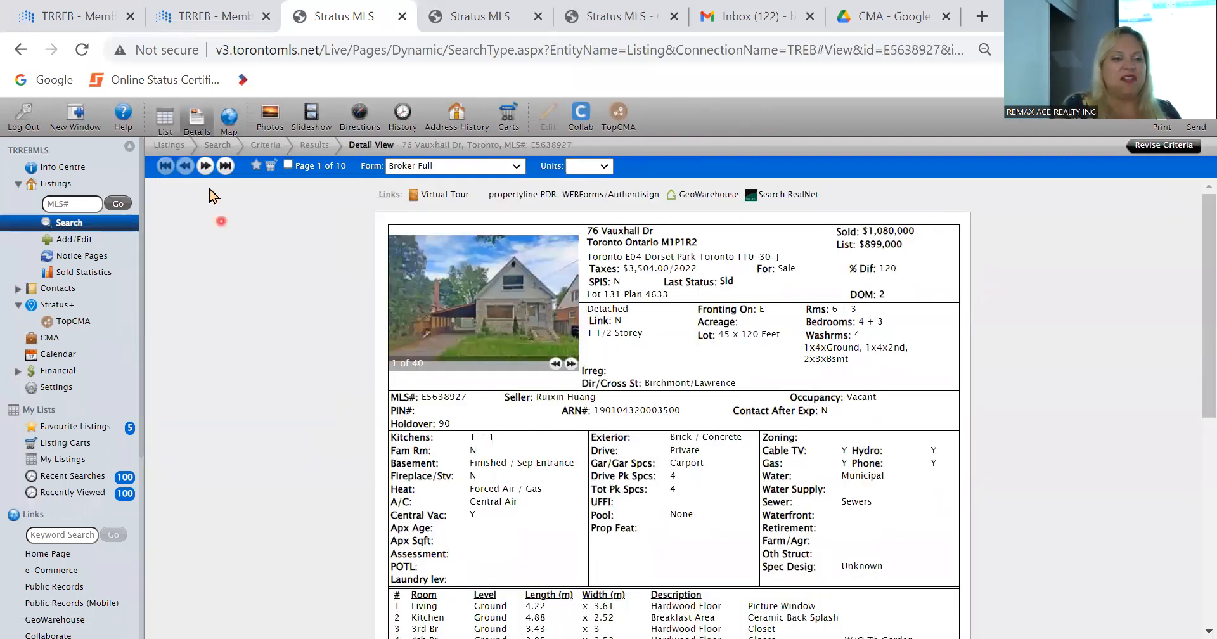
pyautogui.click(205, 166)
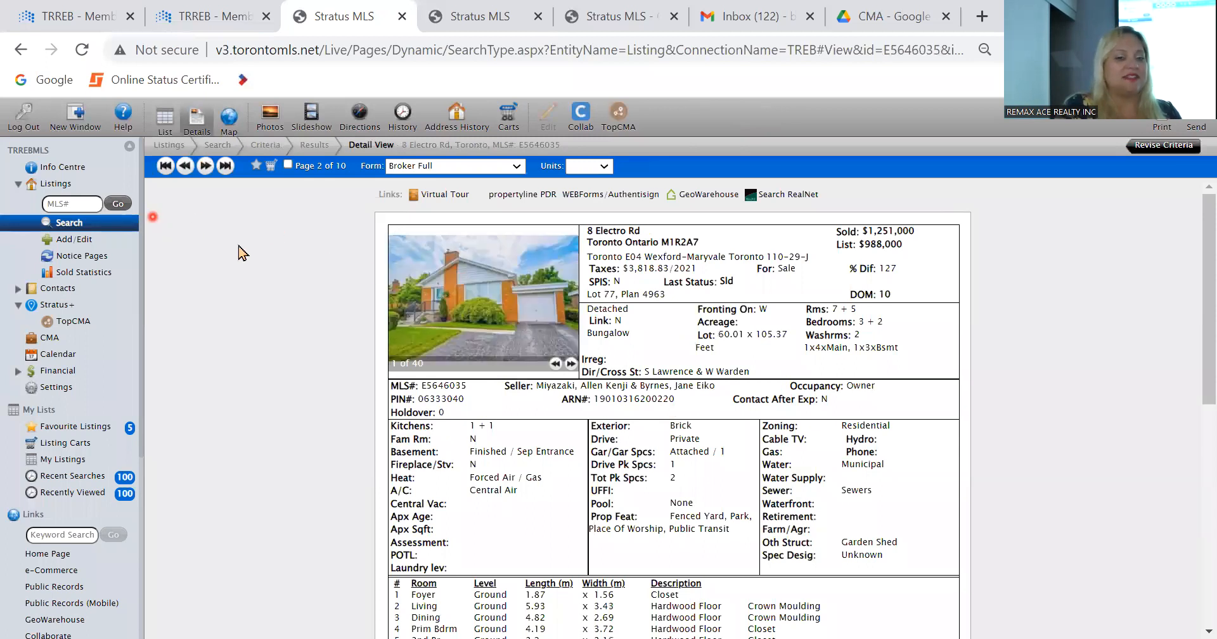
pyautogui.click(204, 166)
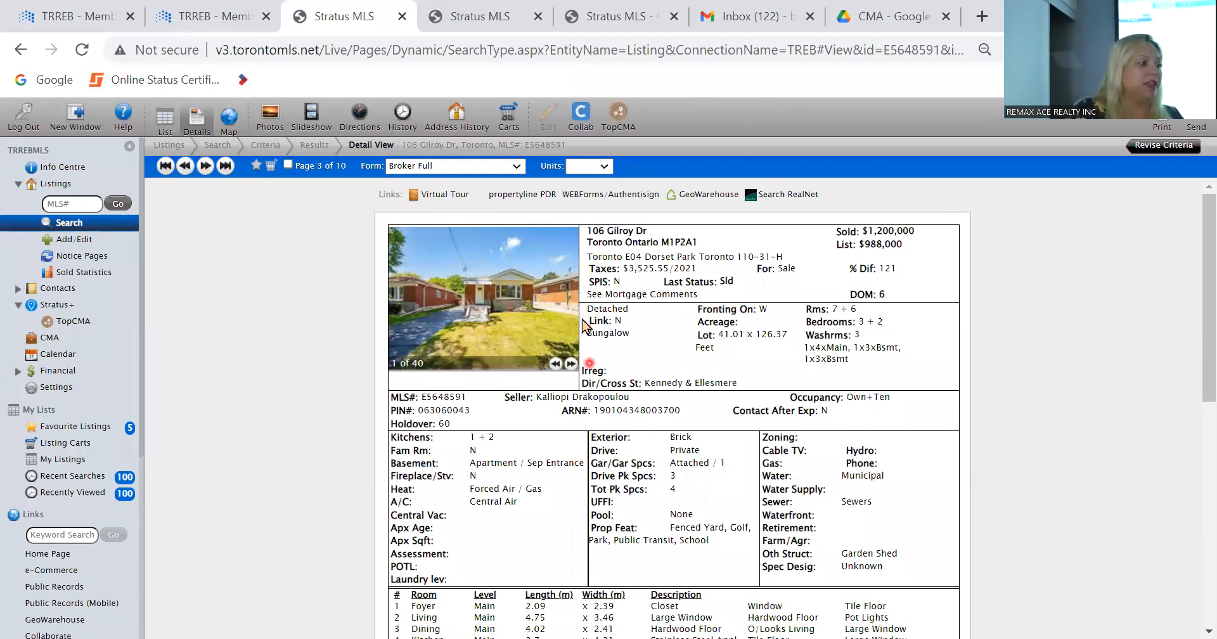
pyautogui.click(293, 165)
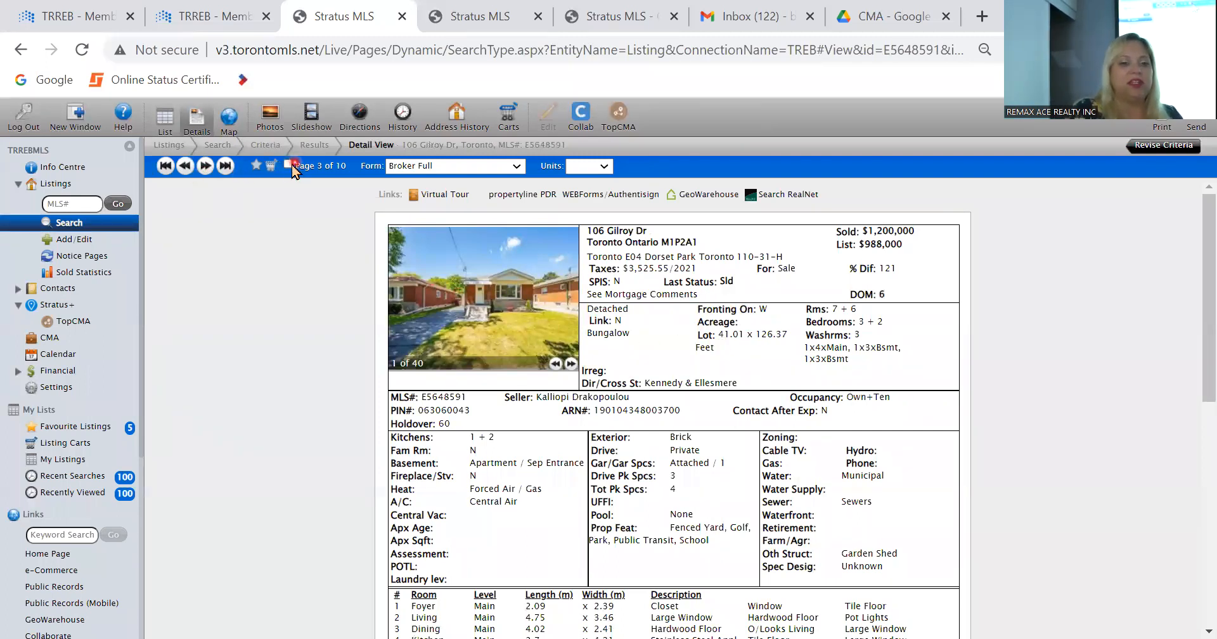
pyautogui.click(206, 167)
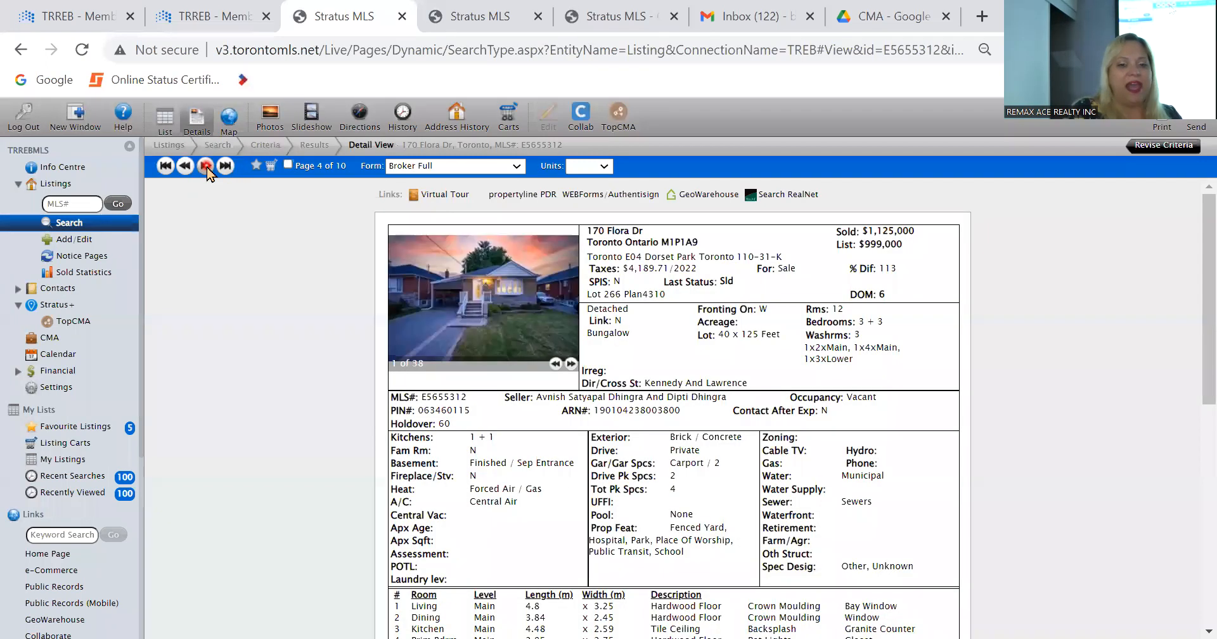
pyautogui.click(288, 165)
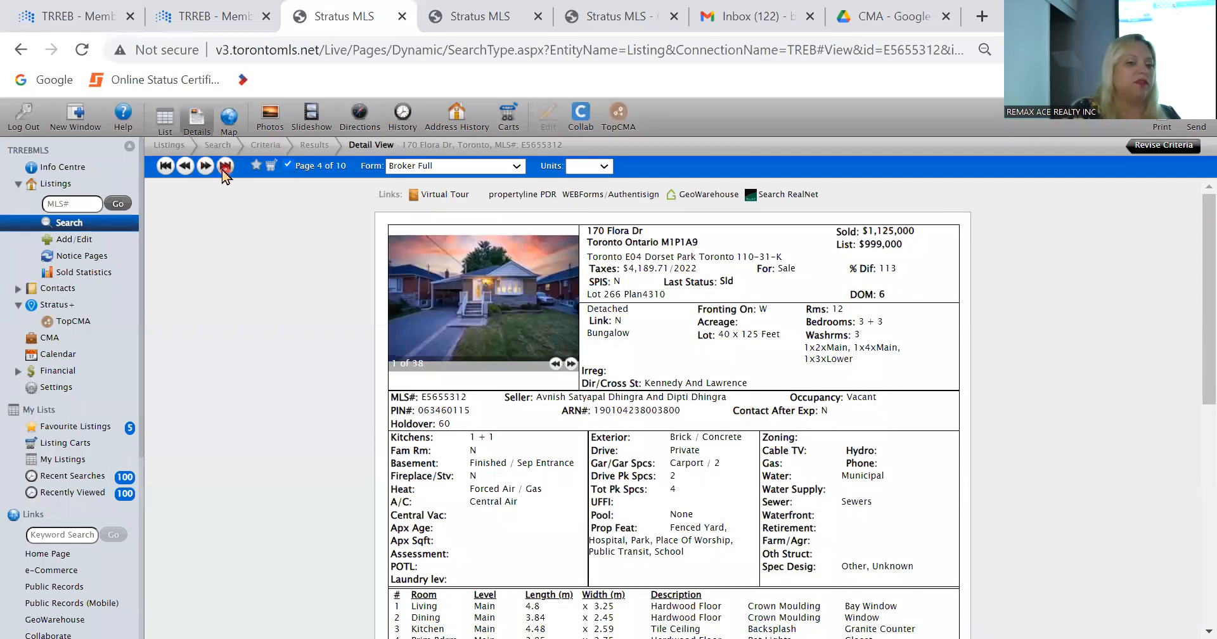
pyautogui.click(205, 167)
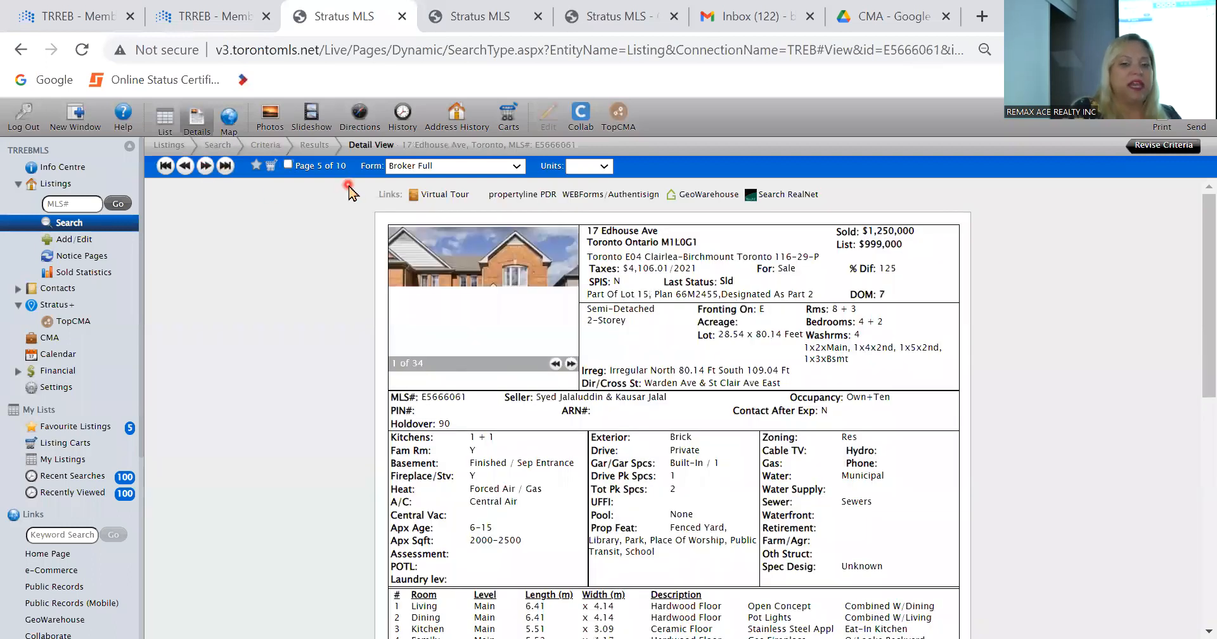
pyautogui.click(288, 165)
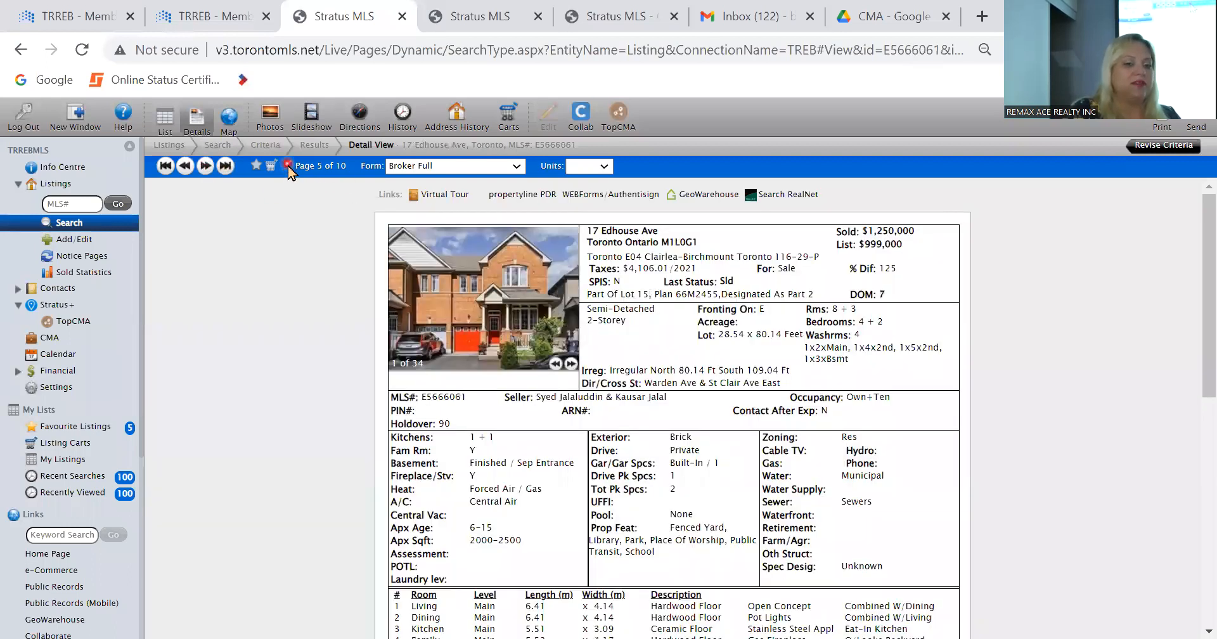
# Step: Copy MLS number E5648591 from the third listing into the list of comparables to add in the CMA
pyautogui.click(185, 166)
pyautogui.click(185, 166)
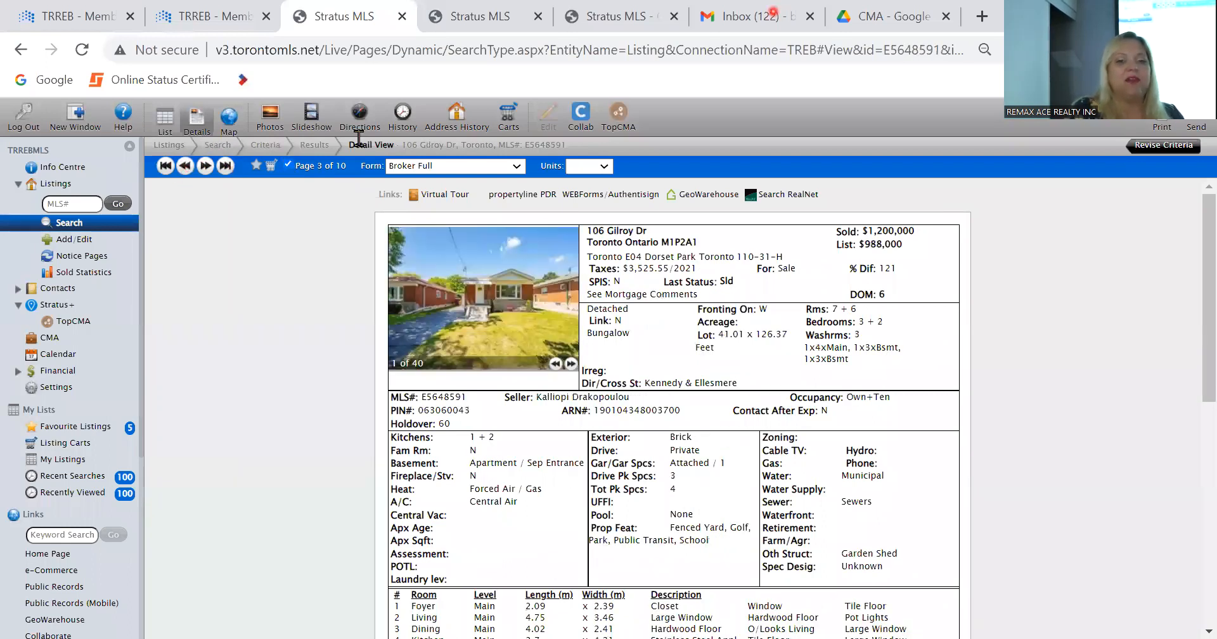
pyautogui.doubleClick(445, 397)
pyautogui.hotkey('ctrl', 'c')
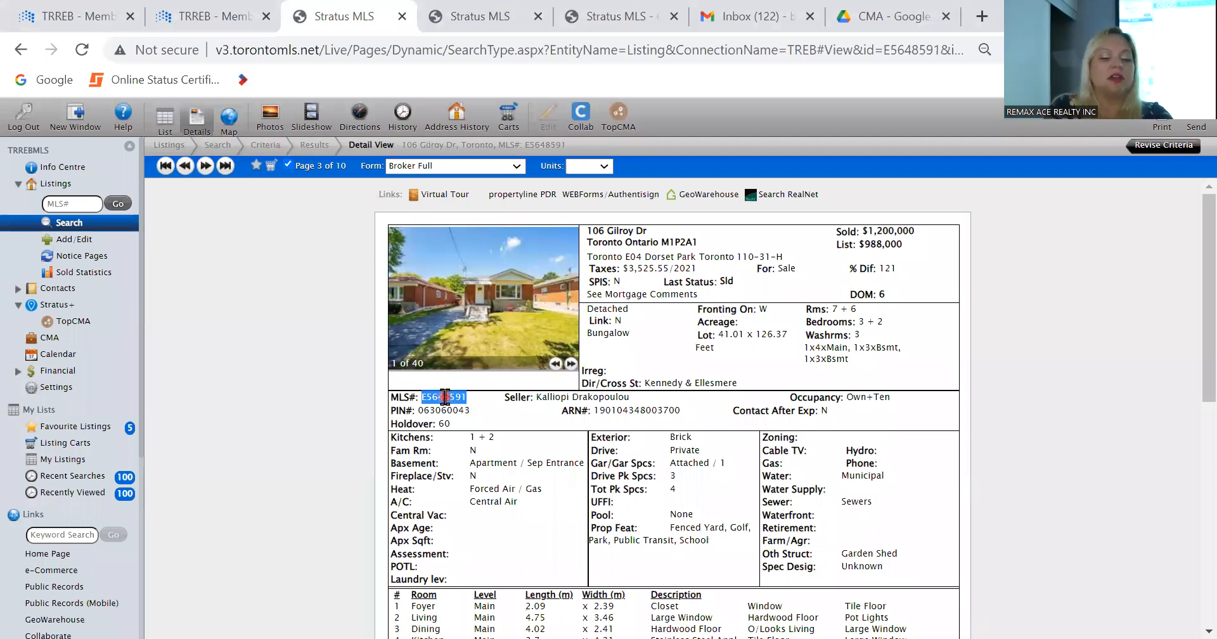
pyautogui.click(589, 16)
pyautogui.click(570, 253)
pyautogui.hotkey('ctrl', 'v')
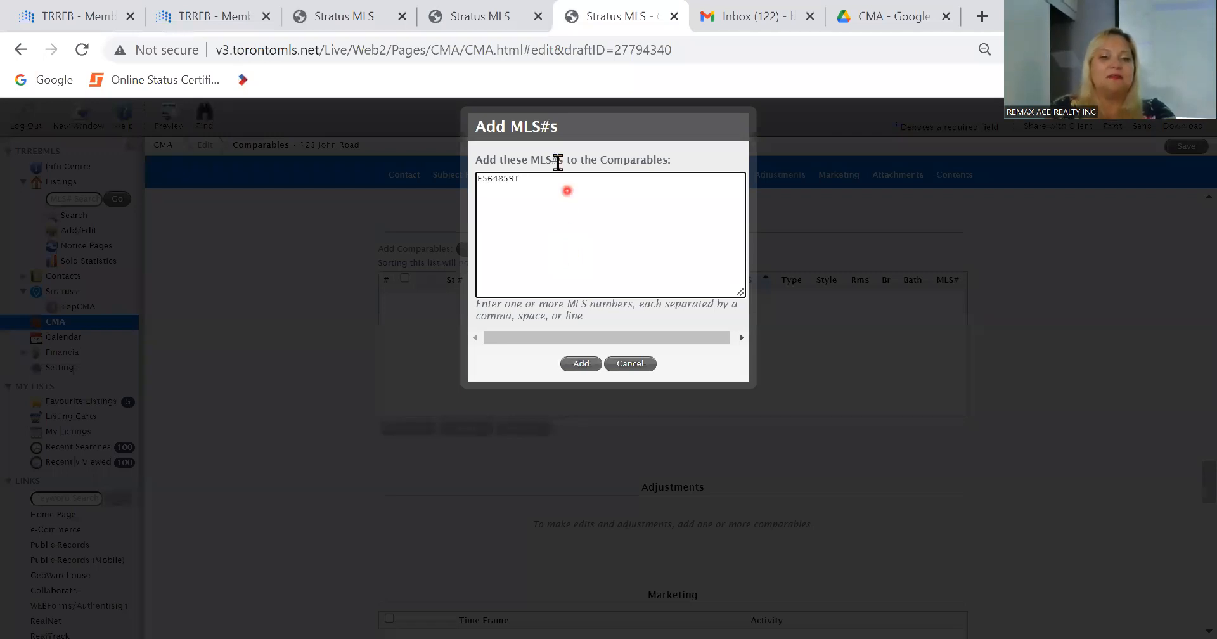
# Step: Copy MLS number E5655312 from the fourth listing into the list of comparables to add in the CMA
pyautogui.click(365, 16)
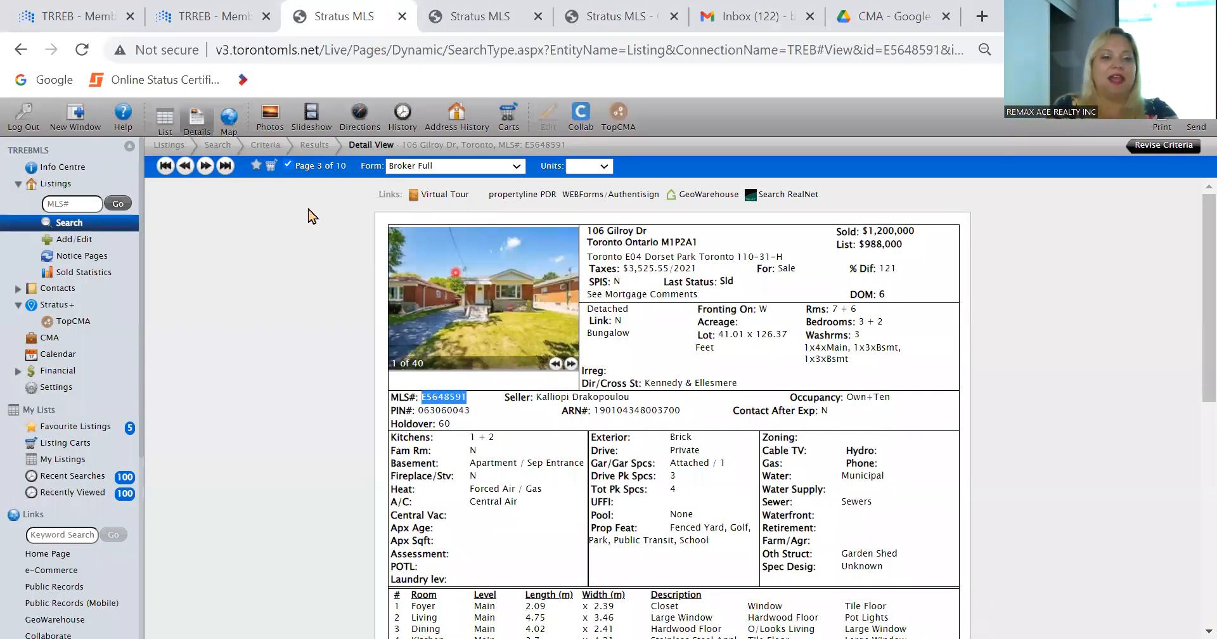
pyautogui.click(204, 166)
pyautogui.click(204, 166)
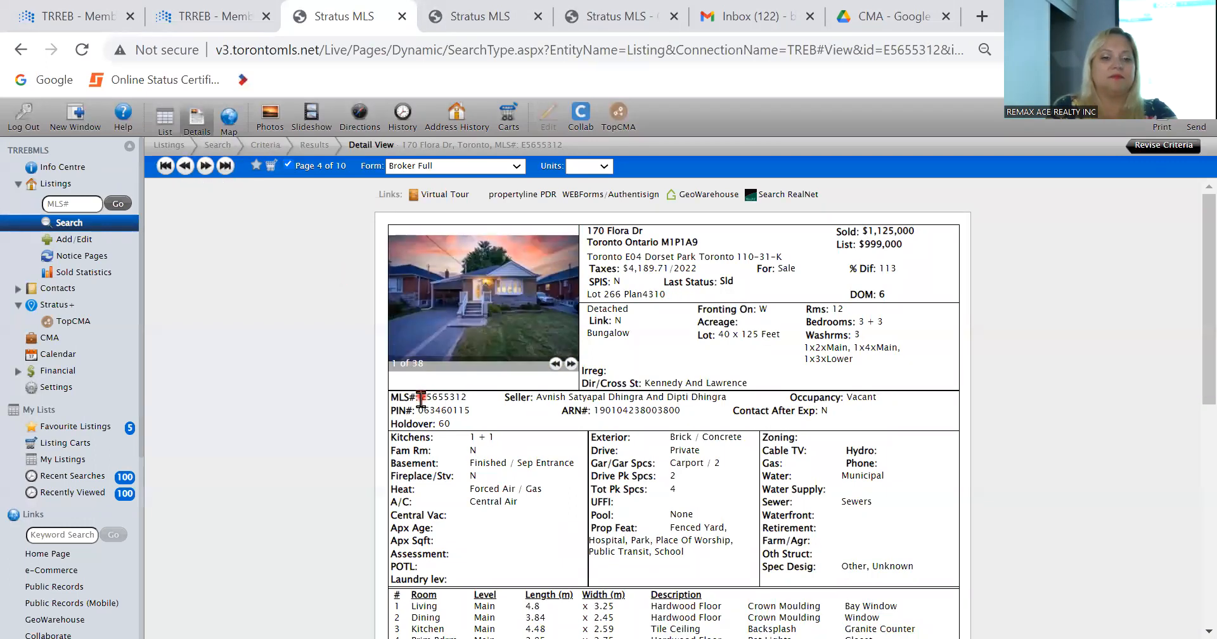
pyautogui.doubleClick(440, 395)
pyautogui.hotkey('ctrl', 'c')
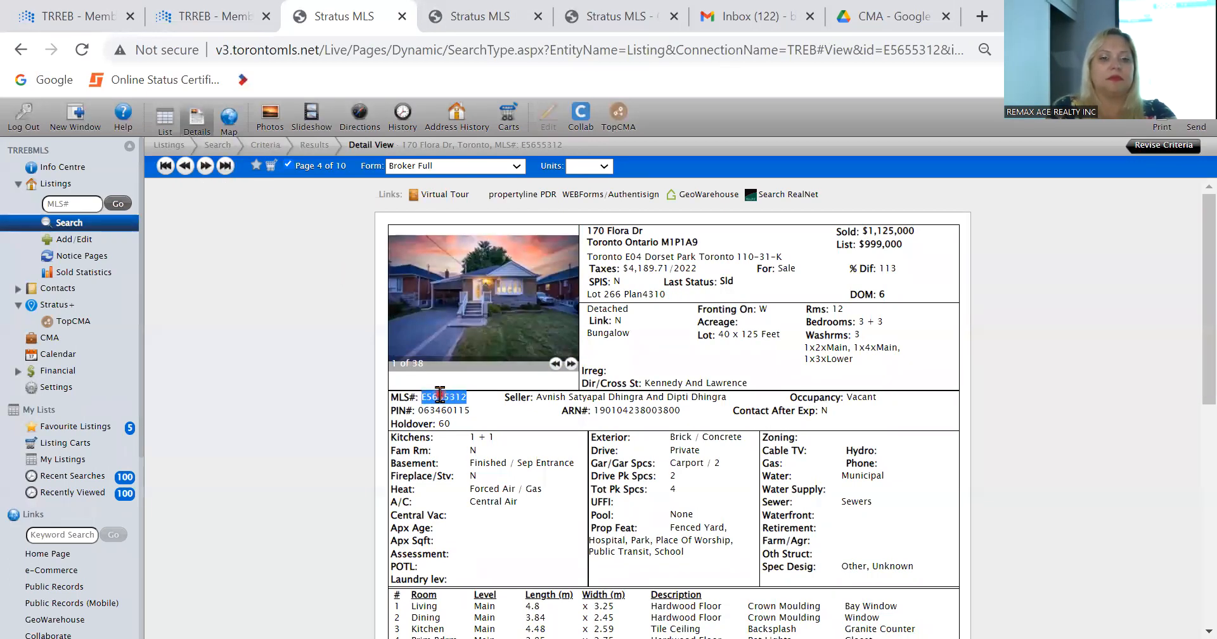
pyautogui.click(686, 14)
pyautogui.hotkey('ctrl', 'v')
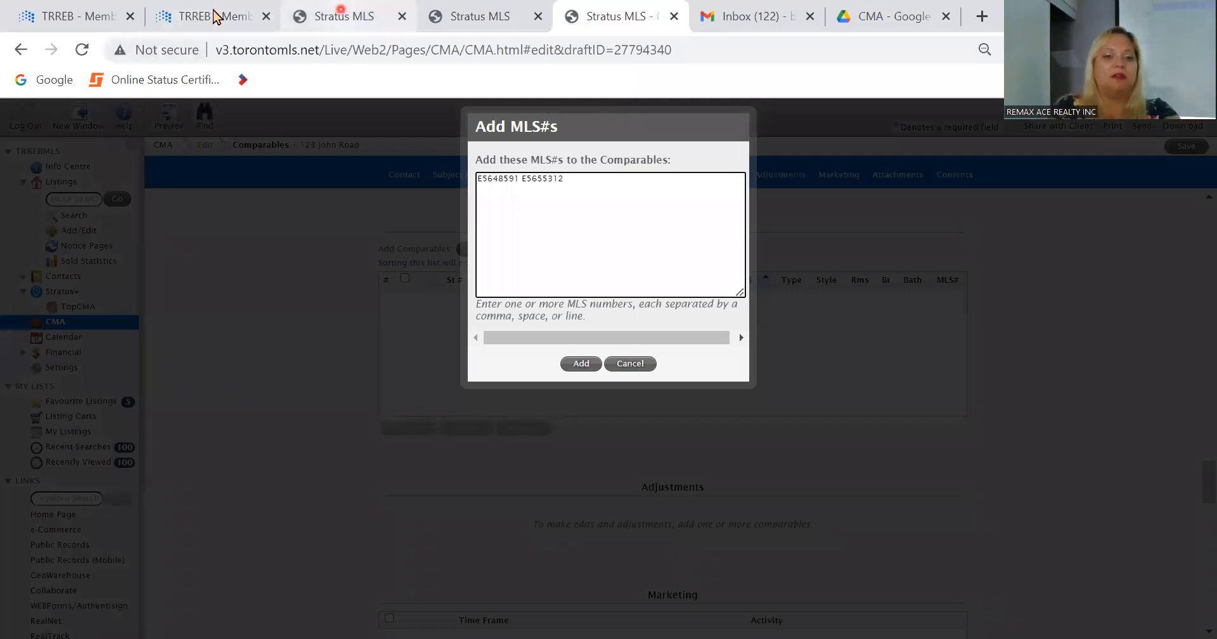
# Step: Append MLS number E5666061 from the fifth listing to the list and add all three listings as comparables
pyautogui.click(343, 16)
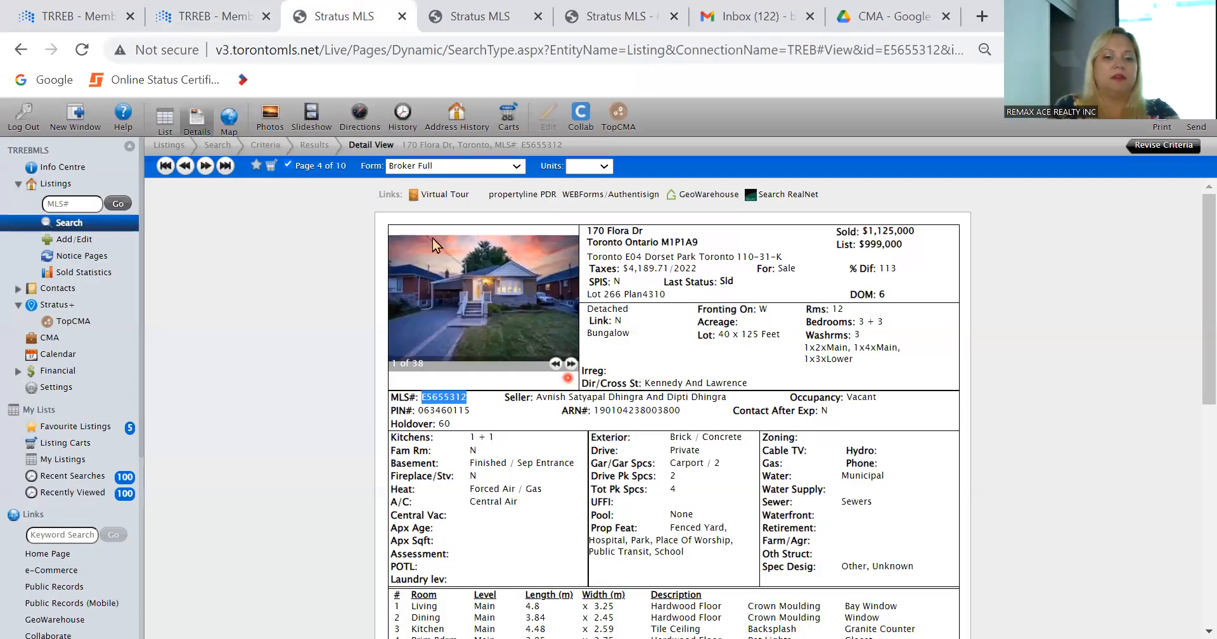
pyautogui.click(206, 165)
pyautogui.doubleClick(438, 397)
pyautogui.hotkey('ctrl', 'c')
pyautogui.click(628, 14)
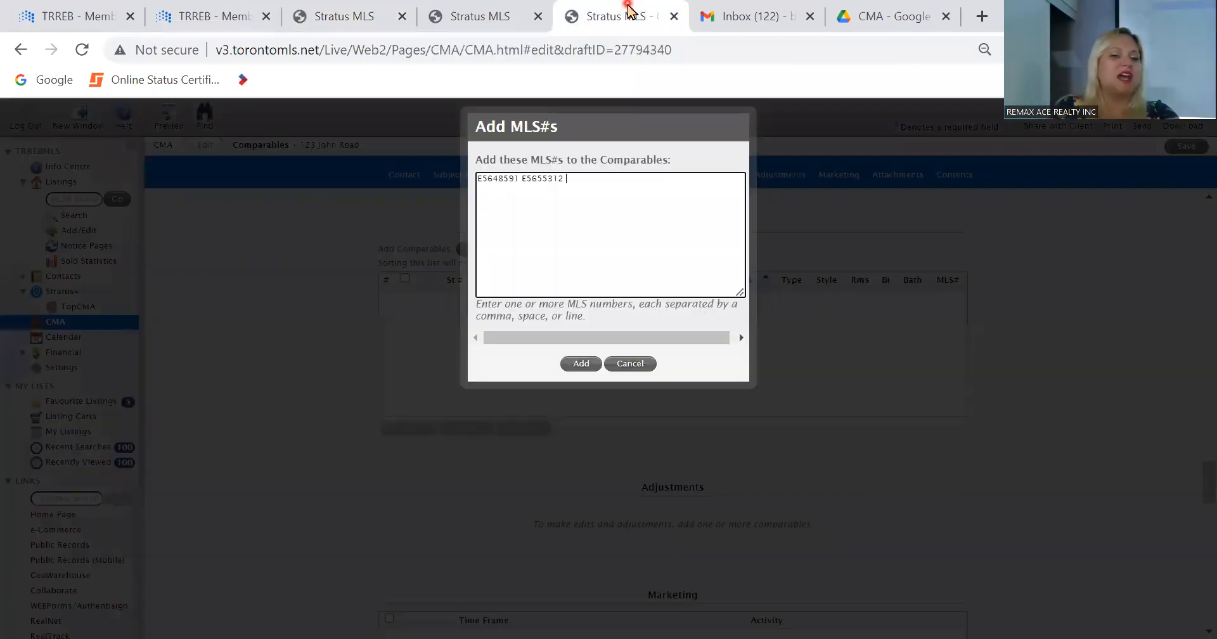
pyautogui.hotkey('ctrl', 'v')
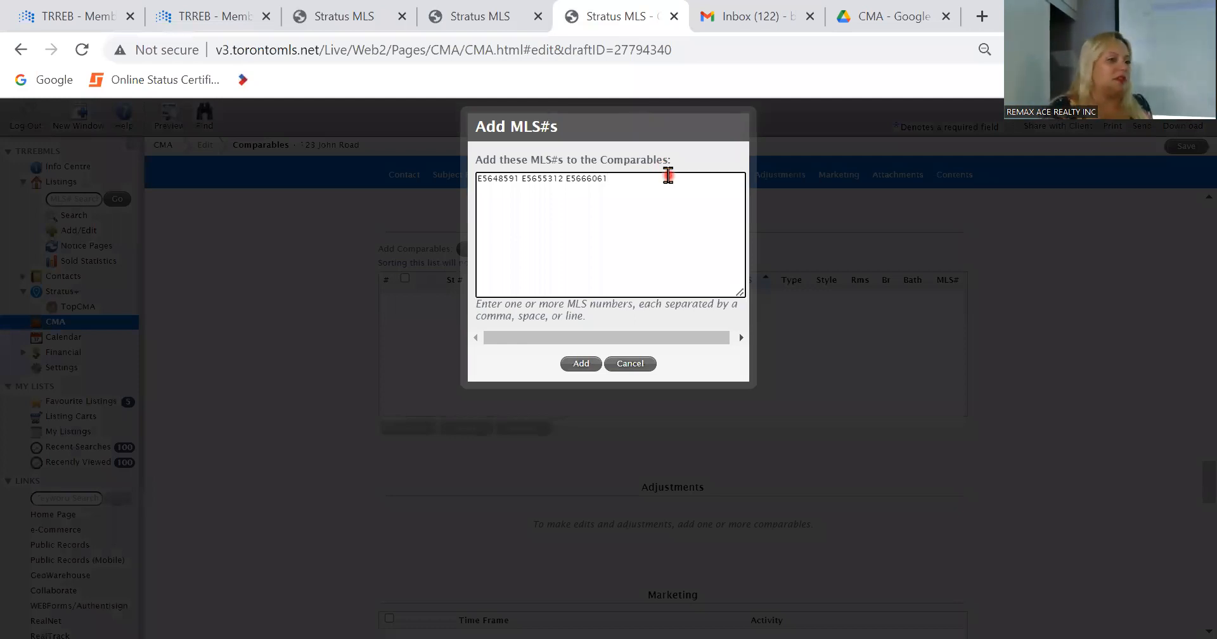
pyautogui.click(584, 366)
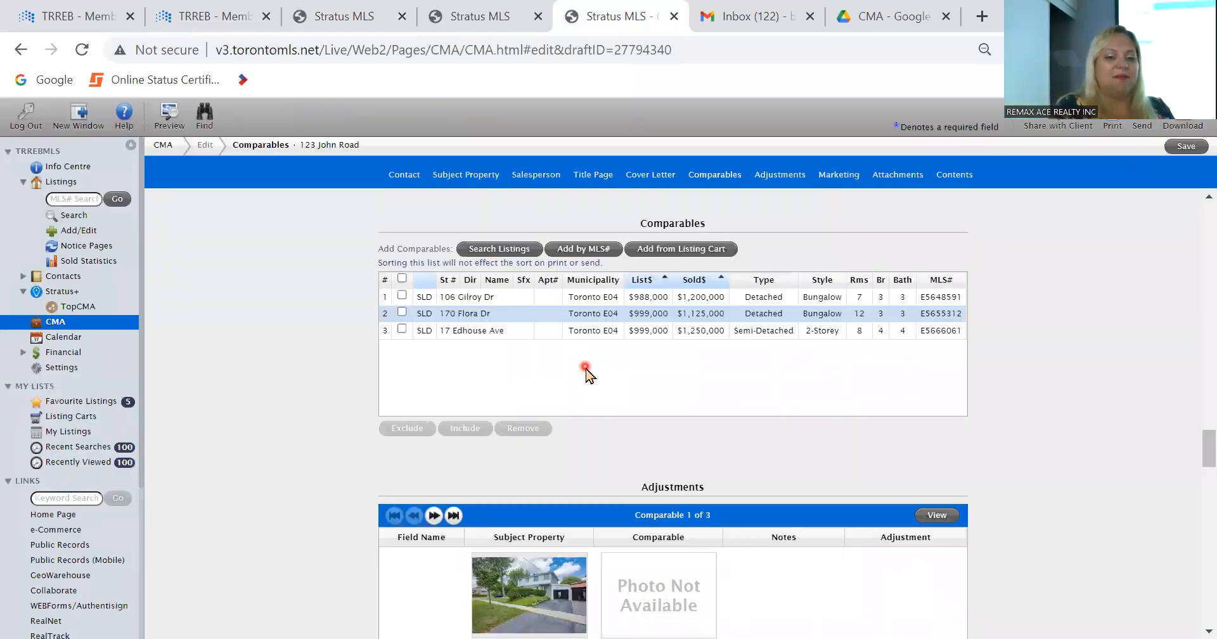
# Step: Save the CMA with its three comparables and dismiss the confirmation
pyautogui.scroll(-3, 364, 536)
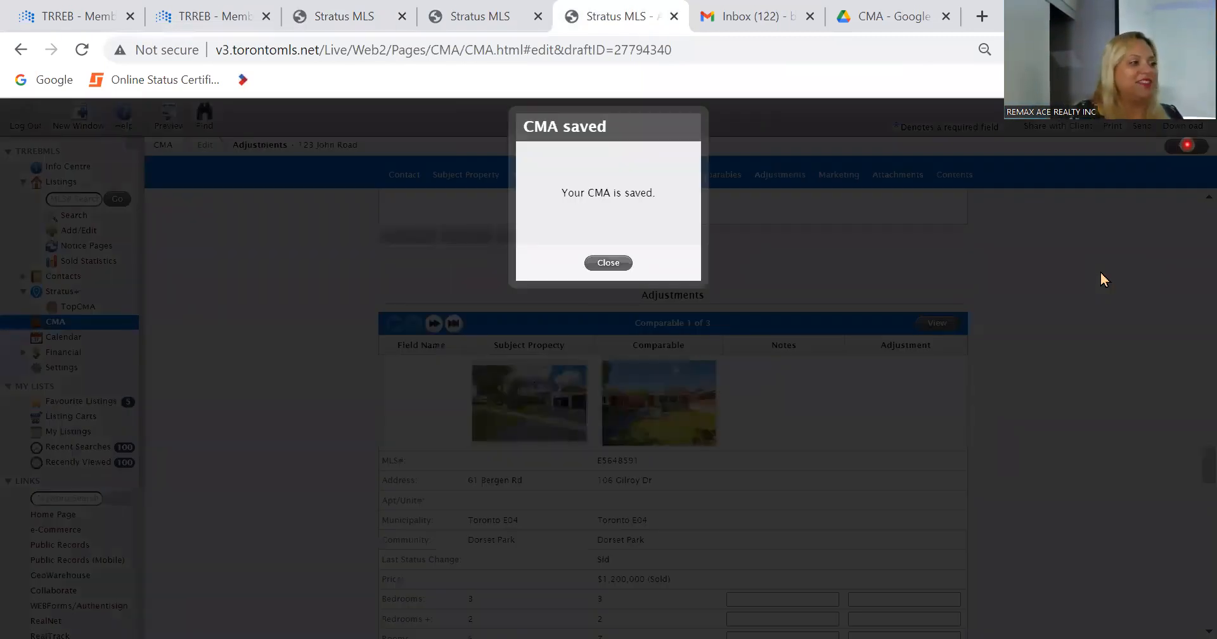
pyautogui.click(606, 262)
pyautogui.click(218, 324)
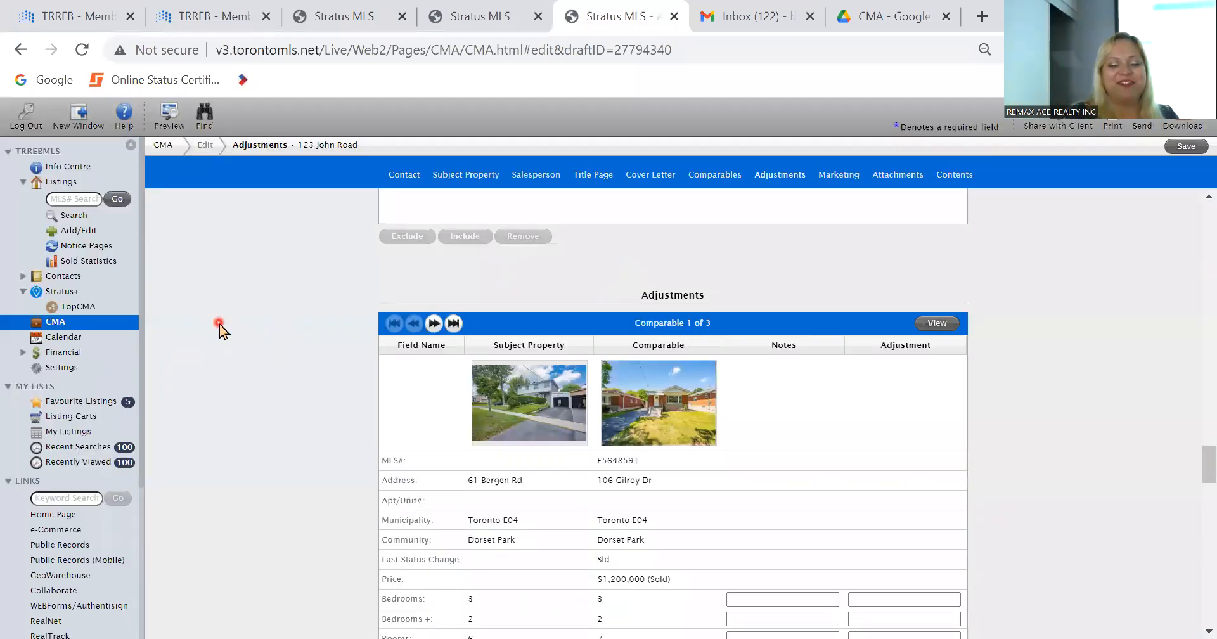
# Step: Page through the three comparables in the Adjustments section and compare their fields with the subject property
pyautogui.scroll(-5, 219, 324)
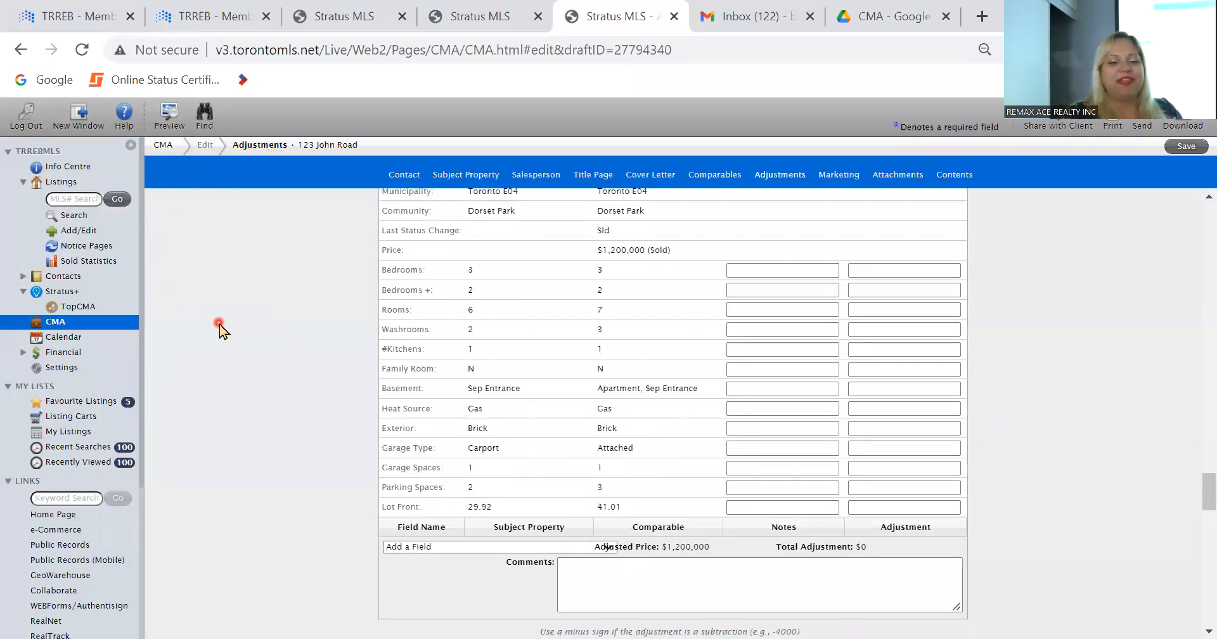
pyautogui.scroll(5, 218, 323)
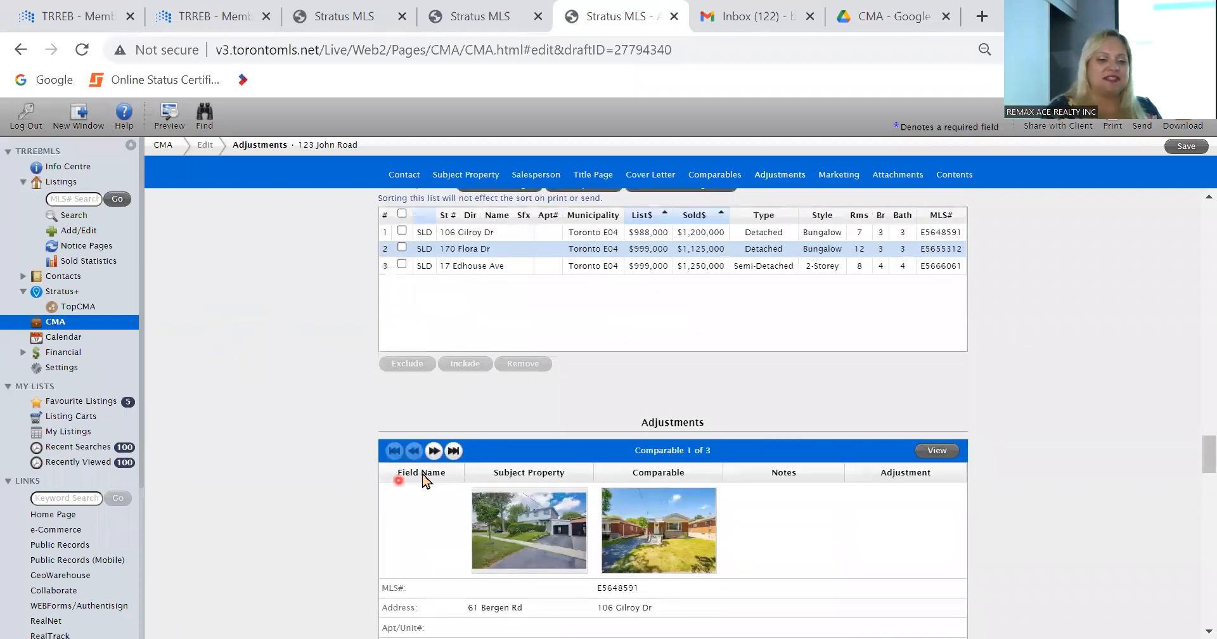
pyautogui.click(434, 451)
pyautogui.click(434, 450)
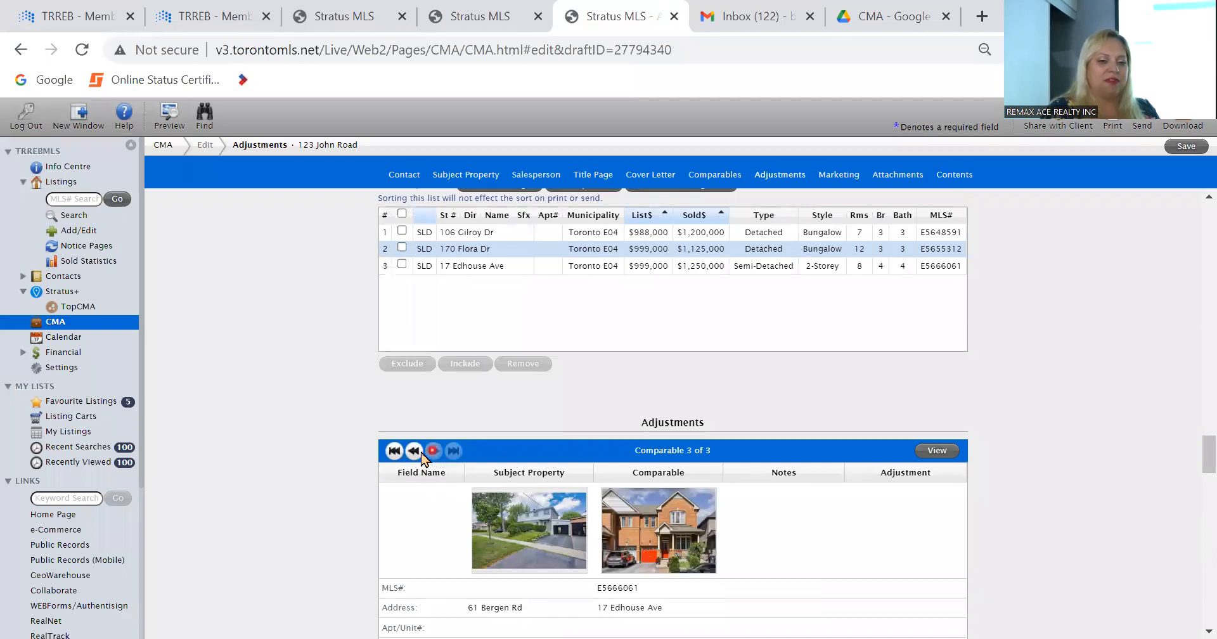
pyautogui.click(414, 451)
pyautogui.click(415, 451)
pyautogui.scroll(-20, 247, 488)
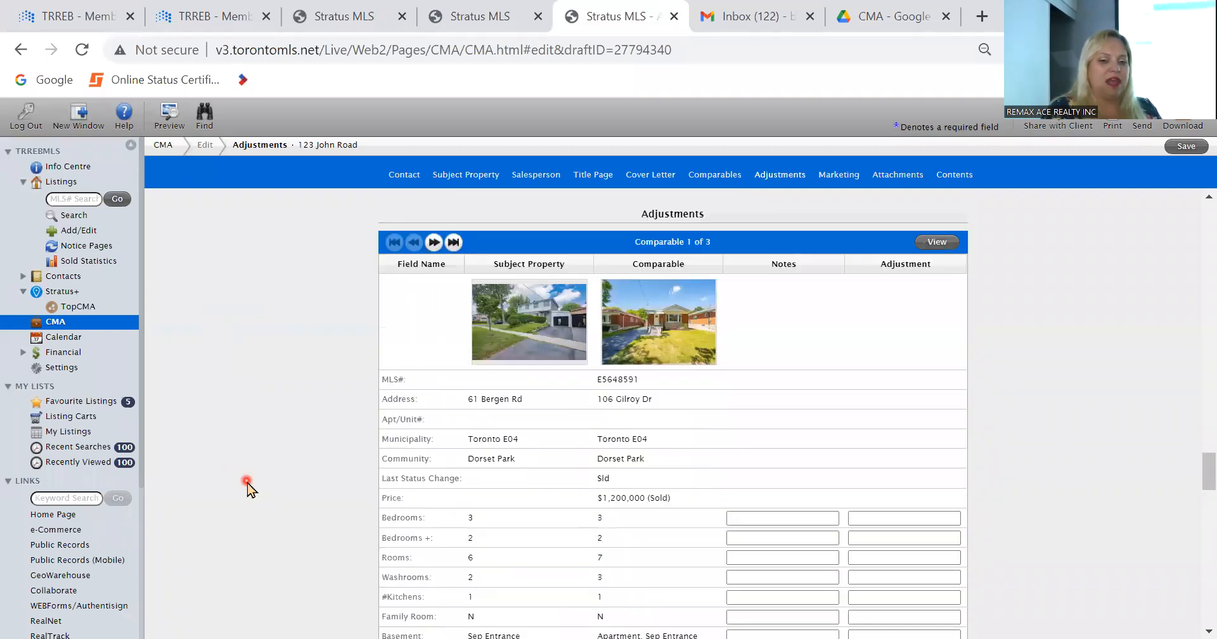
pyautogui.scroll(5, 247, 488)
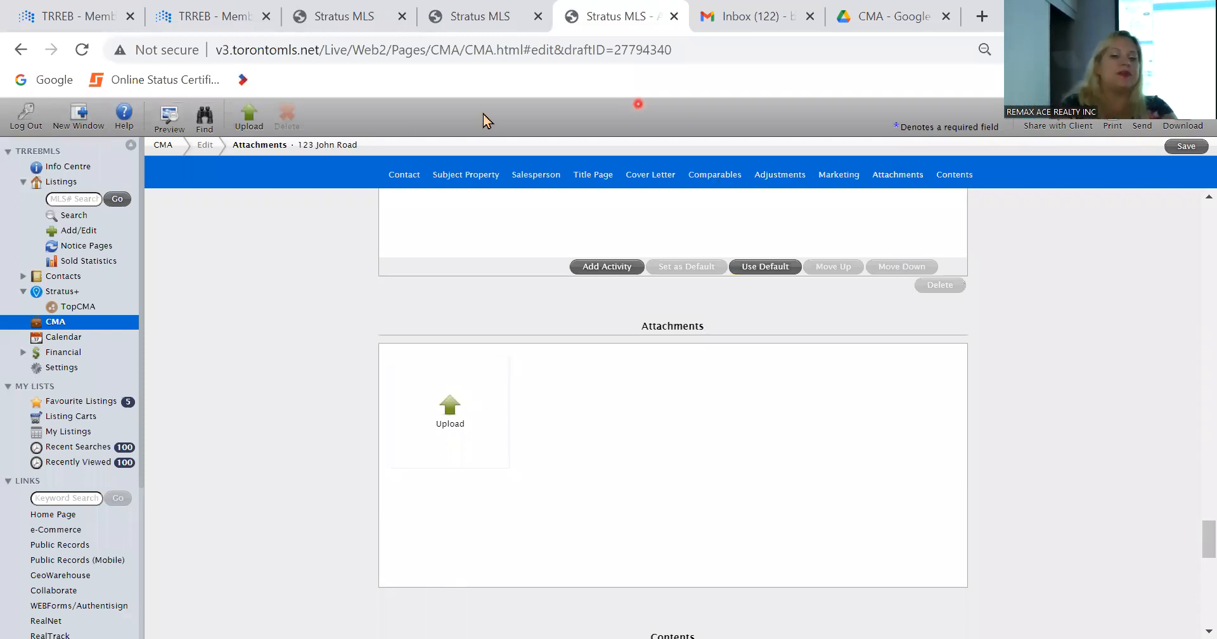
# Step: Review the Attachments section and the Contents list of items to include in the CMA
pyautogui.scroll(-4, 292, 305)
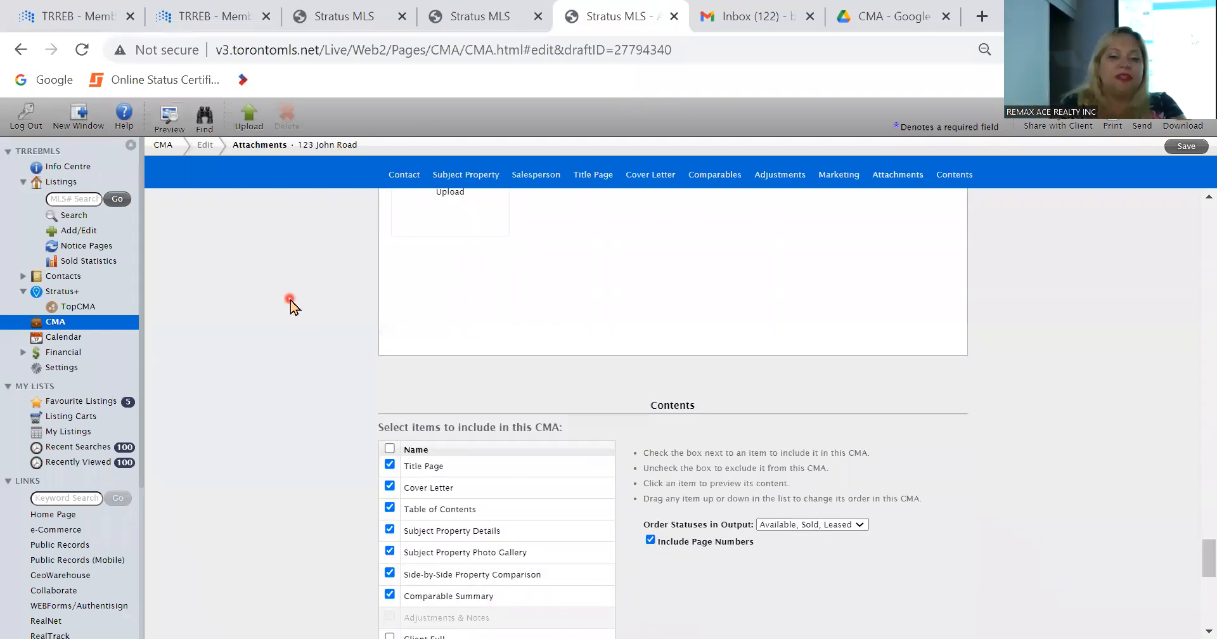
pyautogui.scroll(-5, 291, 304)
pyautogui.scroll(2, 292, 304)
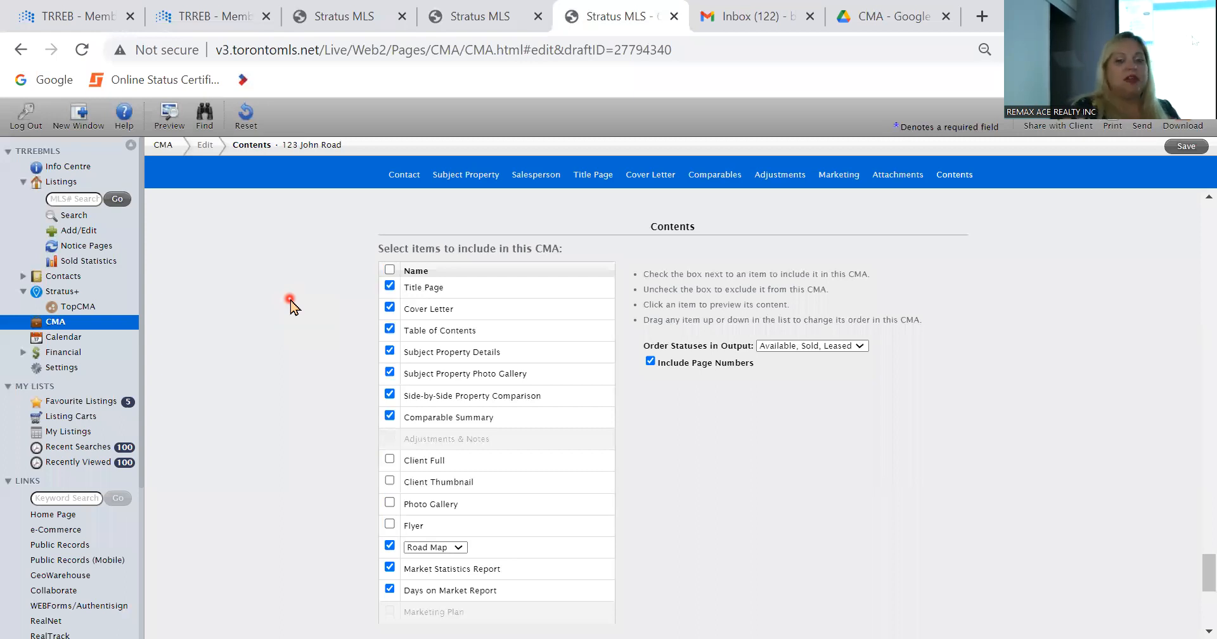
pyautogui.scroll(-5, 290, 304)
pyautogui.scroll(3, 291, 304)
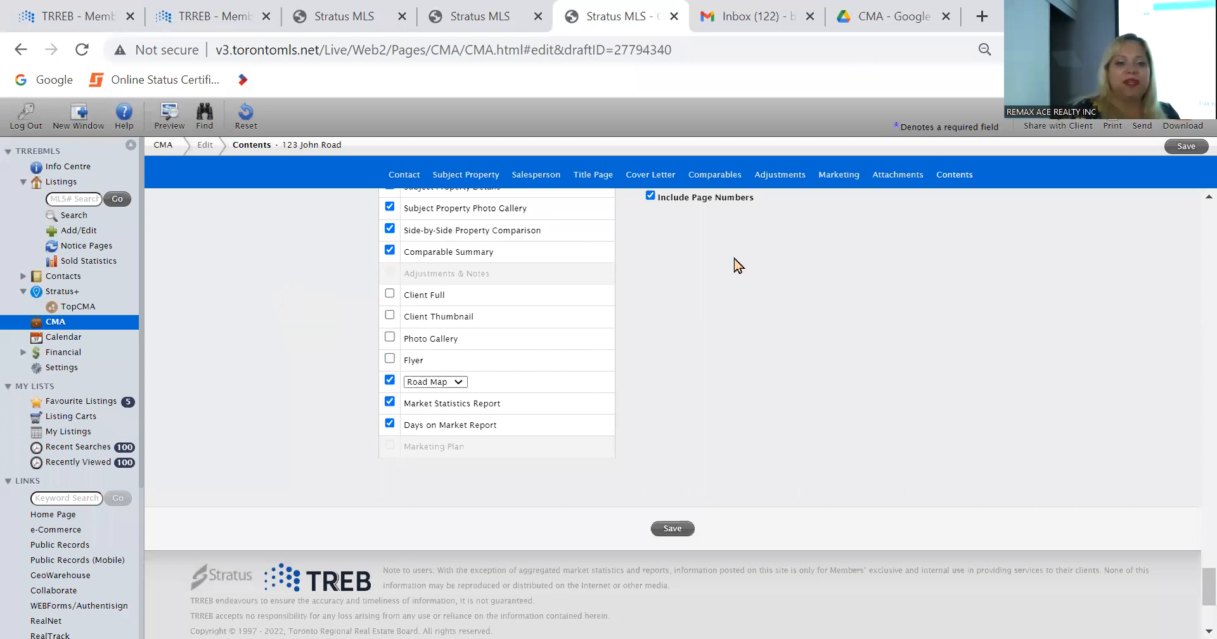
pyautogui.scroll(1, 765, 263)
pyautogui.scroll(1, 765, 263)
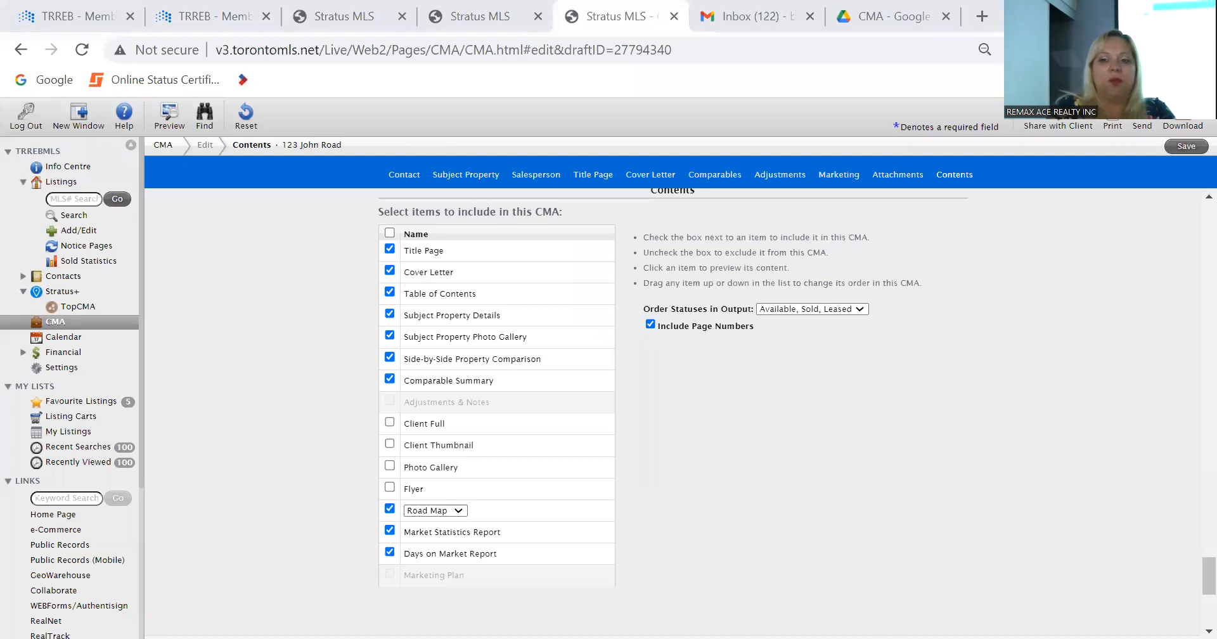
# Step: Open a print preview of the entire CMA
pyautogui.click(1112, 125)
pyautogui.click(572, 327)
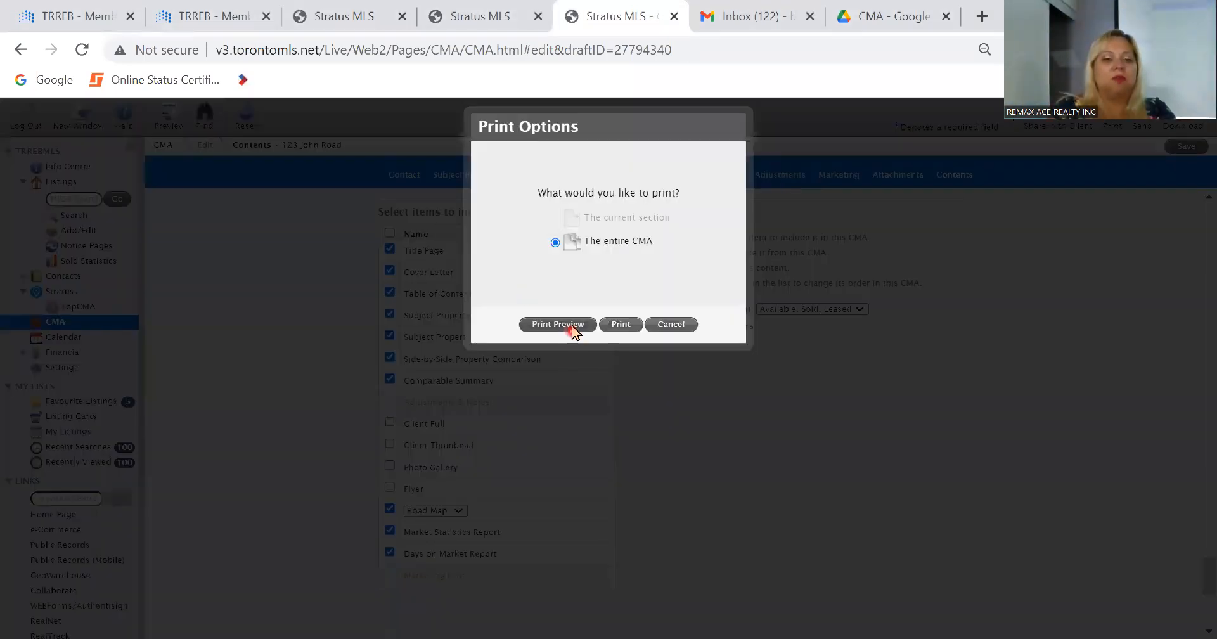
pyautogui.click(557, 324)
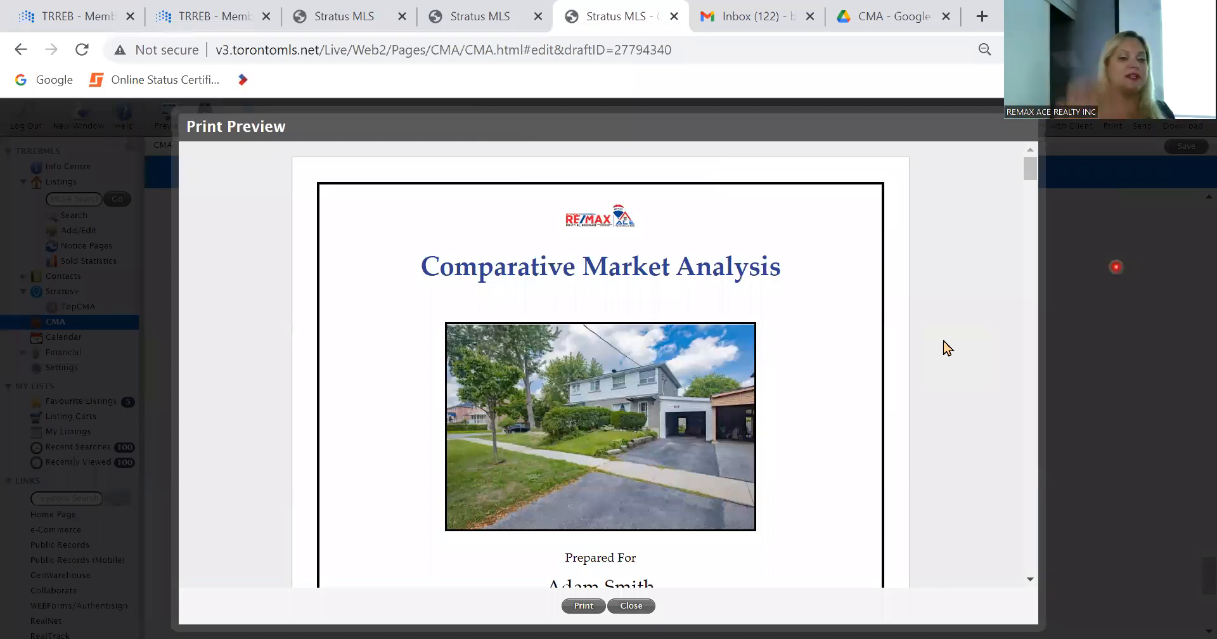
# Step: Examine the previewed title page, table of contents, subject property details and subject property photo gallery
pyautogui.scroll(-2, 919, 281)
pyautogui.scroll(-10, 919, 281)
pyautogui.scroll(-8, 919, 281)
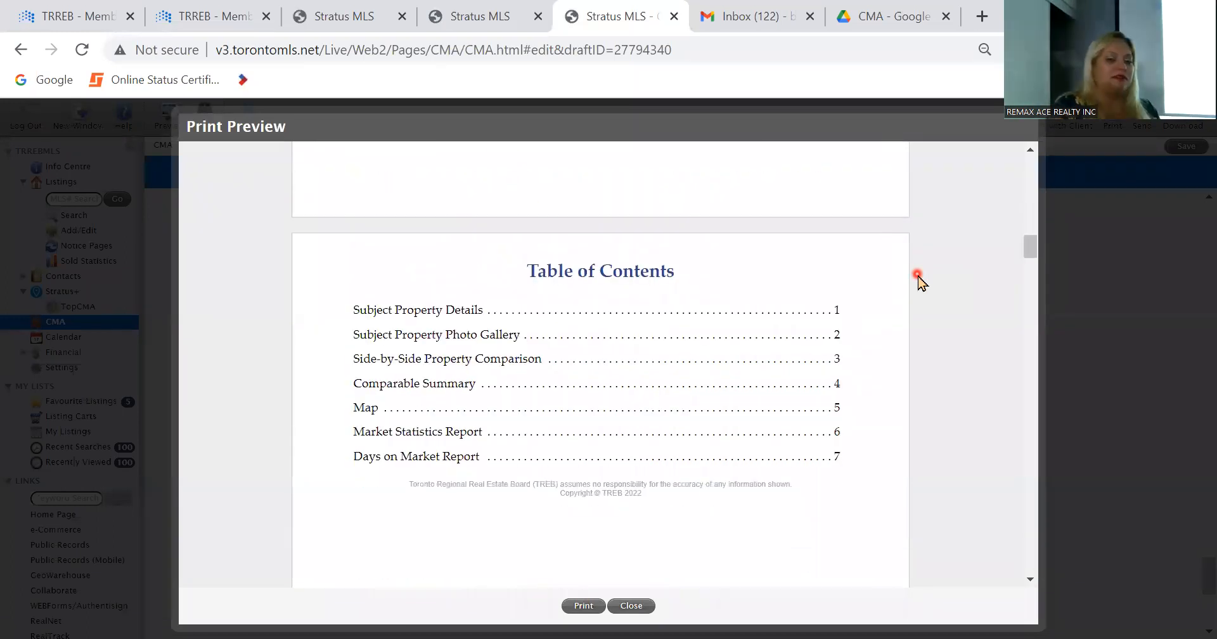
pyautogui.scroll(-7, 919, 281)
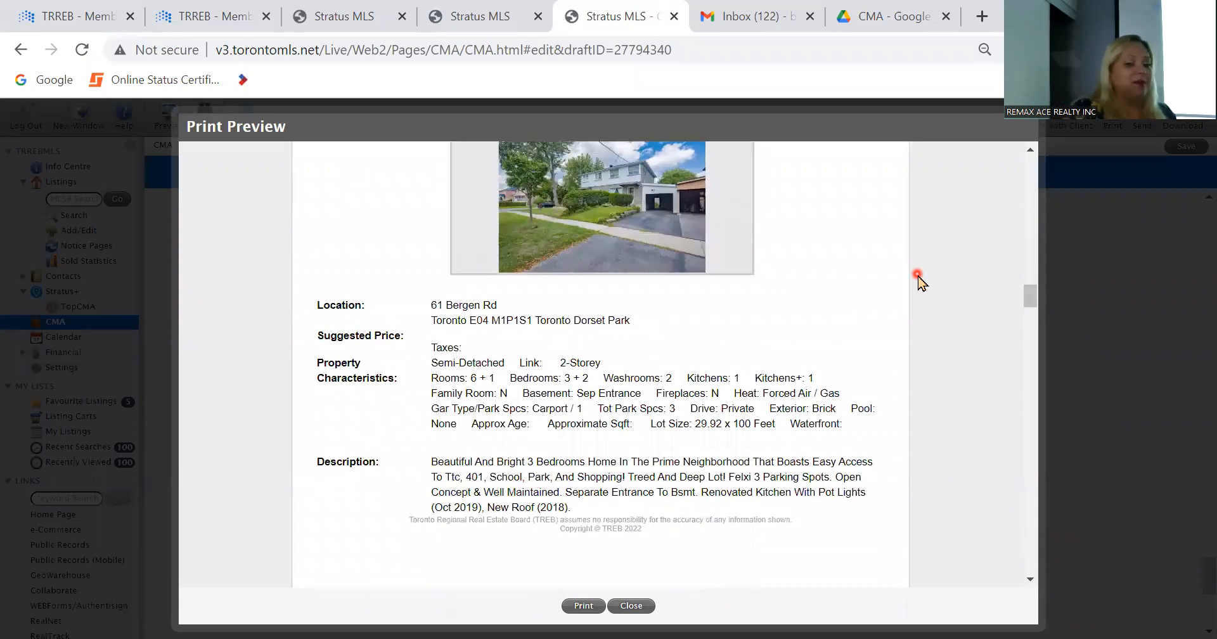
pyautogui.scroll(1, 918, 281)
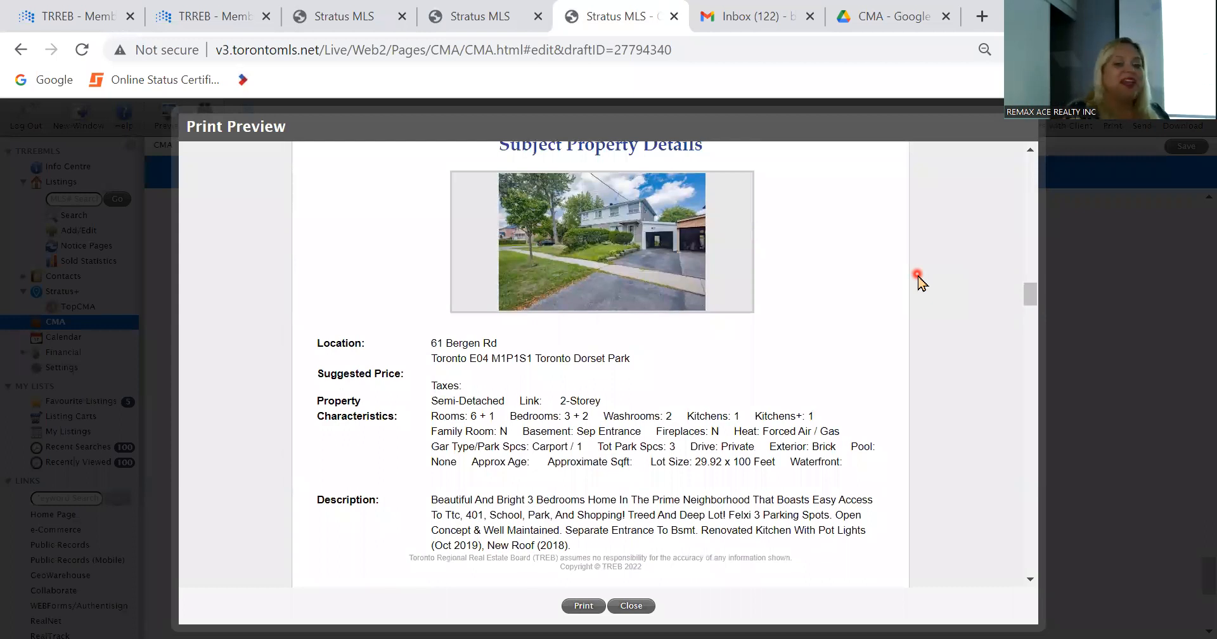
pyautogui.scroll(-3, 918, 281)
pyautogui.scroll(3, 919, 280)
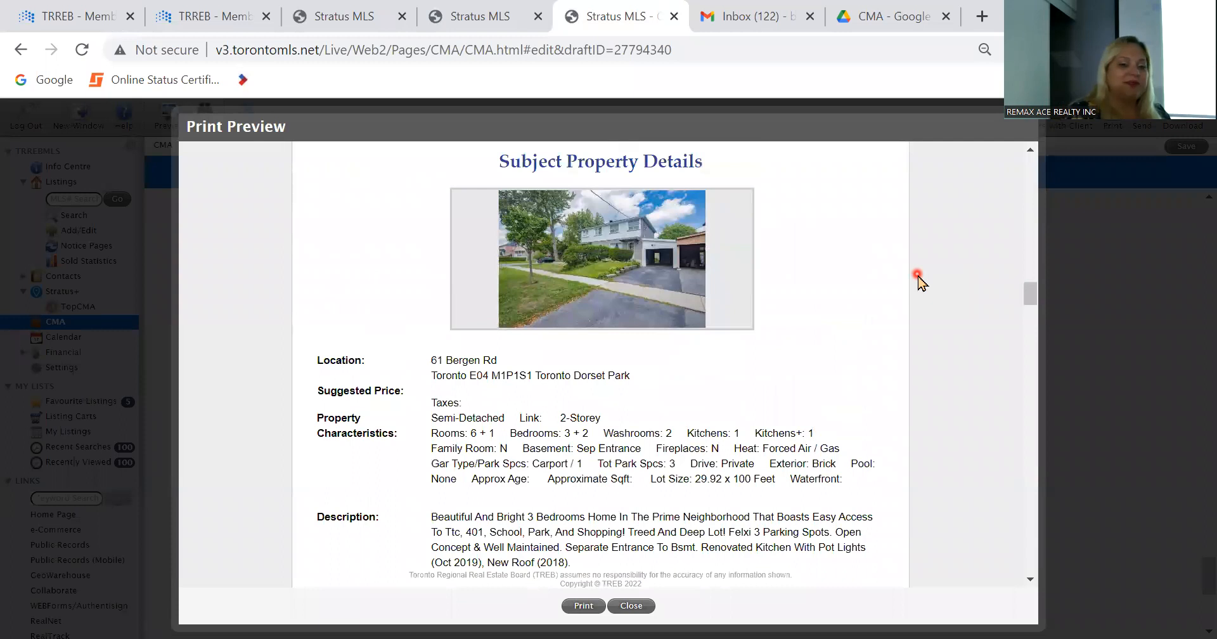
pyautogui.scroll(-15, 918, 281)
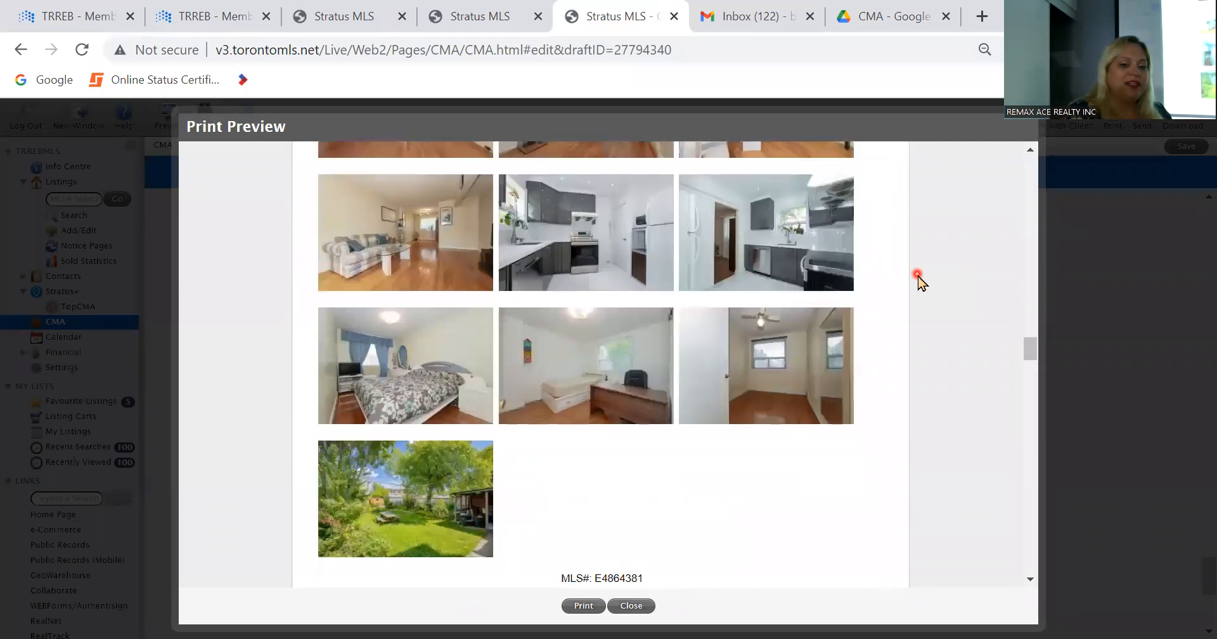
pyautogui.scroll(3, 919, 280)
pyautogui.scroll(-8, 919, 281)
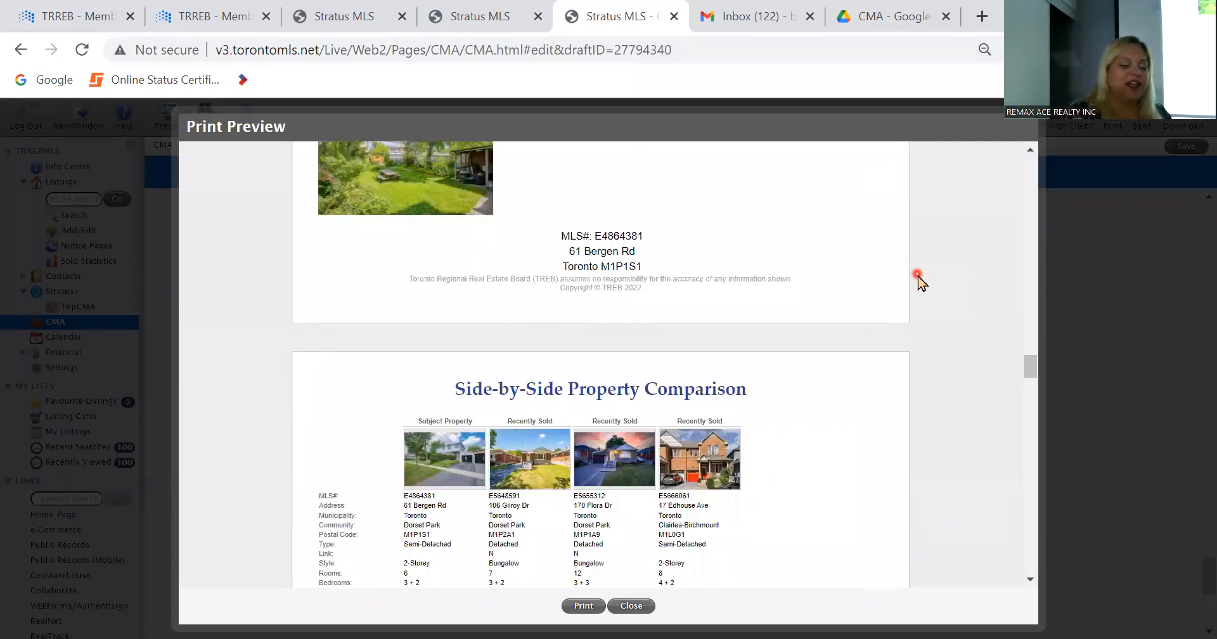
pyautogui.scroll(10, 919, 281)
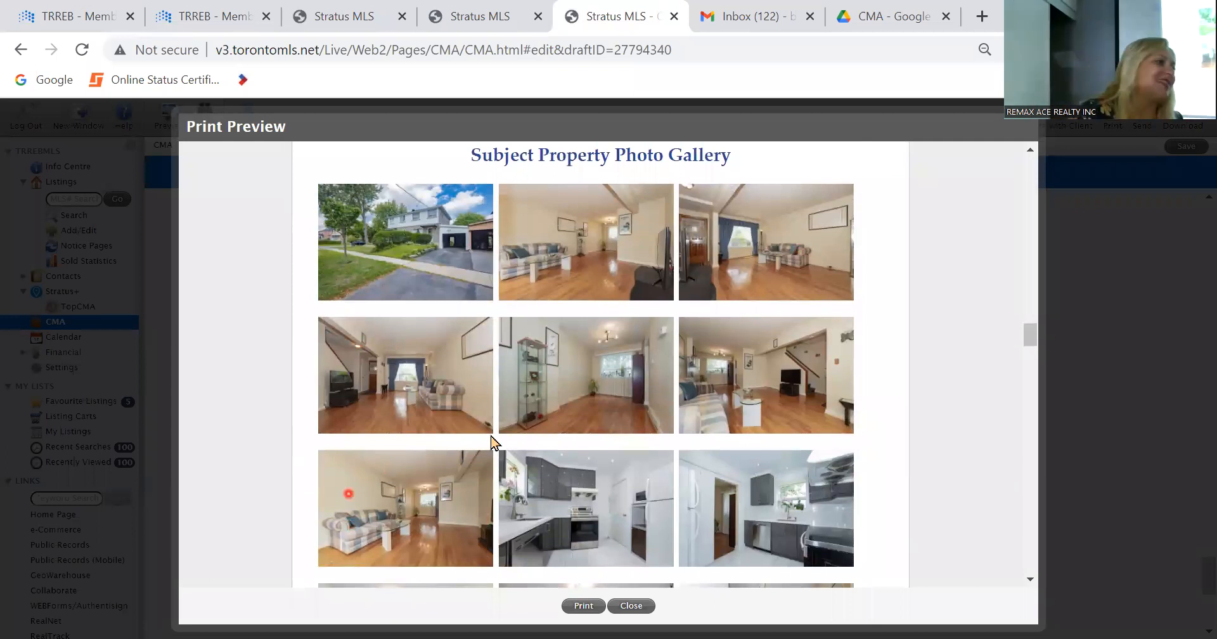
pyautogui.scroll(-5, 376, 421)
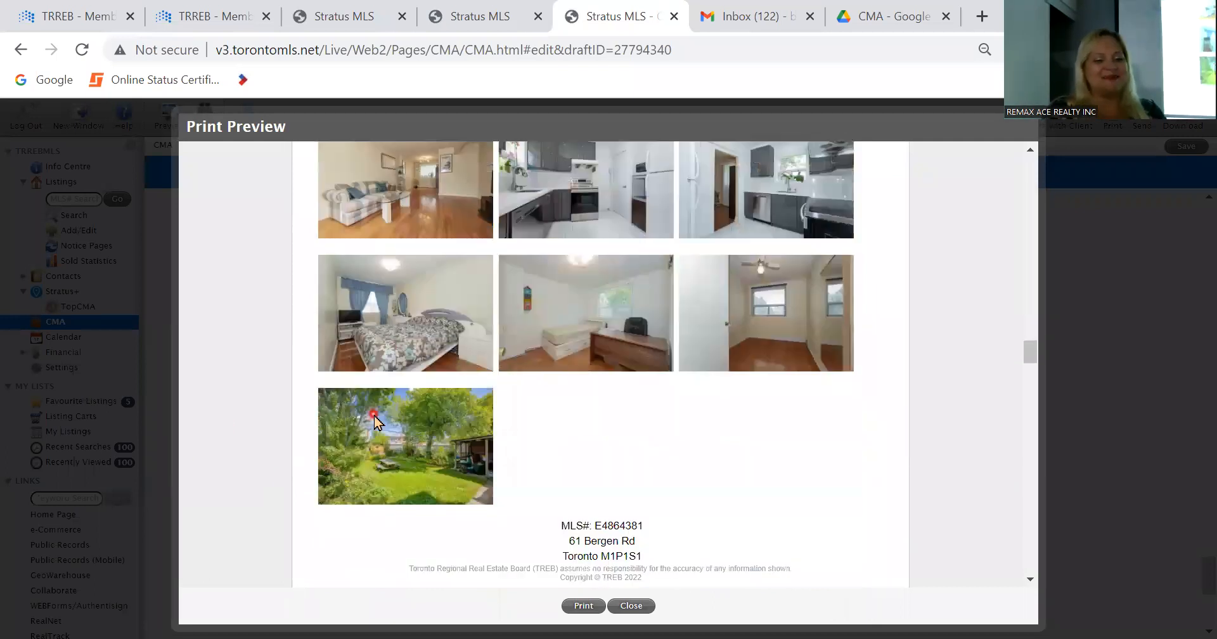
# Step: Examine the Side-by-Side Property Comparison and the Comparable Summary in the CMA preview
pyautogui.scroll(-9, 376, 421)
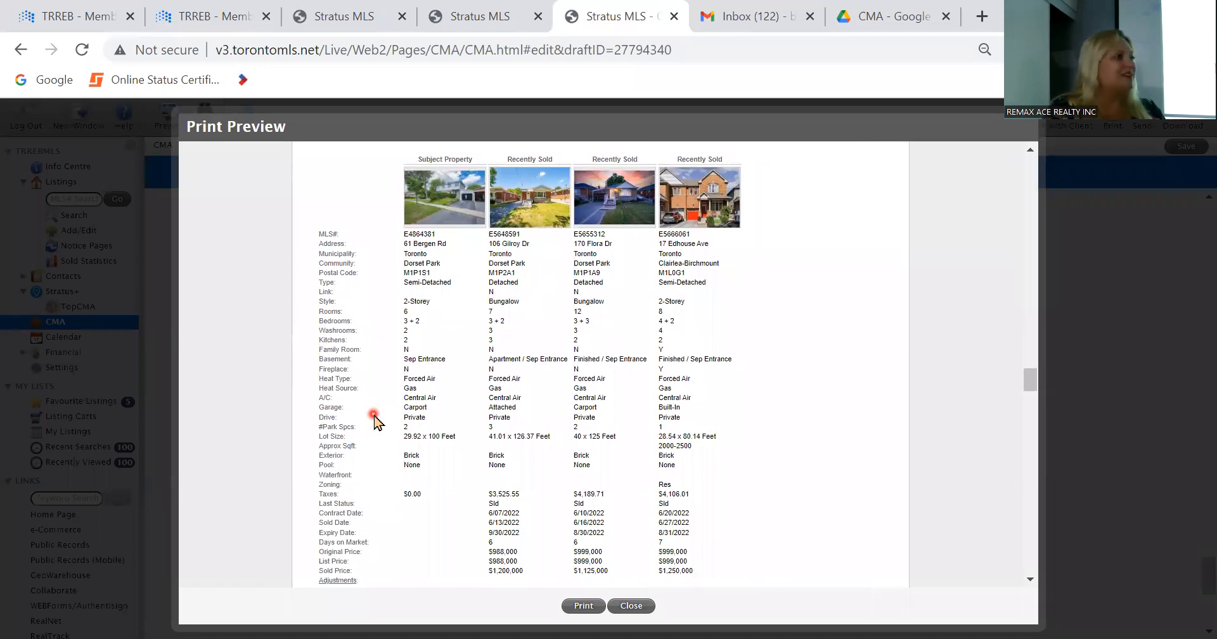
pyautogui.scroll(1, 374, 415)
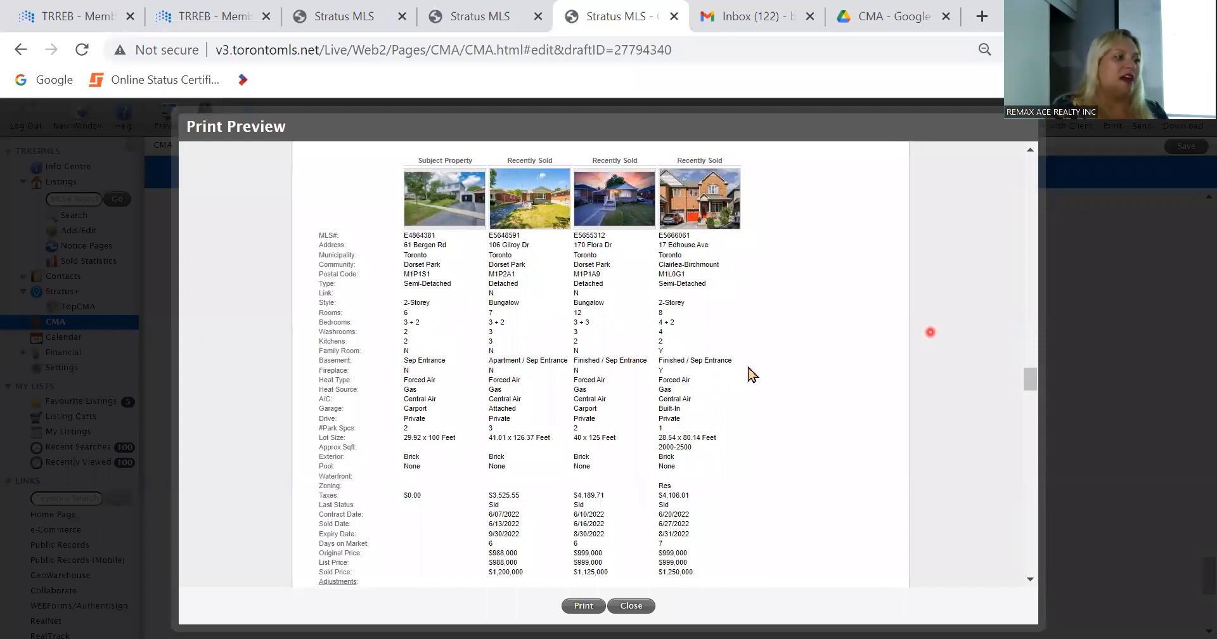
pyautogui.scroll(2, 523, 311)
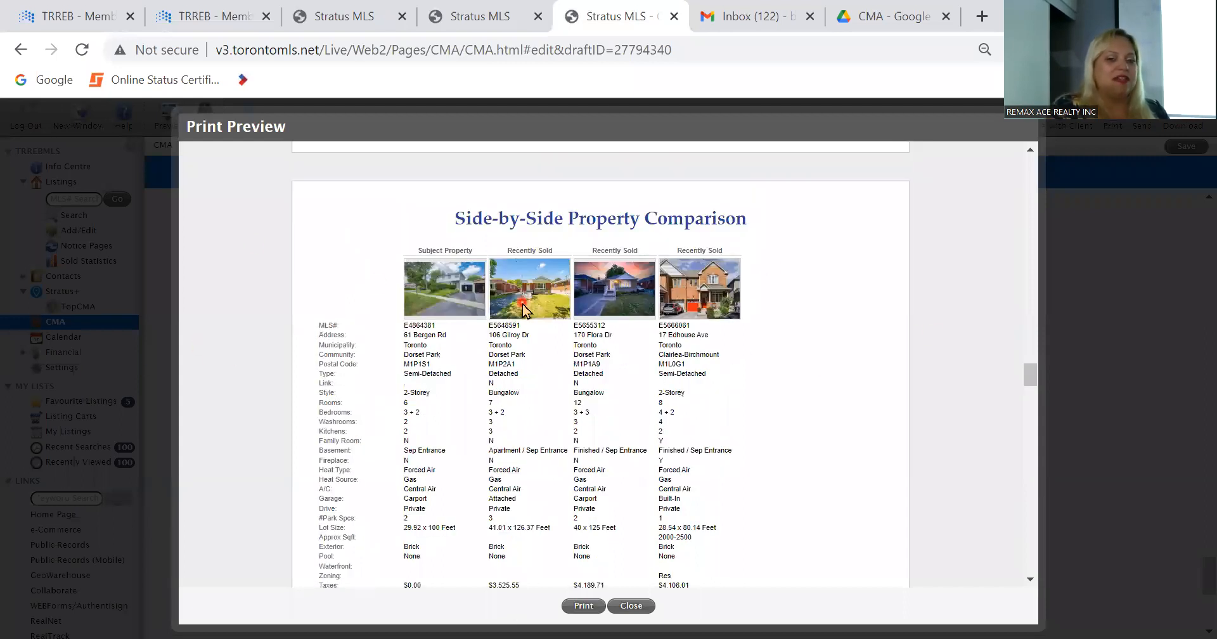
pyautogui.scroll(-3, 524, 311)
pyautogui.scroll(3, 524, 309)
pyautogui.scroll(-2, 523, 310)
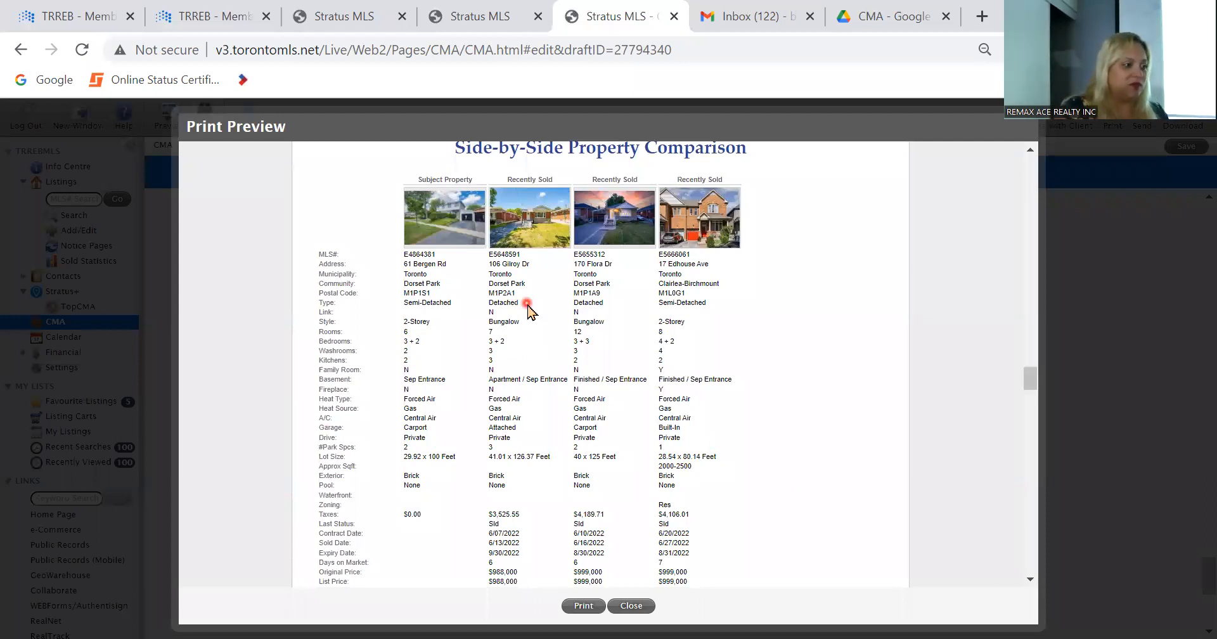
pyautogui.scroll(-10, 528, 311)
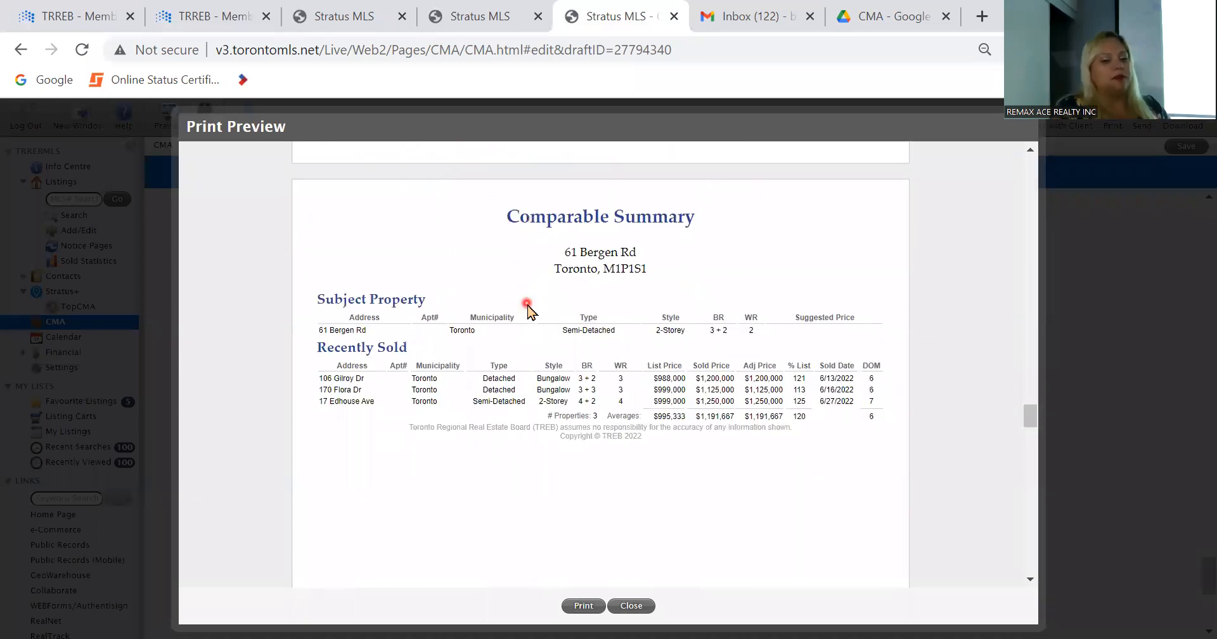
pyautogui.scroll(-1, 528, 308)
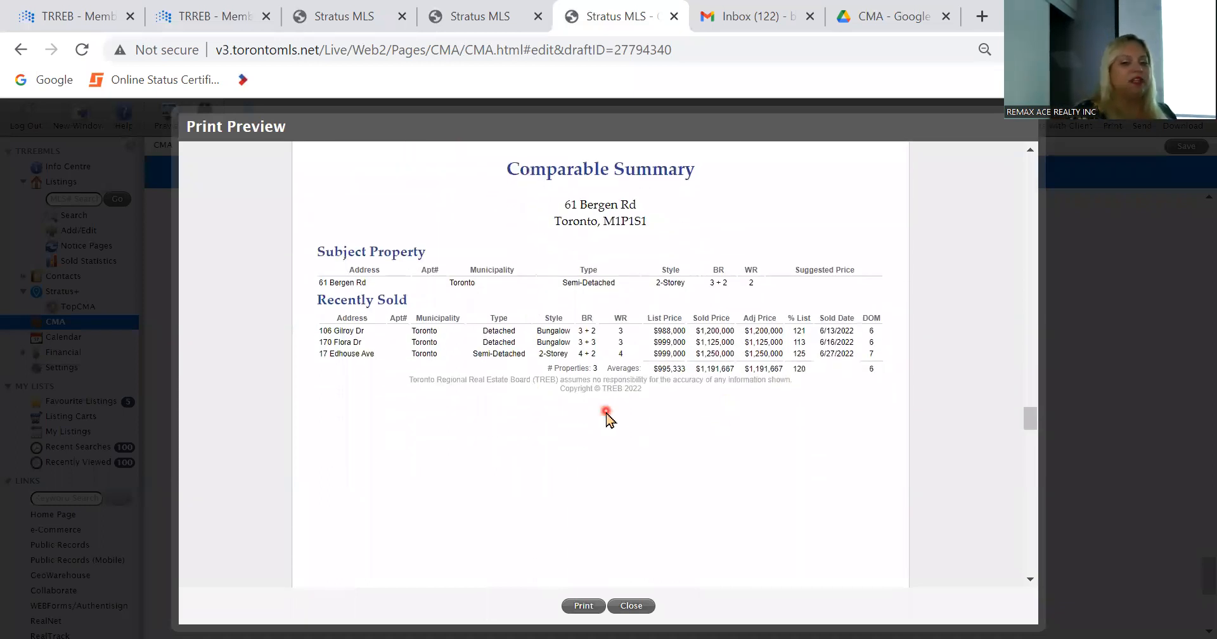
# Step: Examine the comparables map, Market Statistics Report and Days on Market Report in the CMA preview, and close the preview
pyautogui.scroll(-10, 607, 418)
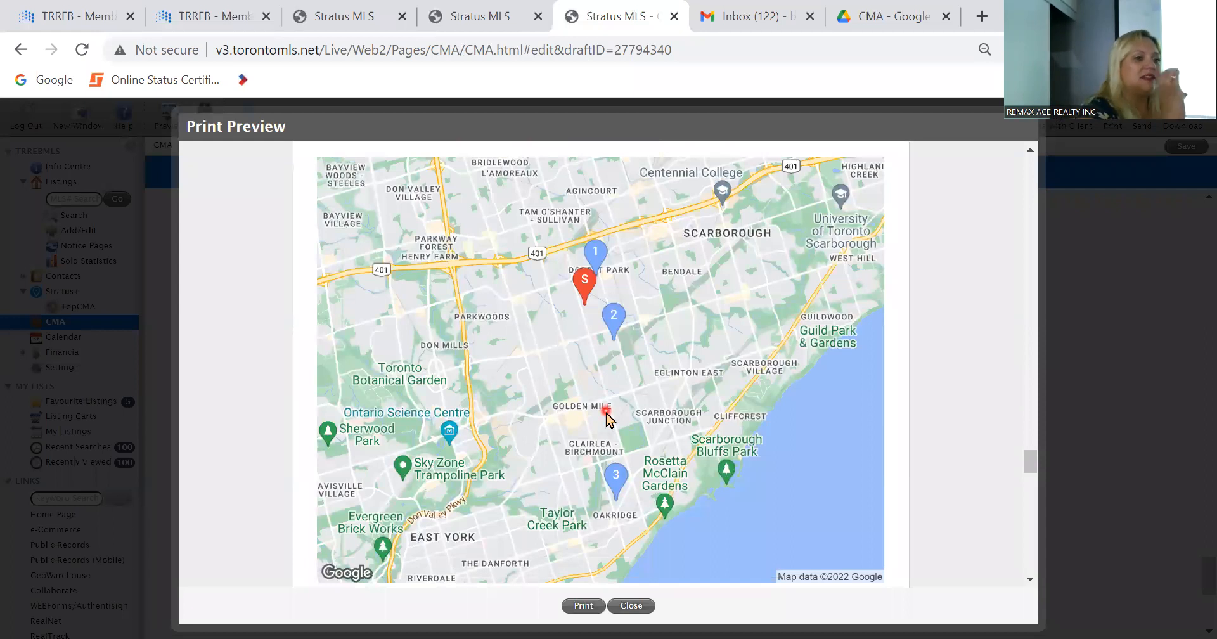
pyautogui.scroll(-12, 607, 419)
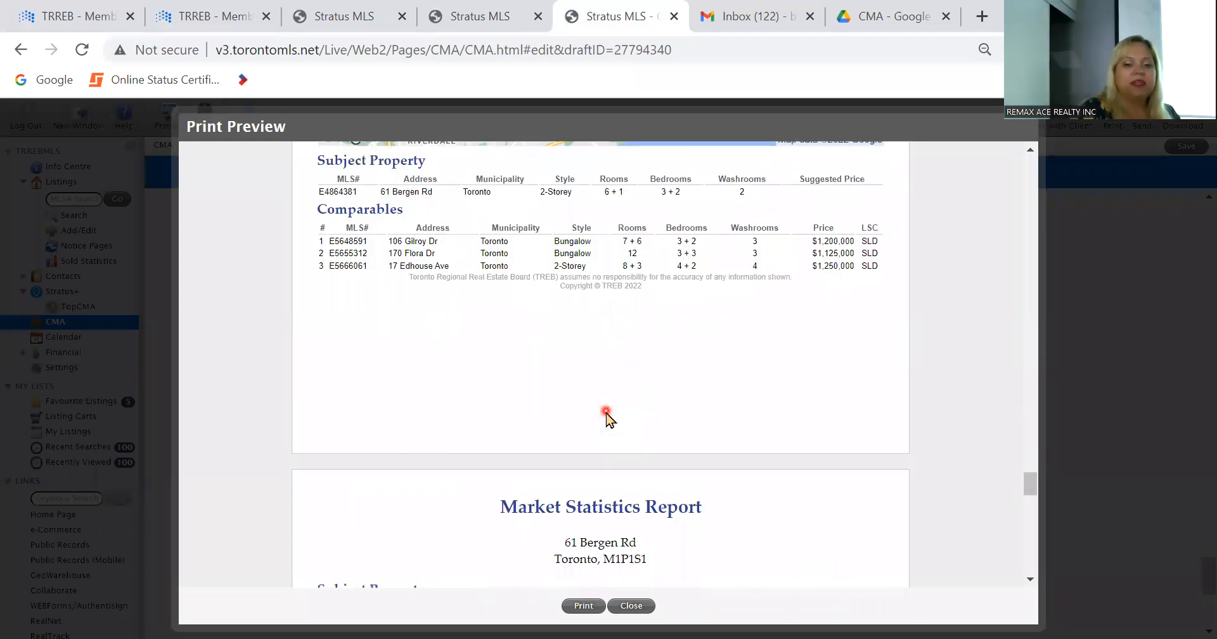
pyautogui.scroll(2, 606, 418)
pyautogui.scroll(-6, 606, 419)
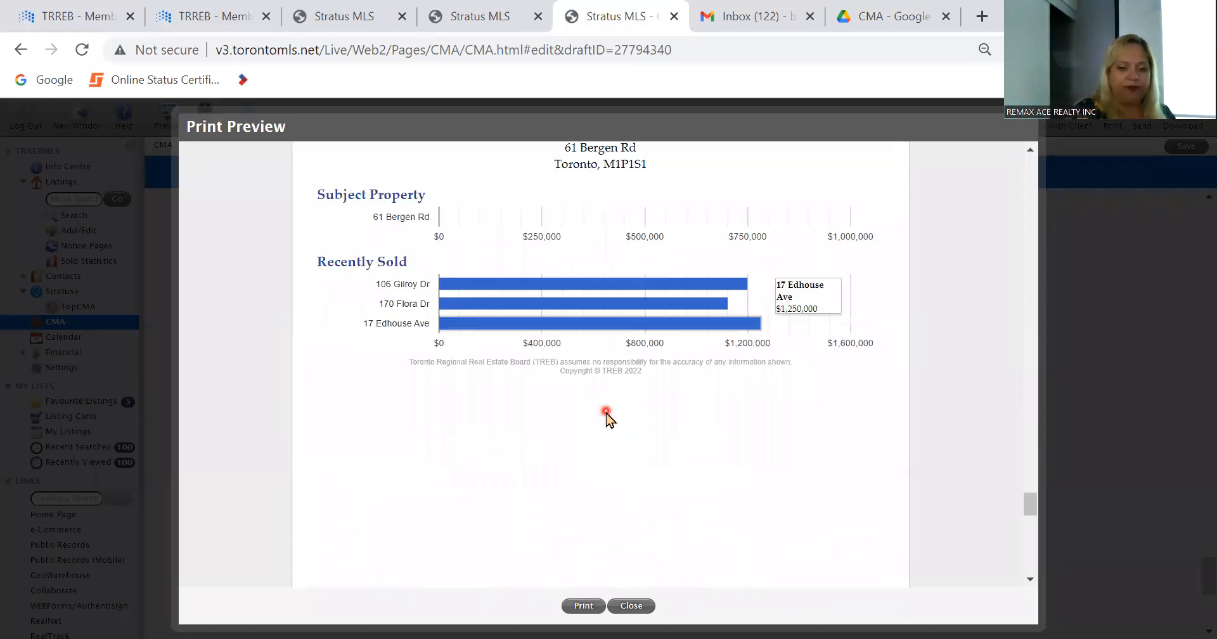
pyautogui.scroll(1, 606, 412)
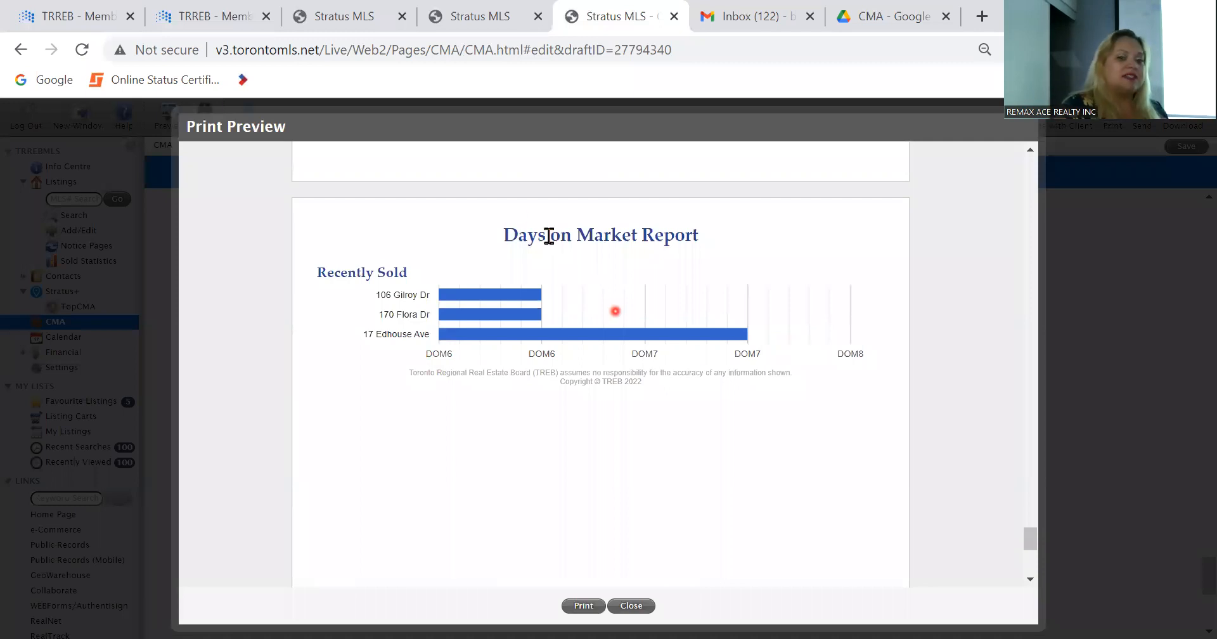
pyautogui.moveTo(505, 292)
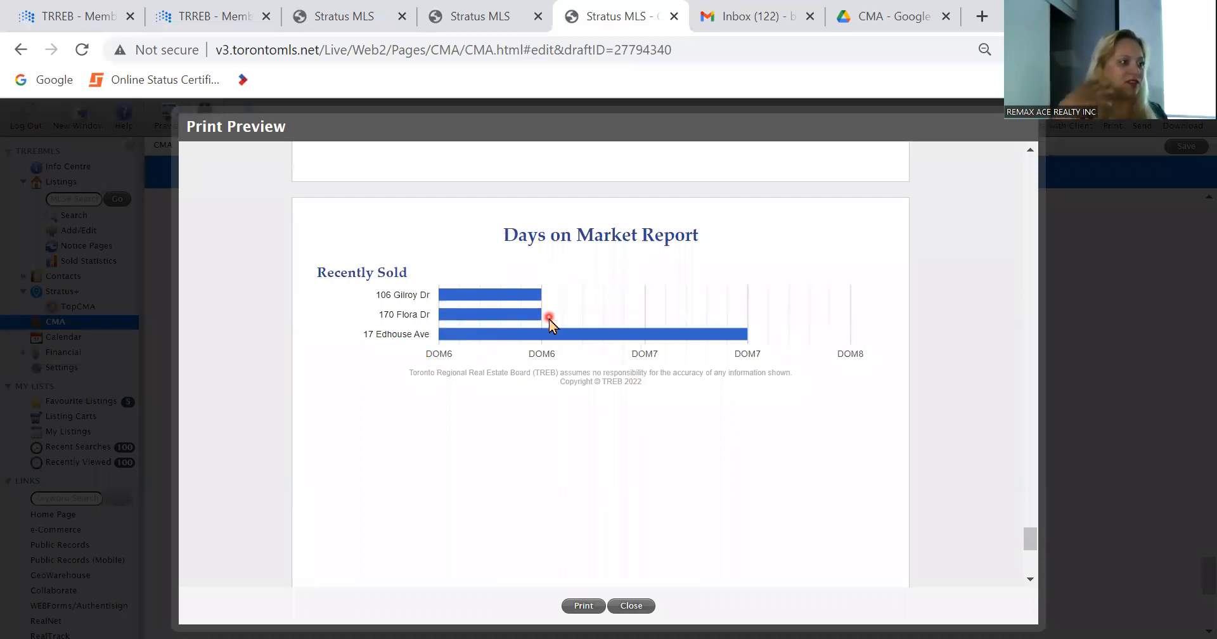
pyautogui.scroll(-3, 550, 322)
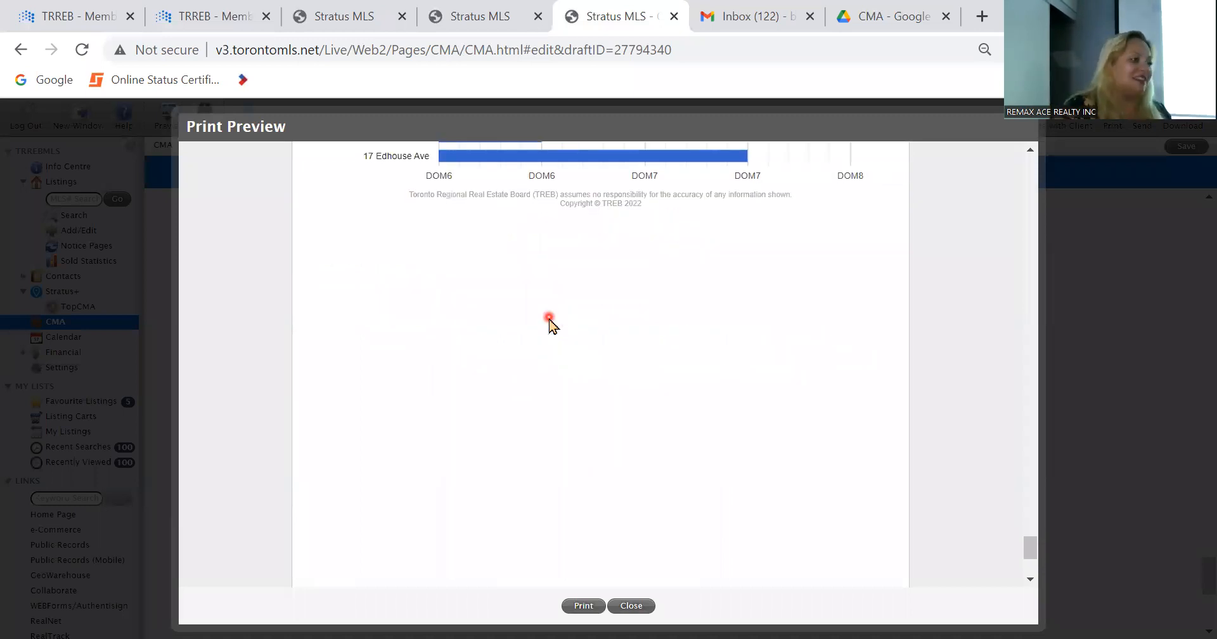
pyautogui.scroll(-2, 549, 321)
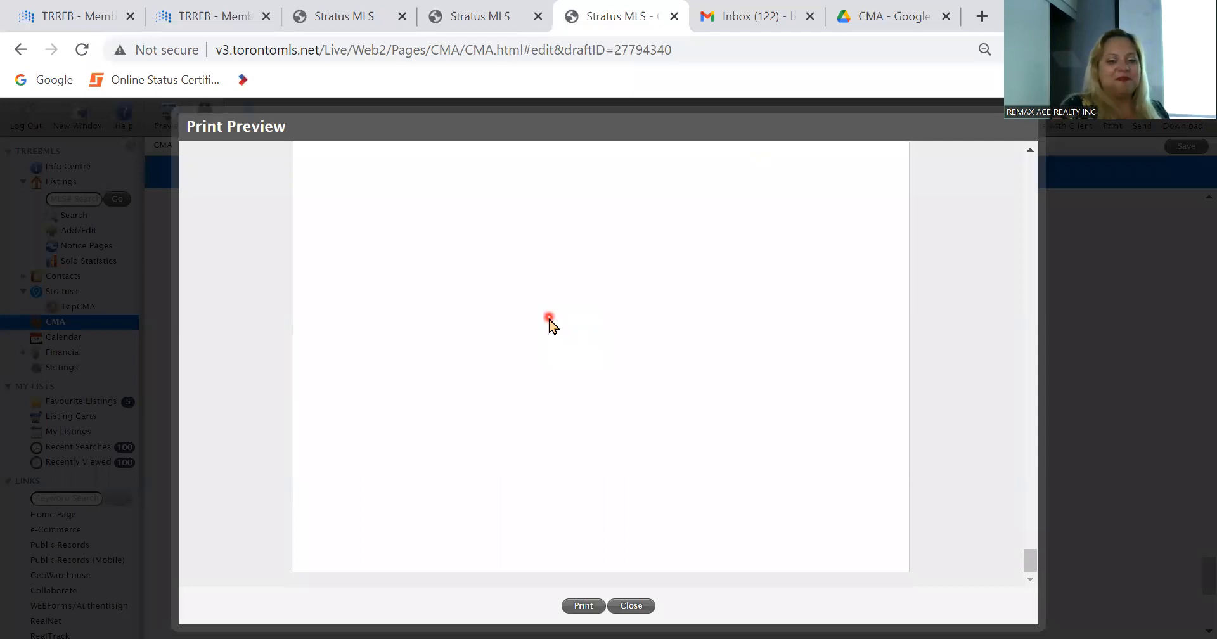
pyautogui.scroll(10, 549, 321)
pyautogui.scroll(15, 550, 322)
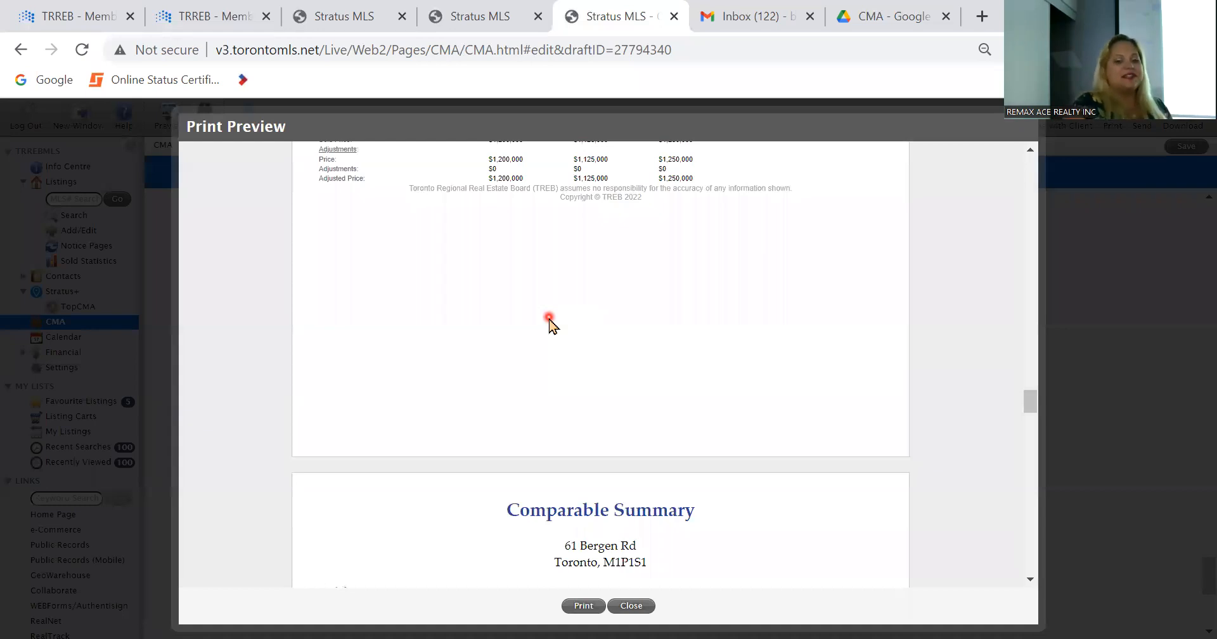
pyautogui.click(642, 606)
# Step: Start a new comparables listing search for unavailable properties for sale with a minimum date of 6/1/2022
pyautogui.scroll(10, 304, 489)
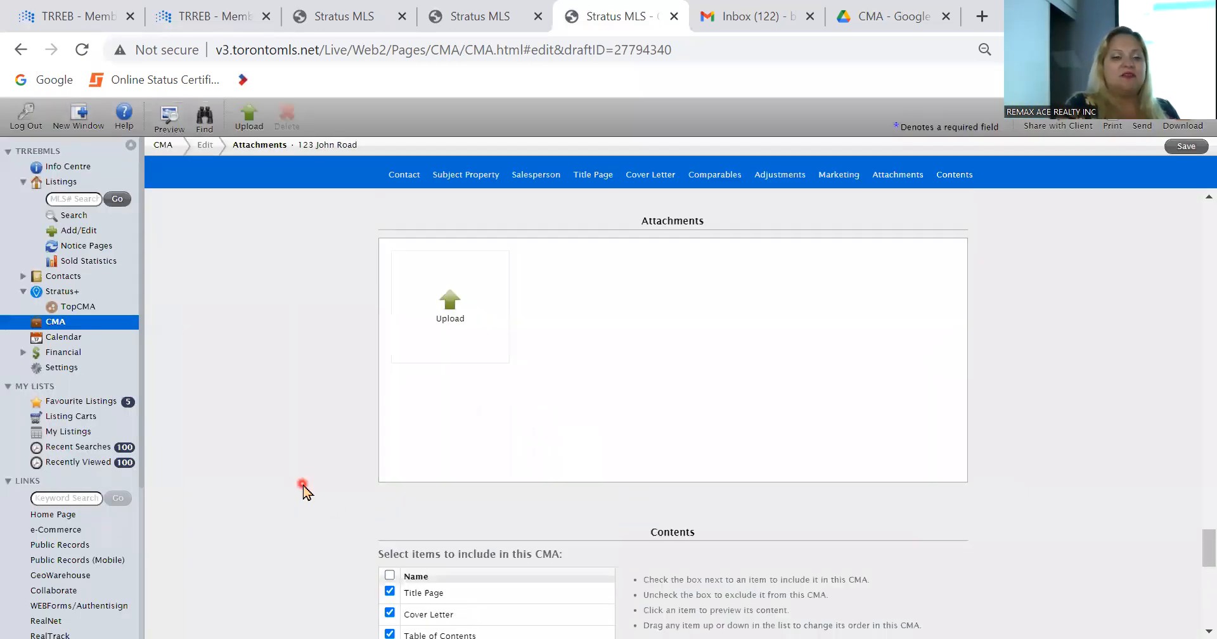
pyautogui.scroll(5, 304, 488)
pyautogui.scroll(-3, 305, 488)
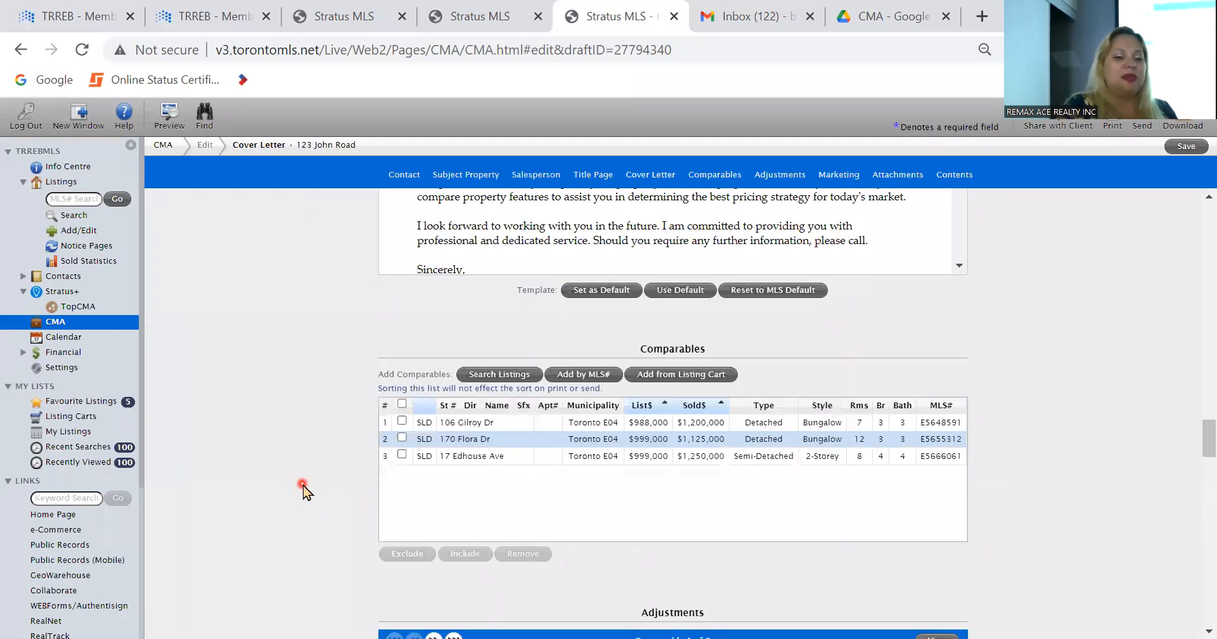
pyautogui.scroll(-1, 305, 489)
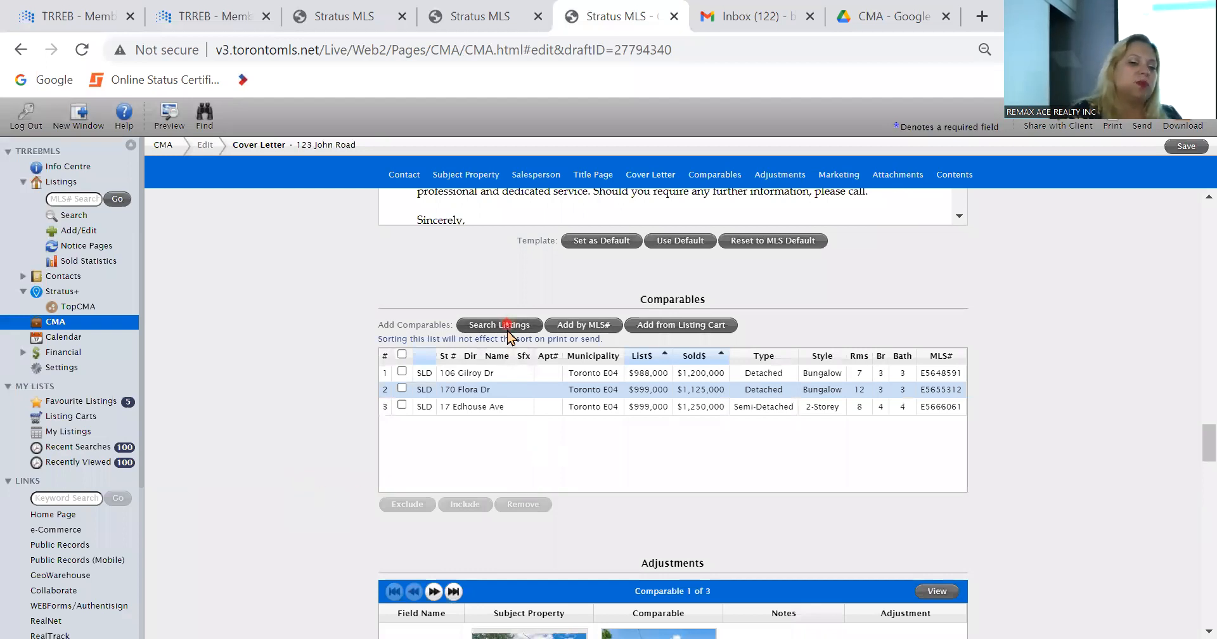
pyautogui.scroll(-2, 508, 334)
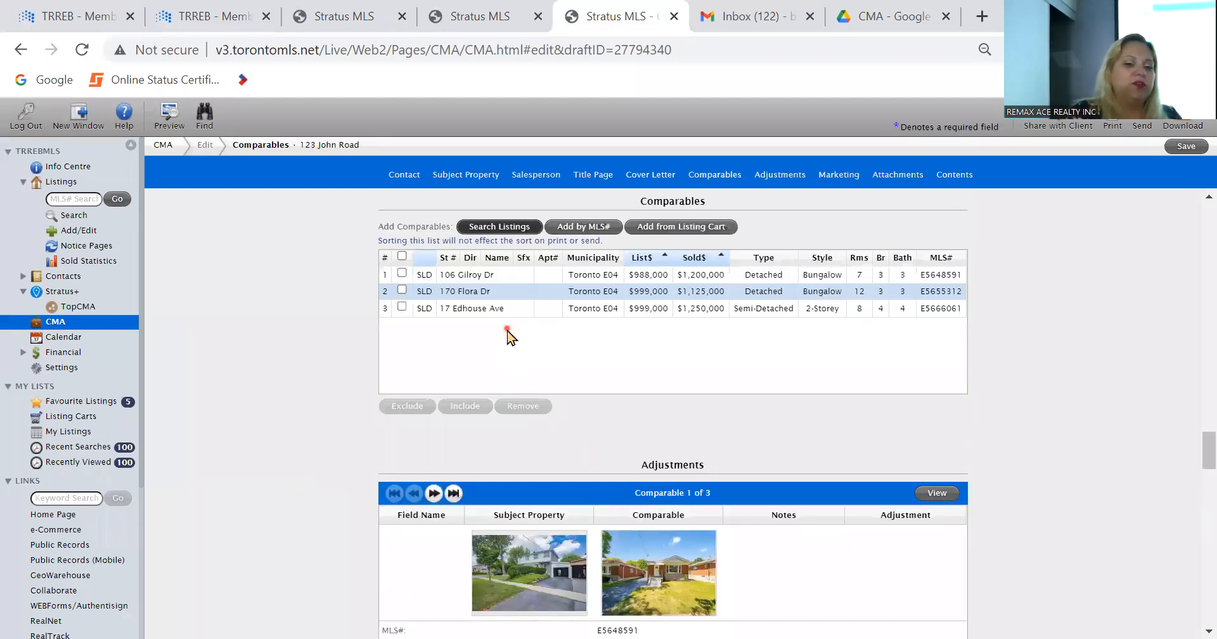
pyautogui.click(502, 229)
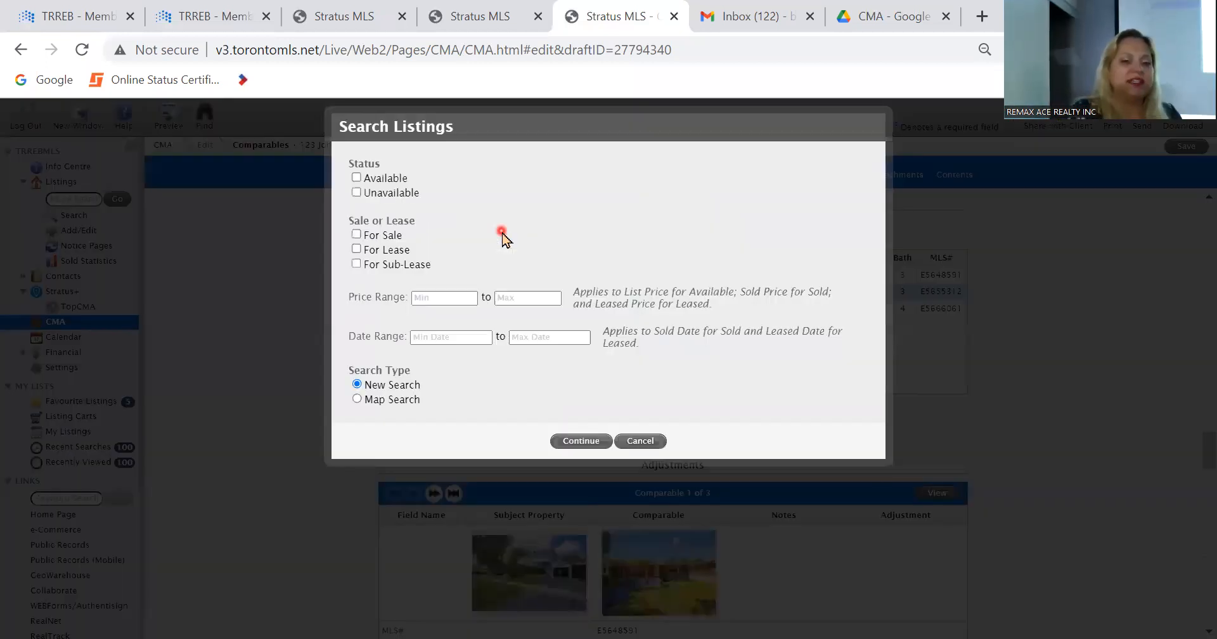
pyautogui.click(385, 178)
pyautogui.click(379, 238)
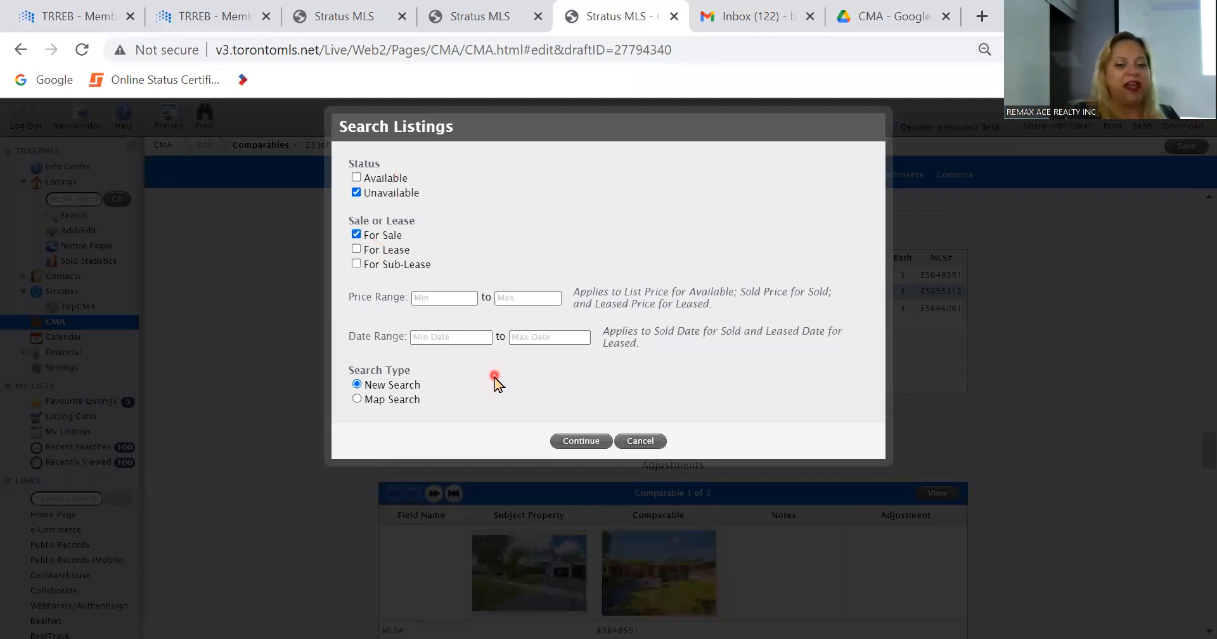
pyautogui.click(455, 337)
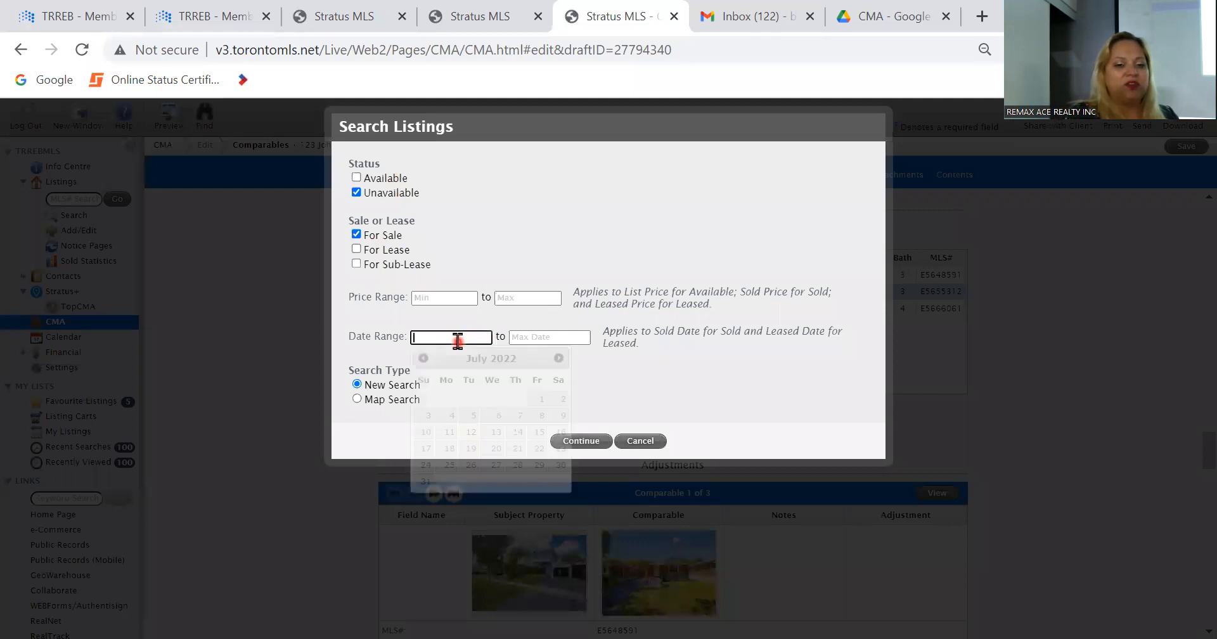
pyautogui.click(422, 358)
pyautogui.click(491, 399)
pyautogui.click(578, 442)
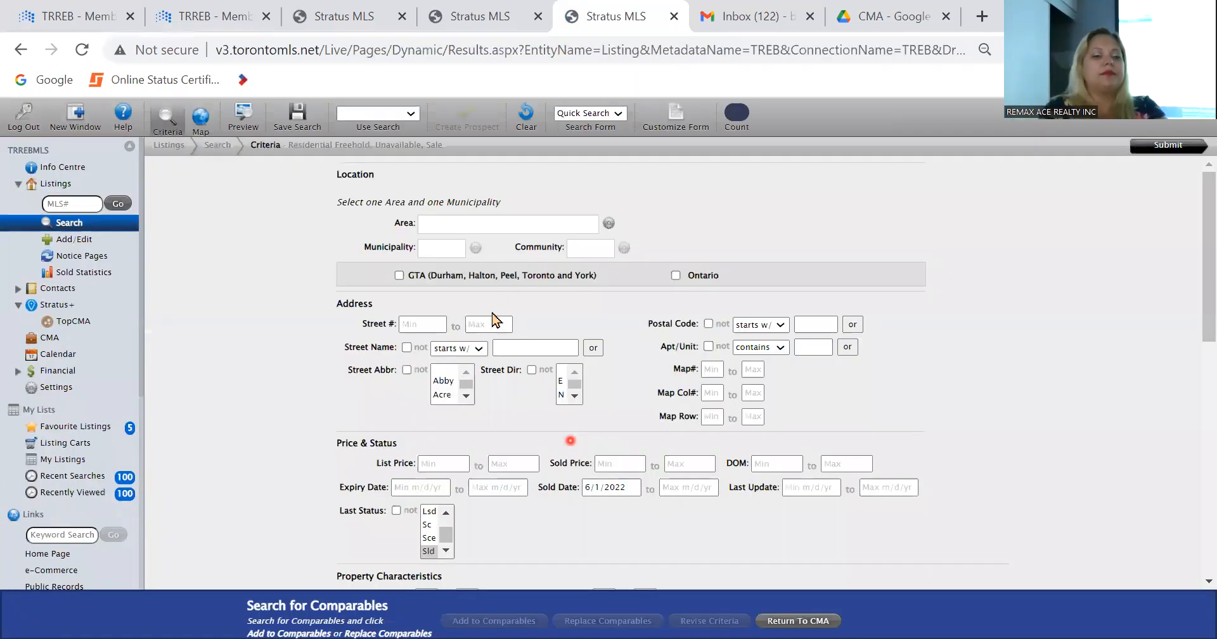
# Step: Limit the comparables search to area Toronto and municipality Toronto E04, and run it
pyautogui.click(481, 225)
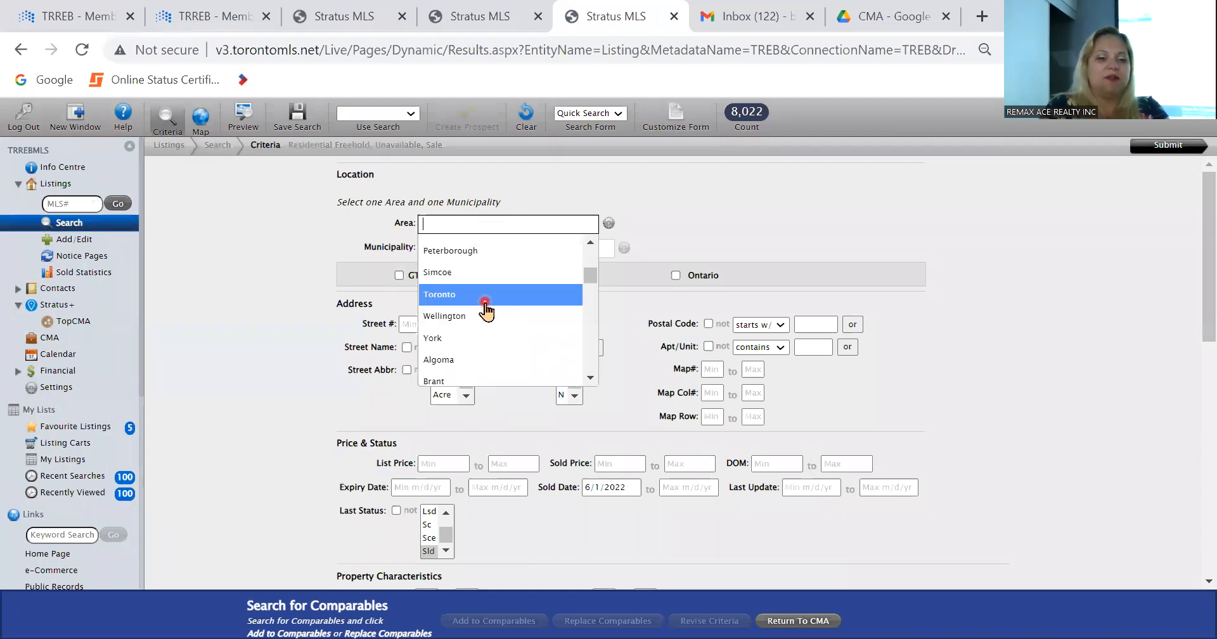
pyautogui.click(479, 294)
pyautogui.click(480, 251)
pyautogui.scroll(-5, 479, 326)
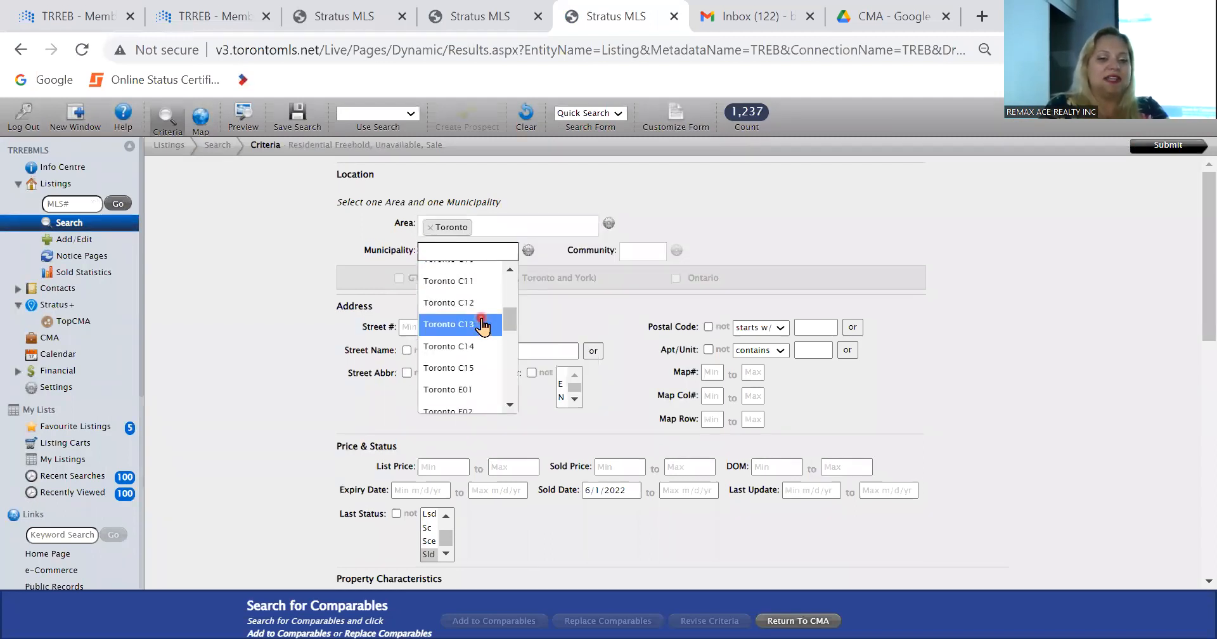
pyautogui.click(479, 328)
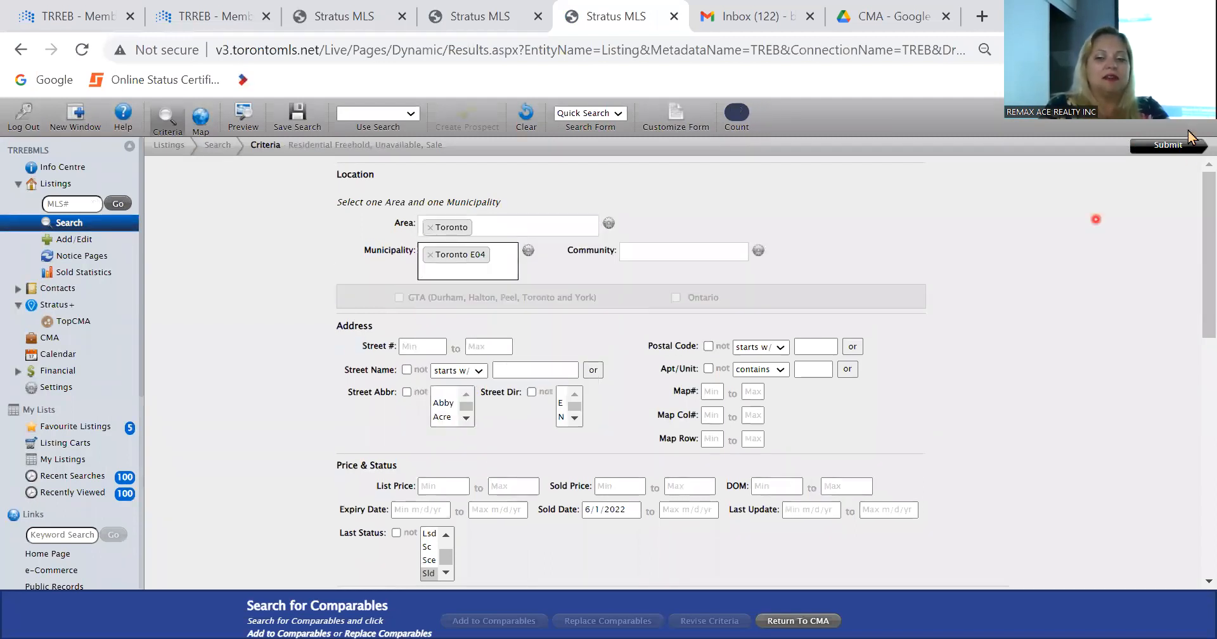
pyautogui.click(1170, 144)
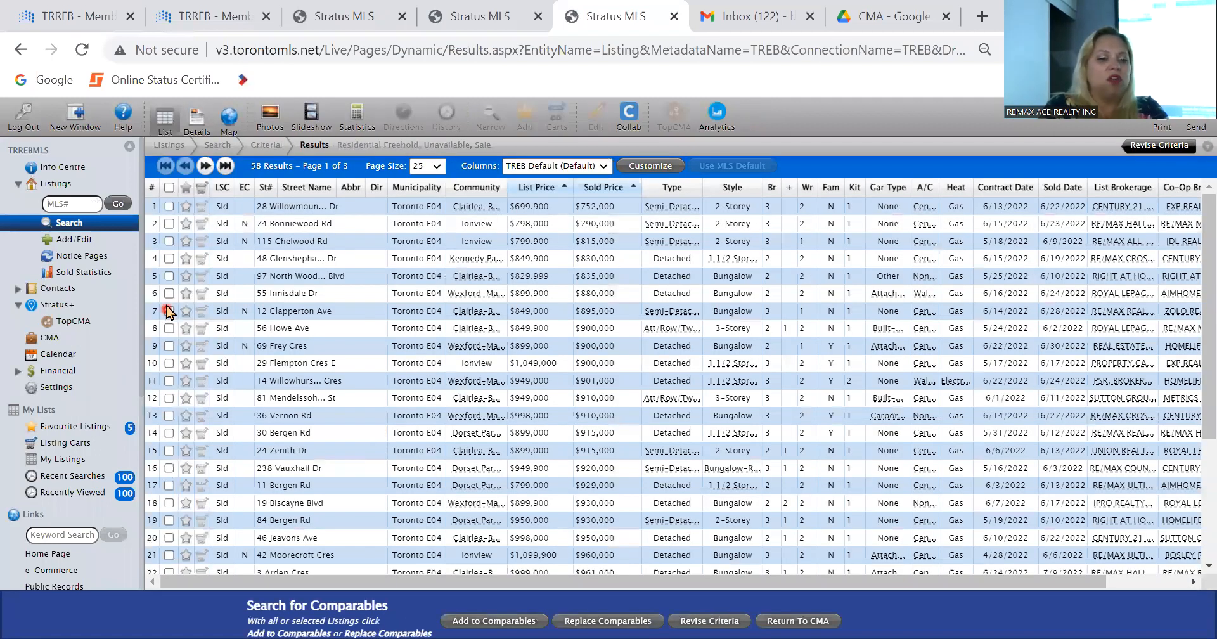
# Step: Add the detached bungalow sold for $880,000 from the results to the CMA's comparables and save the CMA
pyautogui.click(169, 294)
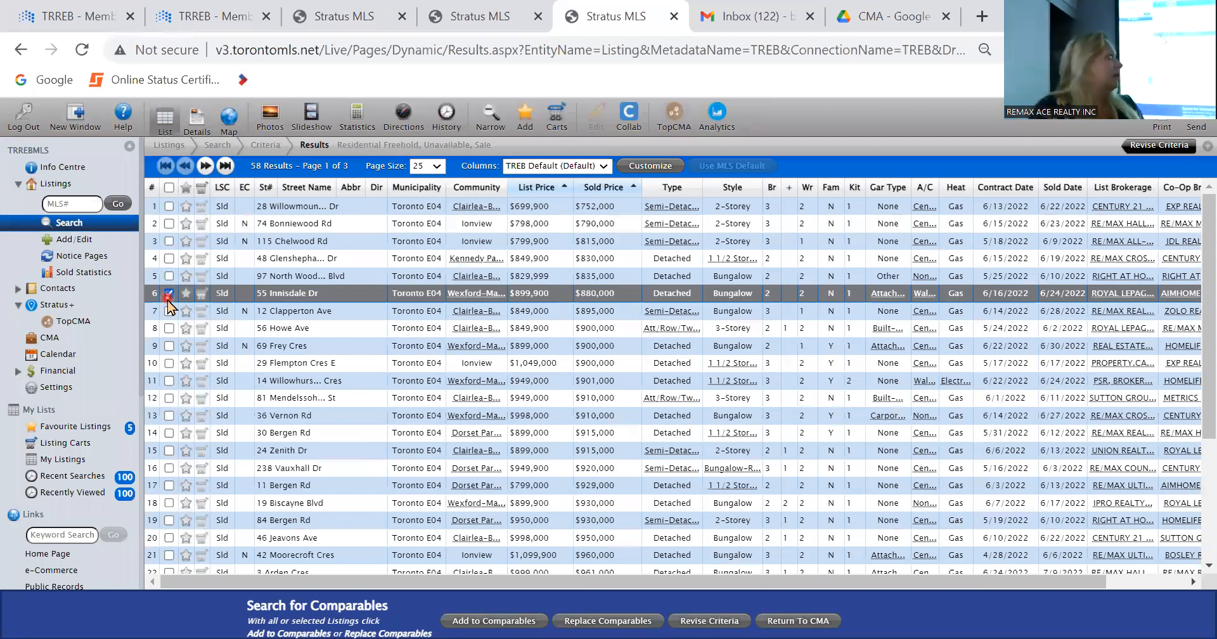
pyautogui.click(470, 617)
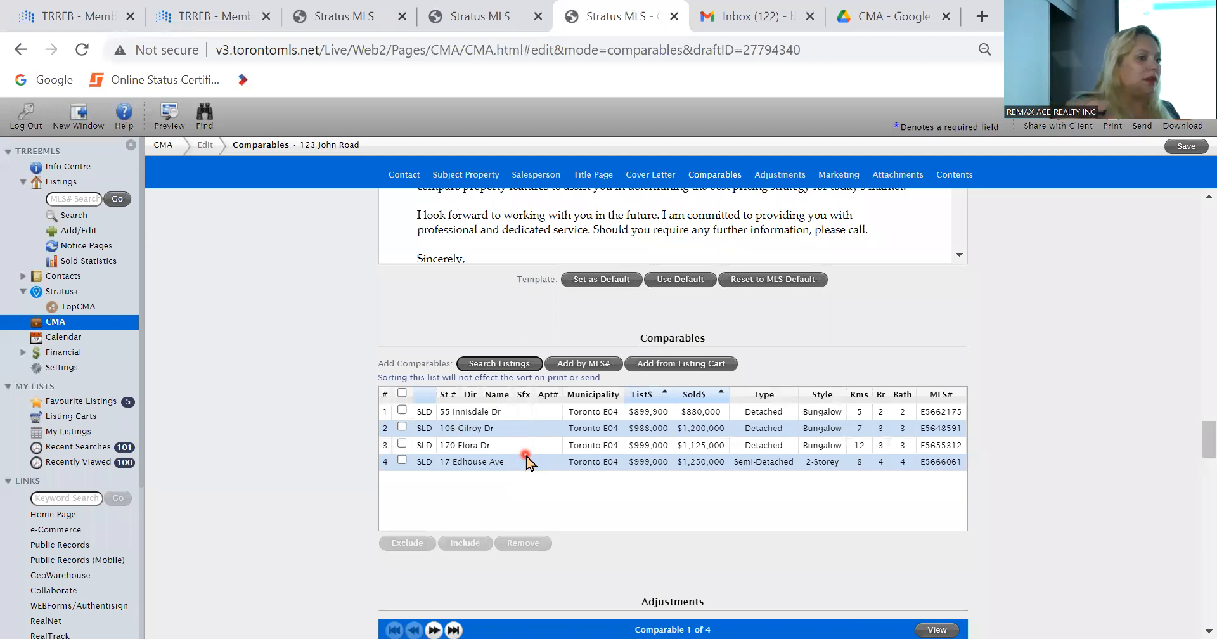
pyautogui.click(1182, 149)
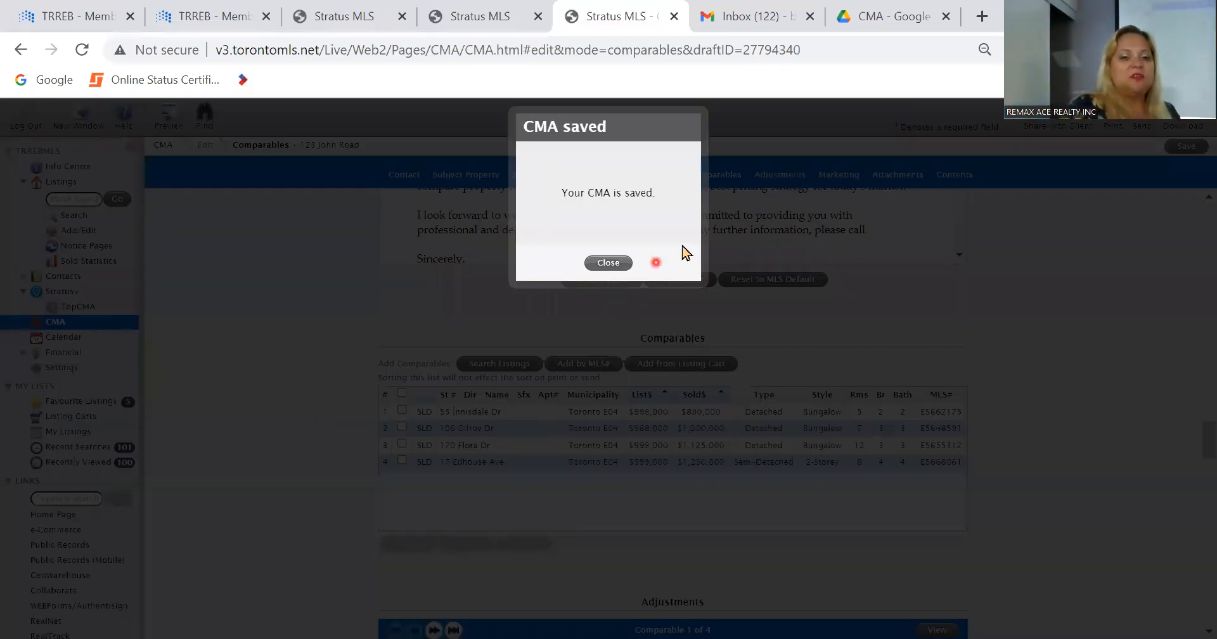
pyautogui.click(612, 264)
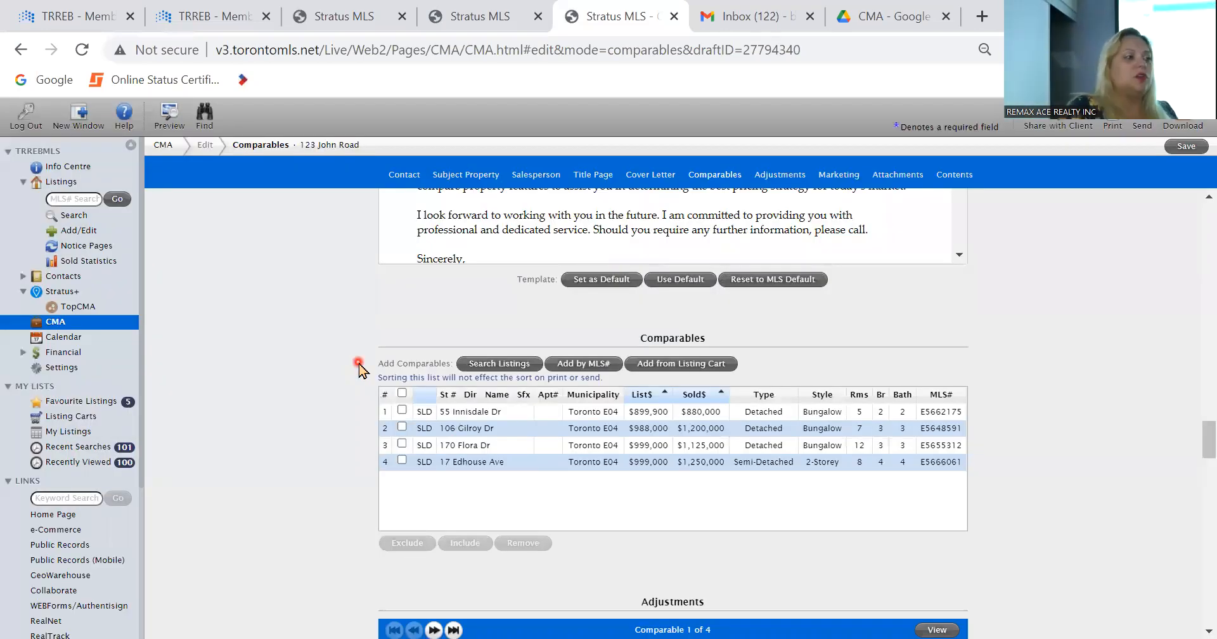
# Step: Review the Subject Property Details and description in the CMA
pyautogui.scroll(20, 358, 367)
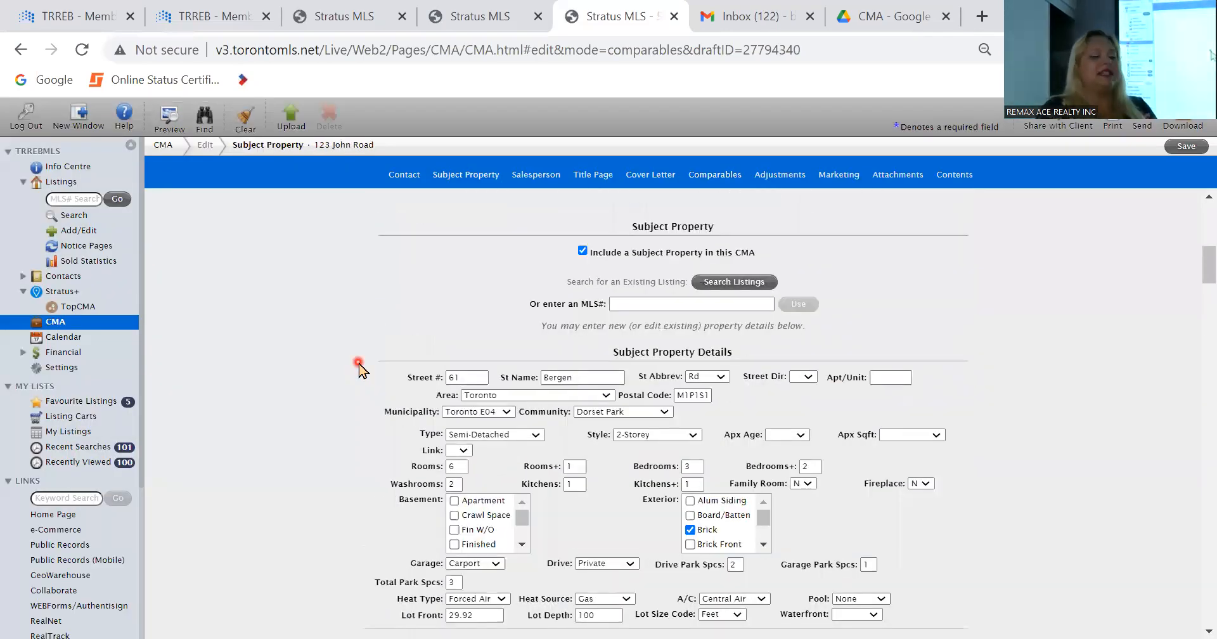
pyautogui.scroll(5, 359, 367)
pyautogui.scroll(-7, 358, 367)
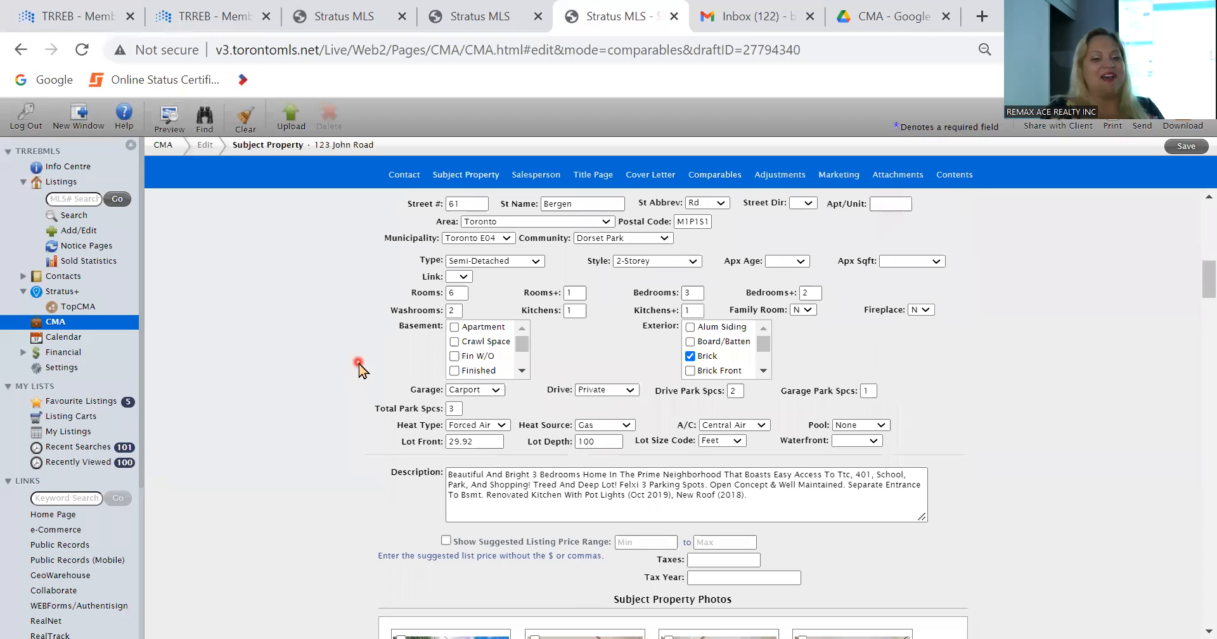
pyautogui.scroll(1, 358, 367)
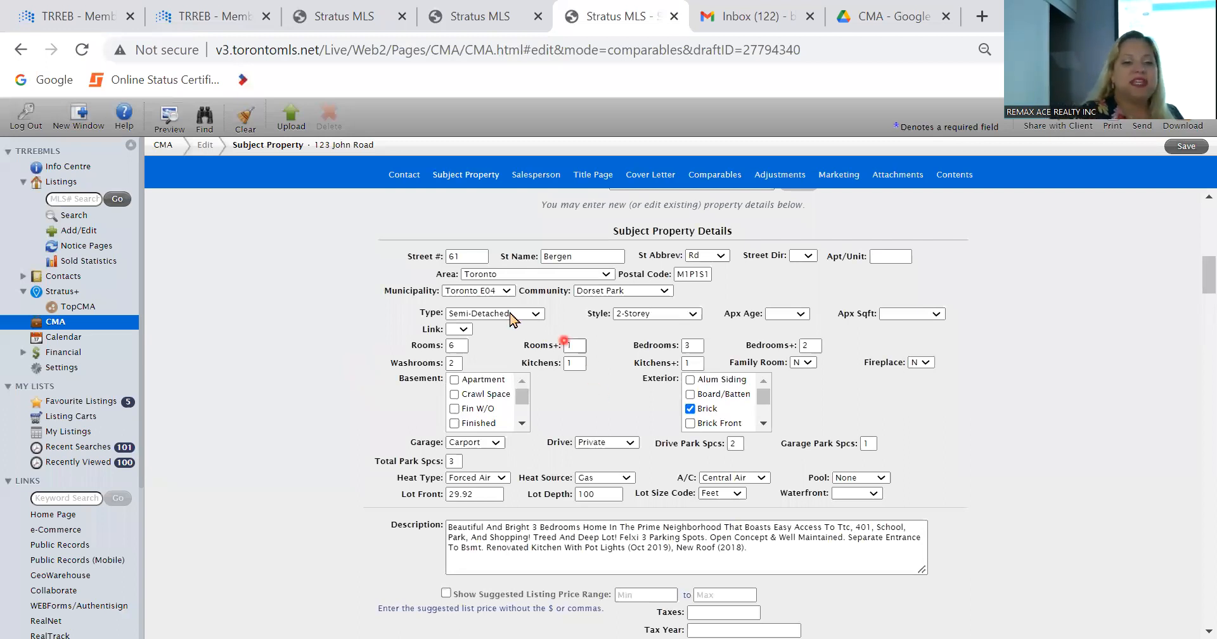
pyautogui.scroll(1, 466, 292)
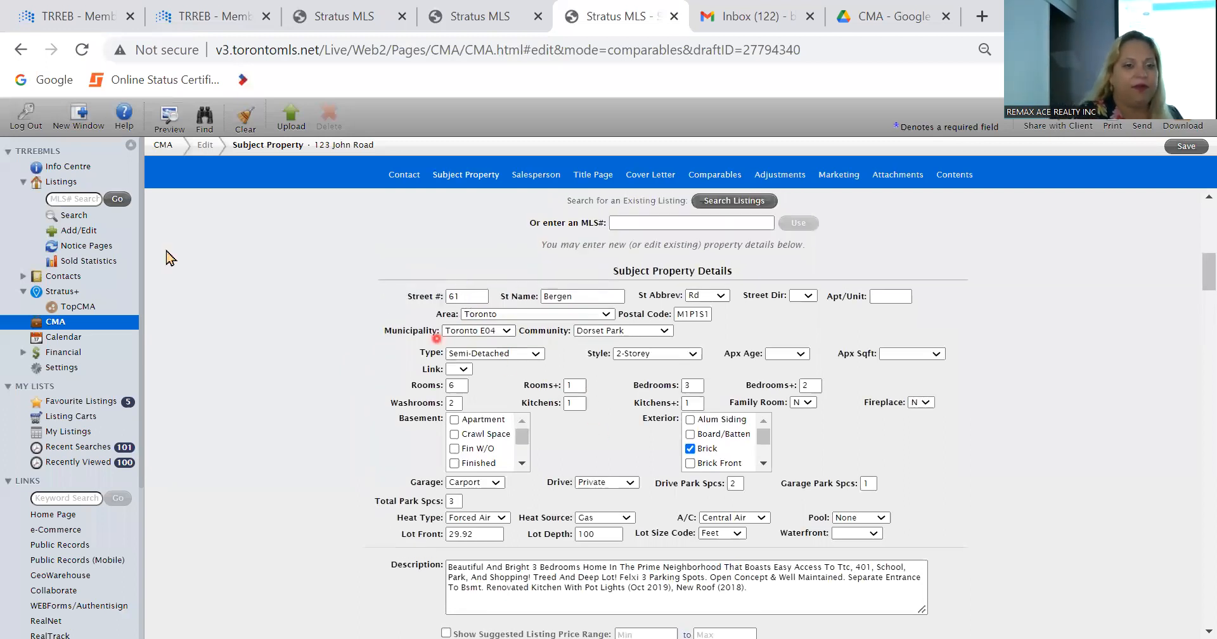
# Step: Open Stratus MLS again from the TRREB member home page and go to its Public Records site
pyautogui.click(388, 10)
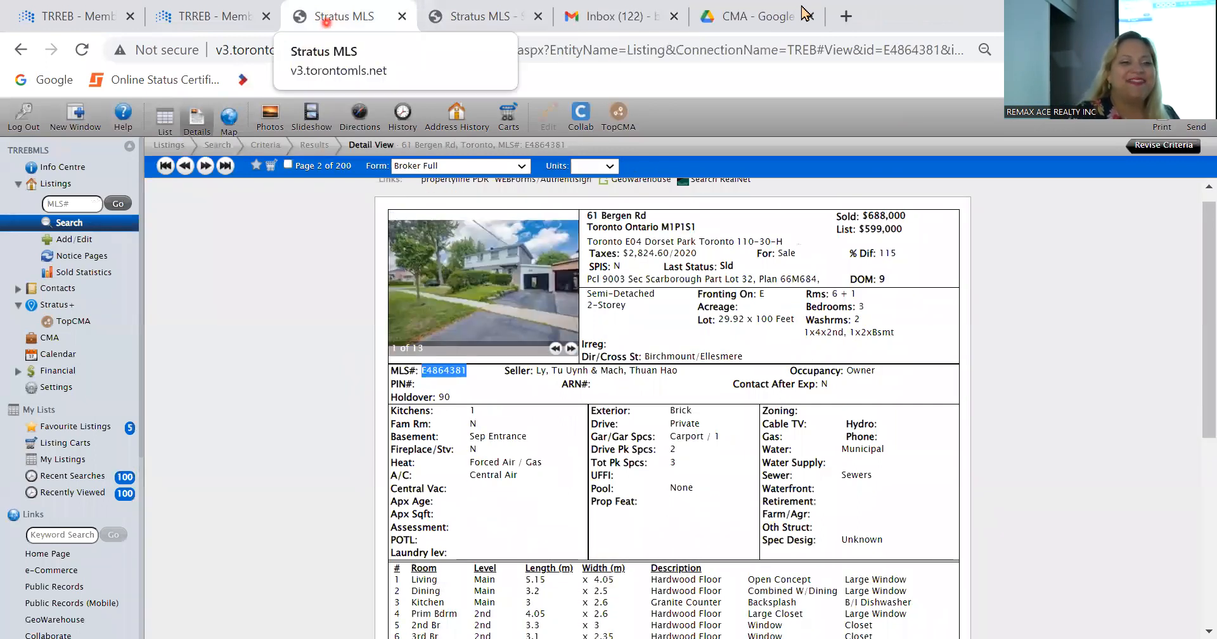
pyautogui.click(222, 17)
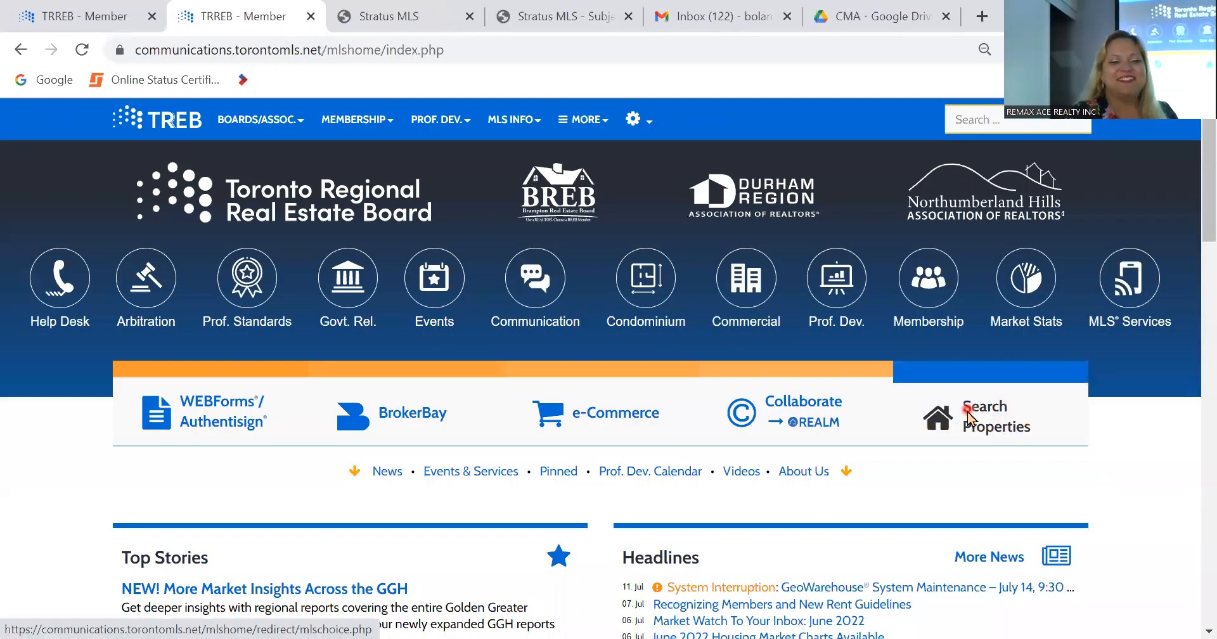
pyautogui.click(969, 415)
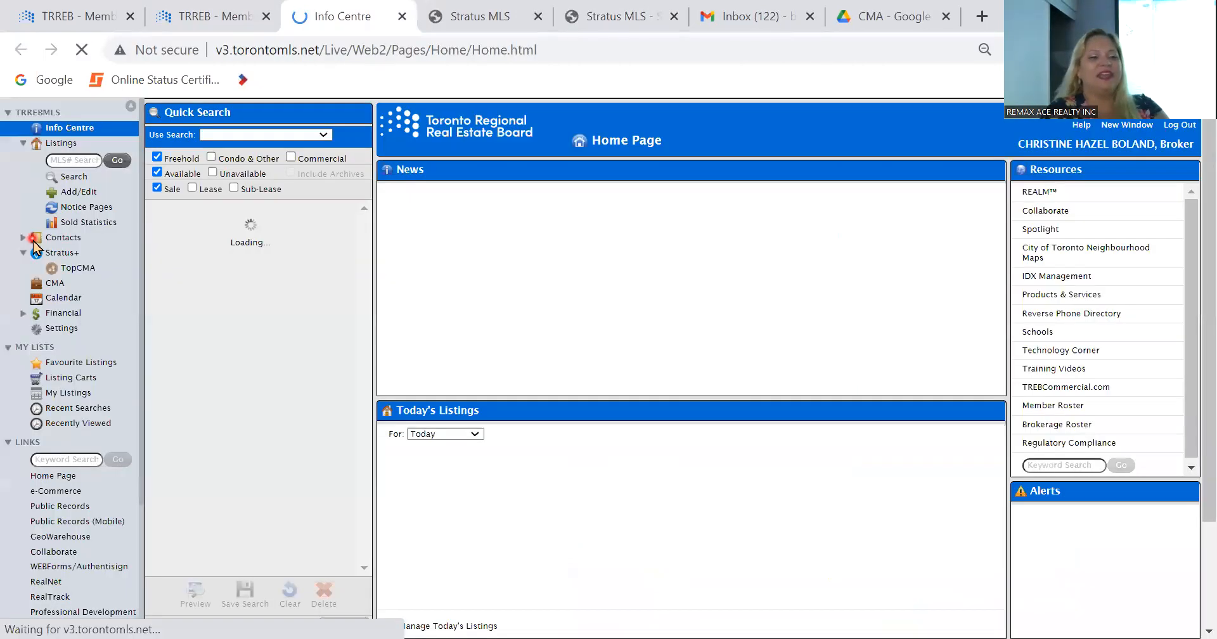
pyautogui.click(55, 507)
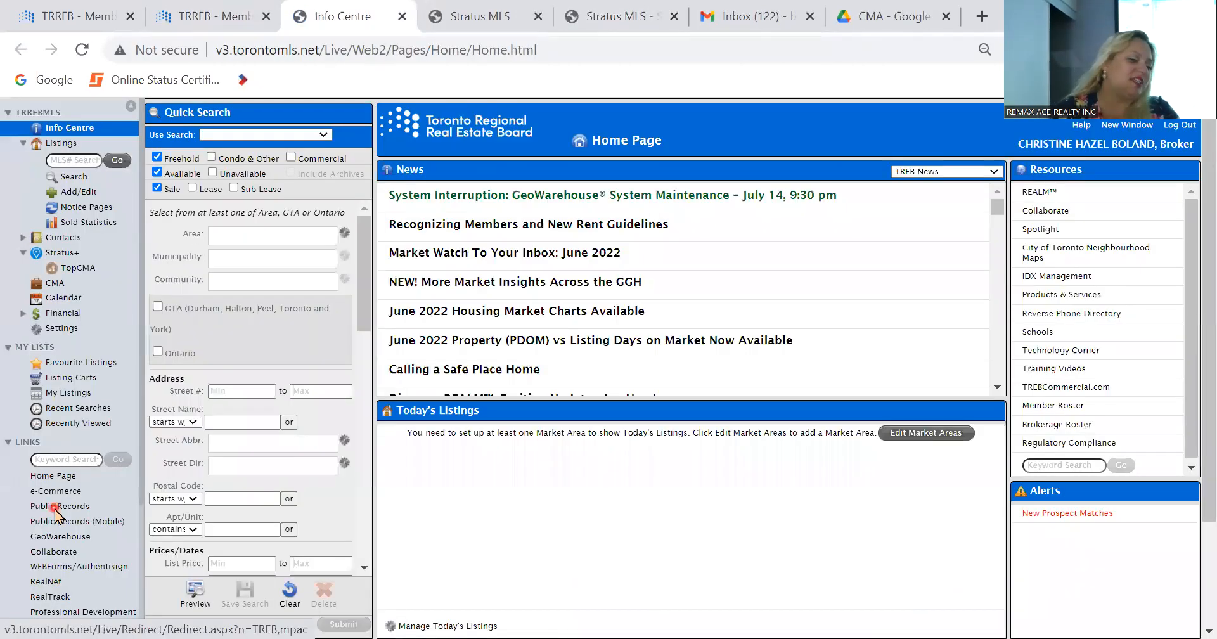
pyautogui.click(54, 508)
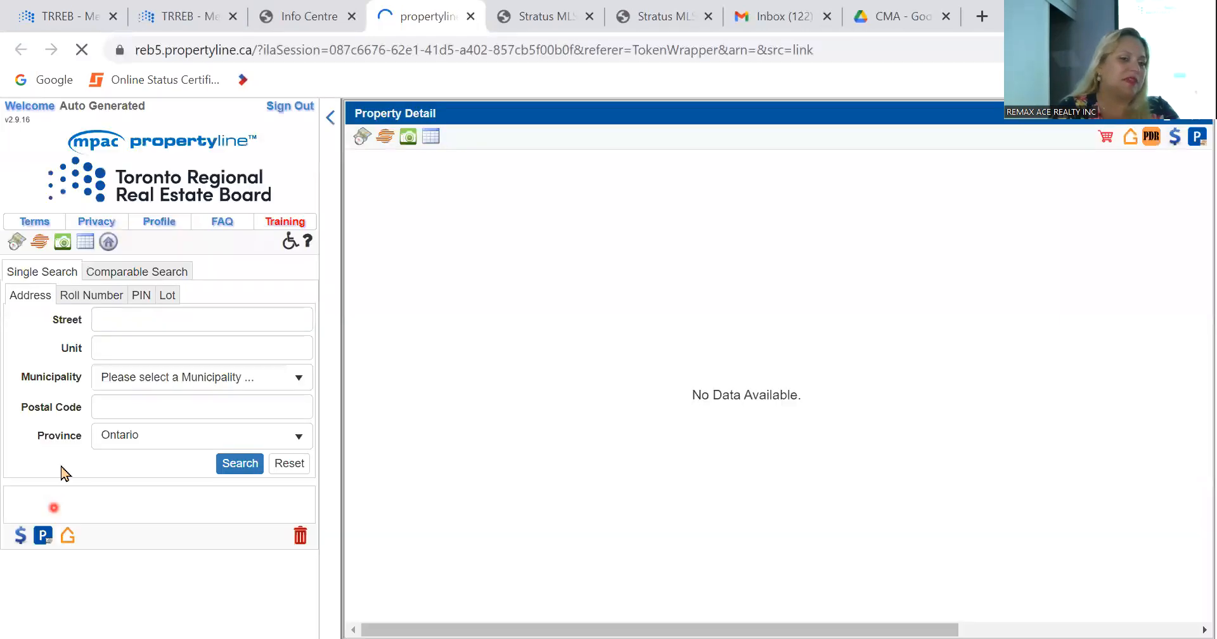
# Step: Look up the subject property by its street address in the public records and open its property record
pyautogui.click(124, 319)
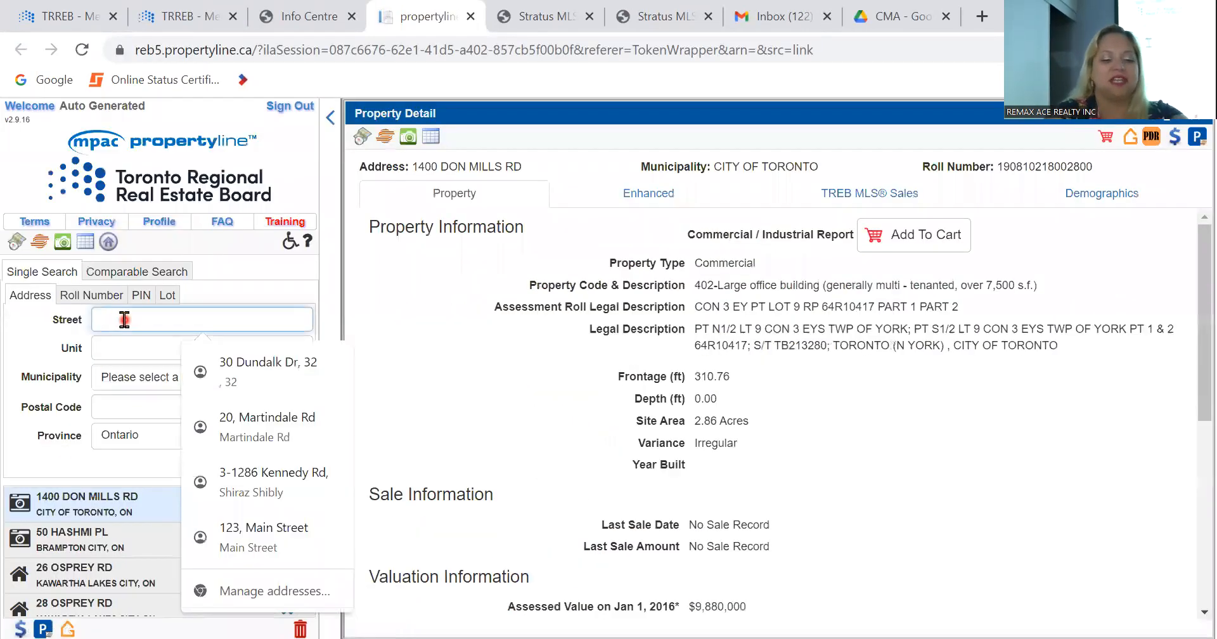
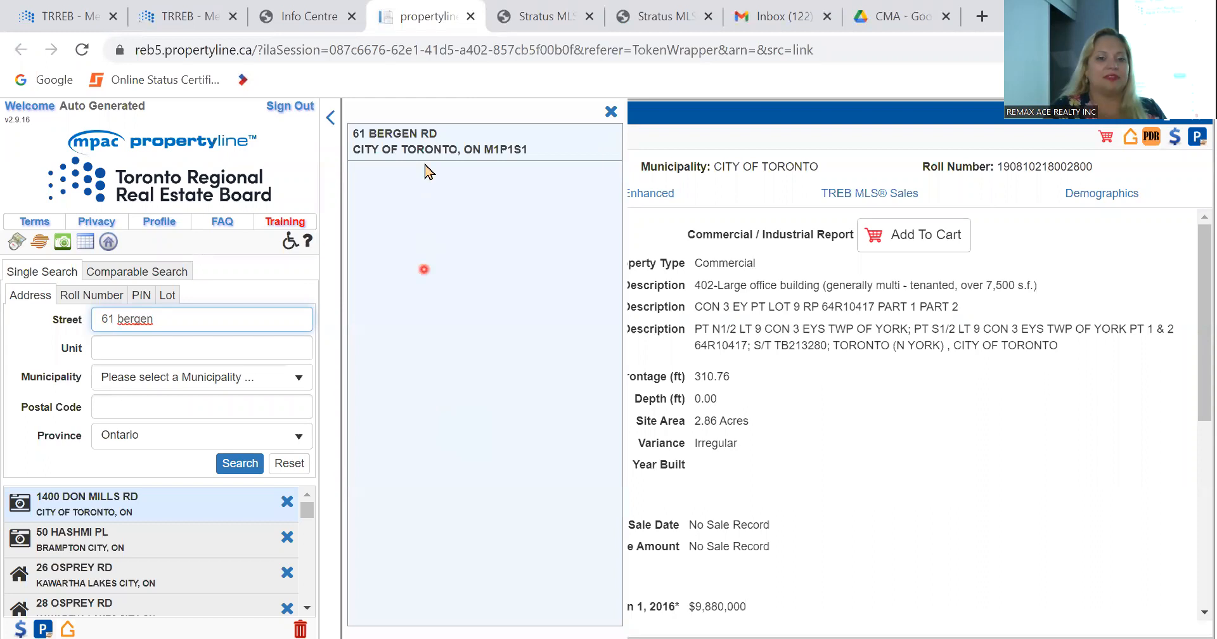
pyautogui.click(422, 135)
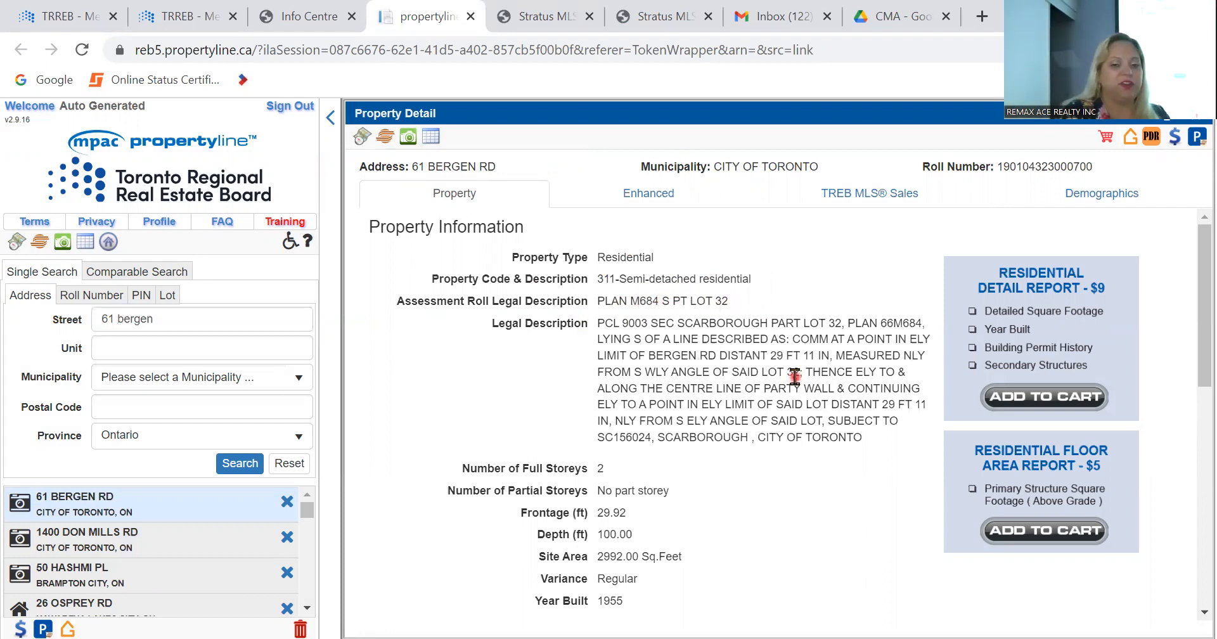
# Step: Review the subject property's legal description, site, sale and valuation information, and bring up its enhanced data
pyautogui.scroll(-2, 788, 485)
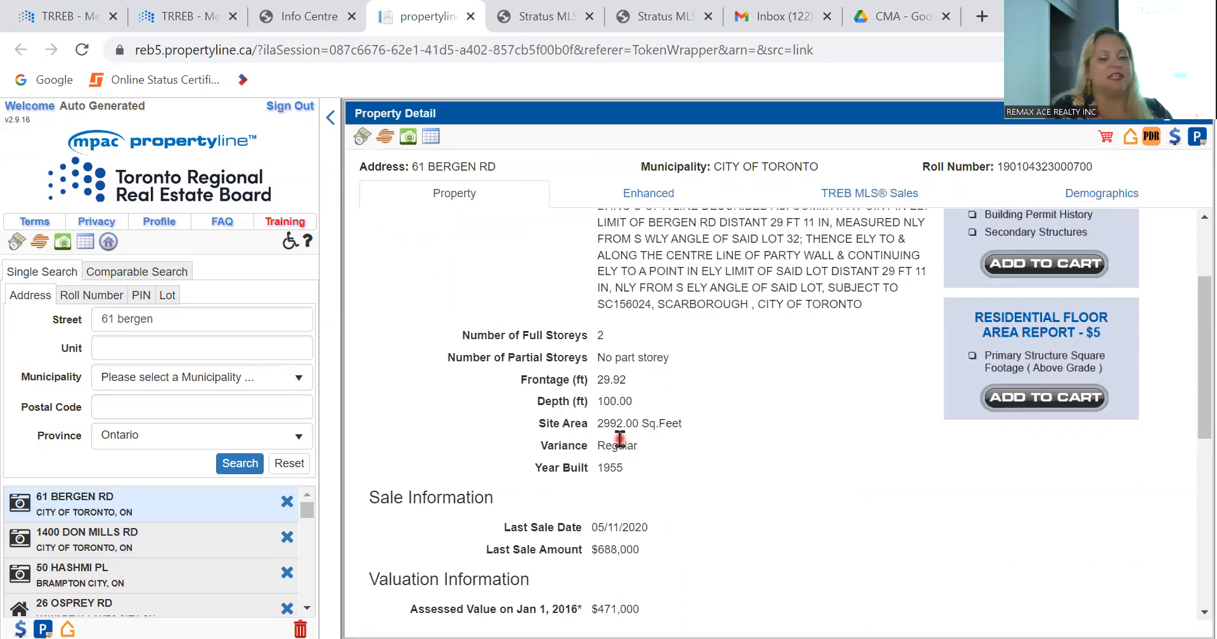
pyautogui.scroll(-2, 616, 470)
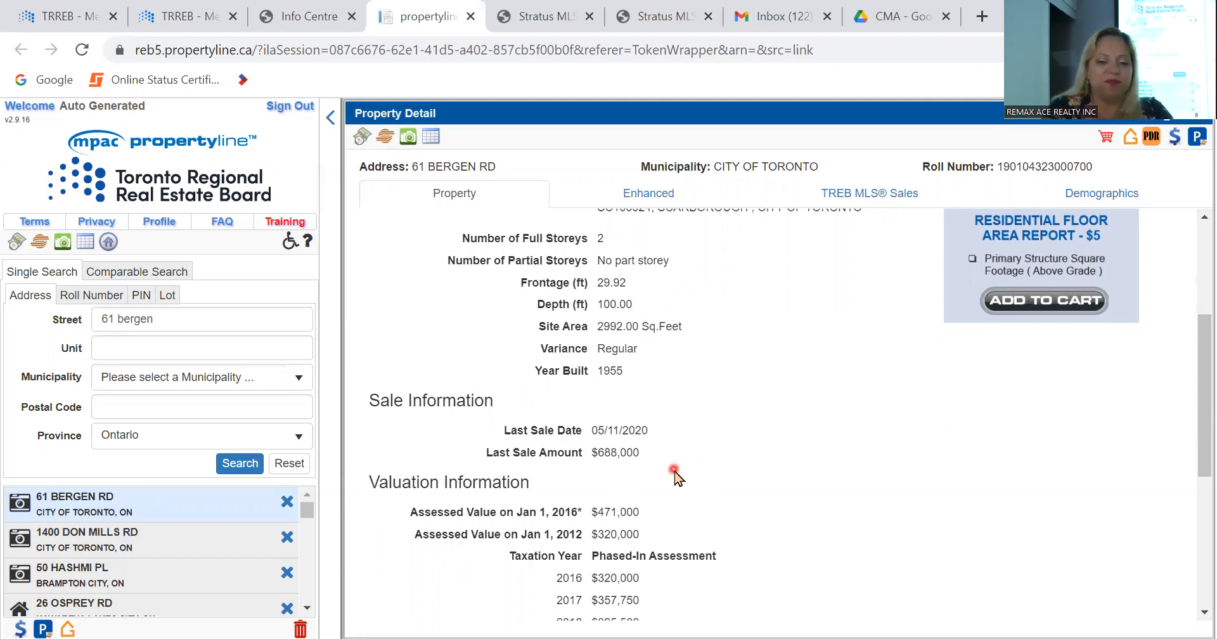
pyautogui.scroll(-3, 675, 474)
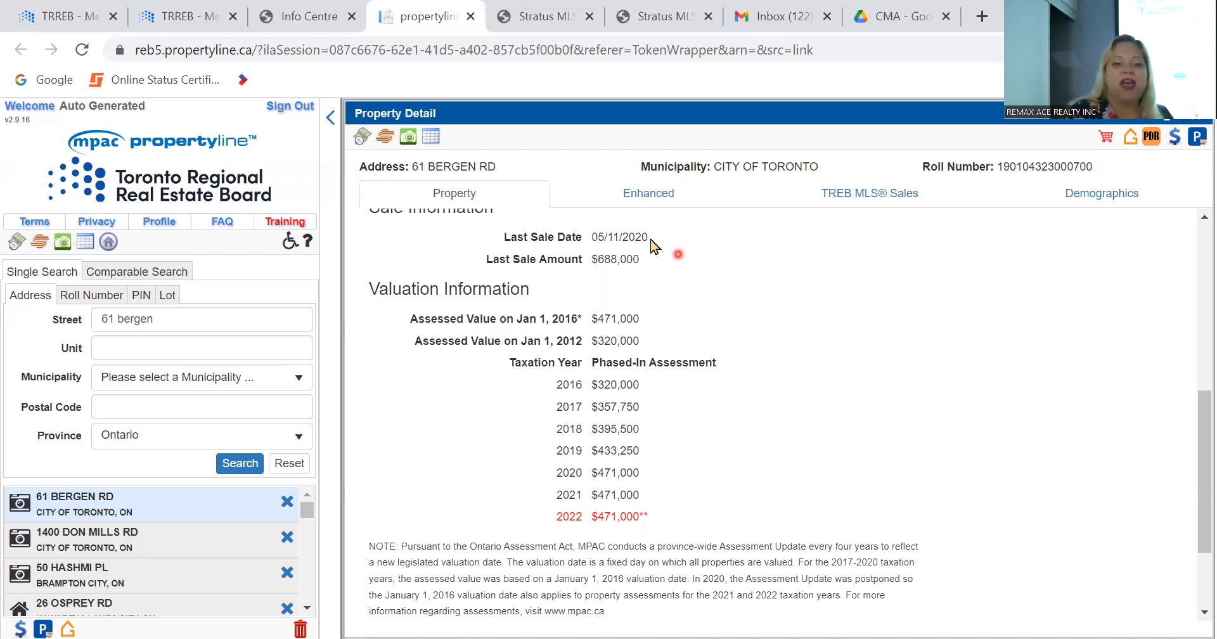
pyautogui.click(642, 208)
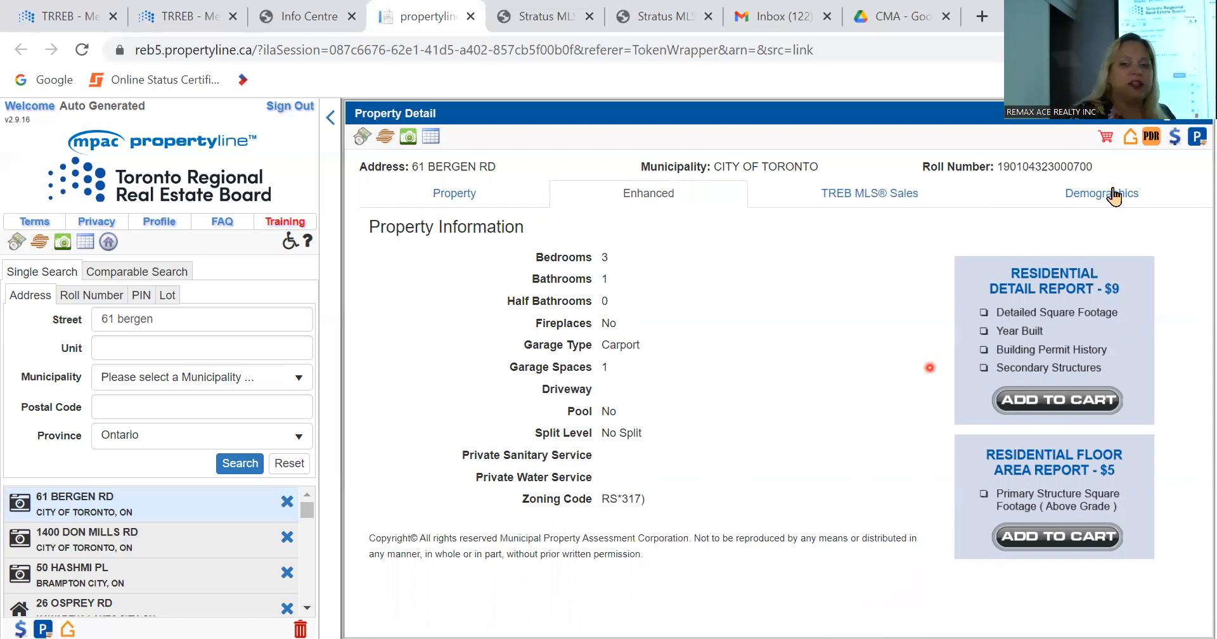
# Step: Generate the property detail report including agent profile, streetscape image, base sales and assessment data, enhanced data, map overview and demographics
pyautogui.click(1152, 146)
pyautogui.click(651, 382)
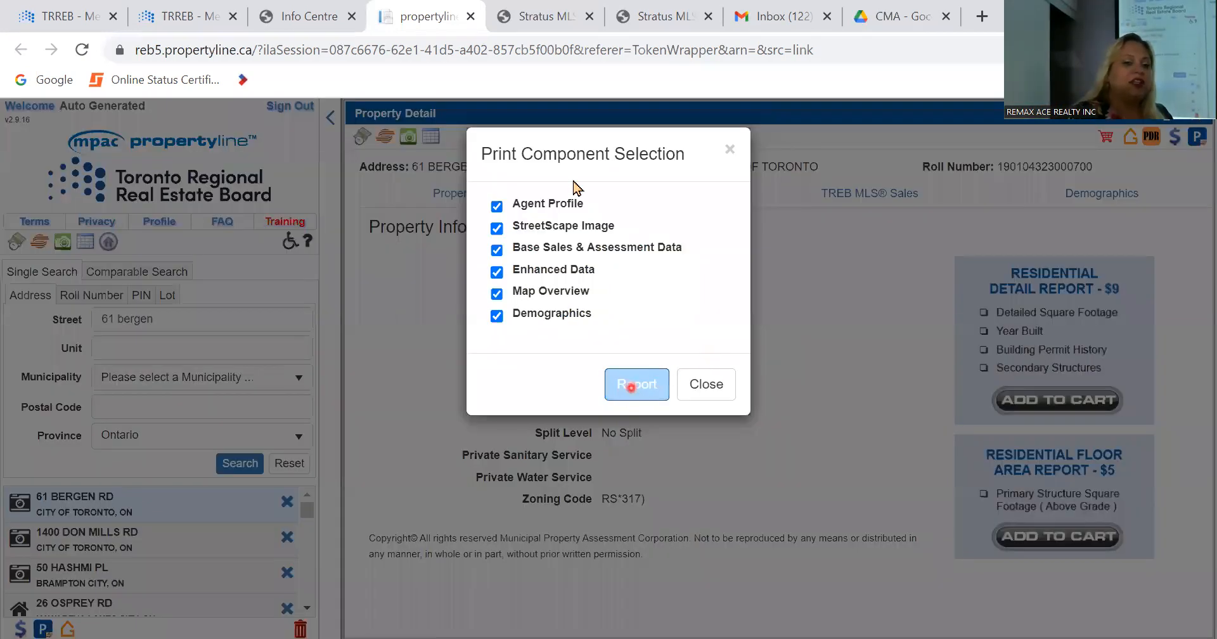
pyautogui.click(617, 389)
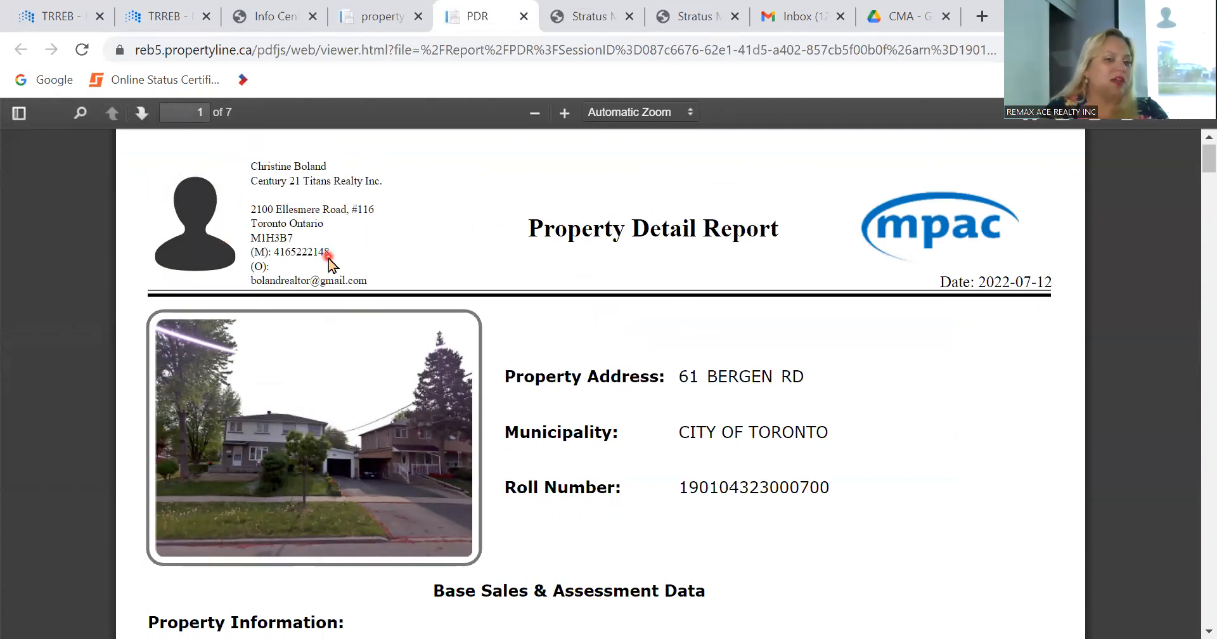
# Step: Review the property information, phased-in assessments and parcel map in the property detail report
pyautogui.scroll(-3, 372, 256)
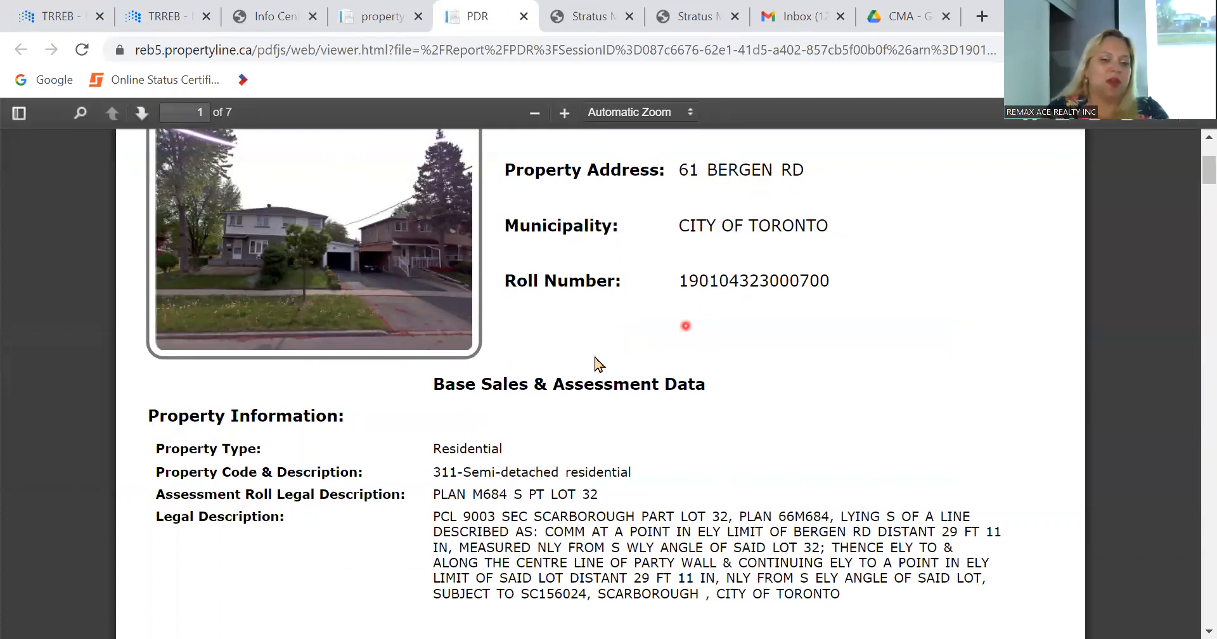
pyautogui.scroll(-18, 594, 364)
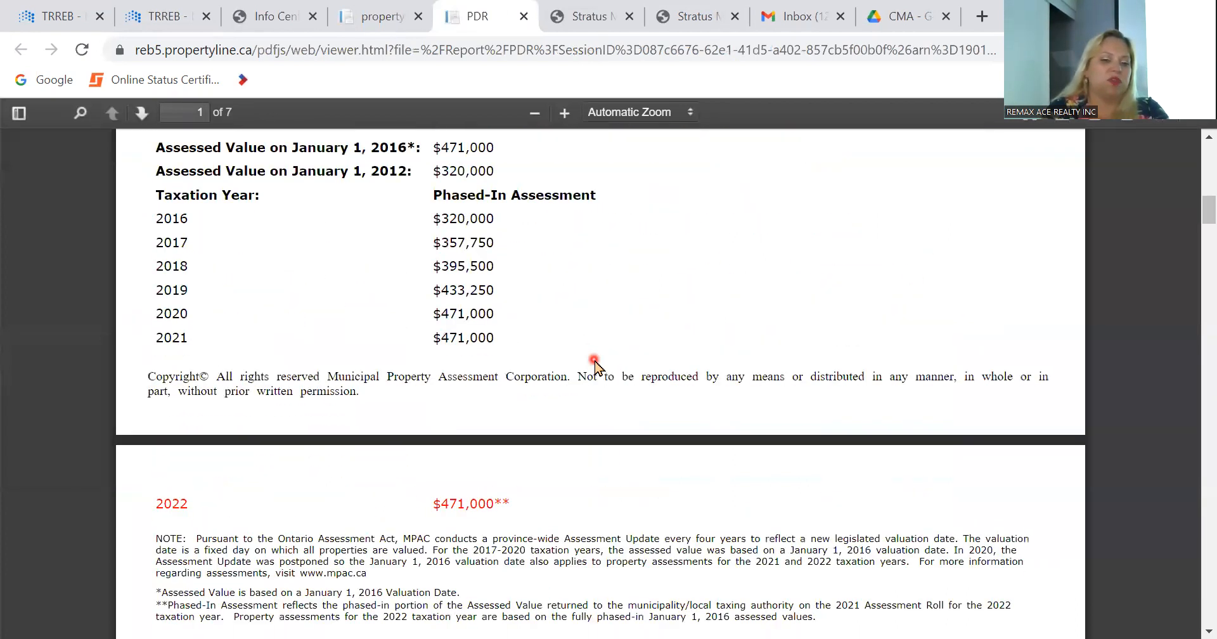
pyautogui.scroll(-6, 594, 359)
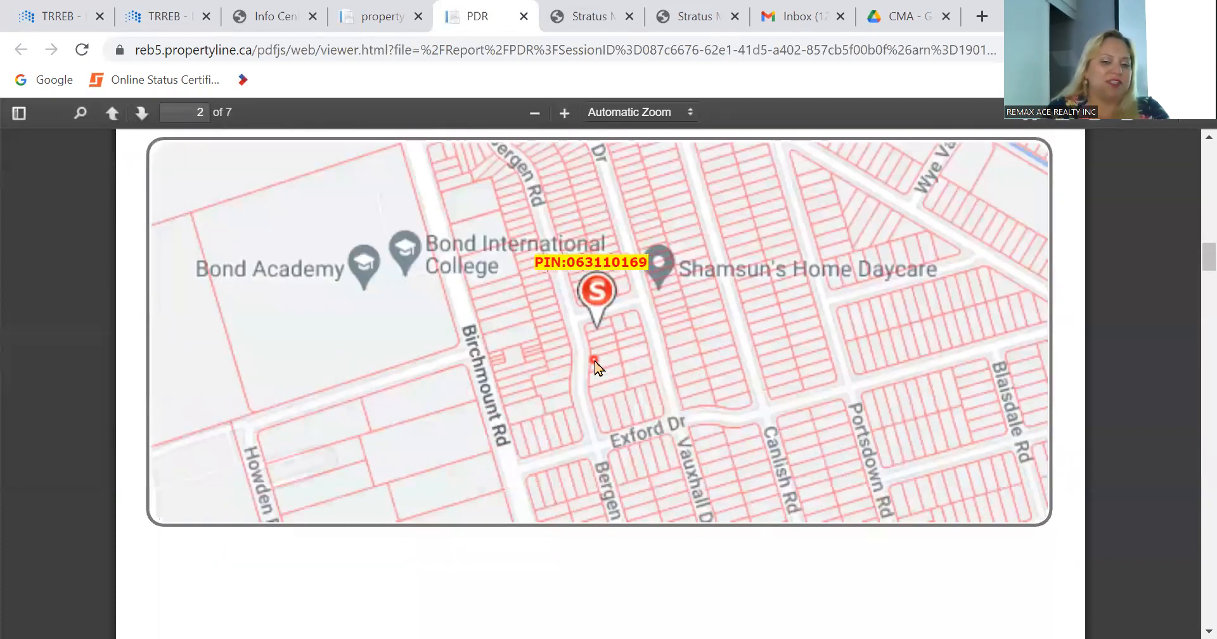
pyautogui.scroll(1, 595, 364)
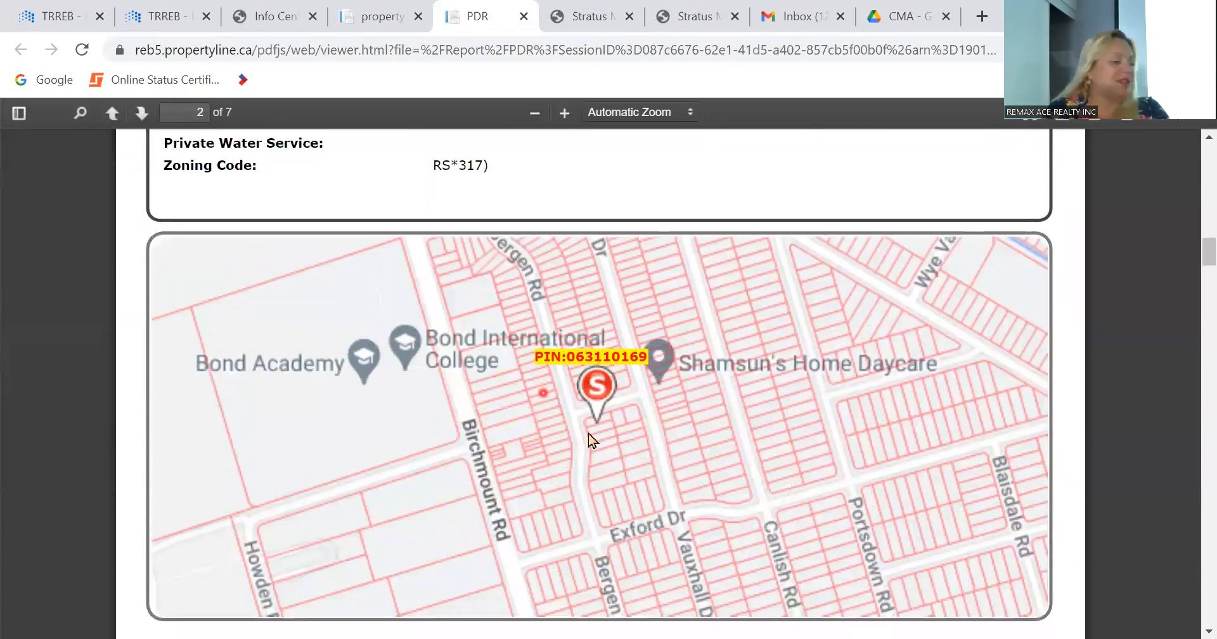
pyautogui.scroll(-10, 583, 428)
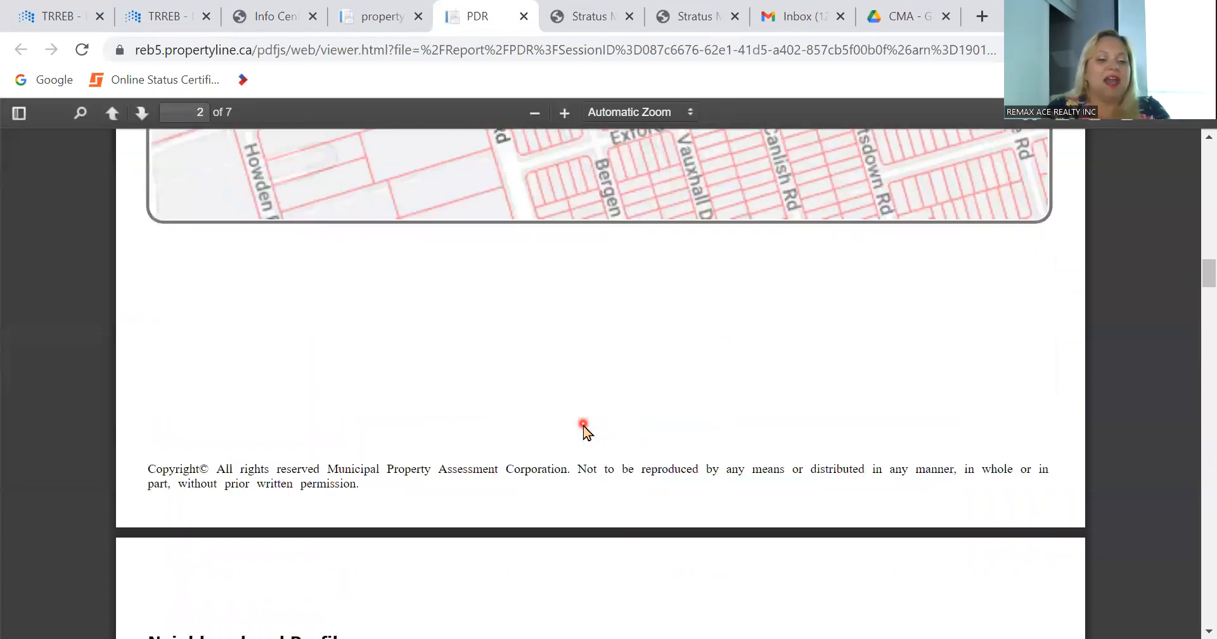
# Step: Examine the report's neighbourhood profile, boundary map and demographic charts on age, gender, children, dwellings, language and religion
pyautogui.scroll(-3, 583, 424)
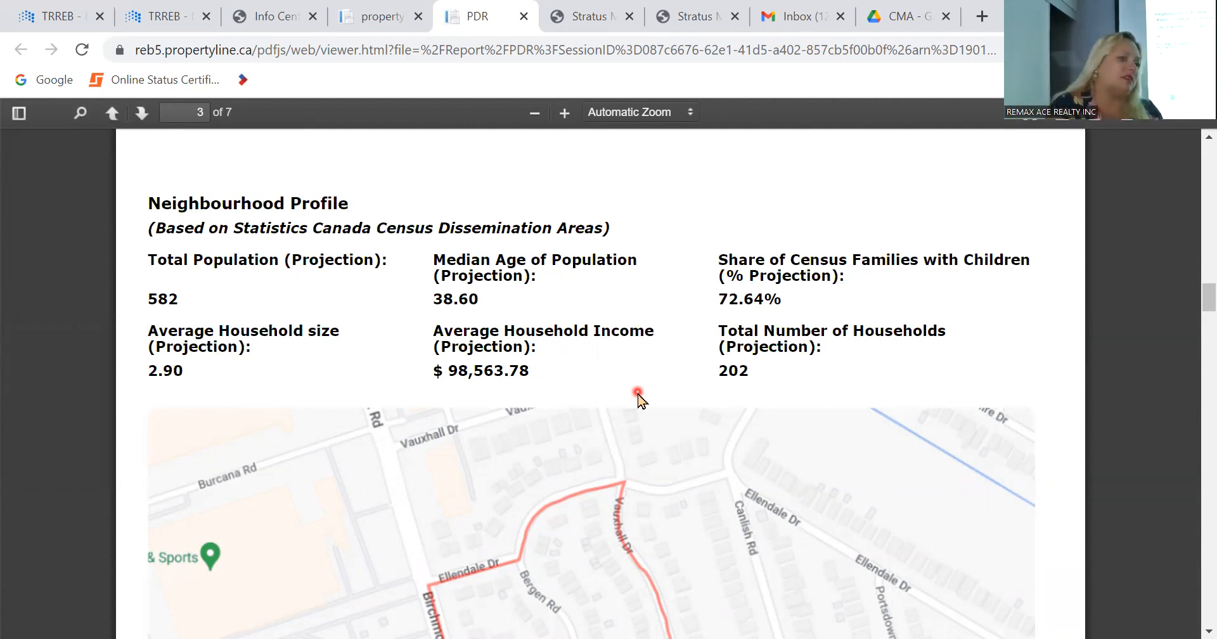
pyautogui.scroll(-1, 638, 398)
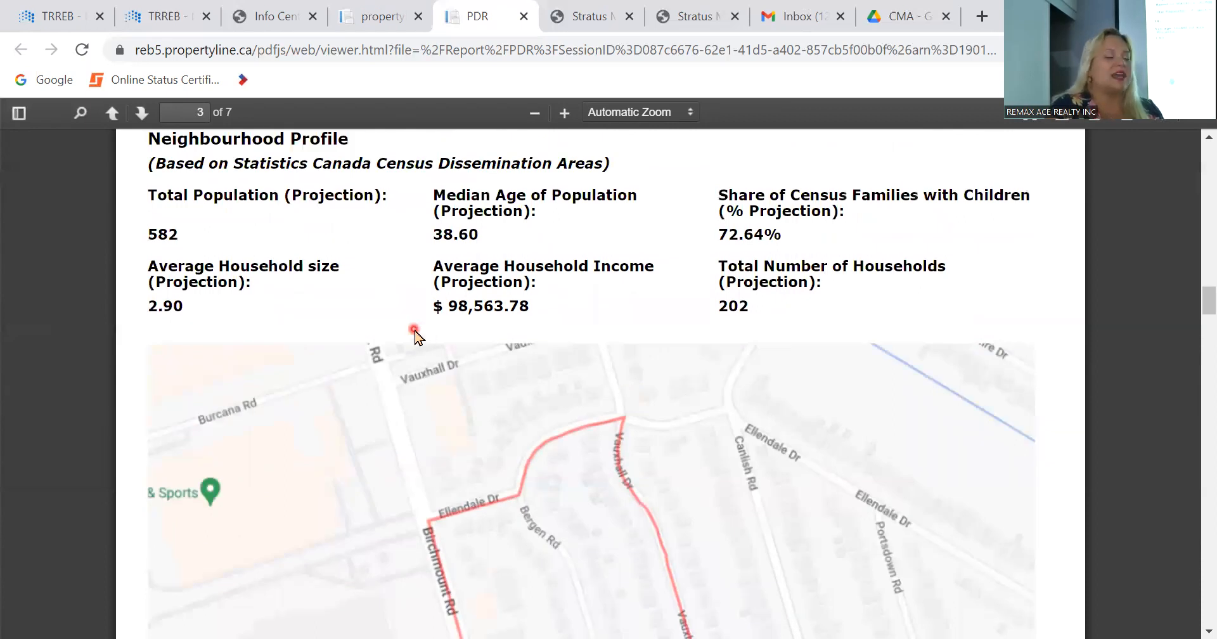
pyautogui.scroll(-7, 489, 434)
pyautogui.scroll(-6, 487, 433)
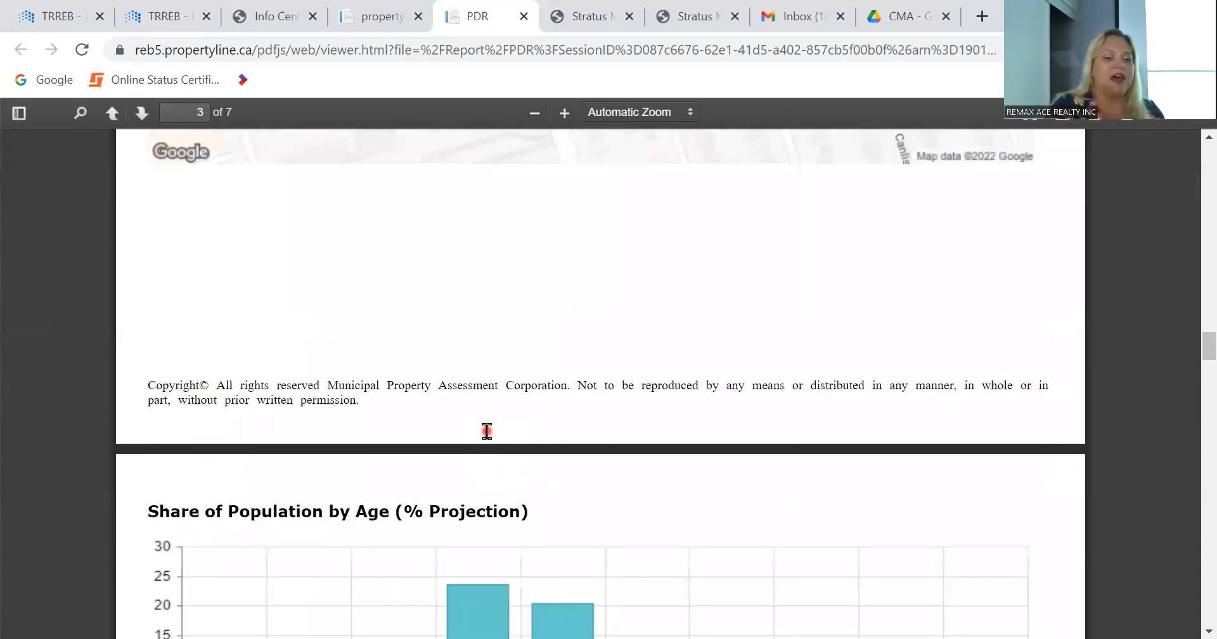
pyautogui.scroll(10, 488, 434)
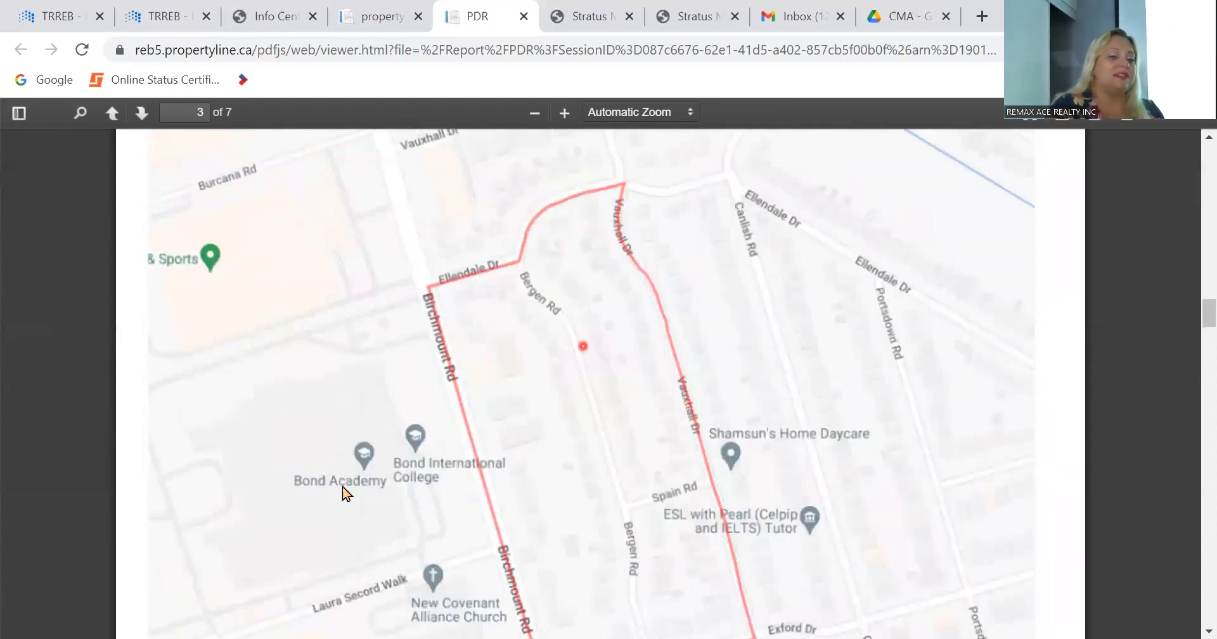
pyautogui.scroll(-11, 362, 325)
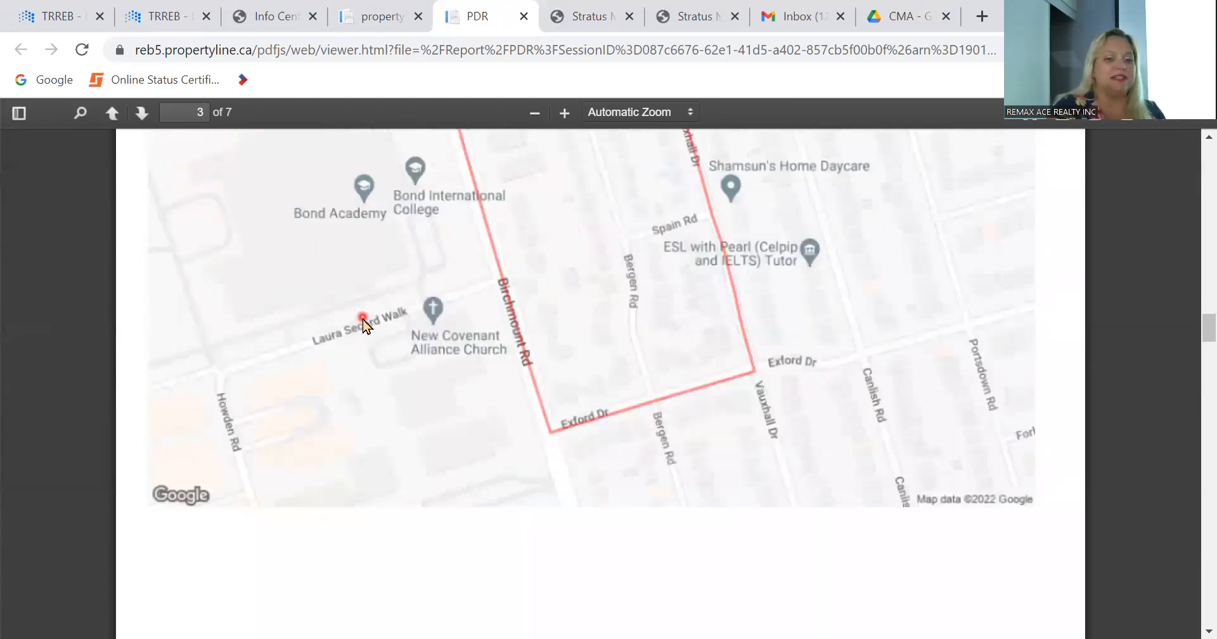
pyautogui.scroll(-7, 362, 324)
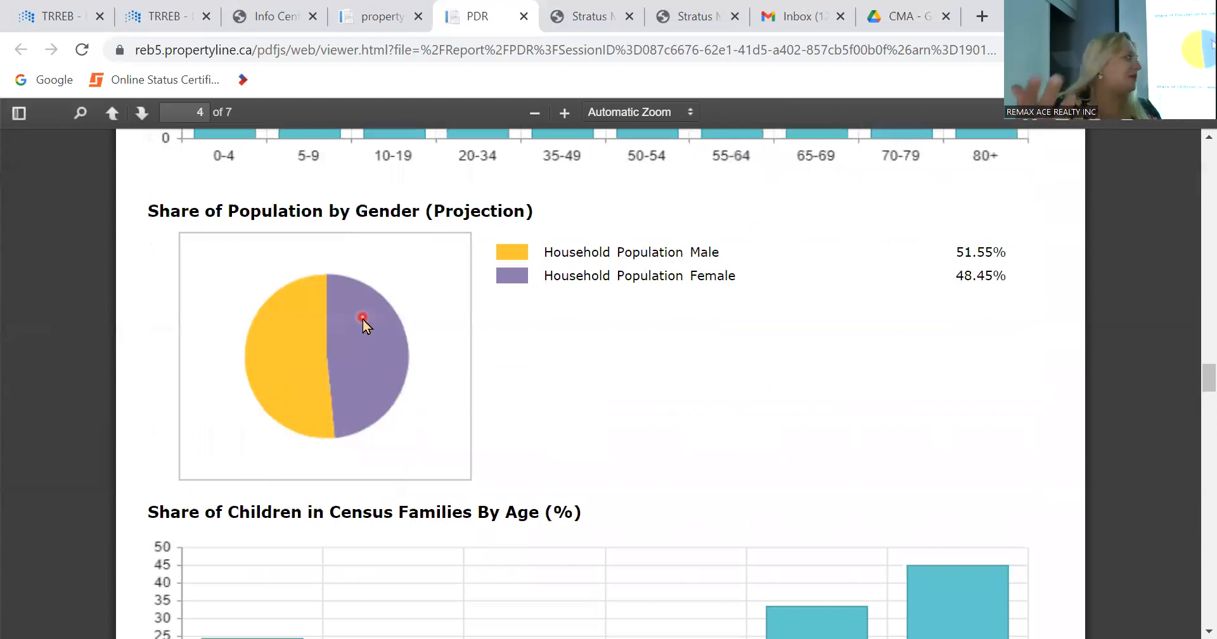
pyautogui.scroll(-10, 362, 325)
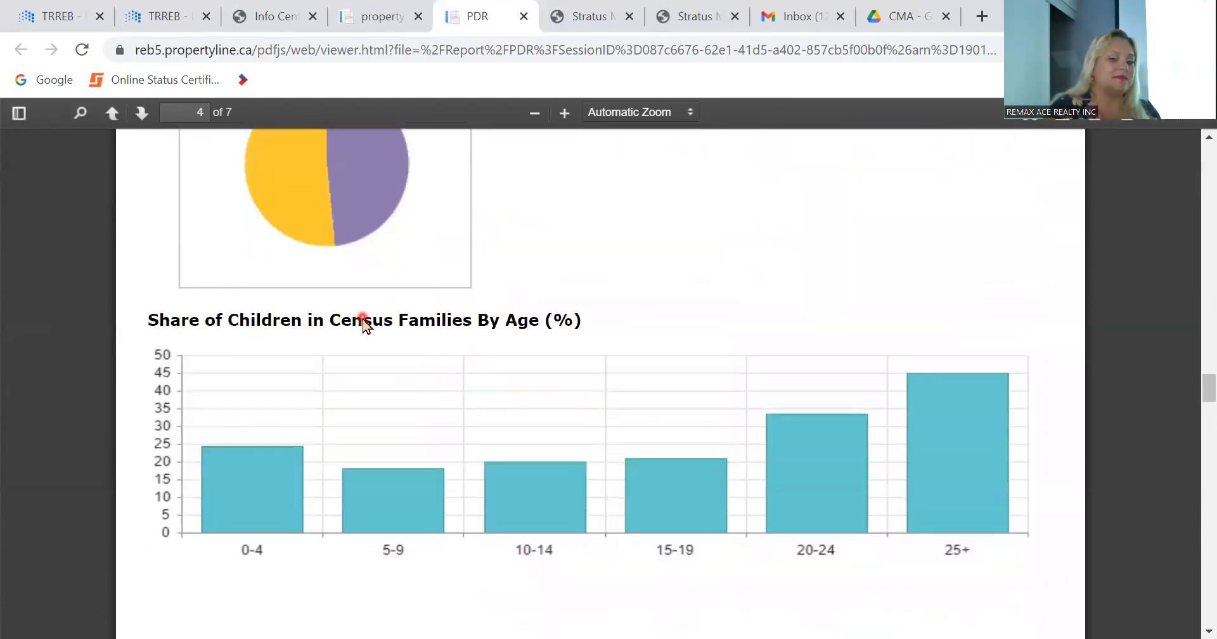
pyautogui.scroll(-10, 363, 325)
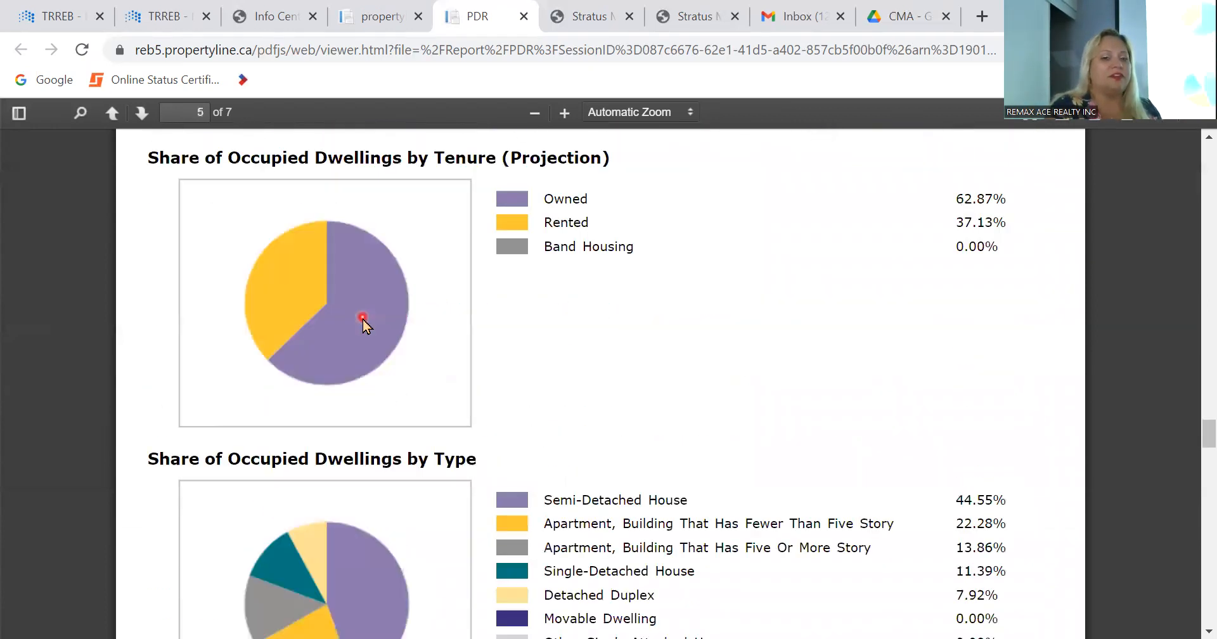
pyautogui.scroll(-2, 362, 324)
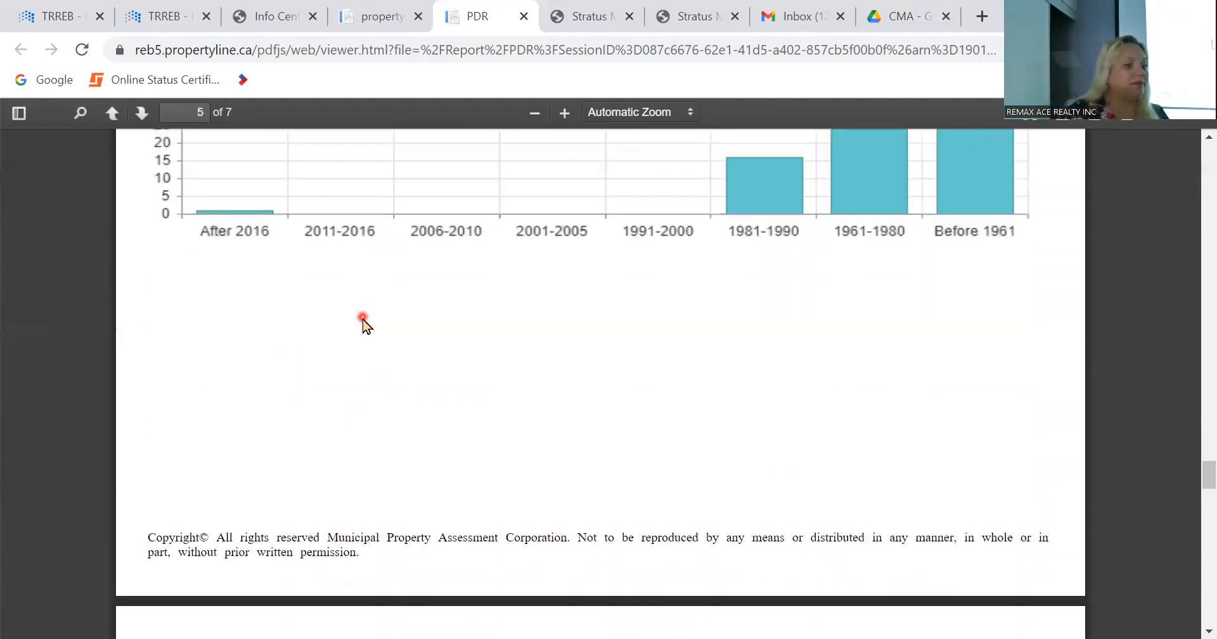
pyautogui.scroll(-12, 363, 321)
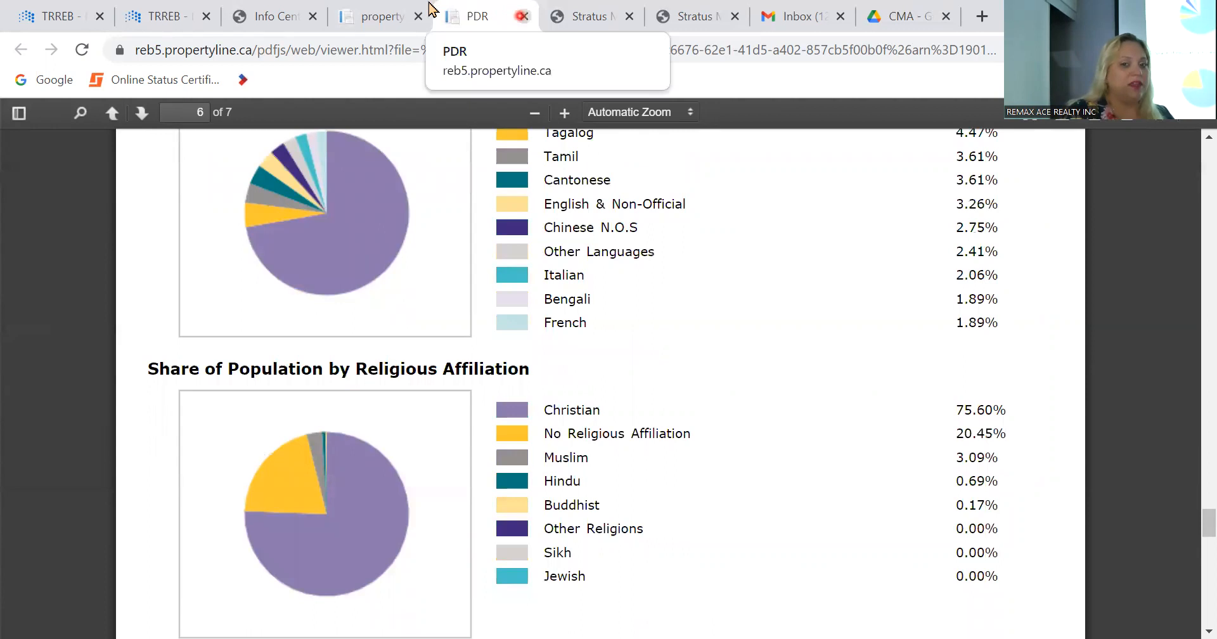
# Step: Close the property detail report and the public records site, and open GeoWarehouse from the Stratus MLS Info Centre
pyautogui.click(522, 17)
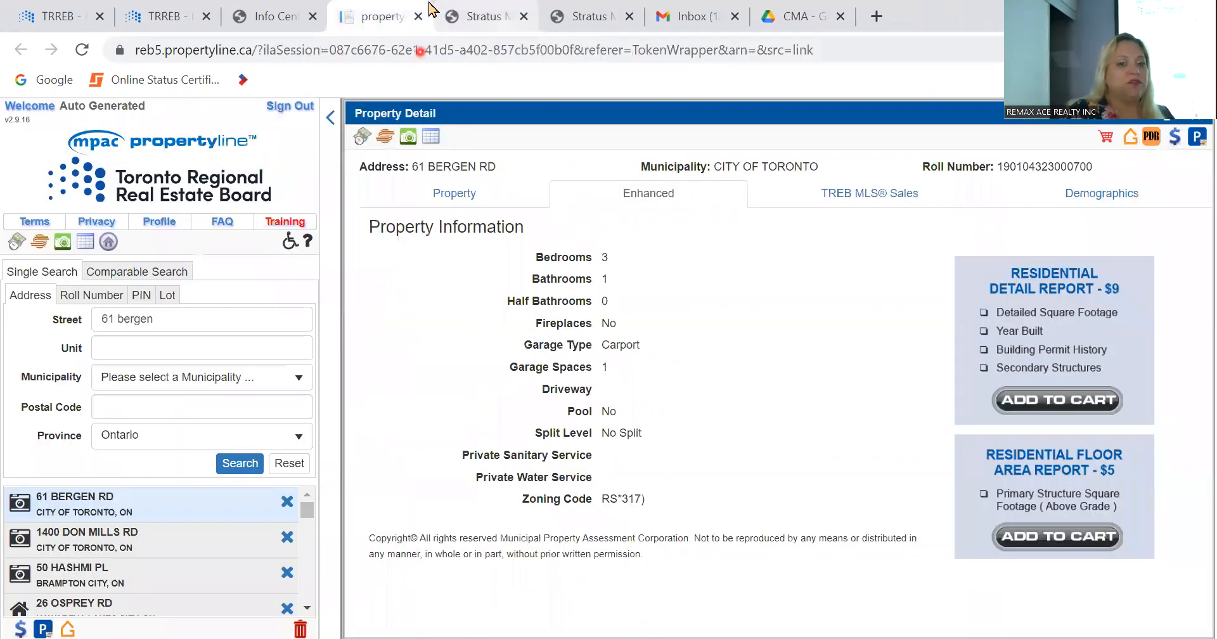
pyautogui.click(417, 17)
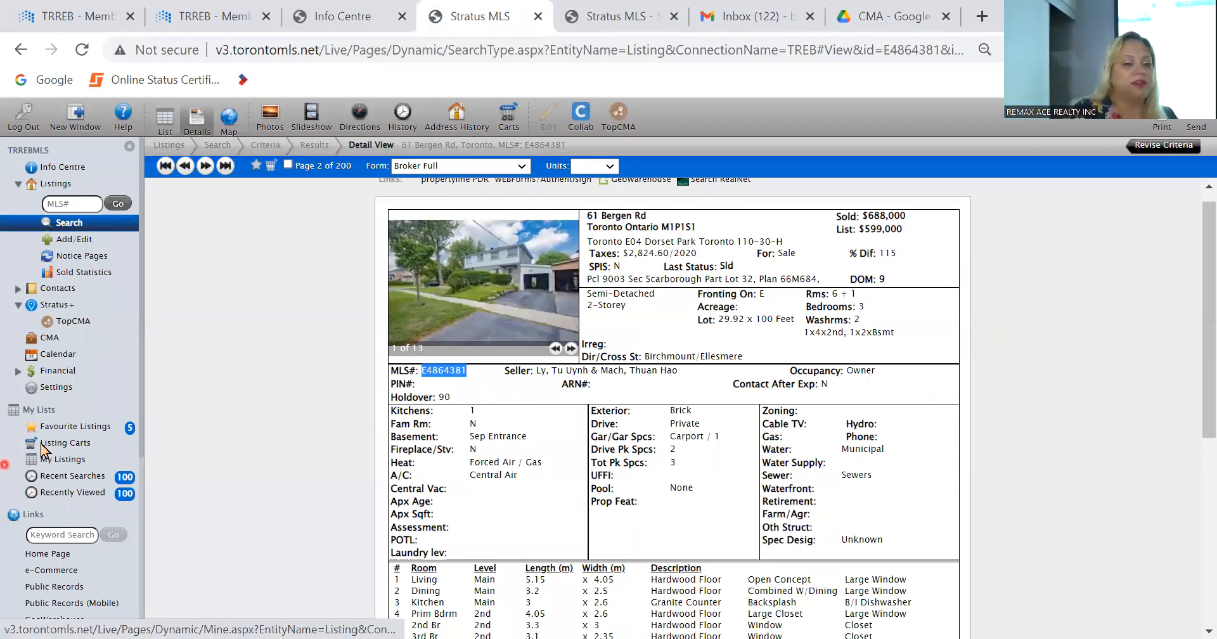
pyautogui.click(322, 28)
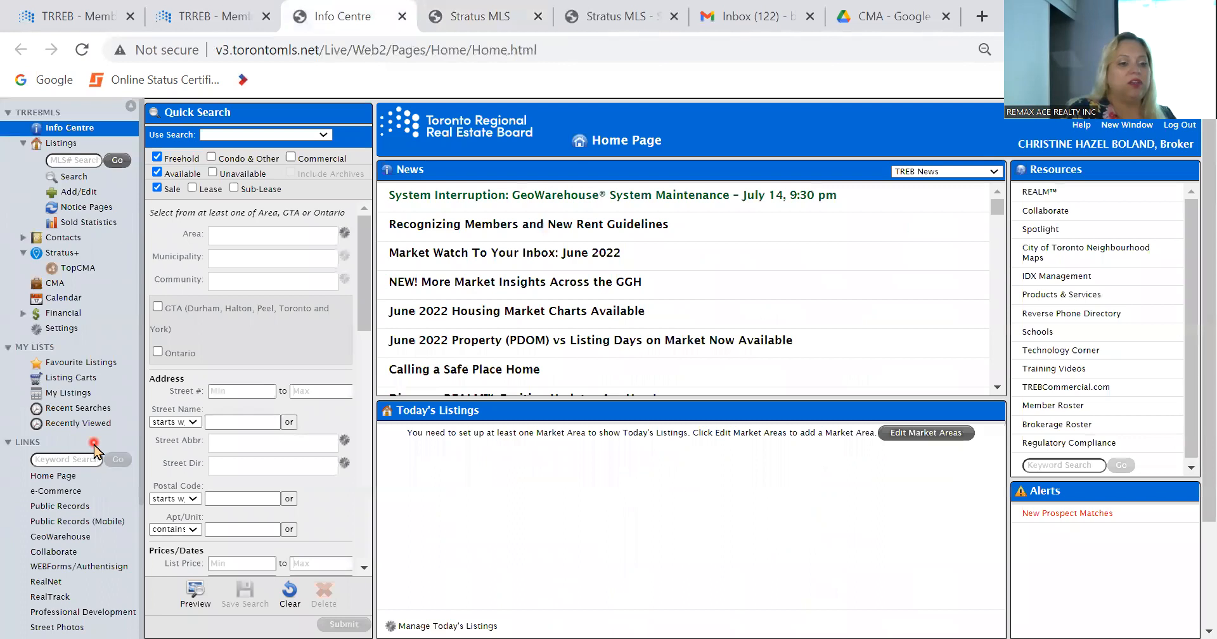
pyautogui.click(66, 536)
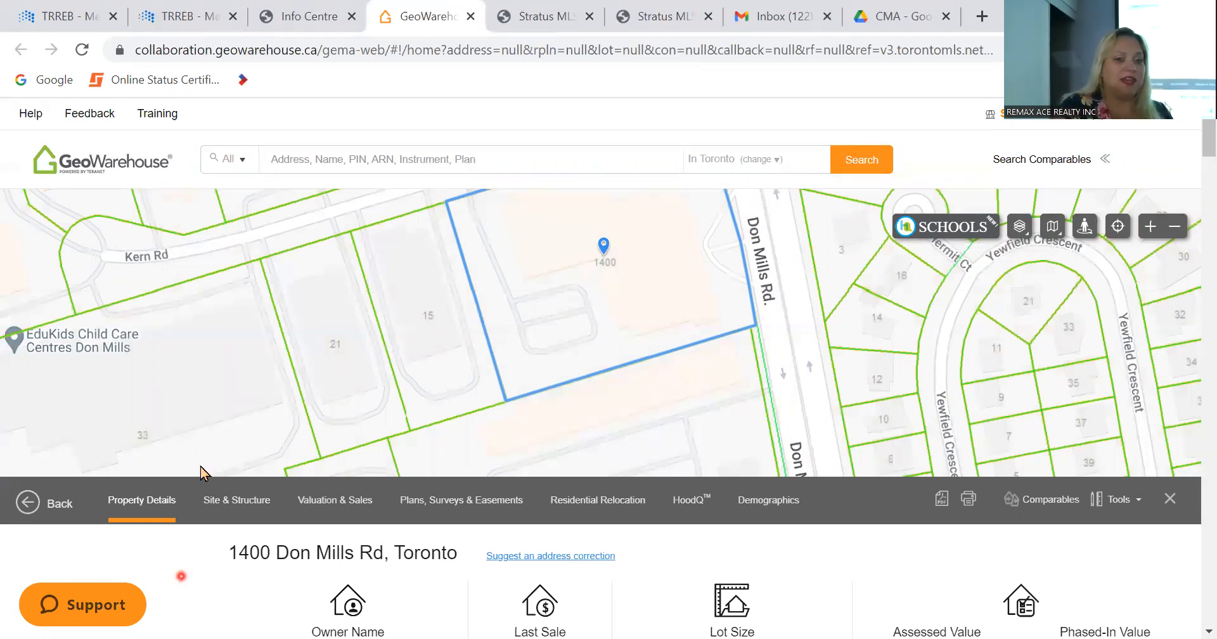
# Step: Search GeoWarehouse for the subject property's address and open its property report
pyautogui.click(327, 160)
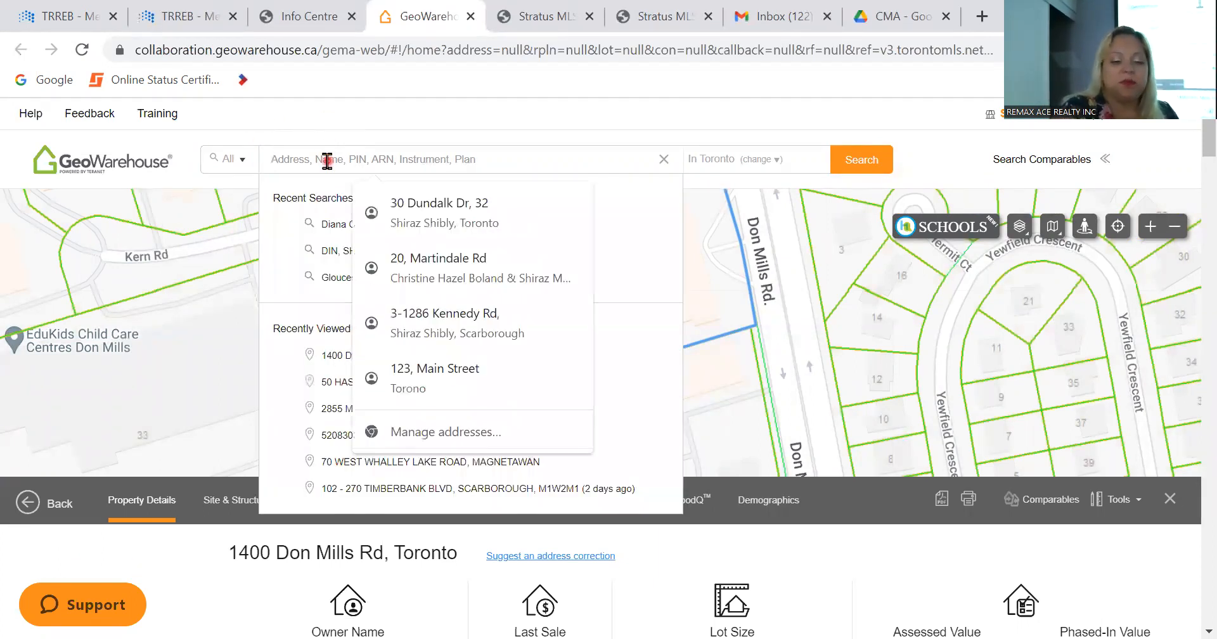
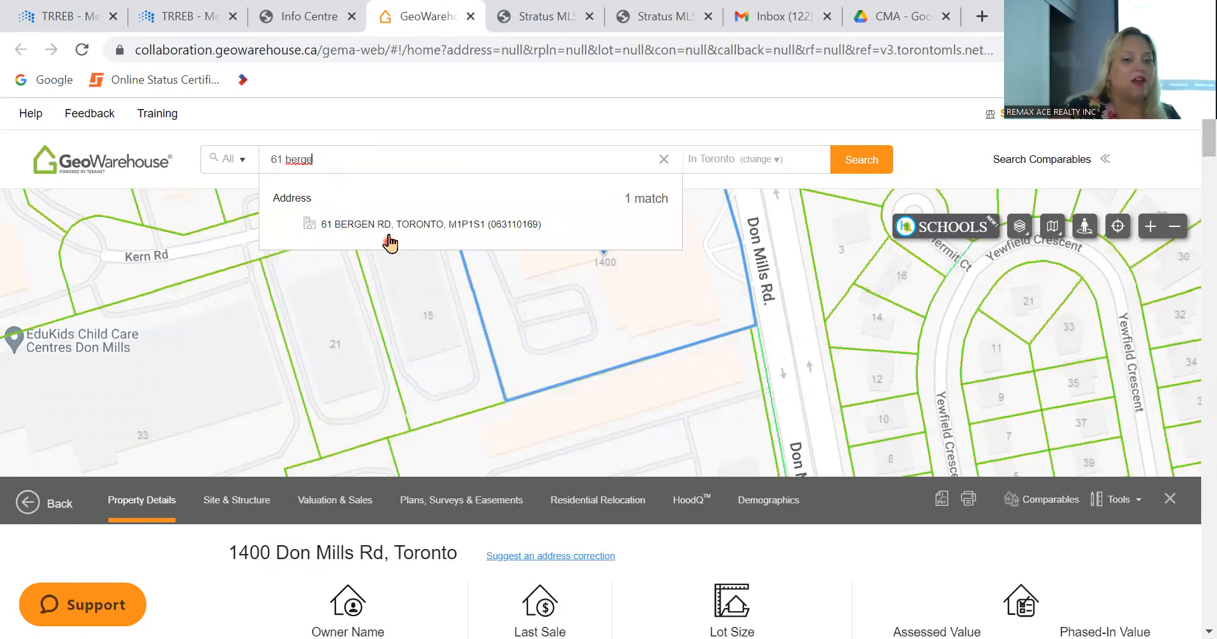
pyautogui.click(390, 226)
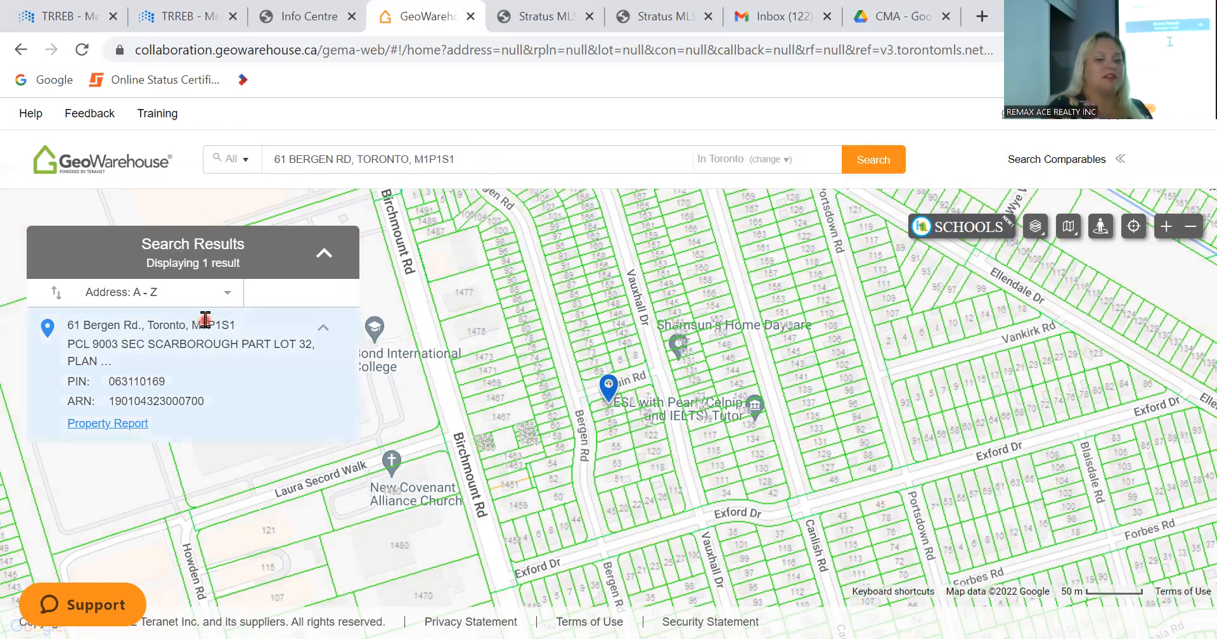
pyautogui.click(93, 431)
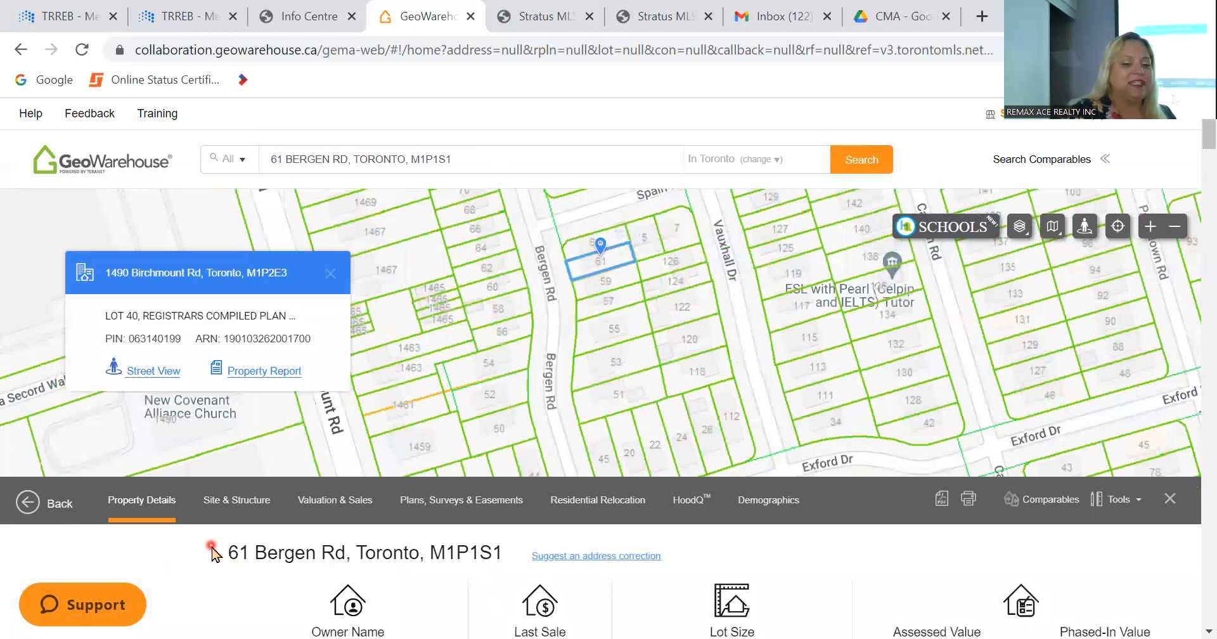
# Step: Review the GeoWarehouse report's ownership, lot size, assessed value, property details, structure, sales history and reports available for purchase
pyautogui.scroll(-3, 211, 551)
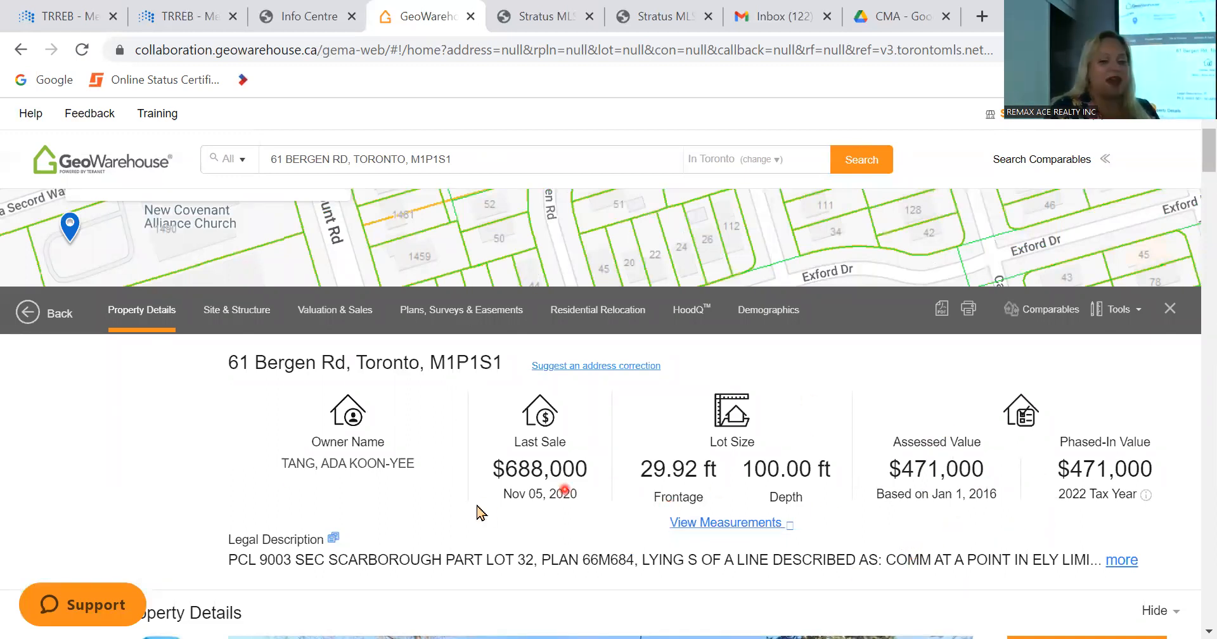
pyautogui.scroll(-3, 264, 484)
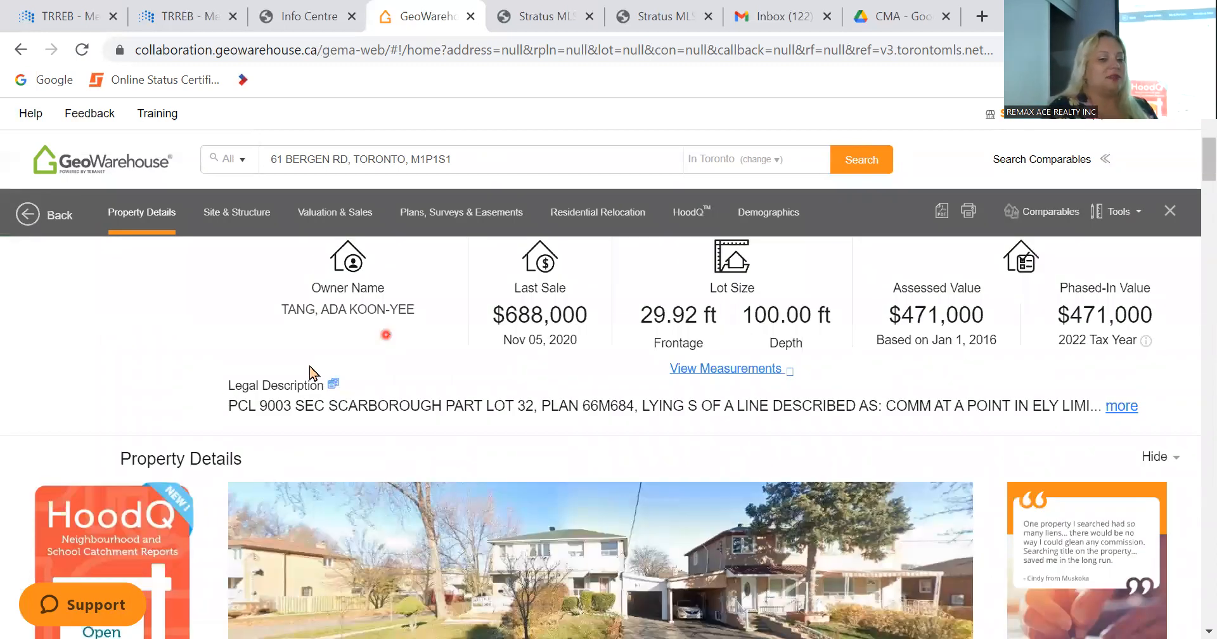
pyautogui.scroll(-10, 9, 454)
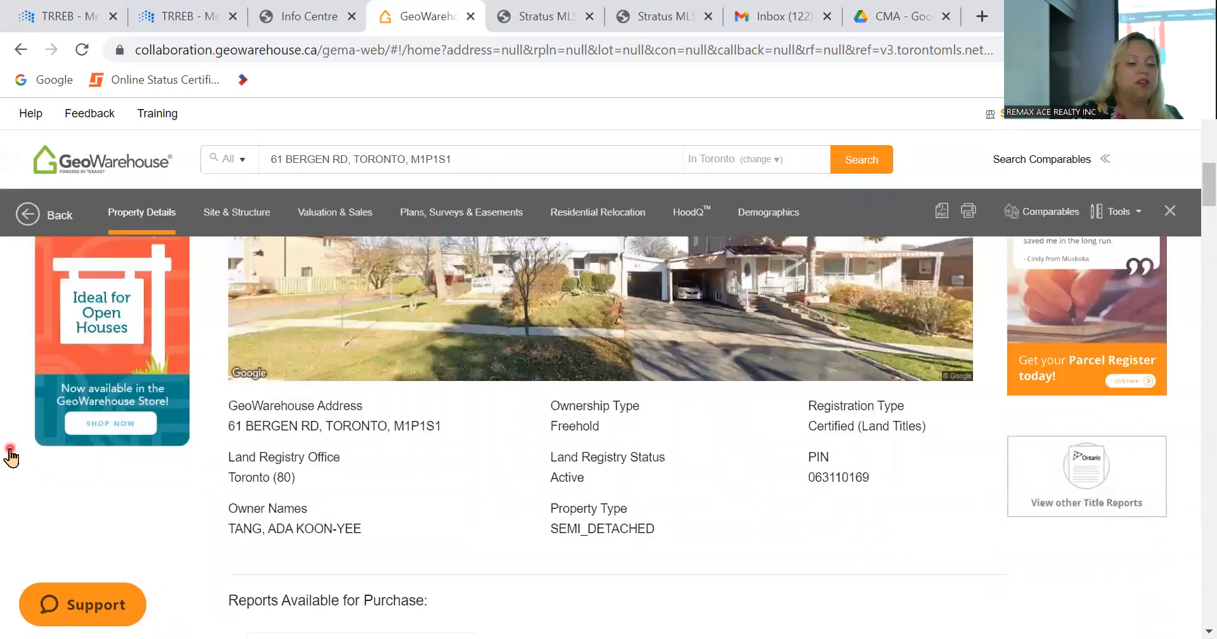
pyautogui.scroll(3, 10, 454)
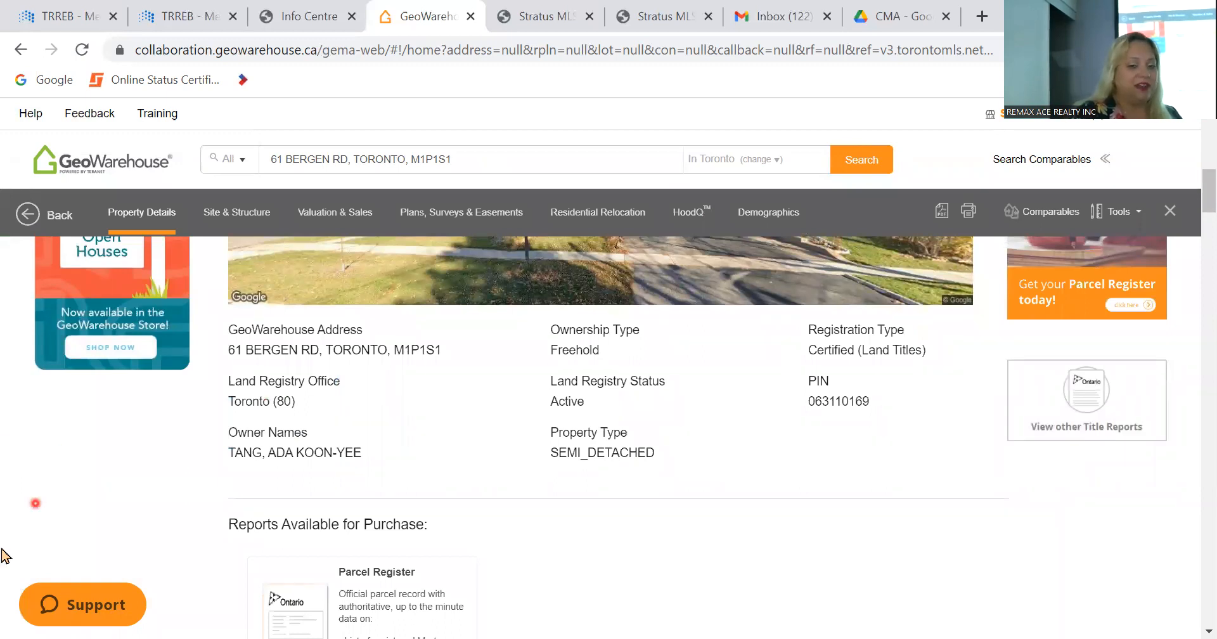
pyautogui.scroll(-15, 61, 543)
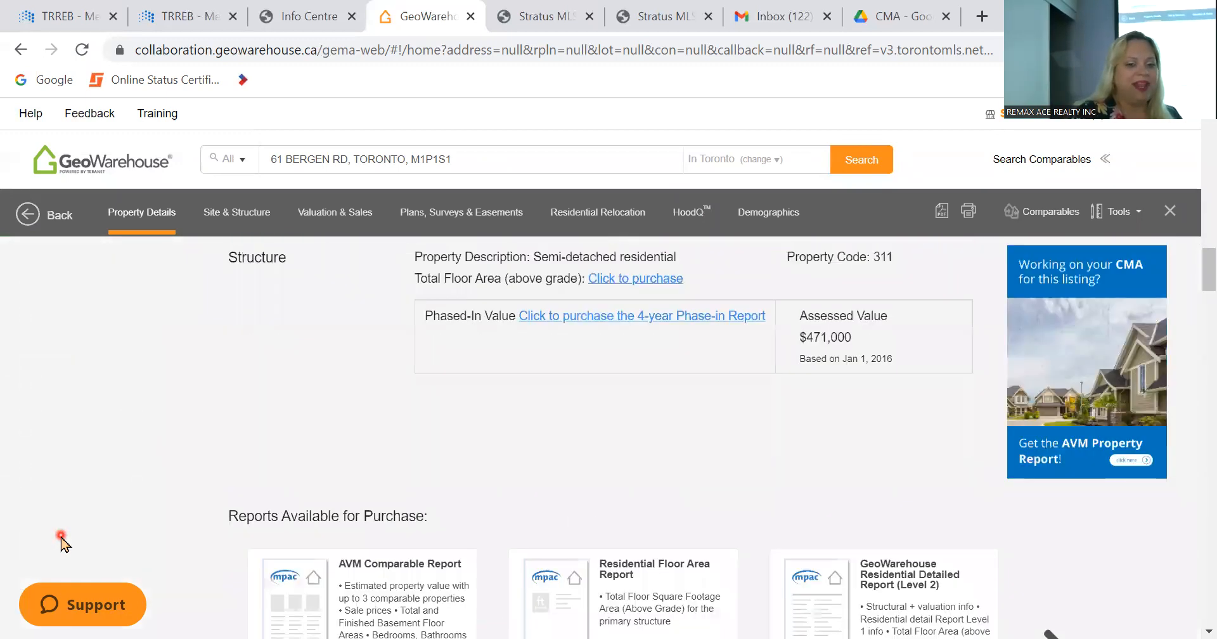
pyautogui.scroll(-4, 62, 543)
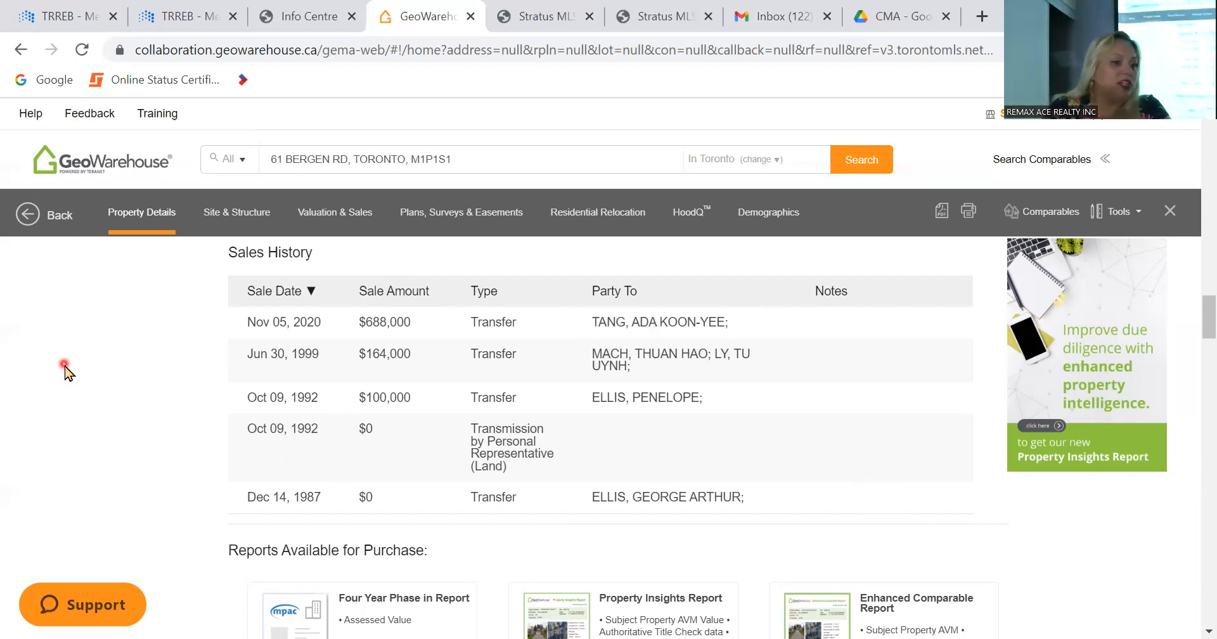
pyautogui.scroll(2, 67, 371)
pyautogui.scroll(-5, 67, 371)
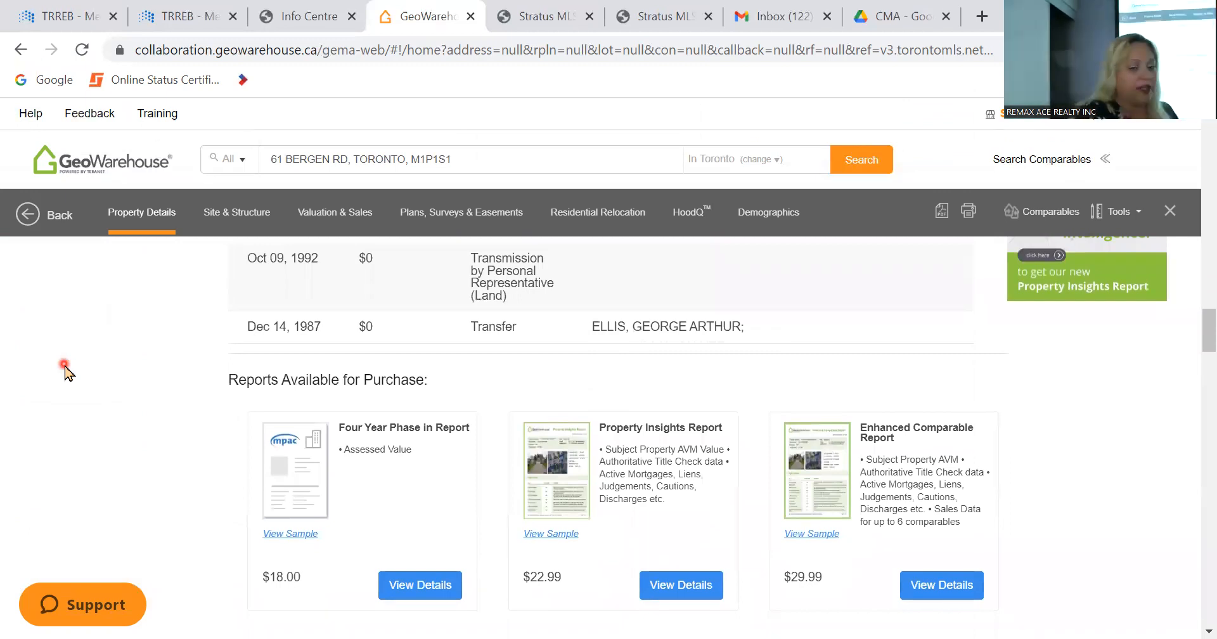
pyautogui.scroll(4, 67, 371)
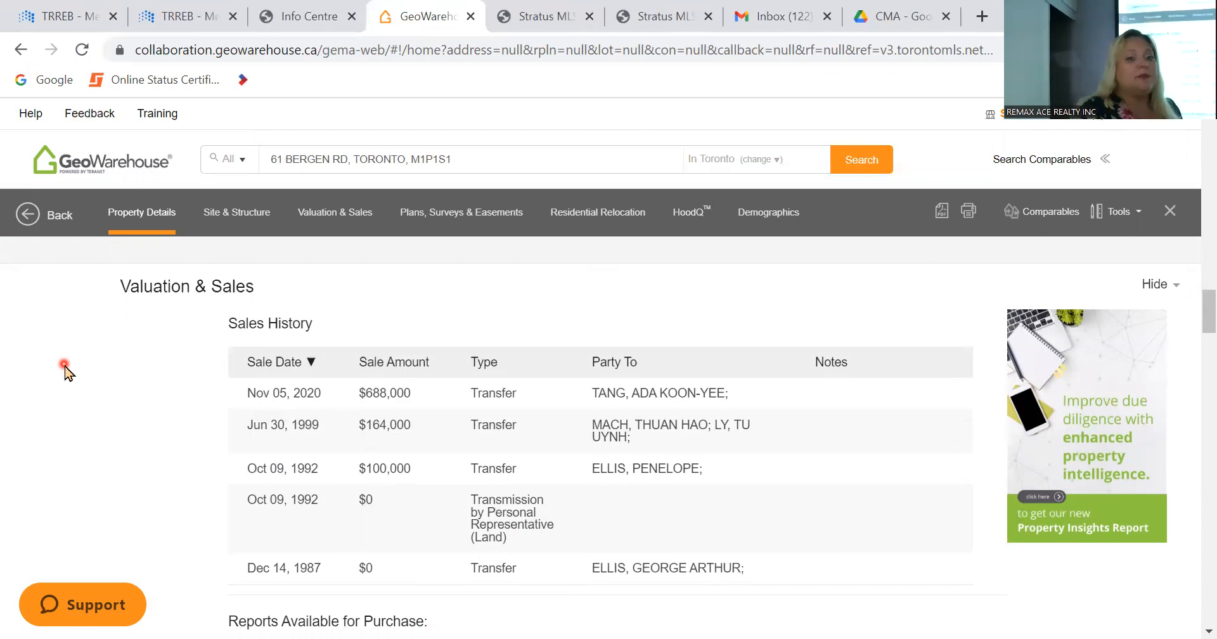
# Step: Open Public Records from the Stratus MLS Info Centre, search for the subject property's street address and open its property detail
pyautogui.click(523, 15)
pyautogui.click(427, 16)
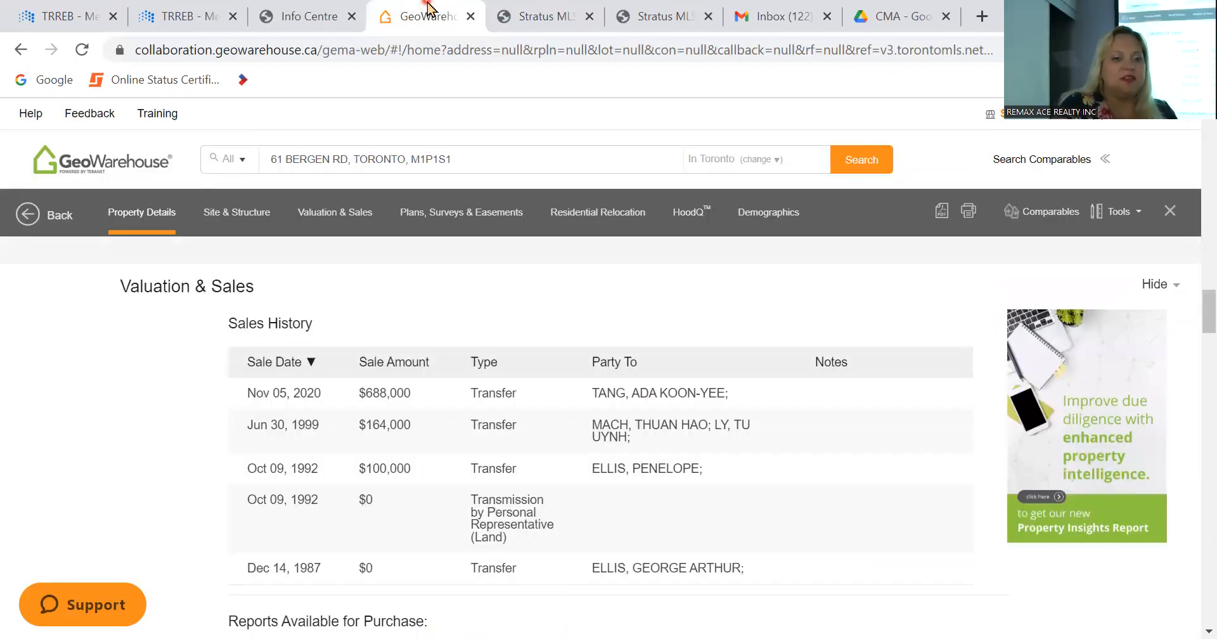
pyautogui.click(309, 16)
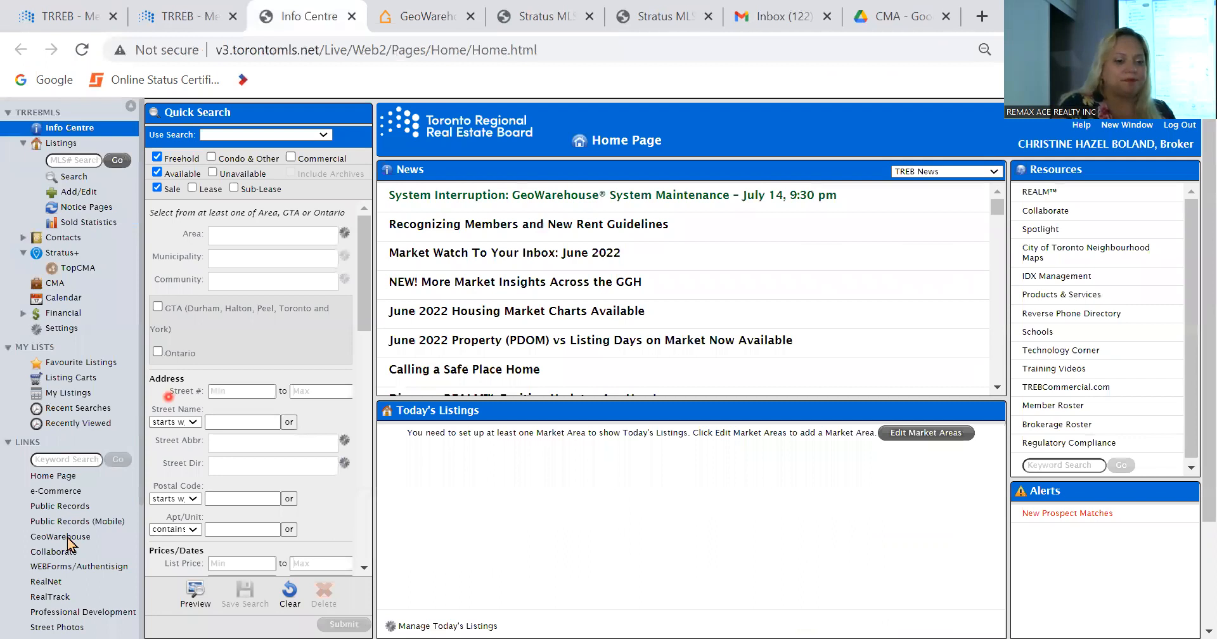
pyautogui.click(85, 507)
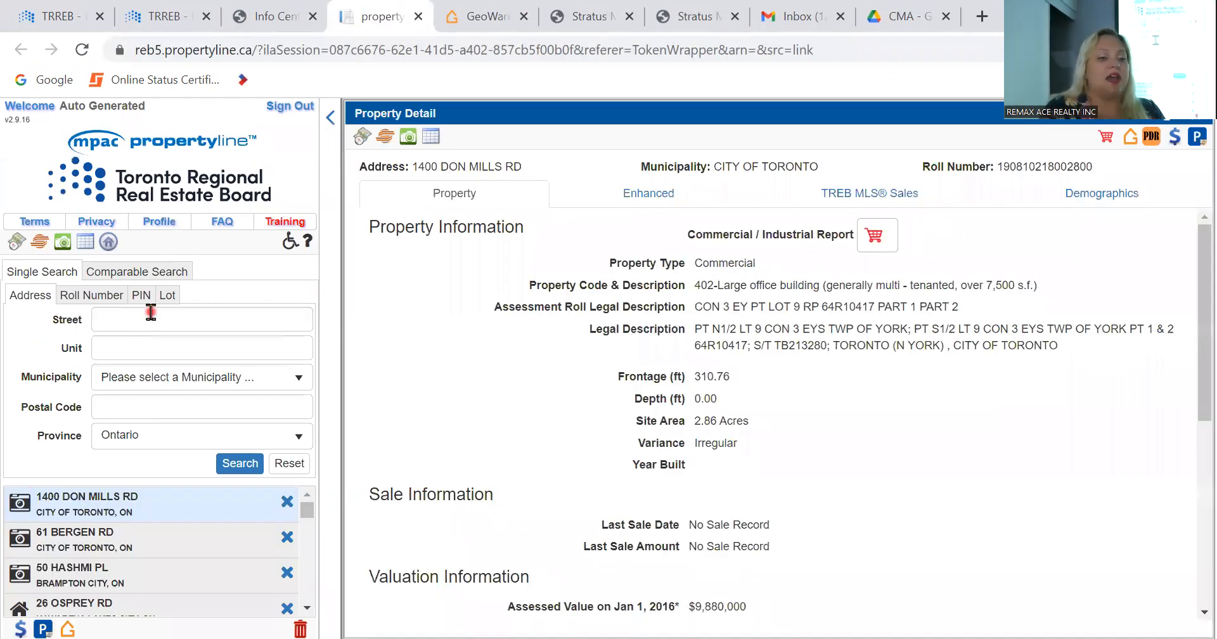
pyautogui.click(151, 313)
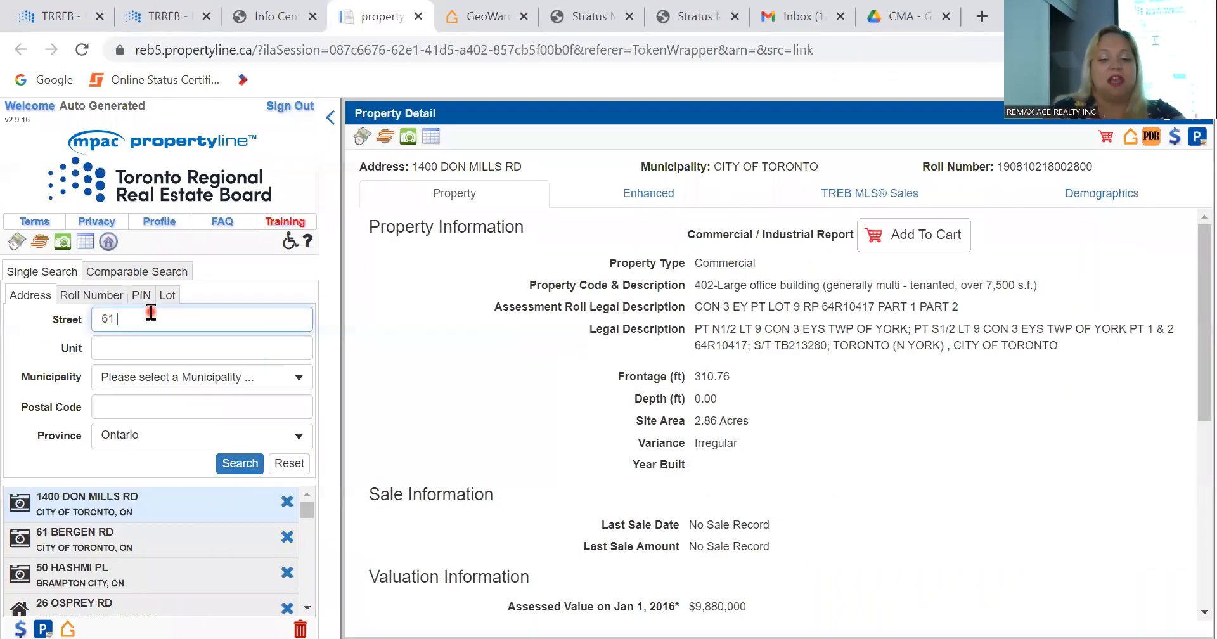
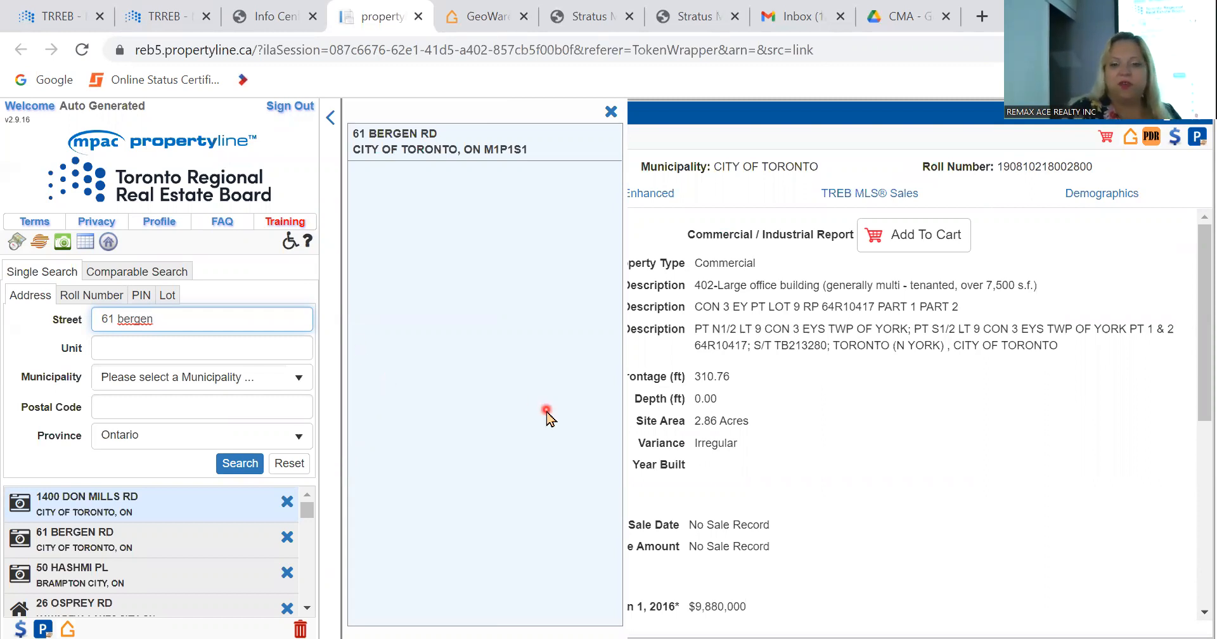
pyautogui.click(389, 146)
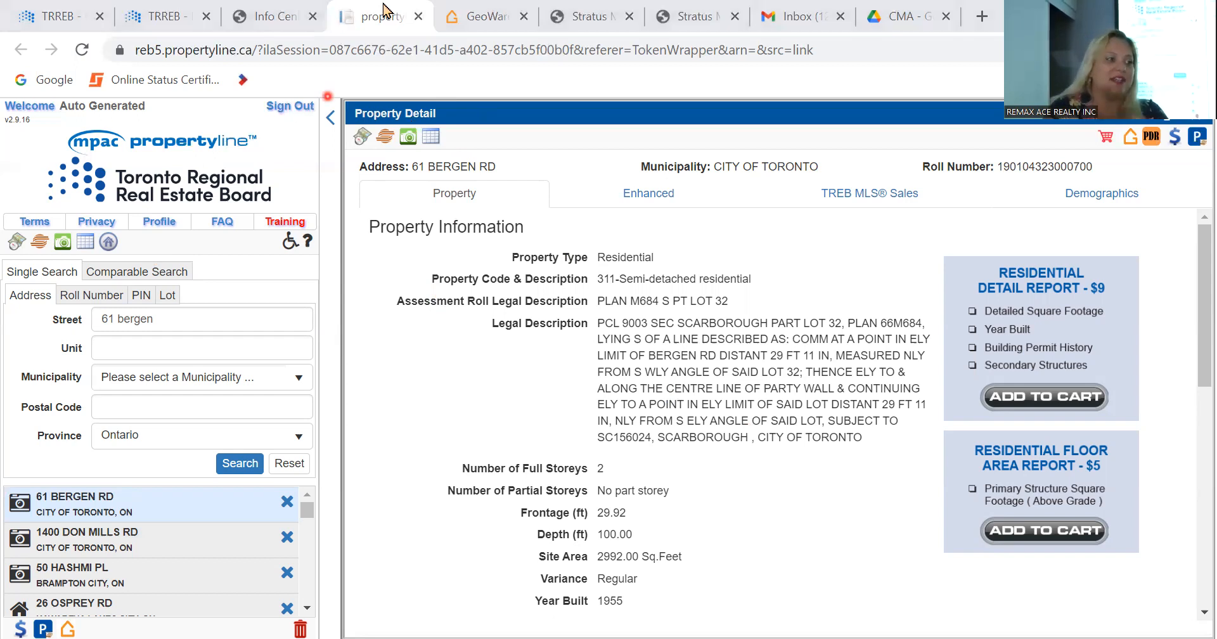
# Step: Close the public records, GeoWarehouse and Stratus MLS pages, and switch to the CMA folder in Google Drive
pyautogui.click(419, 28)
pyautogui.click(420, 28)
pyautogui.click(420, 19)
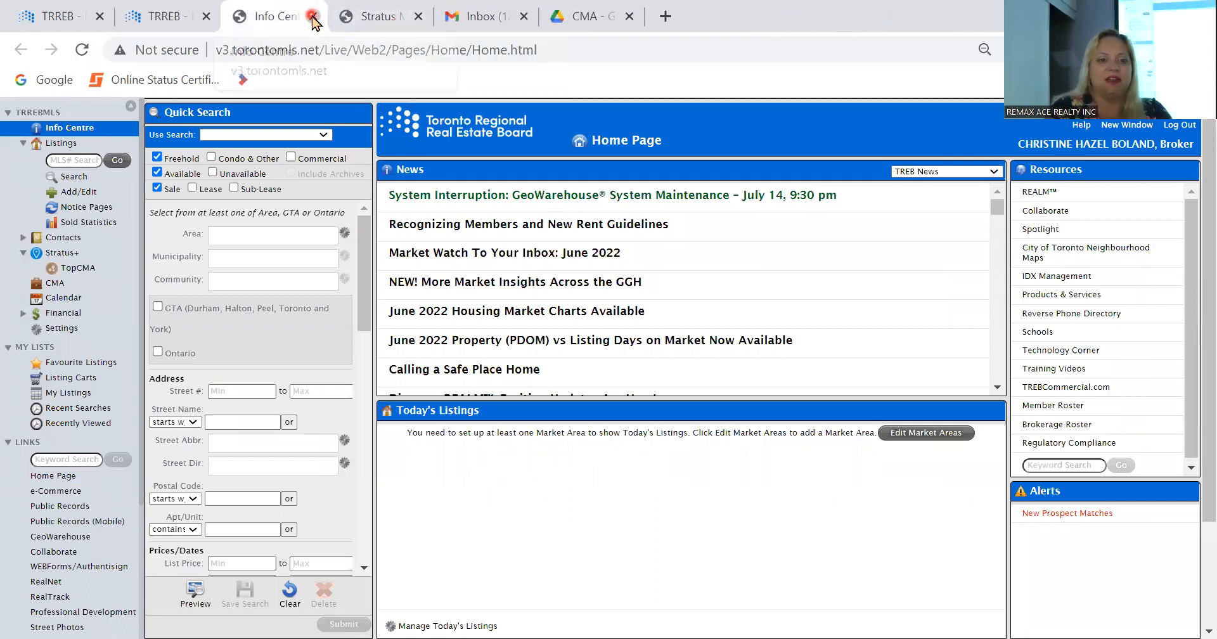
pyautogui.click(312, 18)
pyautogui.click(312, 18)
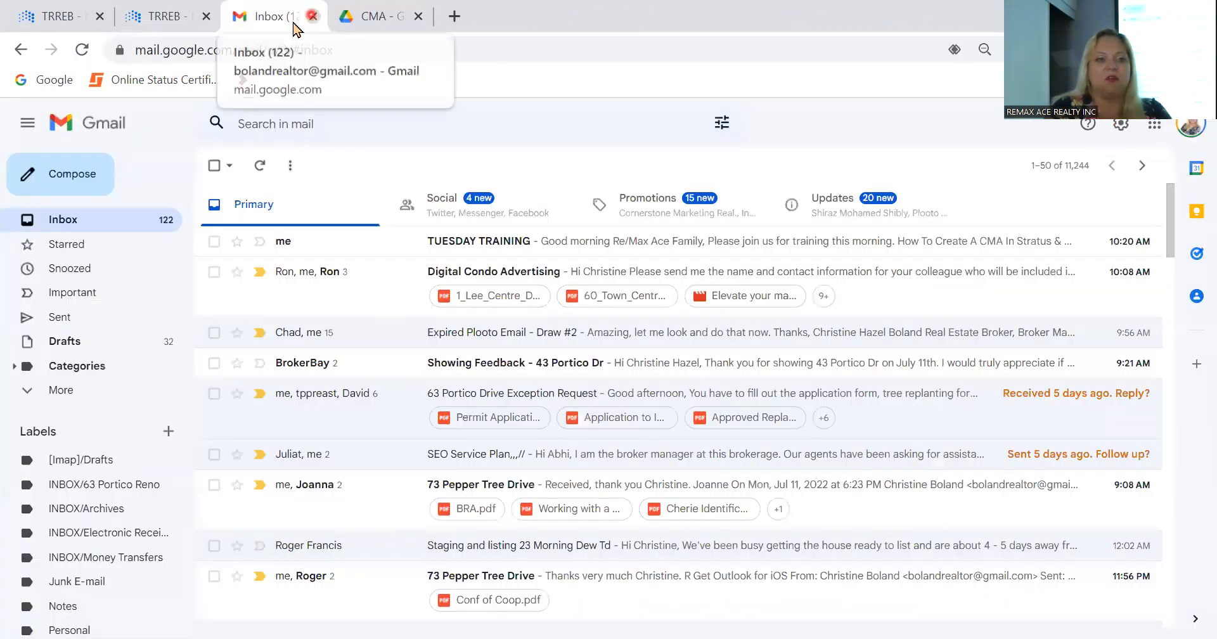
pyautogui.click(395, 15)
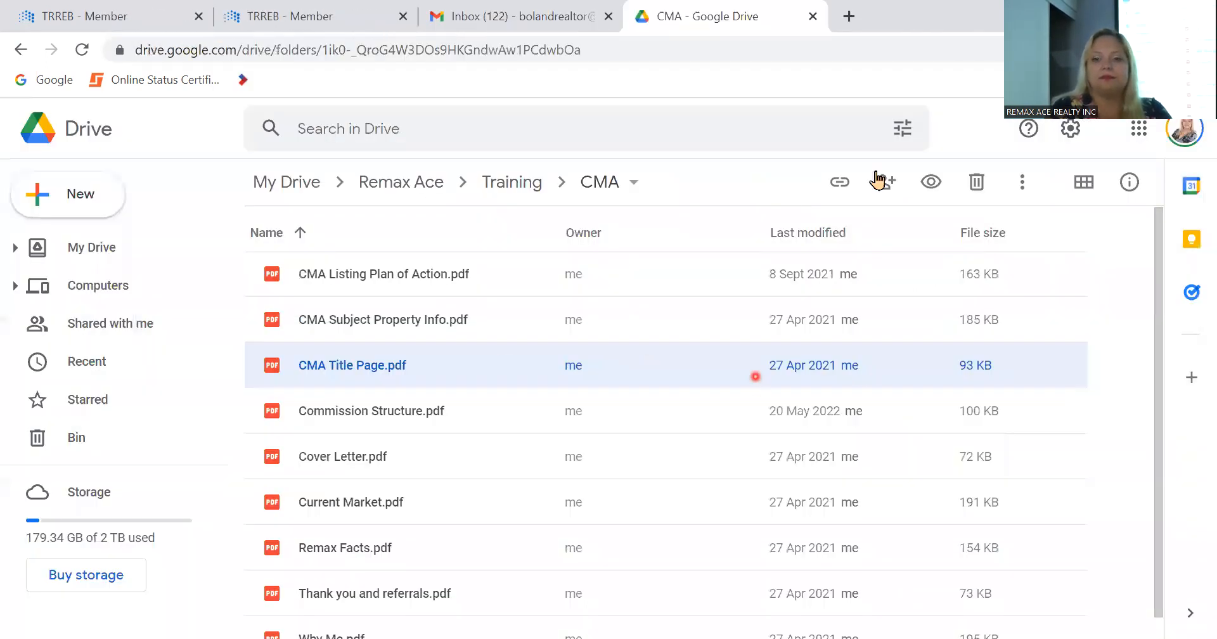
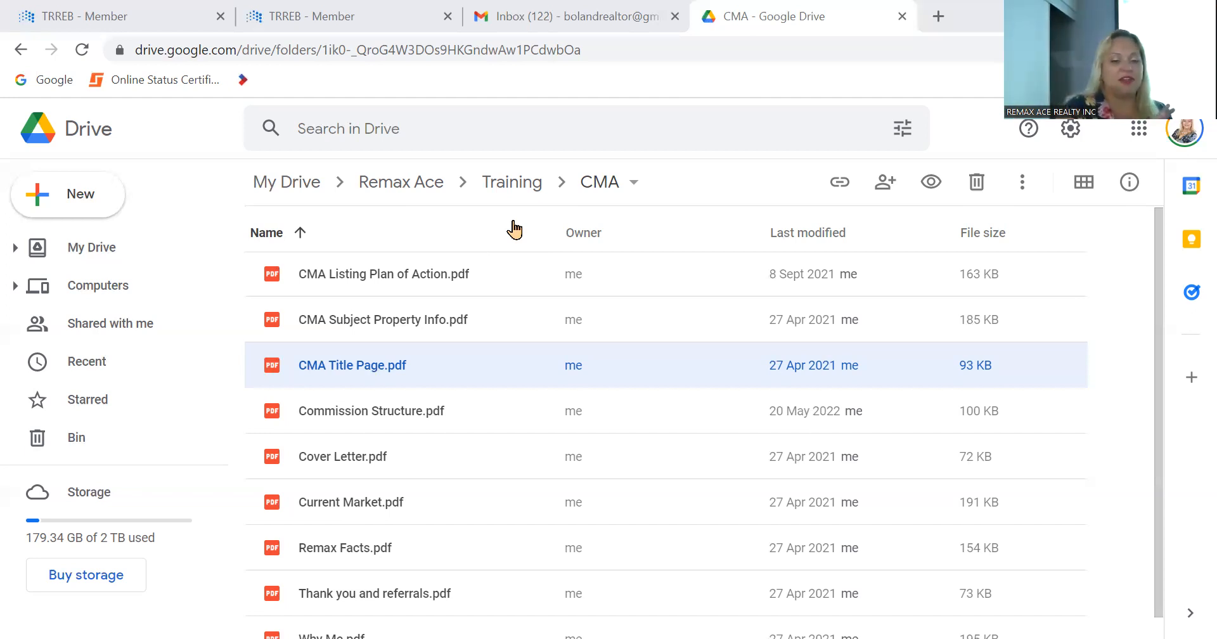
# Step: Open Why Me.pdf from the CMA folder, review the agent's promises and objectives, and close the preview
pyautogui.scroll(-1, 366, 355)
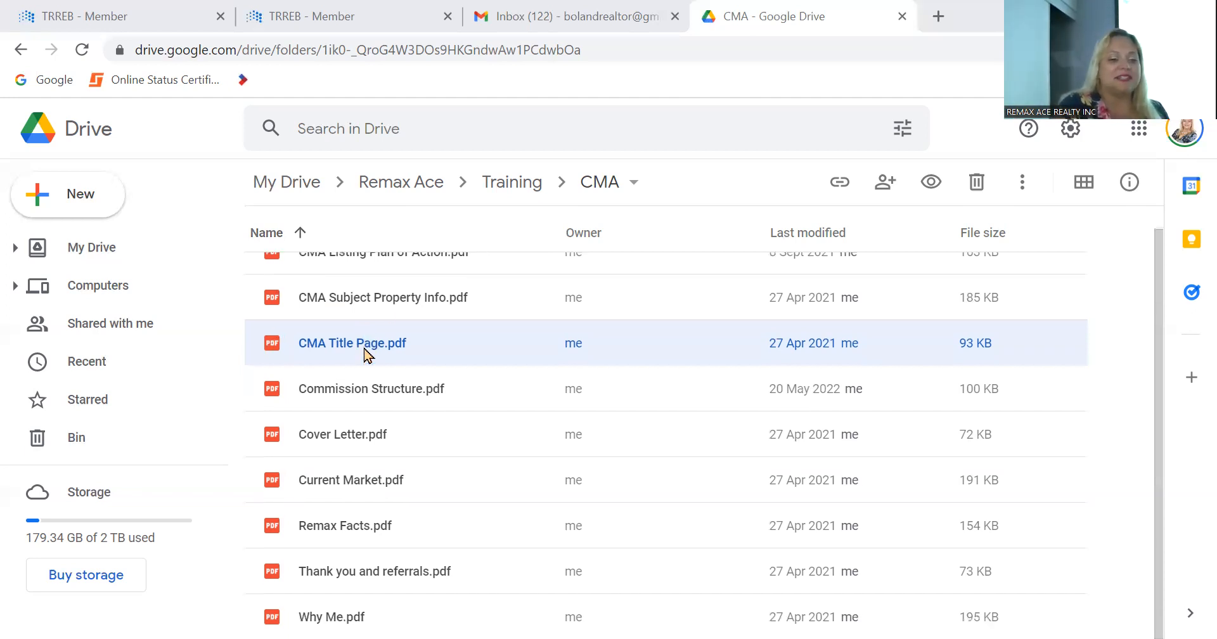
pyautogui.scroll(1, 367, 355)
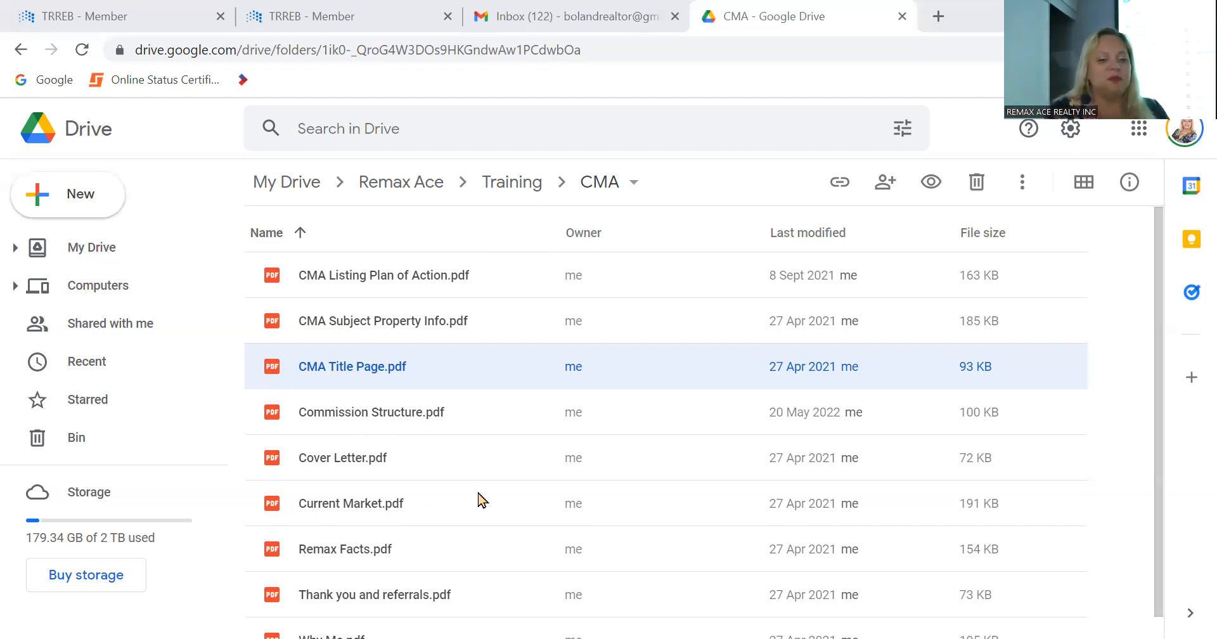
pyautogui.scroll(-1, 479, 498)
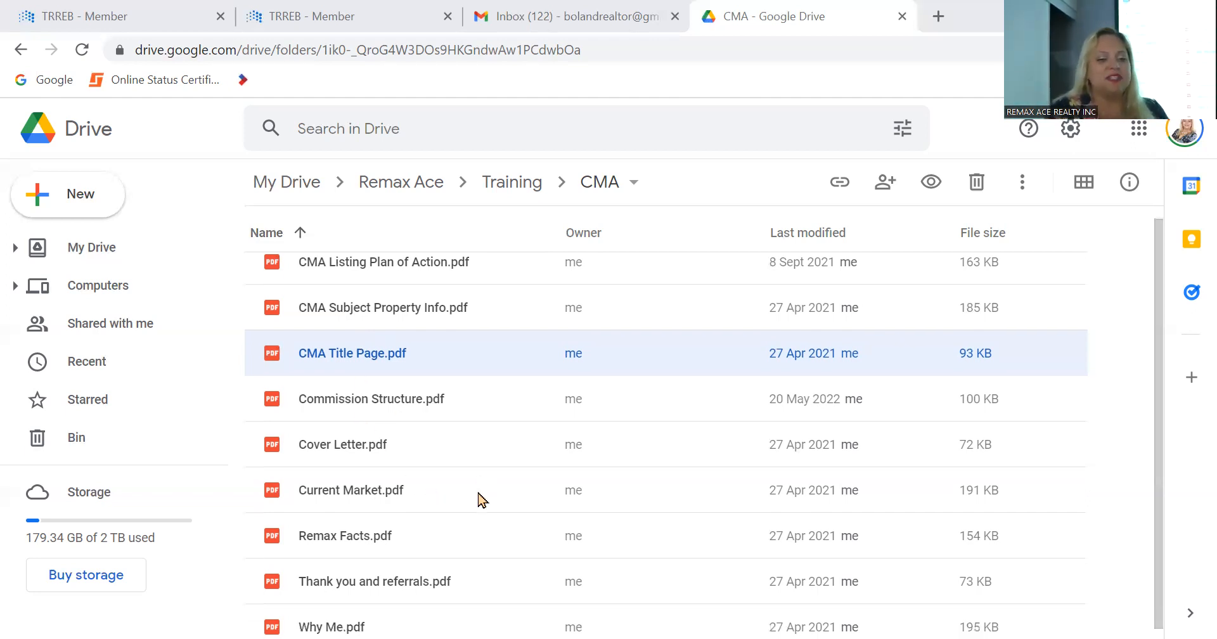
pyautogui.doubleClick(334, 616)
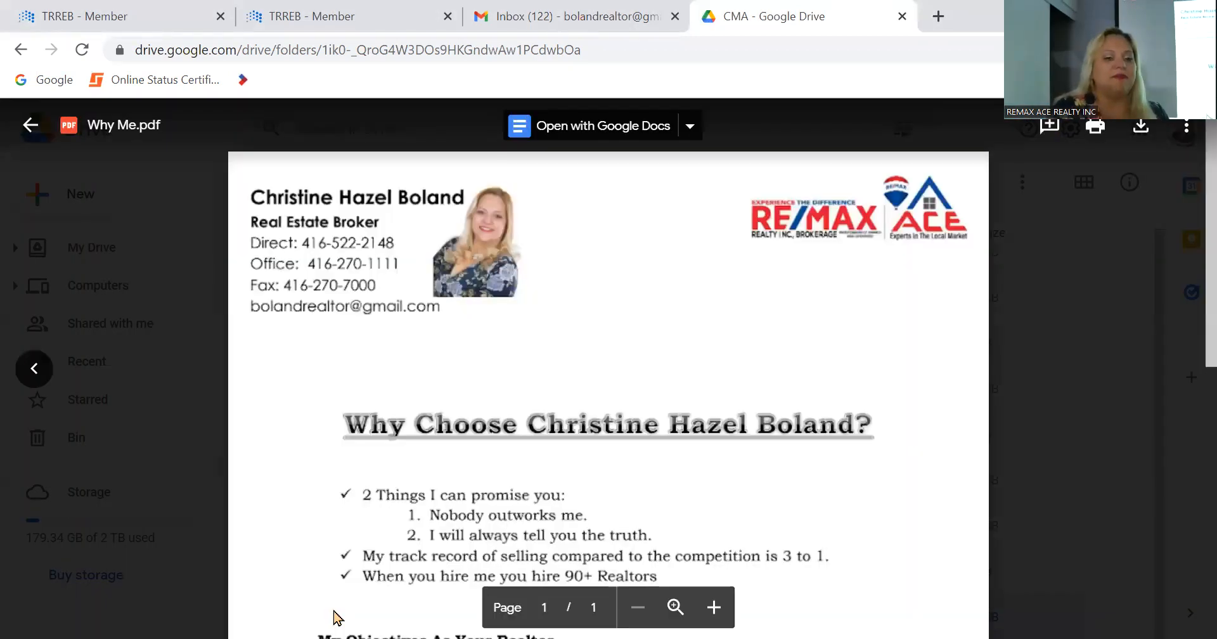
pyautogui.scroll(-4, 455, 380)
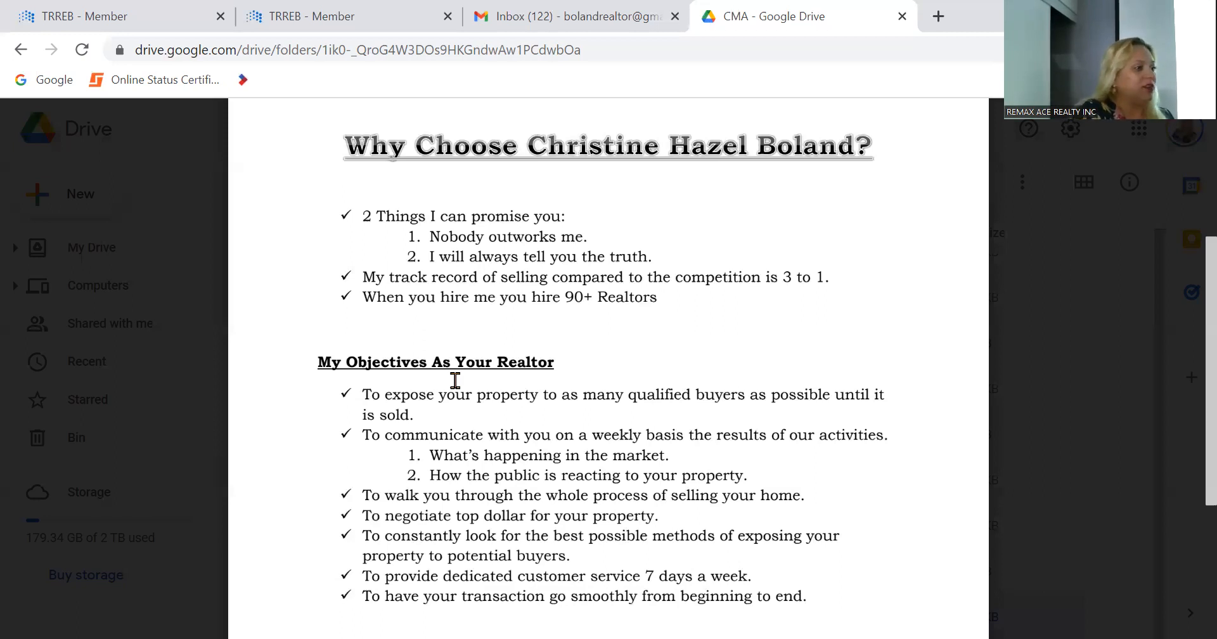
pyautogui.scroll(-3, 455, 380)
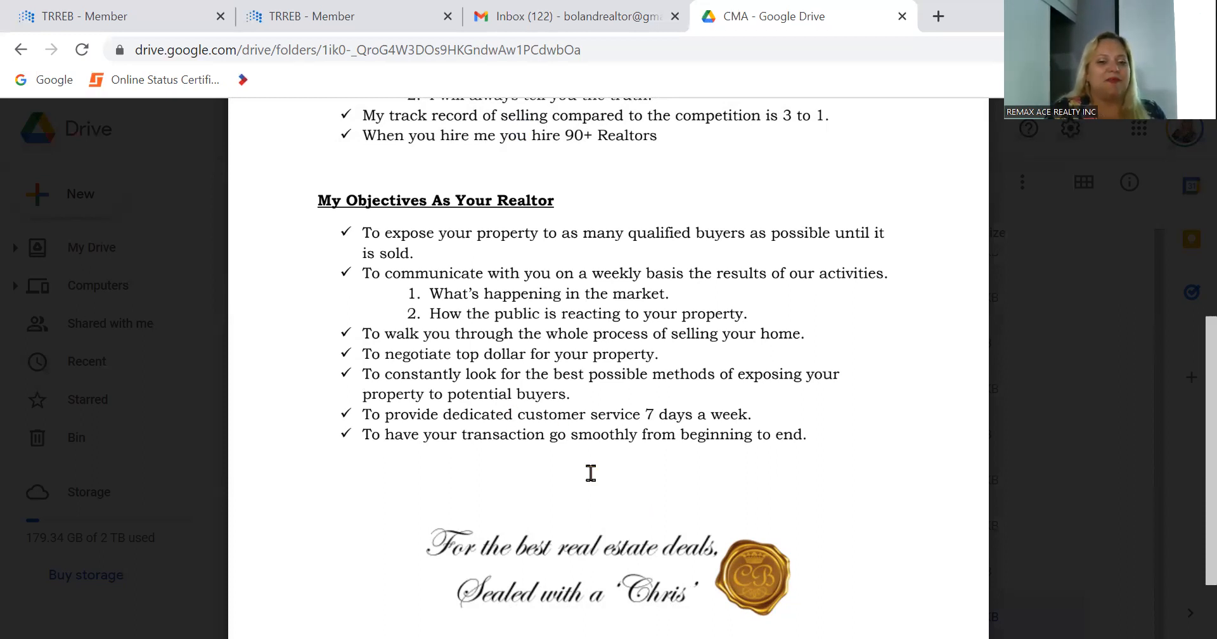
pyautogui.scroll(5, 589, 470)
pyautogui.scroll(-4, 591, 473)
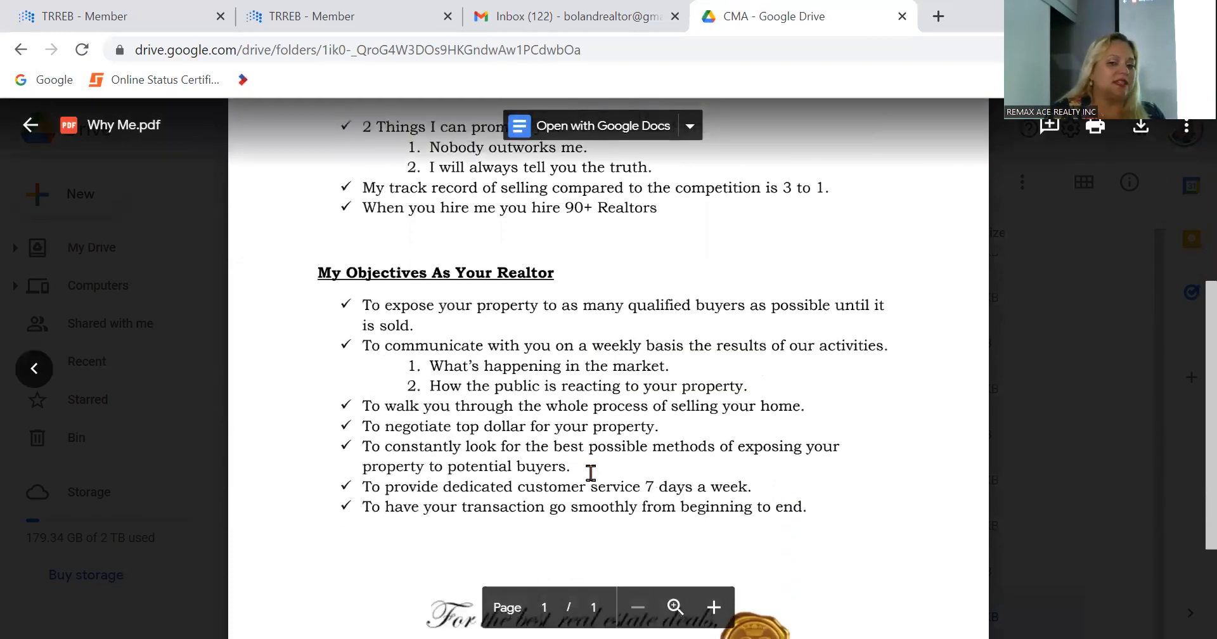
pyautogui.scroll(3, 590, 472)
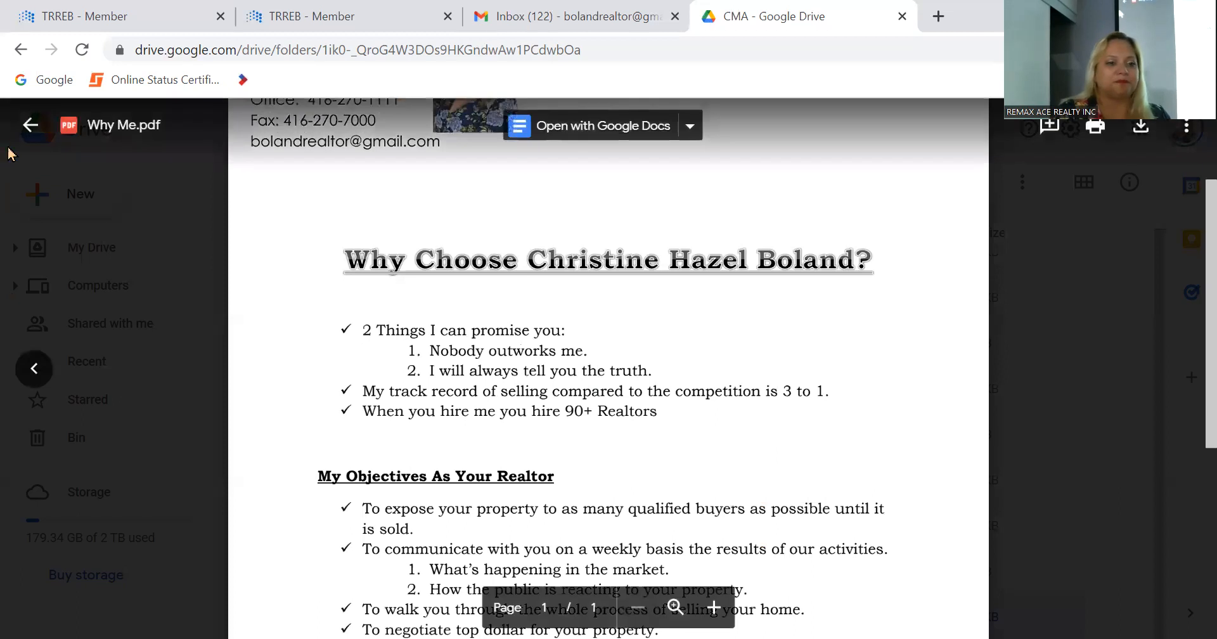
pyautogui.click(24, 128)
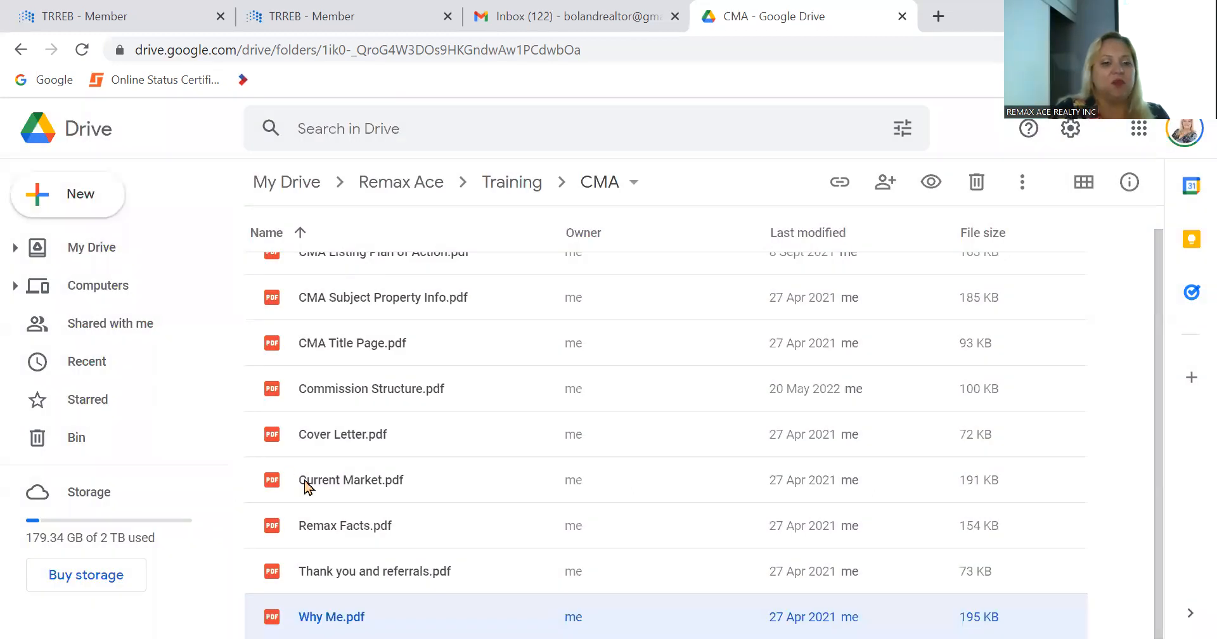
# Step: Open Remax Facts.pdf from the CMA folder, review the reasons to choose Re/Max, and close the preview
pyautogui.doubleClick(322, 528)
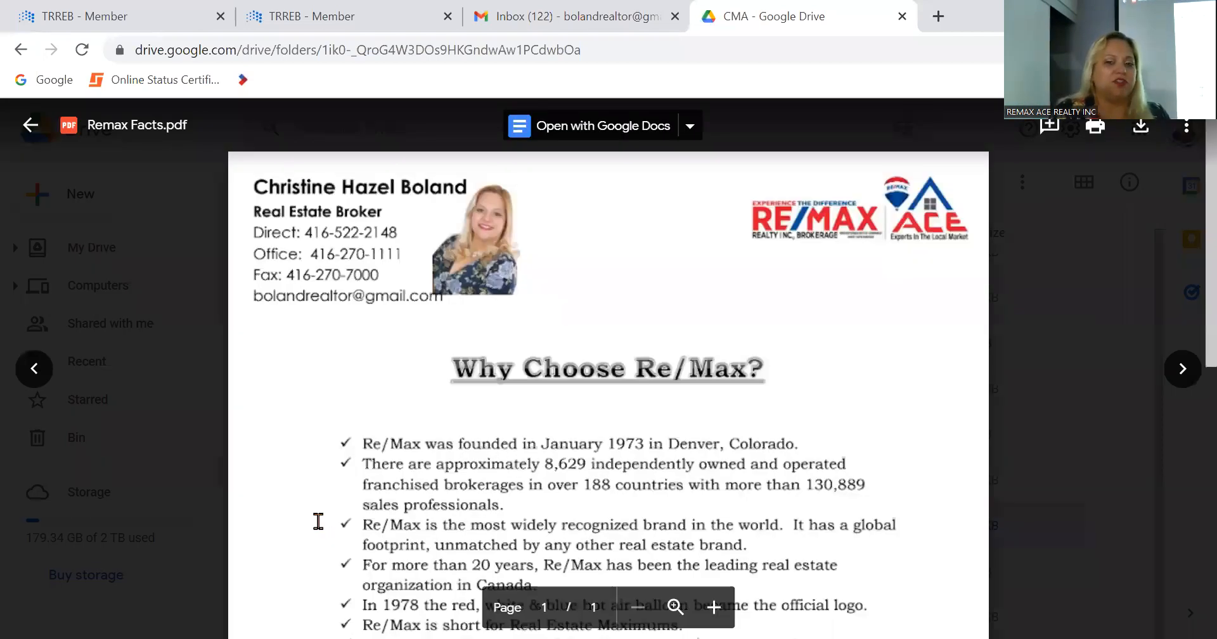
pyautogui.scroll(-3, 318, 521)
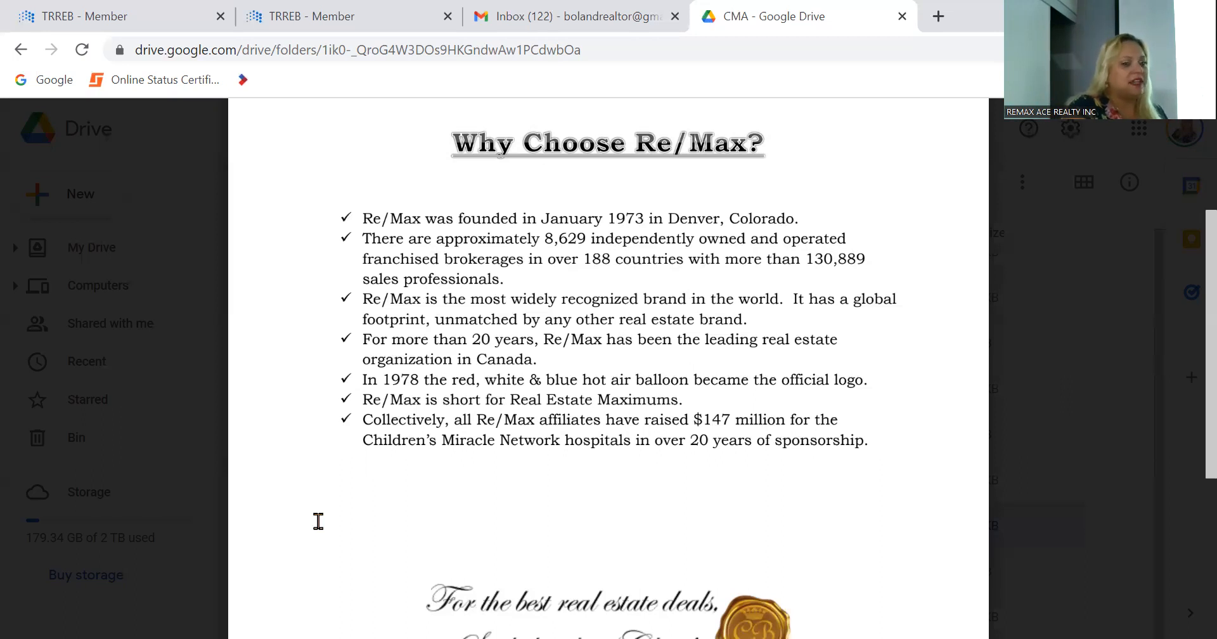
pyautogui.scroll(3, 388, 475)
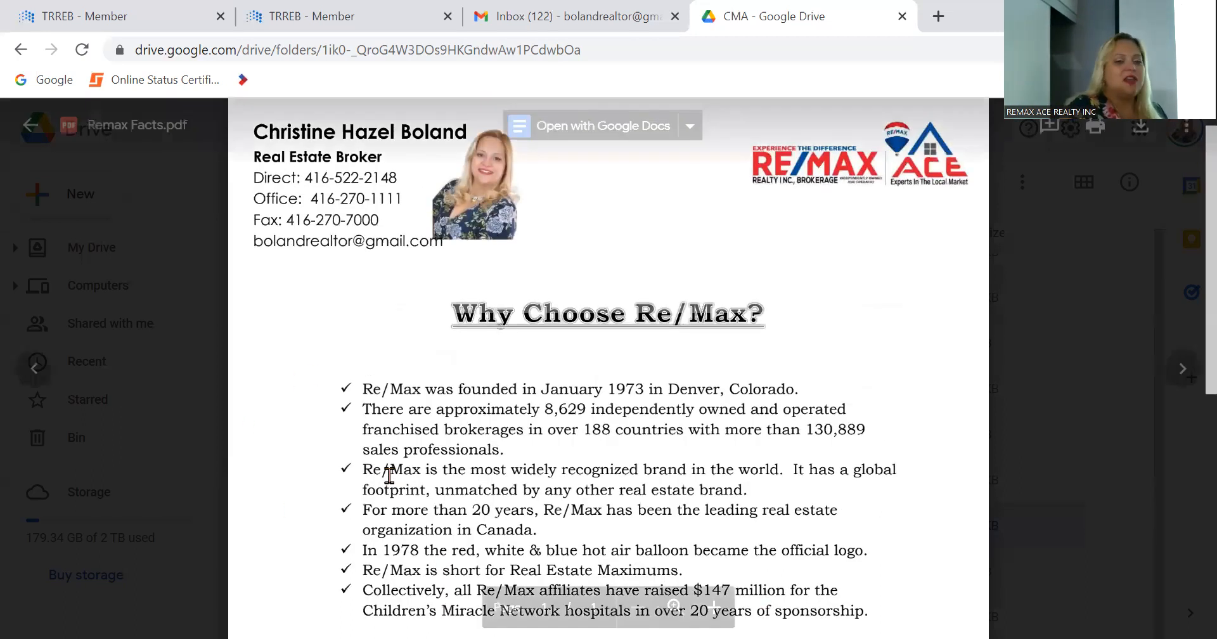
pyautogui.scroll(-2, 389, 476)
pyautogui.scroll(-1, 389, 475)
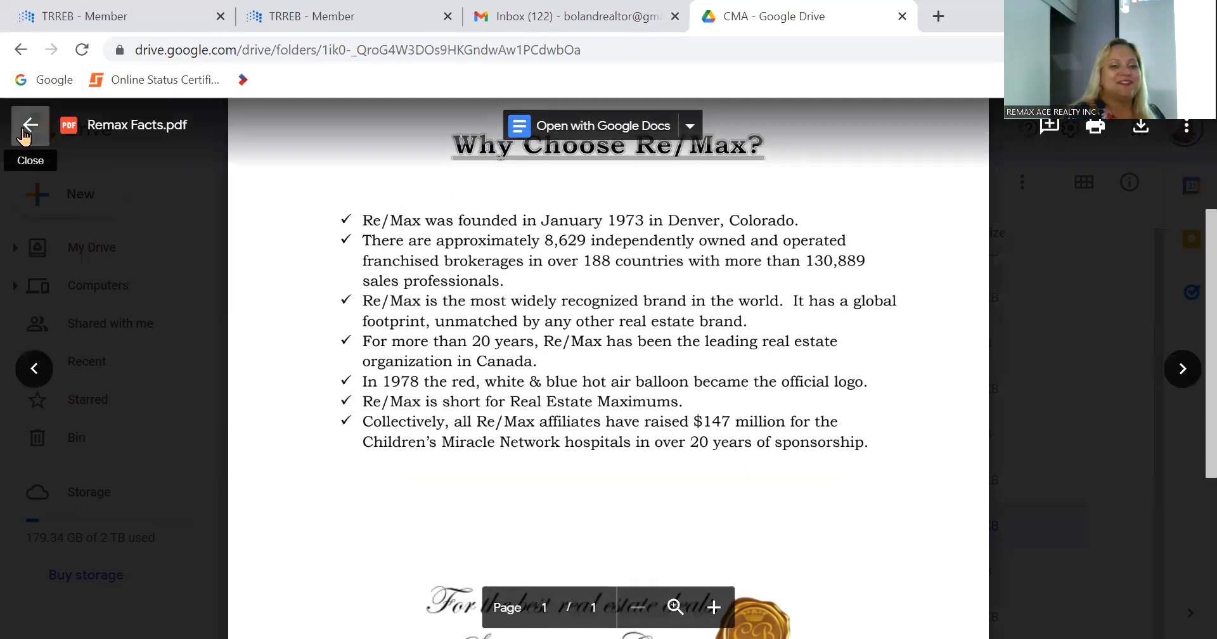
pyautogui.click(30, 126)
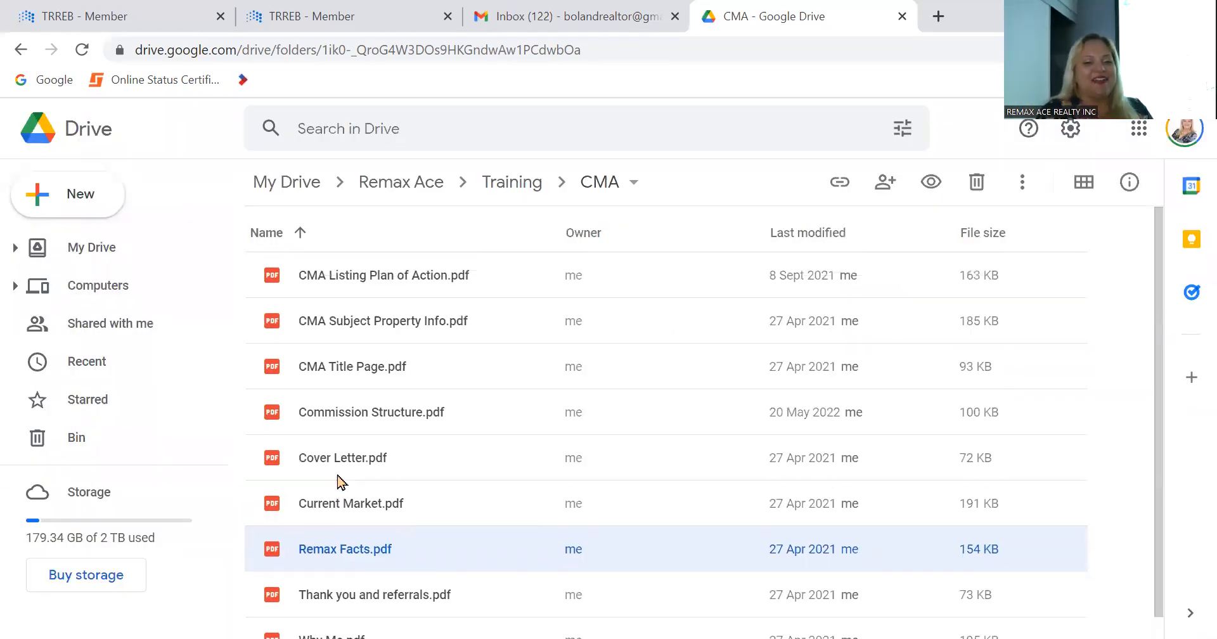
# Step: Open CMA Listing Plan of Action.pdf, review the plans for marketing and selling the property, and close the preview
pyautogui.click(366, 278)
pyautogui.doubleClick(366, 278)
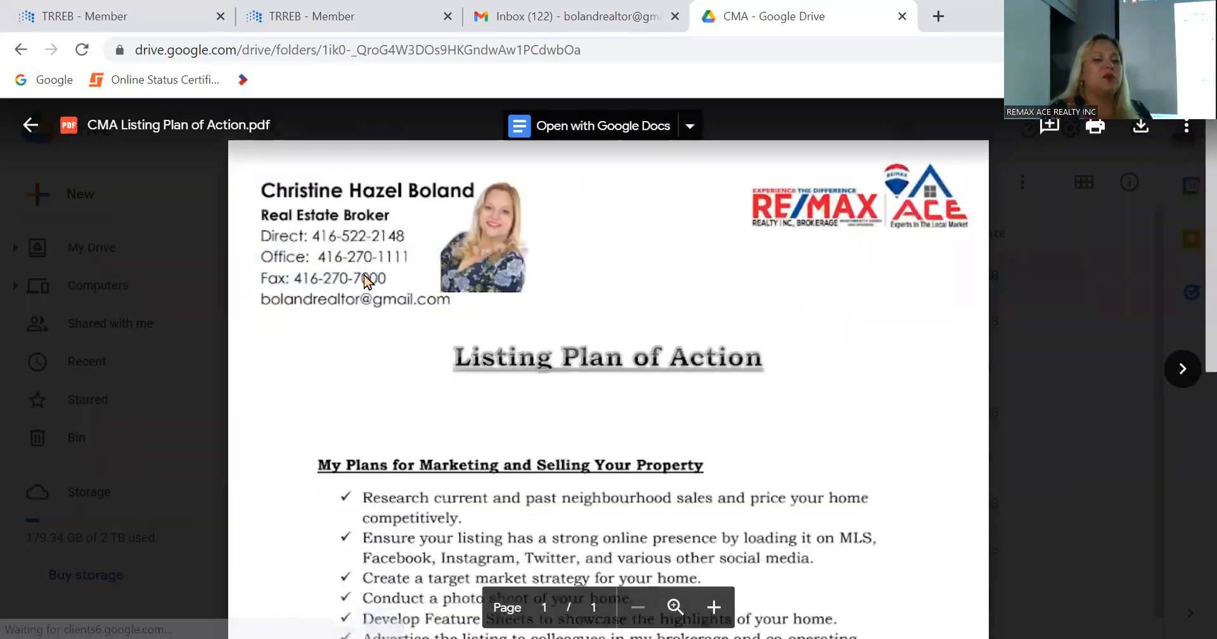
pyautogui.scroll(-3, 367, 278)
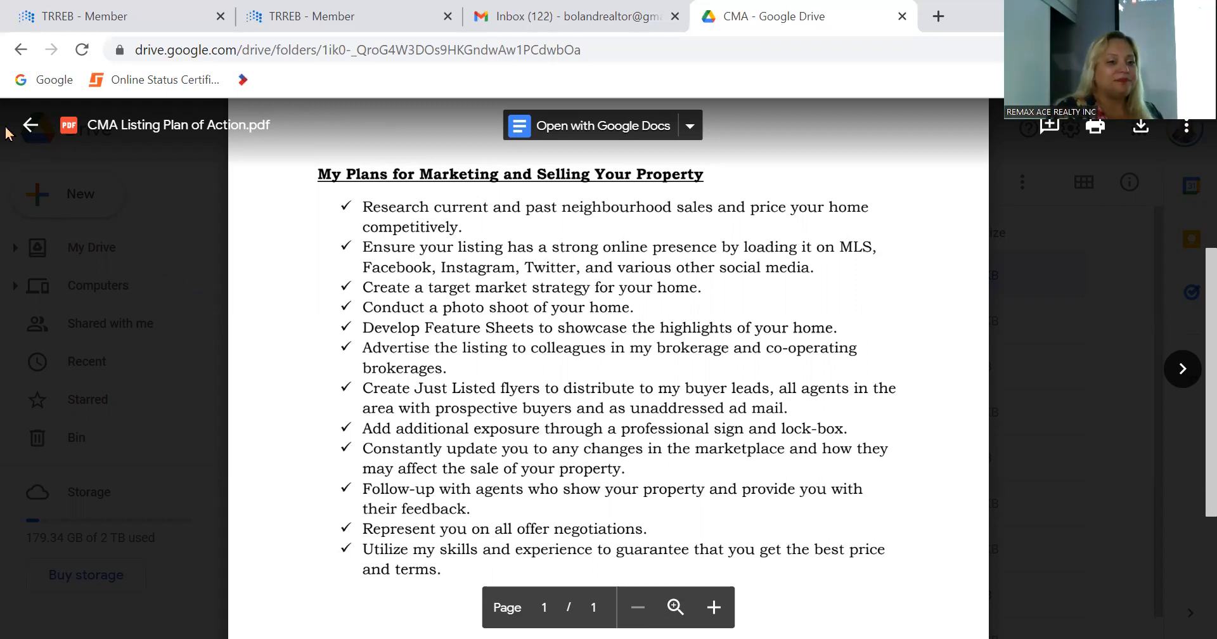
pyautogui.click(25, 127)
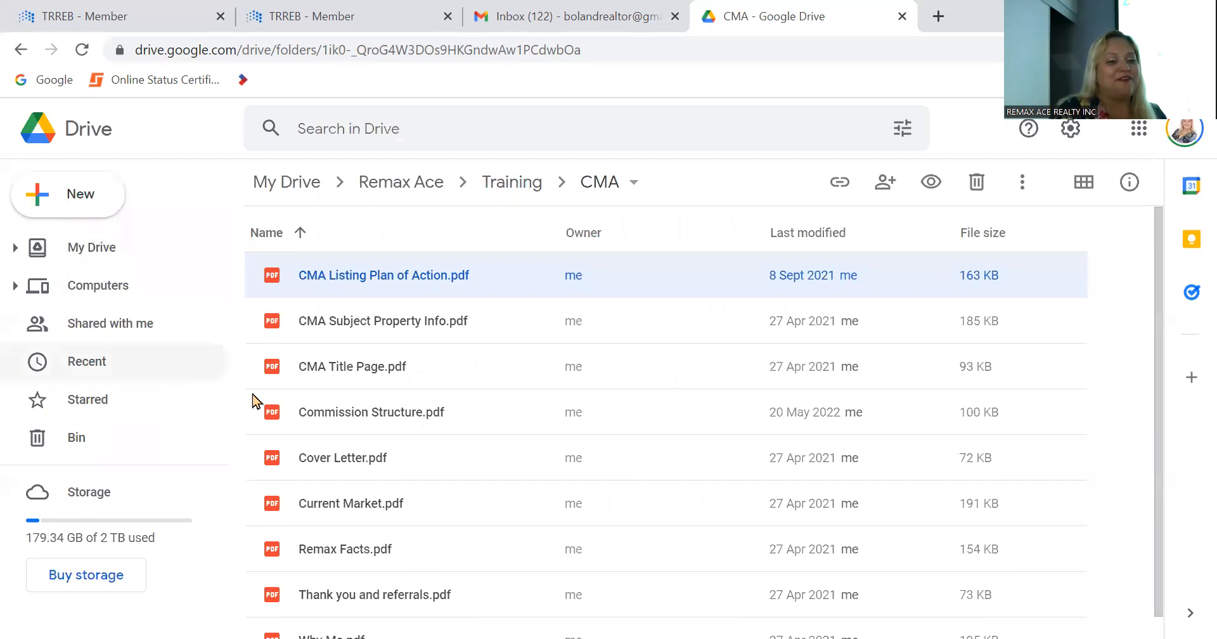
# Step: Open Commission Structure.pdf from the CMA folder and examine its commission split diagram
pyautogui.scroll(-1, 260, 406)
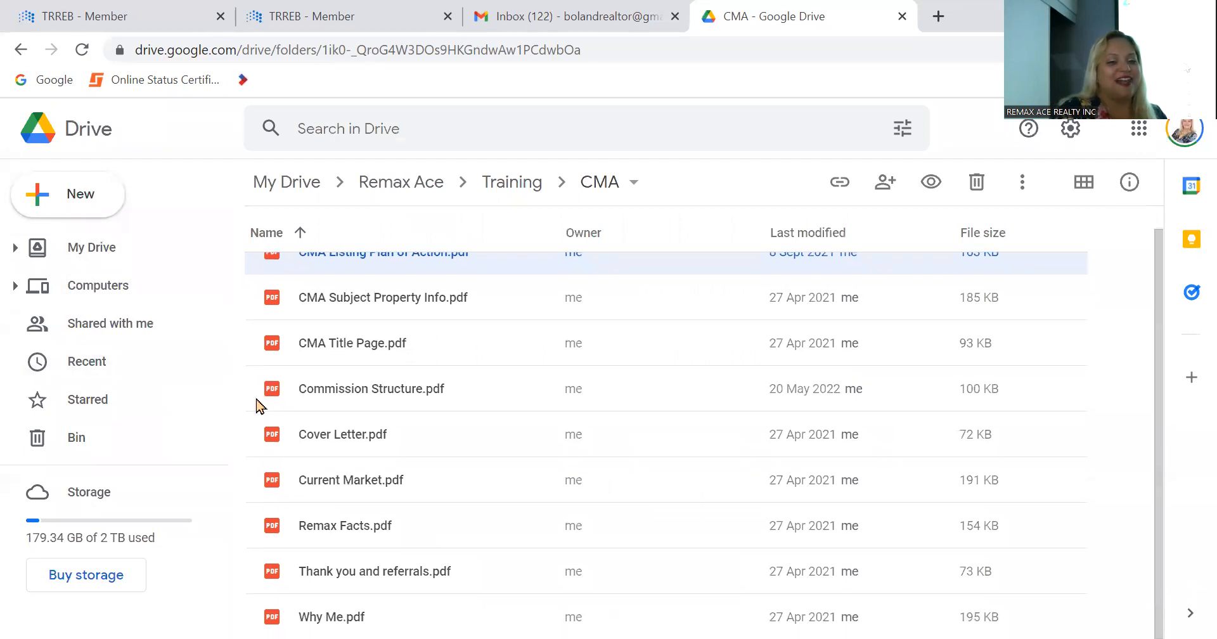
pyautogui.doubleClick(324, 396)
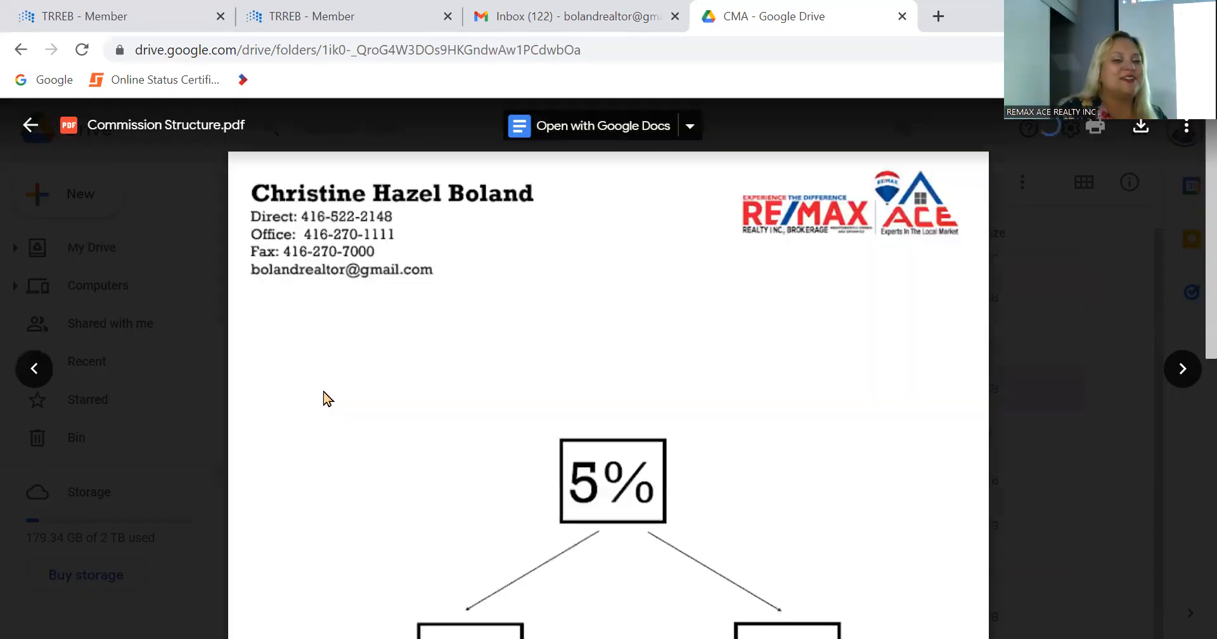
pyautogui.scroll(-5, 323, 390)
pyautogui.scroll(2, 323, 389)
pyautogui.scroll(-1, 323, 389)
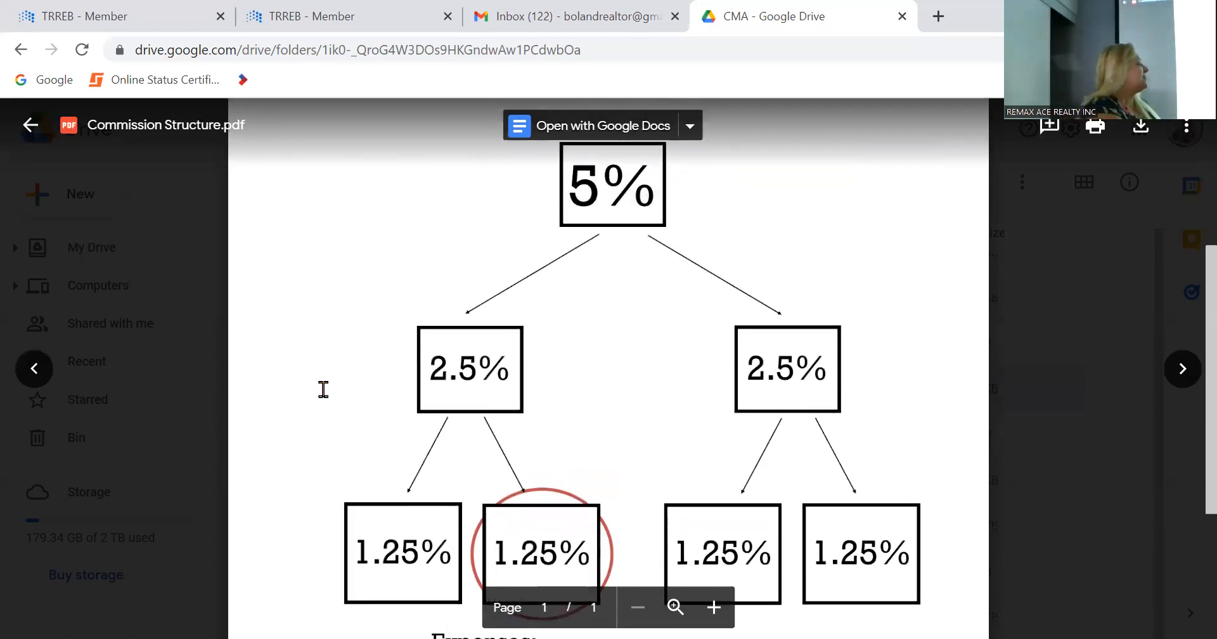
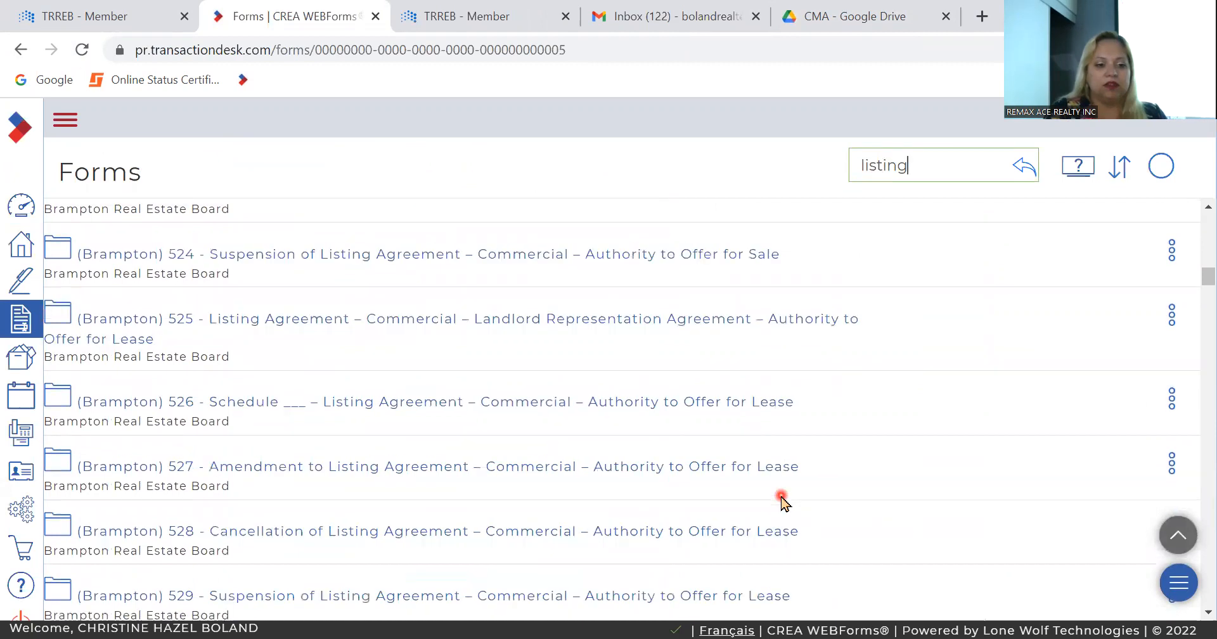
# Step: Find the Toronto 200a Listing Agreement Authority to Offer for Sale among the listing forms and create it as a new standalone form
pyautogui.scroll(-20, 782, 501)
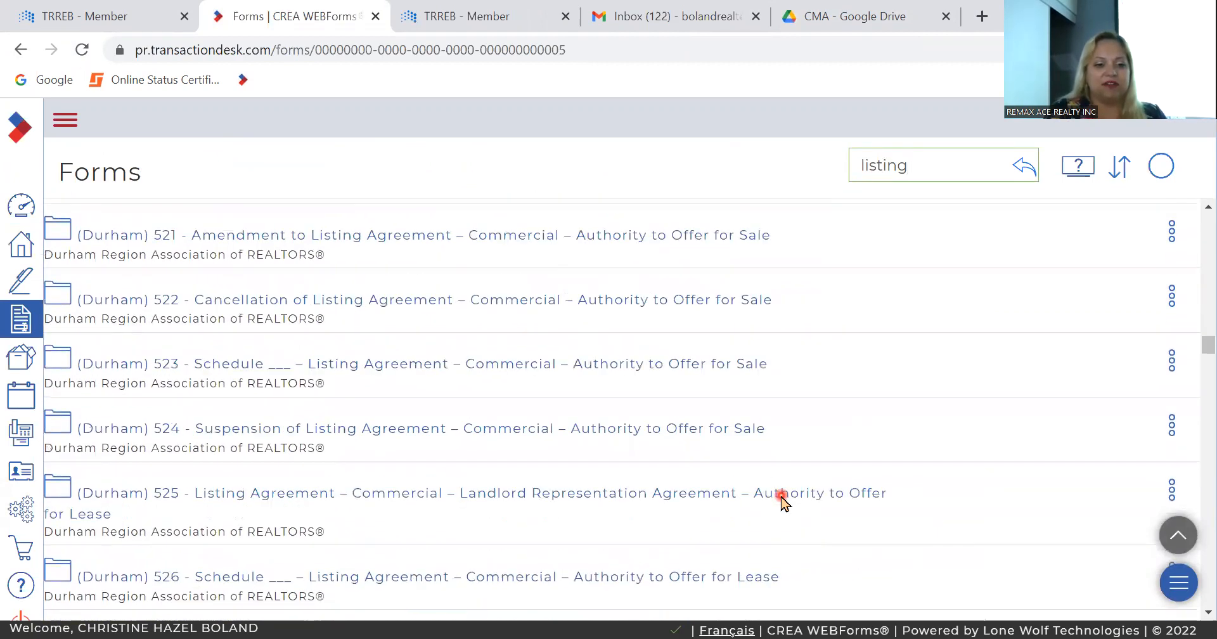
pyautogui.scroll(-4, 782, 502)
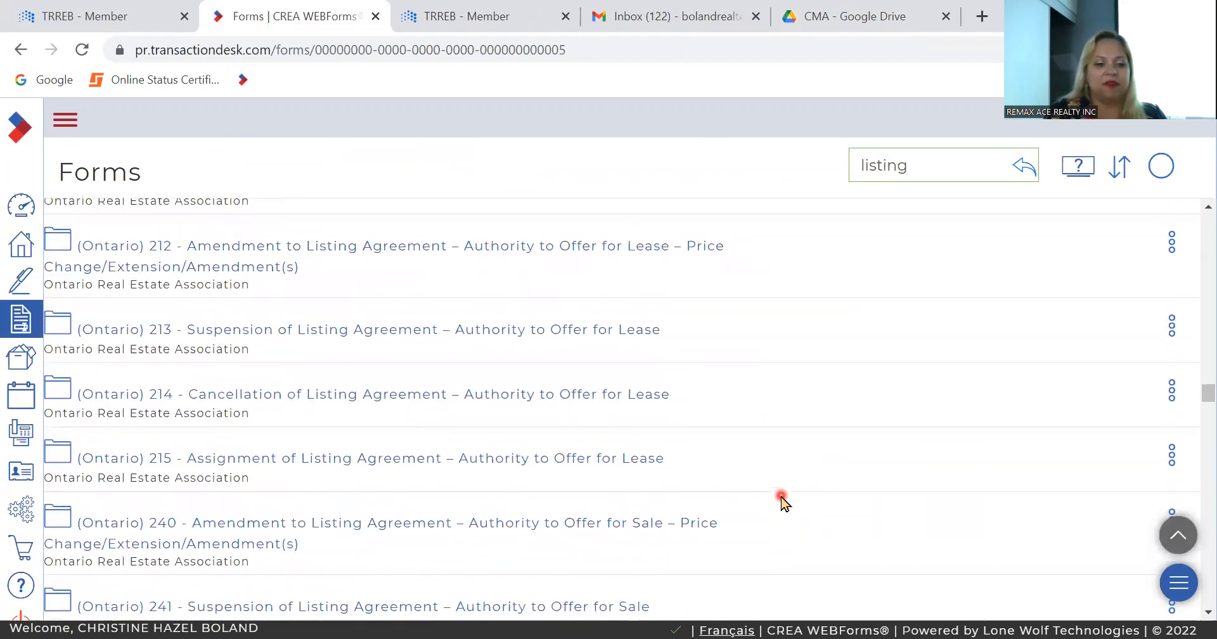
pyautogui.scroll(-4, 783, 502)
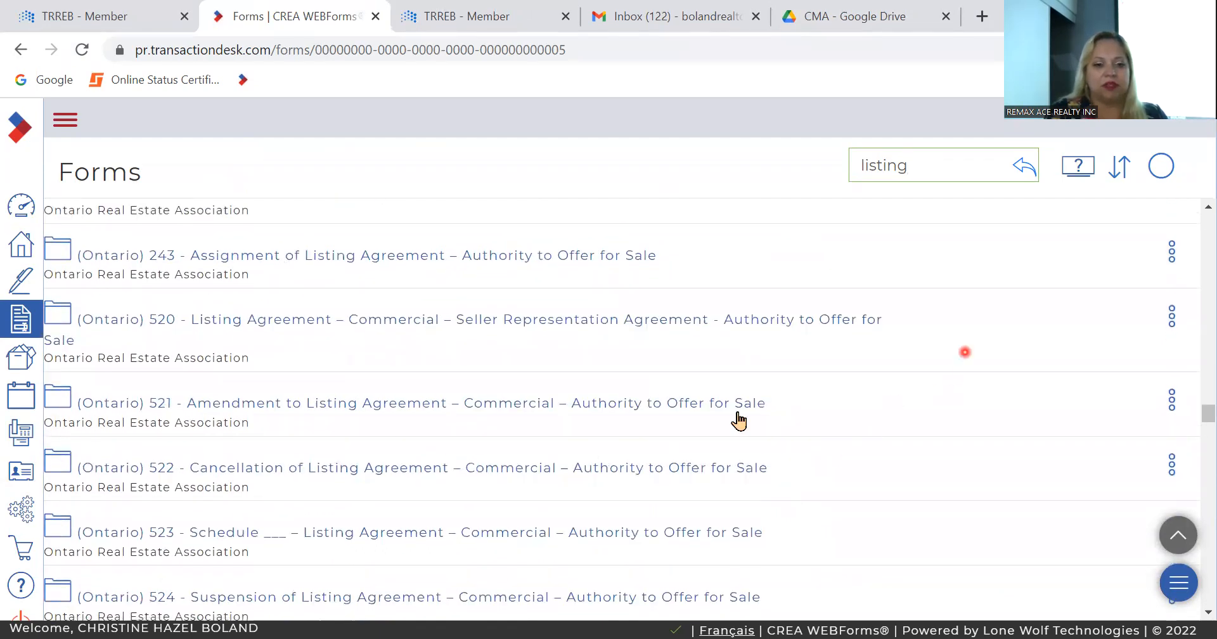
pyautogui.scroll(-4, 670, 486)
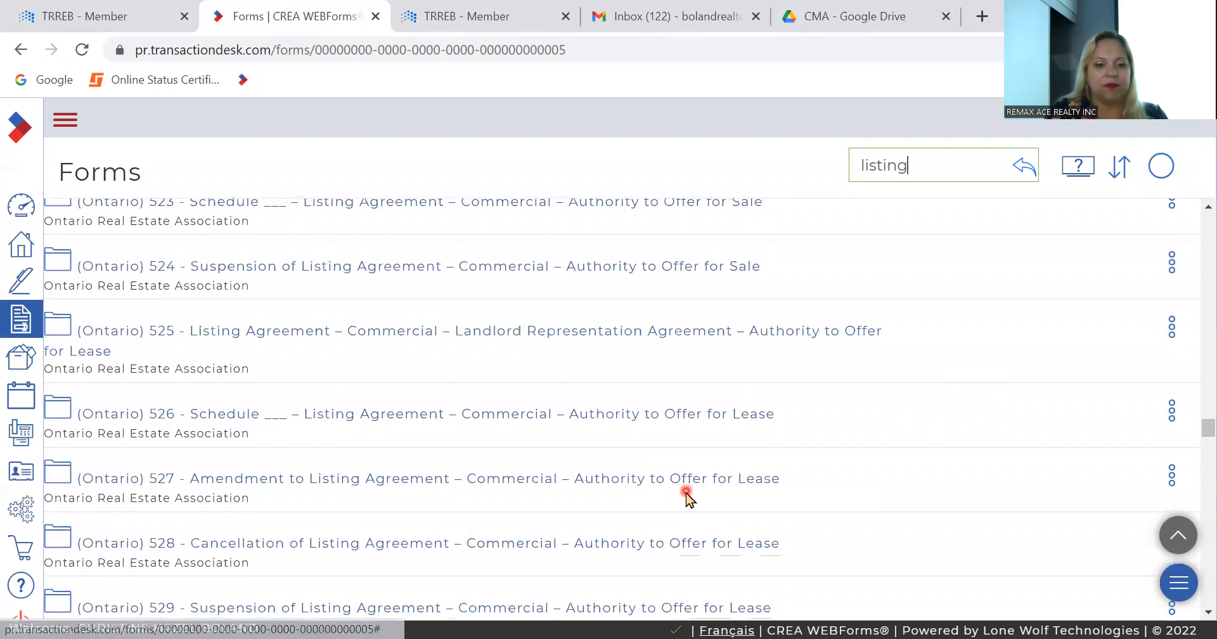
pyautogui.scroll(-3, 687, 500)
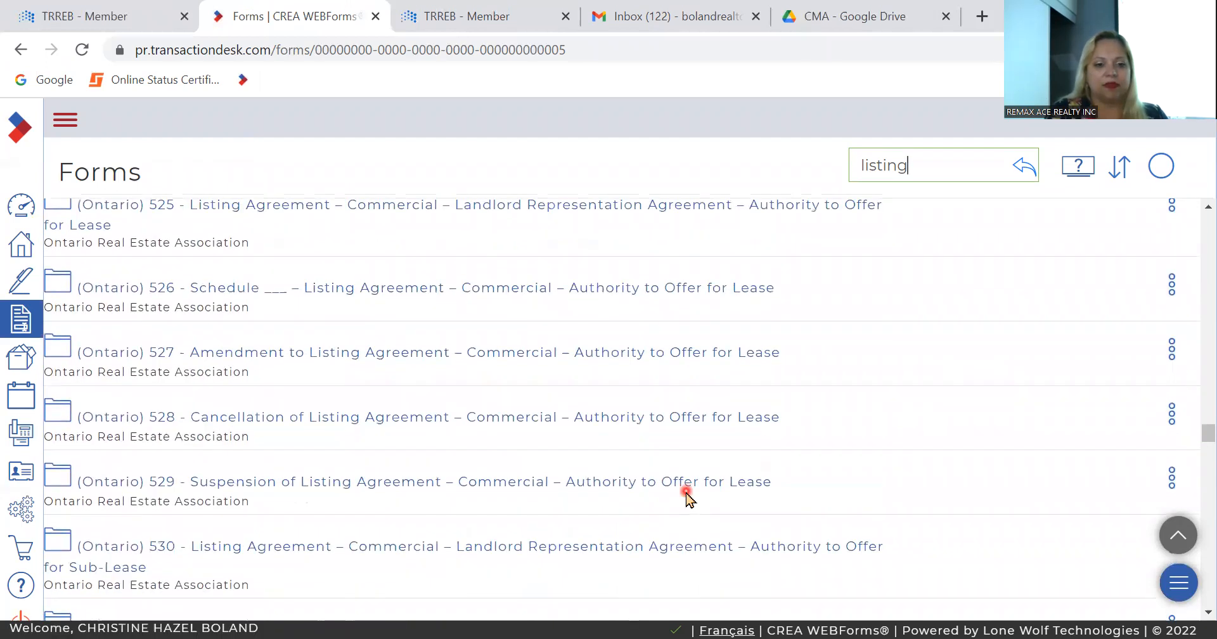
pyautogui.scroll(-2, 686, 500)
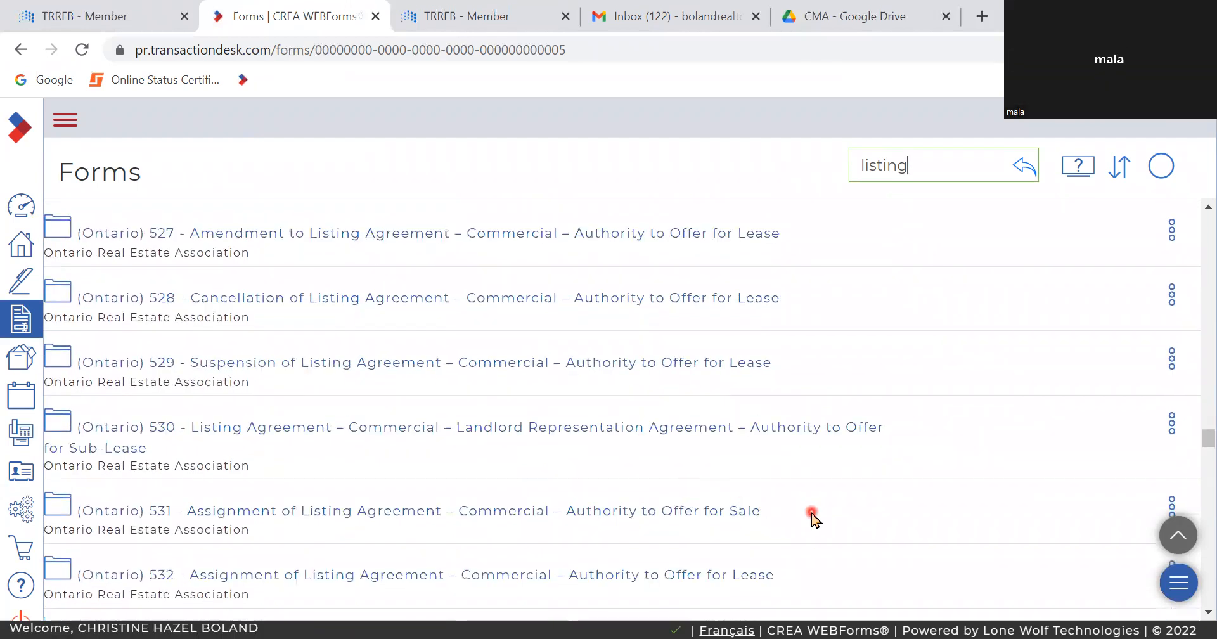
pyautogui.scroll(-1, 813, 518)
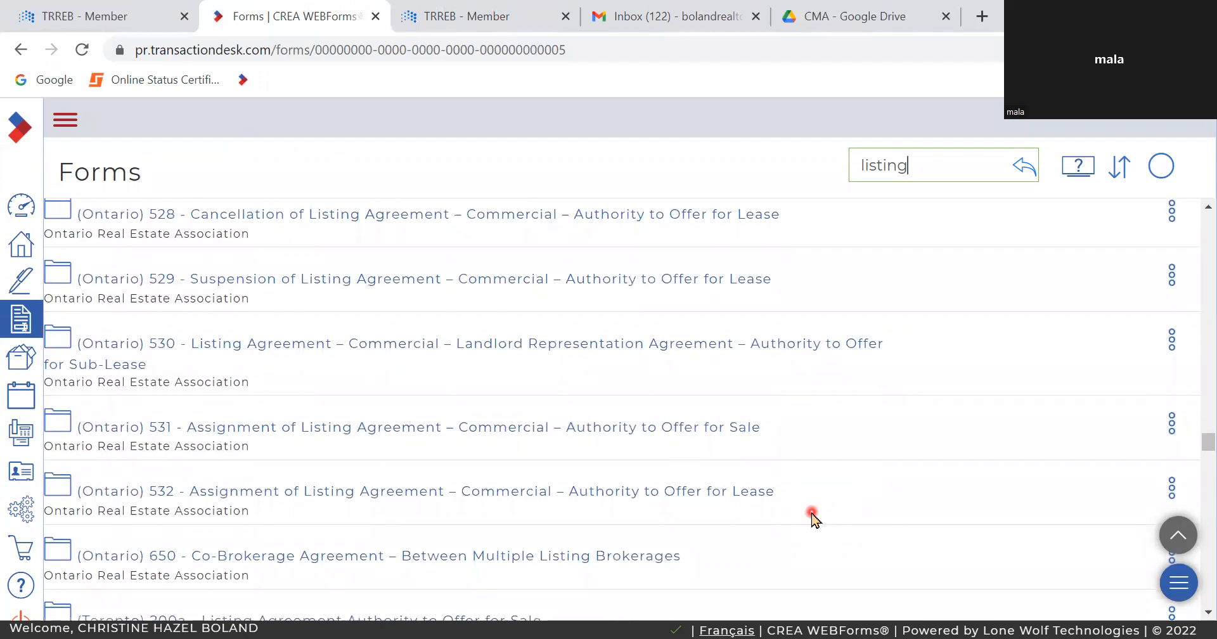
pyautogui.scroll(-3, 813, 518)
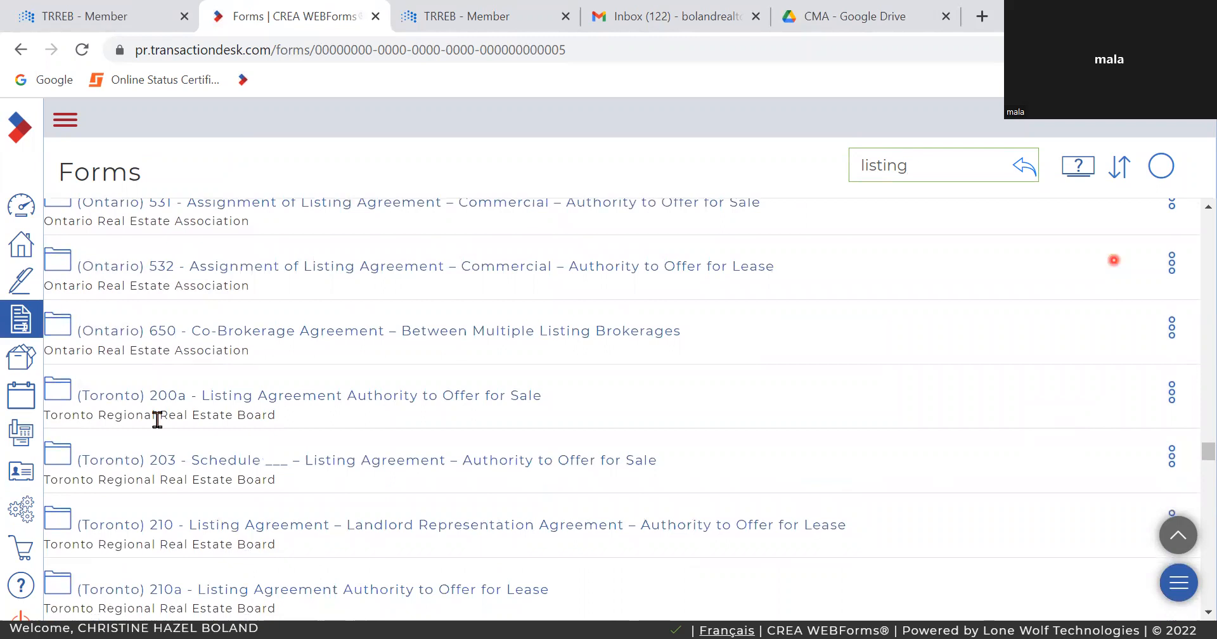
pyautogui.click(215, 395)
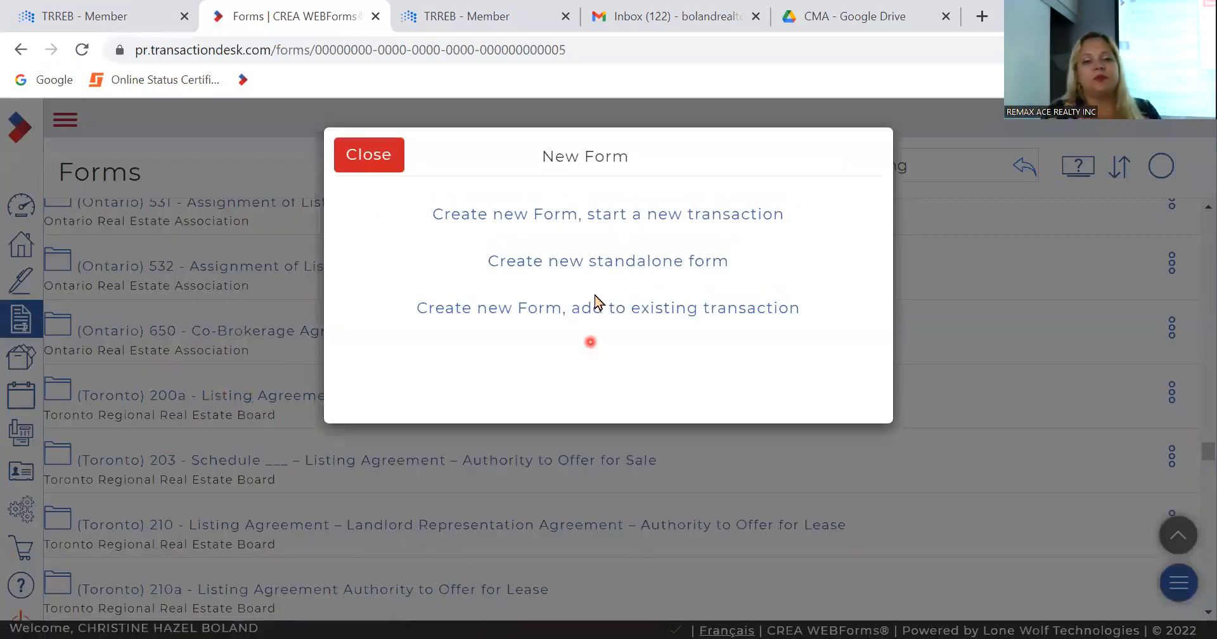
pyautogui.click(543, 277)
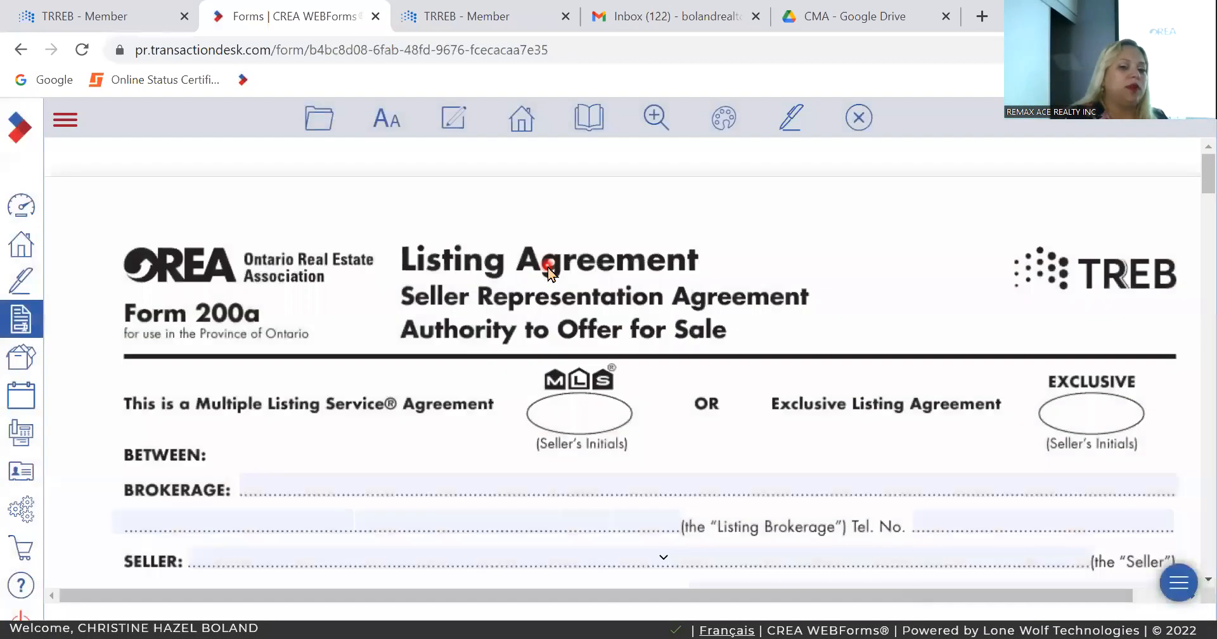
# Step: Set the listing brokerage's commission to 5% of the sale price in the Commission clause of Form 200a
pyautogui.scroll(-6, 549, 271)
pyautogui.scroll(3, 549, 266)
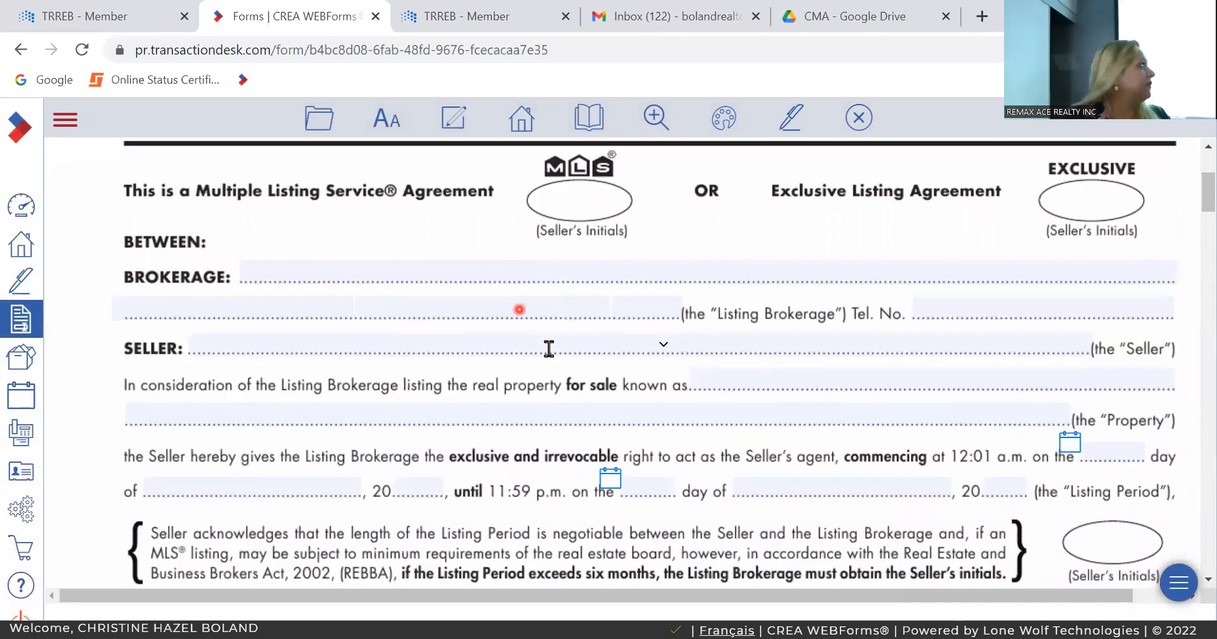
pyautogui.scroll(-10, 550, 351)
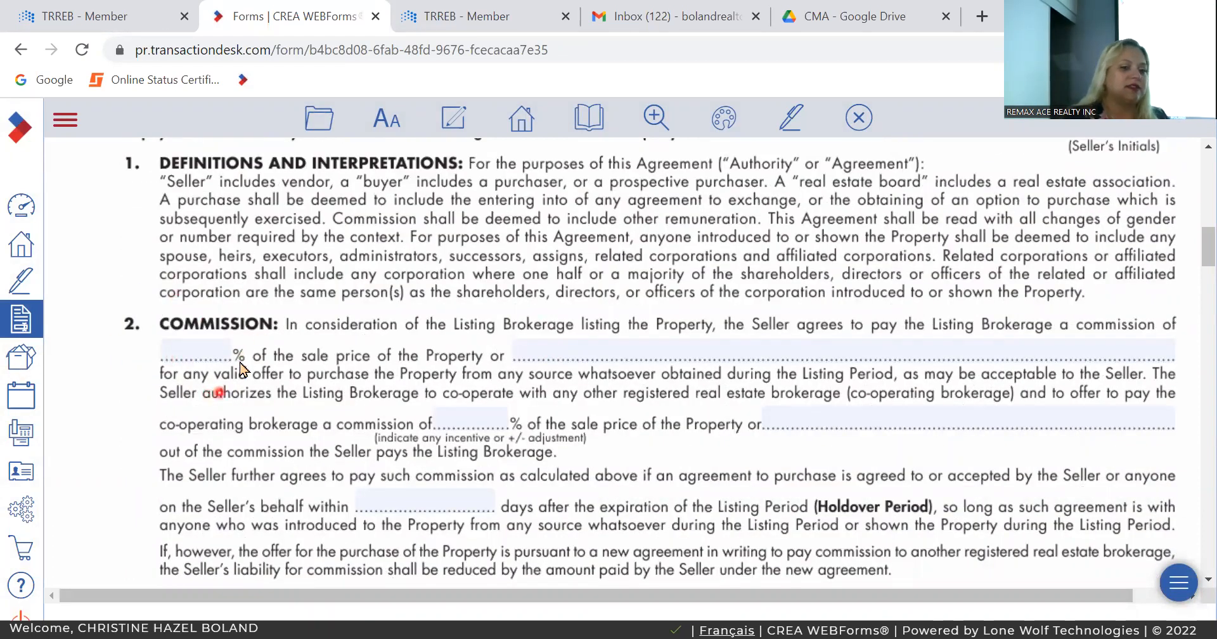
pyautogui.click(208, 346)
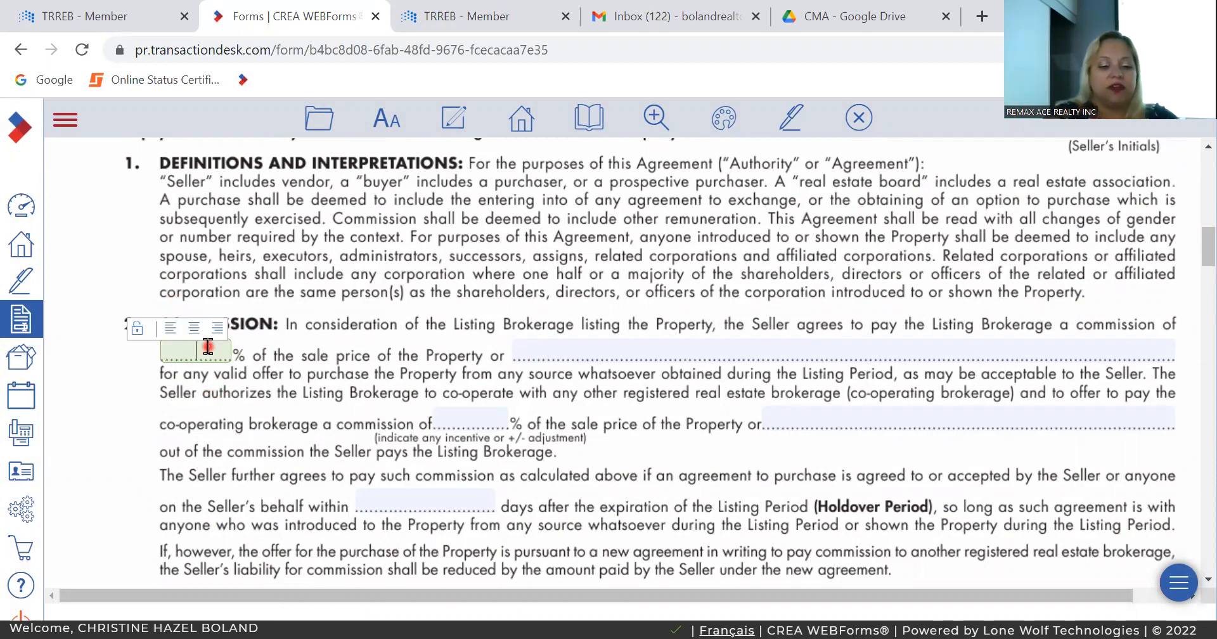
pyautogui.write('5')
pyautogui.press('Tab')
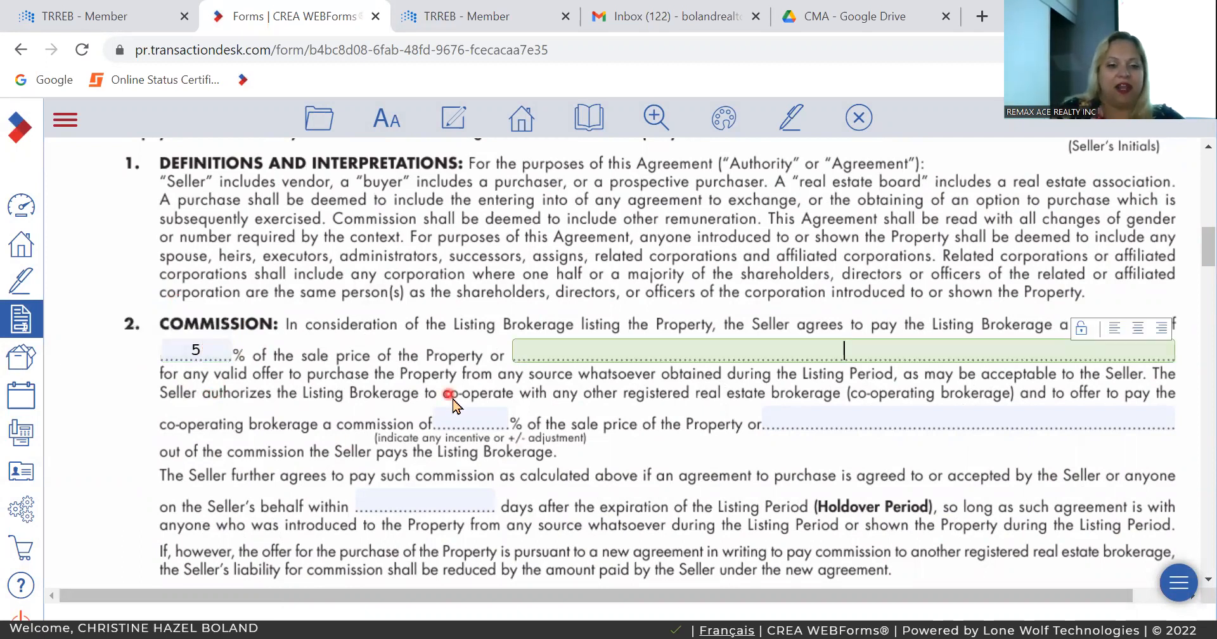
# Step: Set the co-operating brokerage's commission to 2.5% and the Holdover Period to 90 days
pyautogui.click(469, 416)
pyautogui.write('2.5')
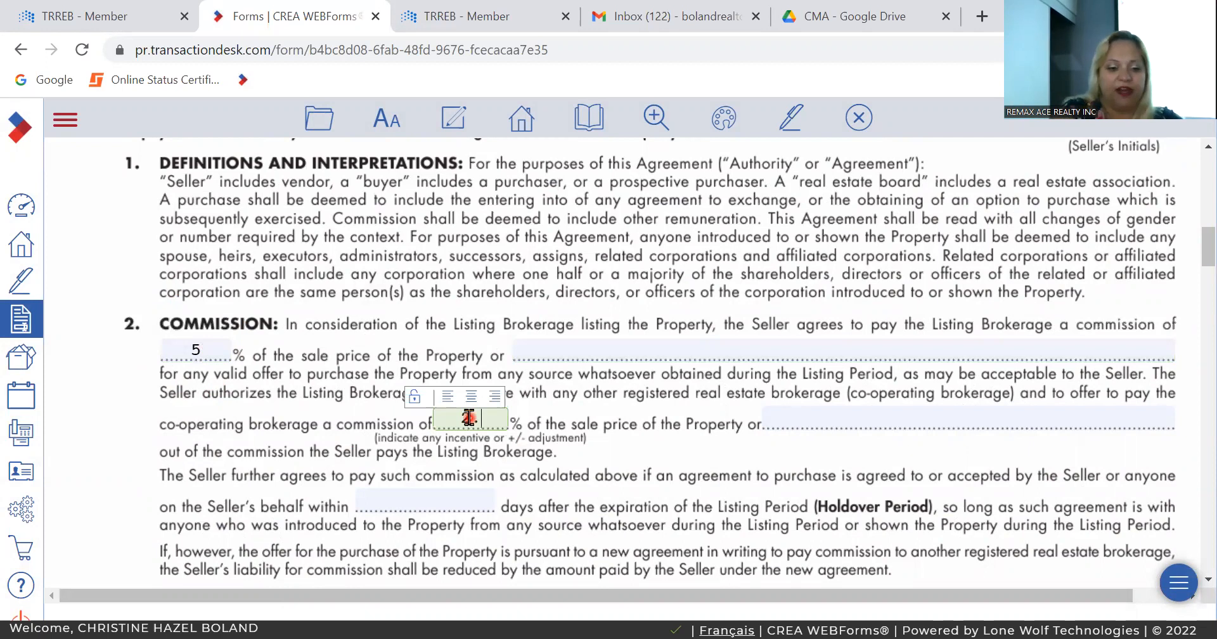
pyautogui.press('Tab')
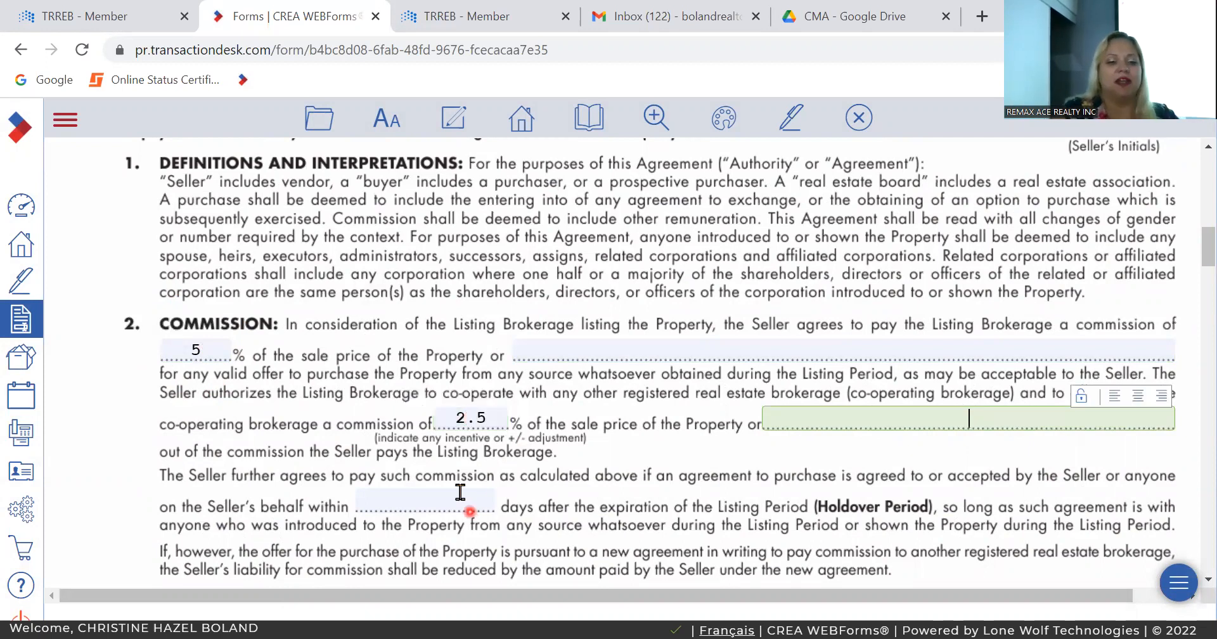
pyautogui.click(460, 498)
pyautogui.press('Tab')
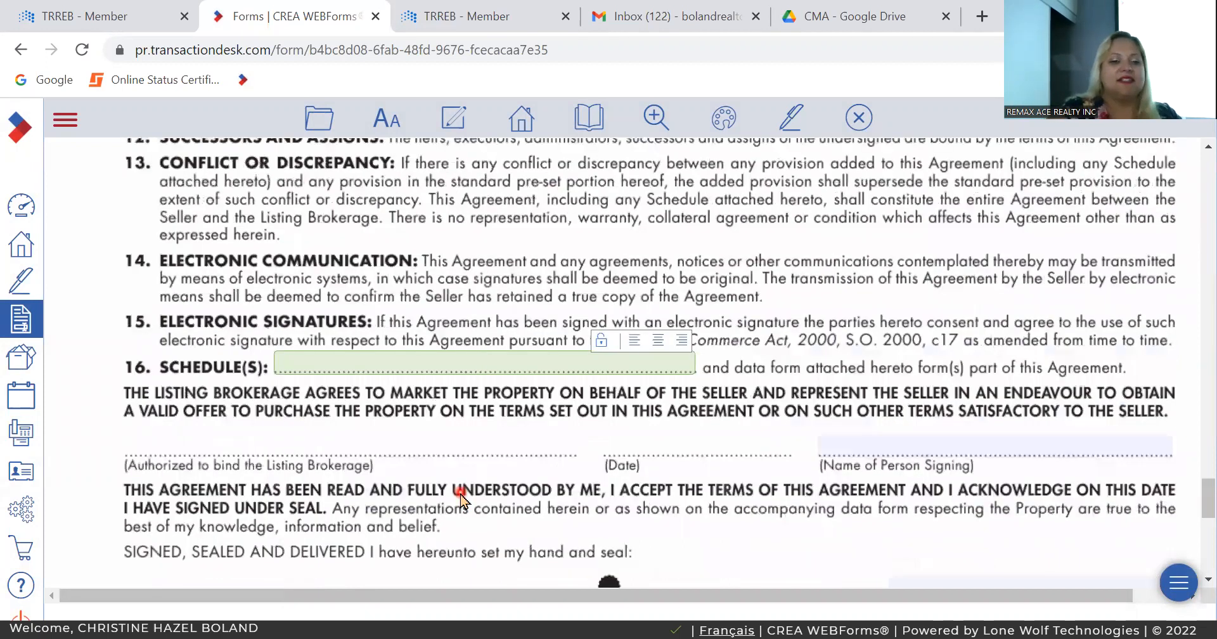
# Step: Change the listing brokerage's commission in the Commission clause to 4.75%
pyautogui.scroll(10, 460, 500)
pyautogui.scroll(15, 460, 500)
pyautogui.scroll(4, 460, 500)
pyautogui.scroll(-2, 460, 497)
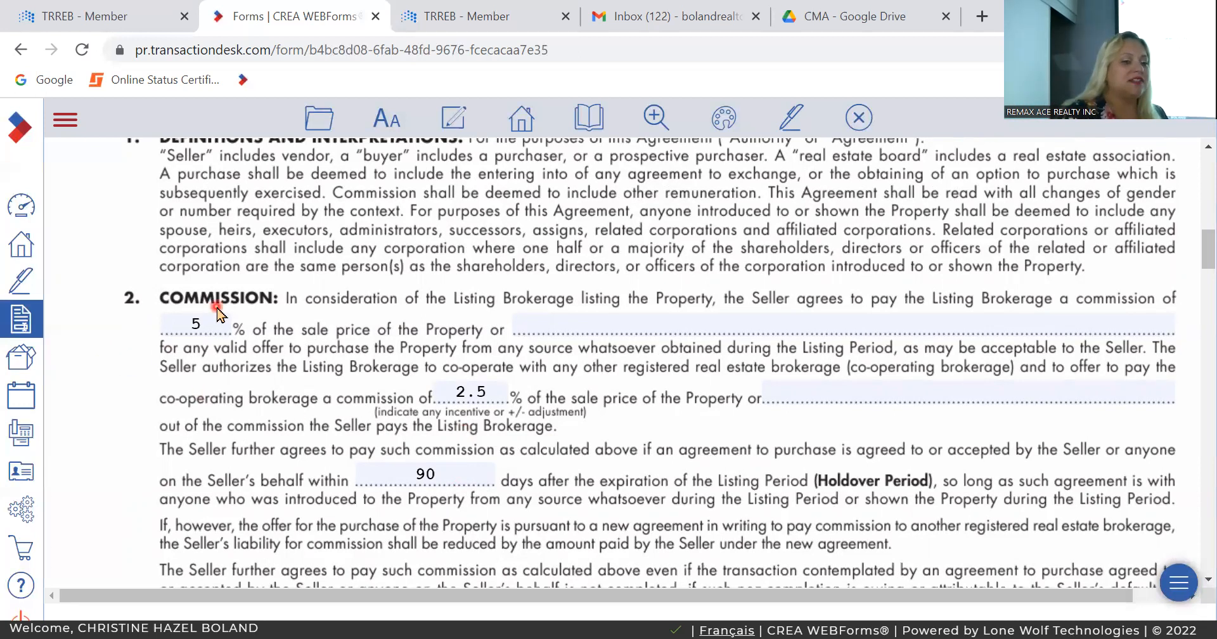
pyautogui.click(208, 323)
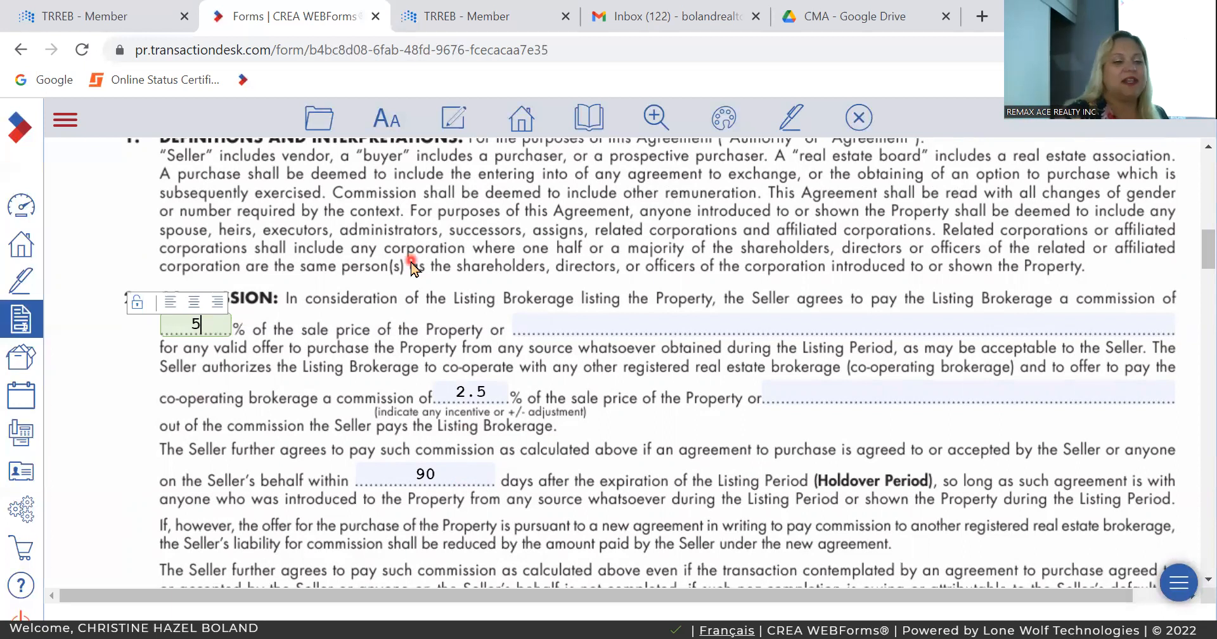
pyautogui.press('BackSpace')
pyautogui.write('4.75')
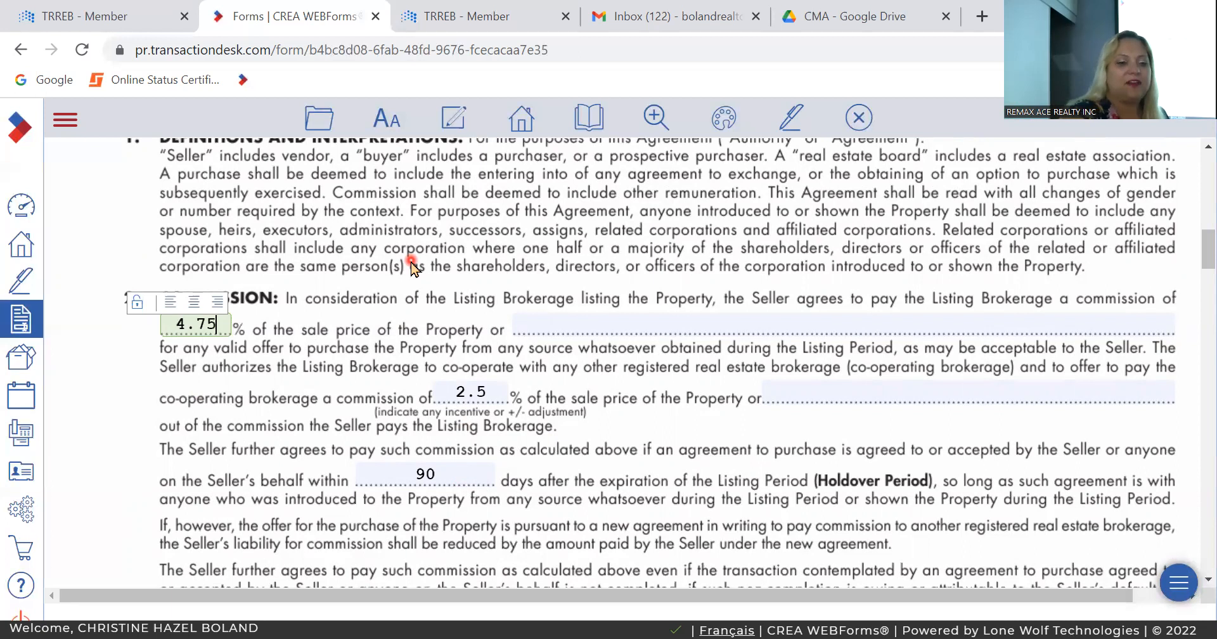
pyautogui.press('Tab')
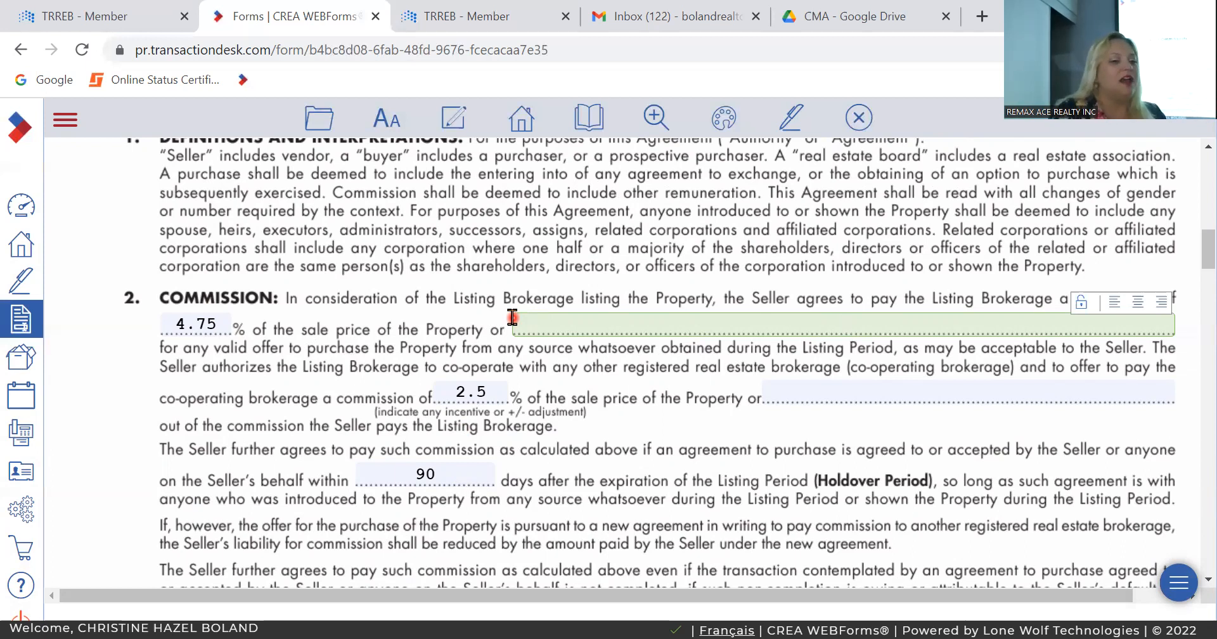
# Step: Reduce the listing brokerage's commission in the Commission clause to 4.5%
pyautogui.click(220, 328)
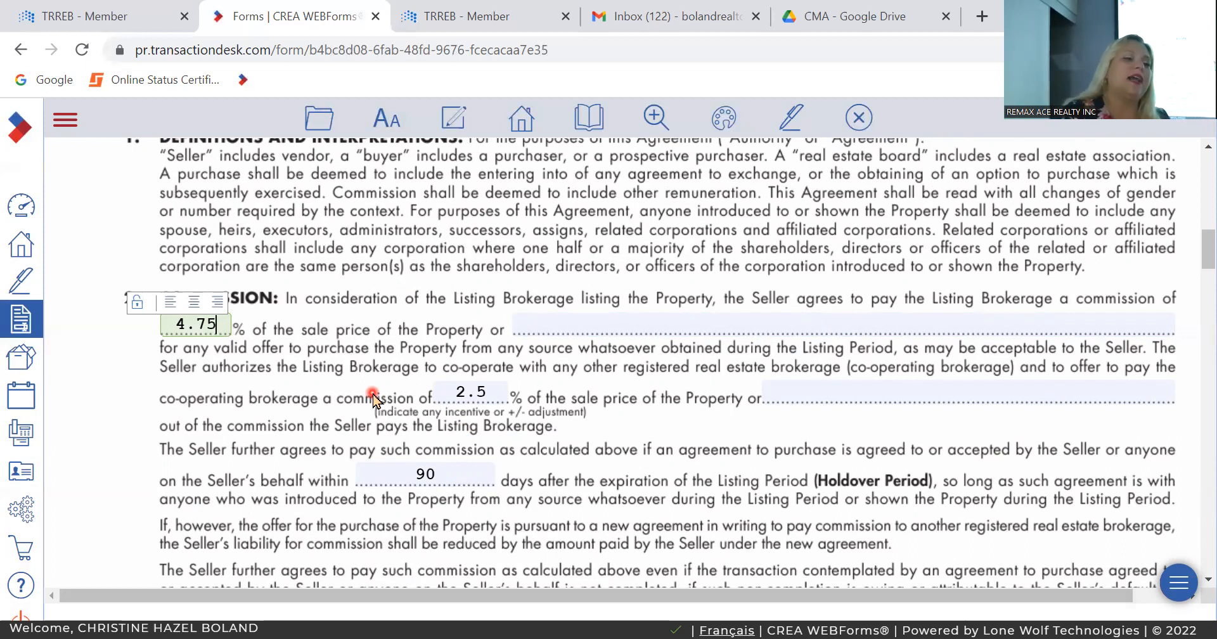
pyautogui.press('BackSpace')
pyautogui.press('BackSpace')
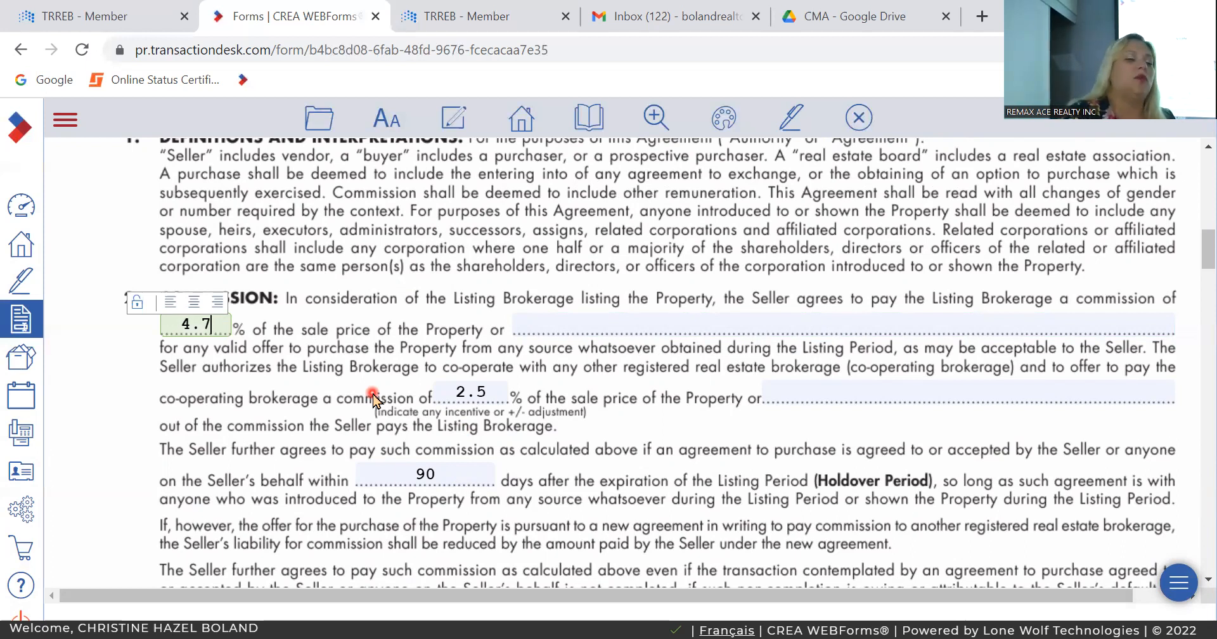
pyautogui.write('5')
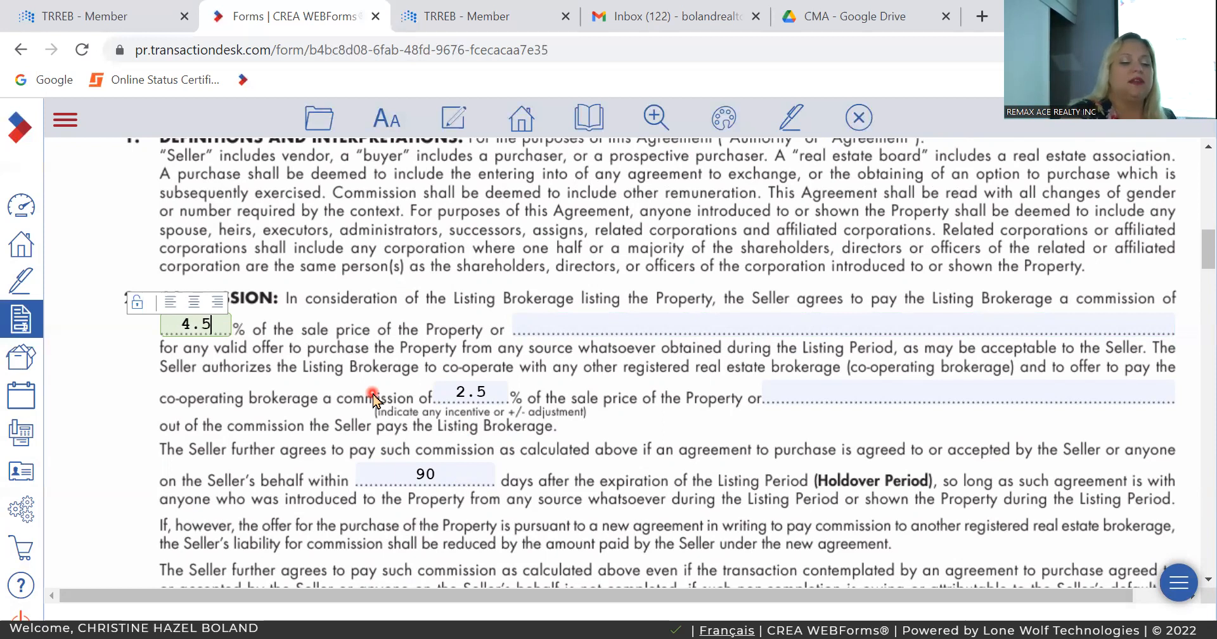
pyautogui.press('Tab')
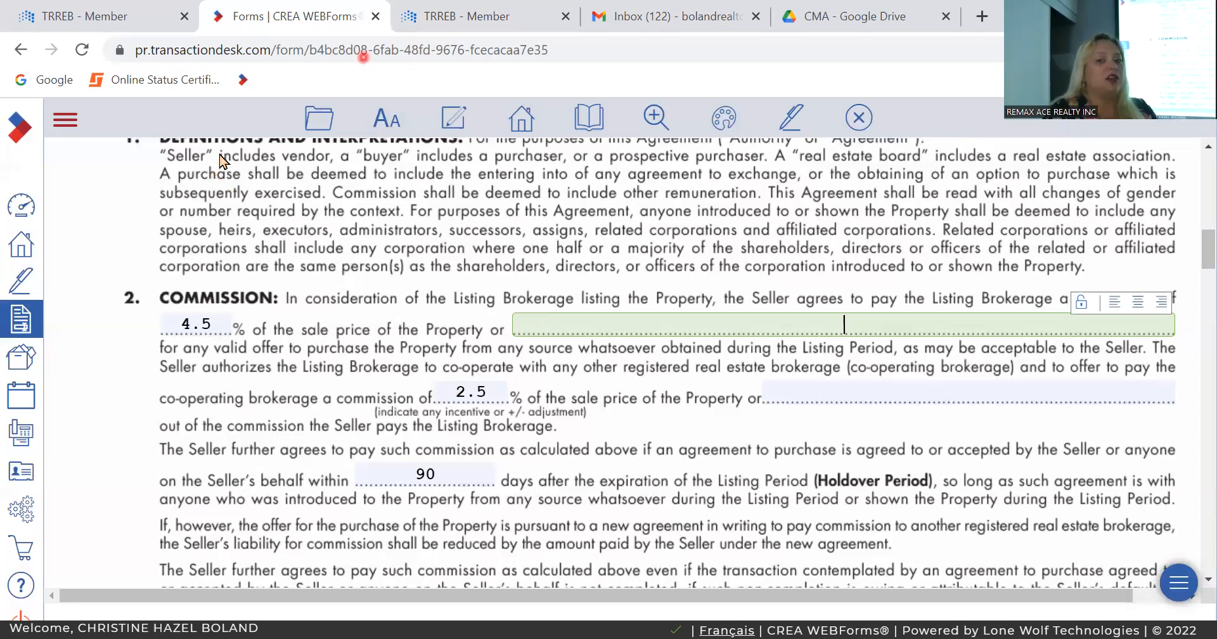
# Step: Switch to the CMA folder in Google Drive, open Current Market.pdf, review its market statistics, and close the preview
pyautogui.click(847, 17)
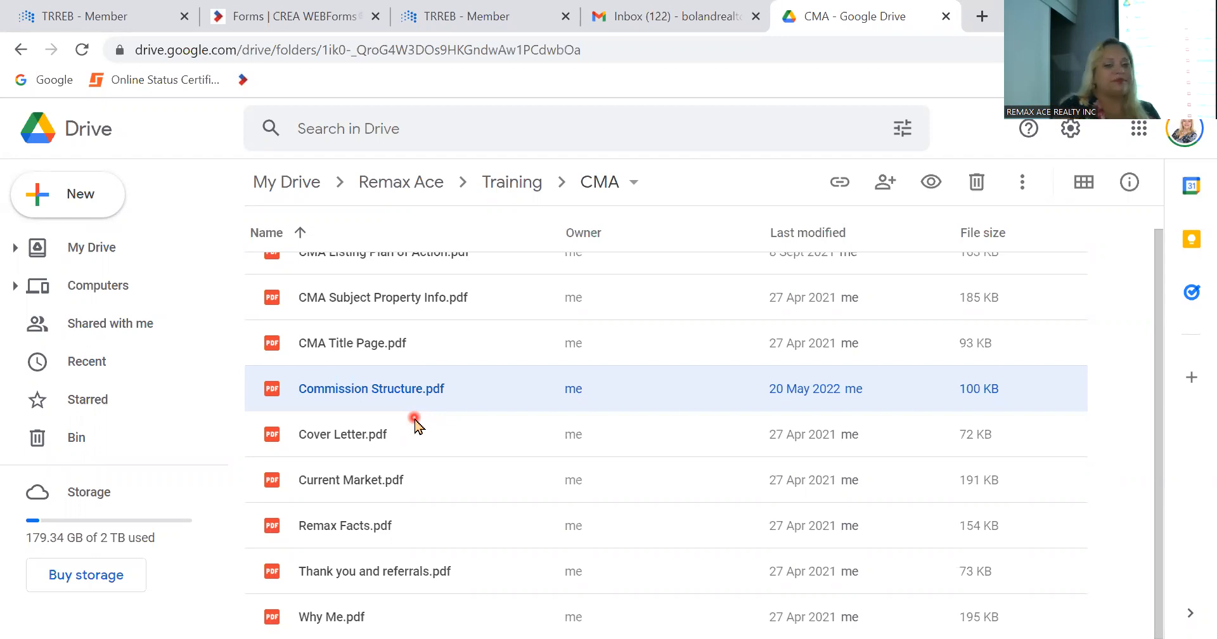
pyautogui.scroll(1, 415, 422)
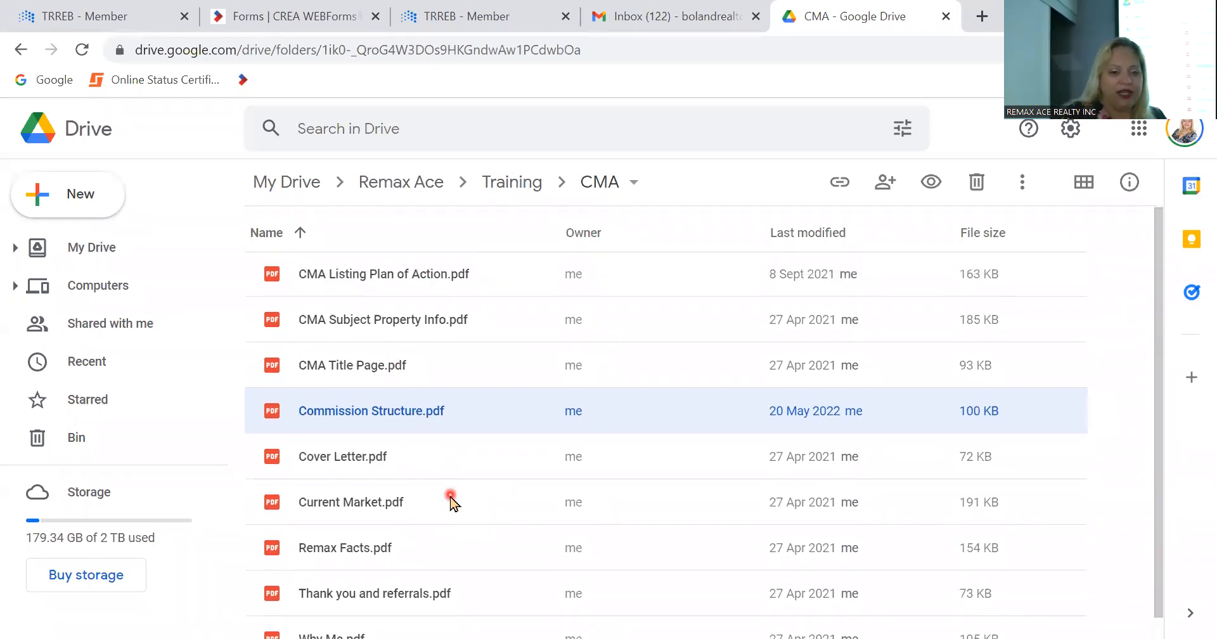
pyautogui.scroll(-1, 397, 501)
pyautogui.doubleClick(379, 486)
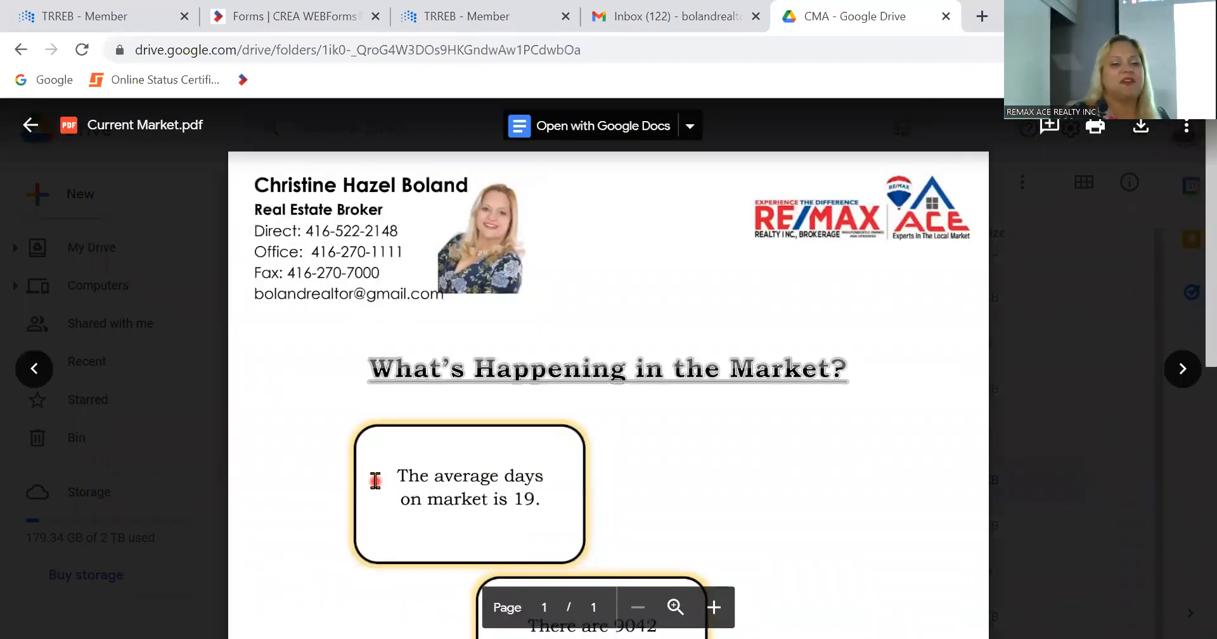
pyautogui.scroll(-4, 375, 481)
pyautogui.scroll(4, 375, 481)
pyautogui.scroll(-3, 375, 481)
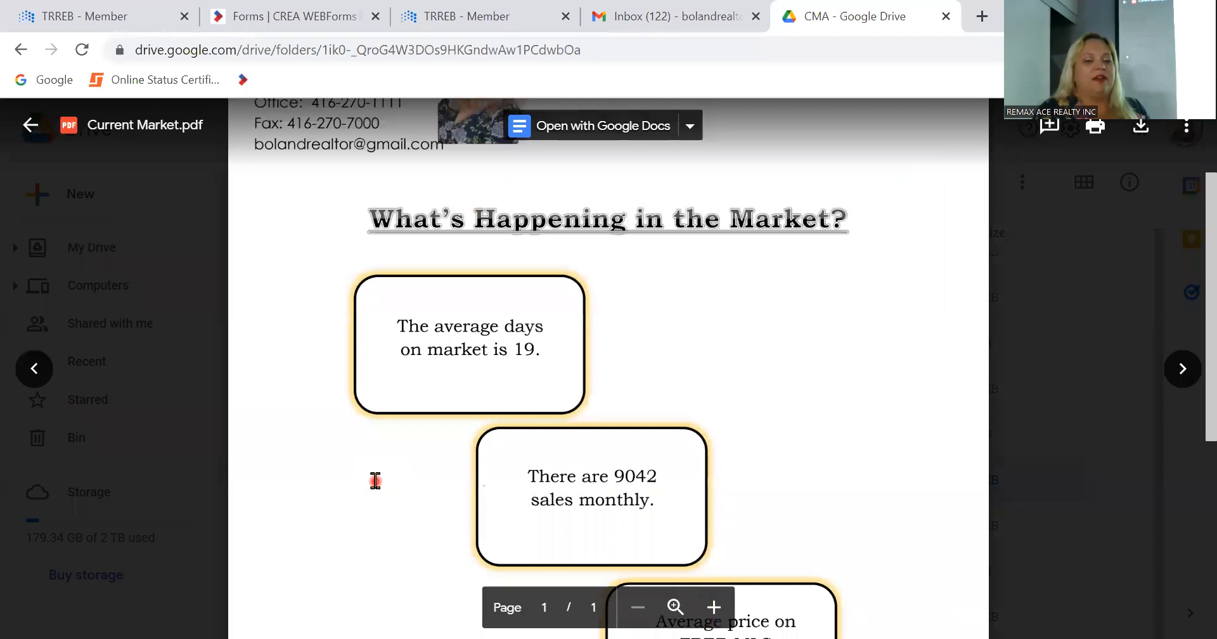
pyautogui.scroll(-1, 375, 480)
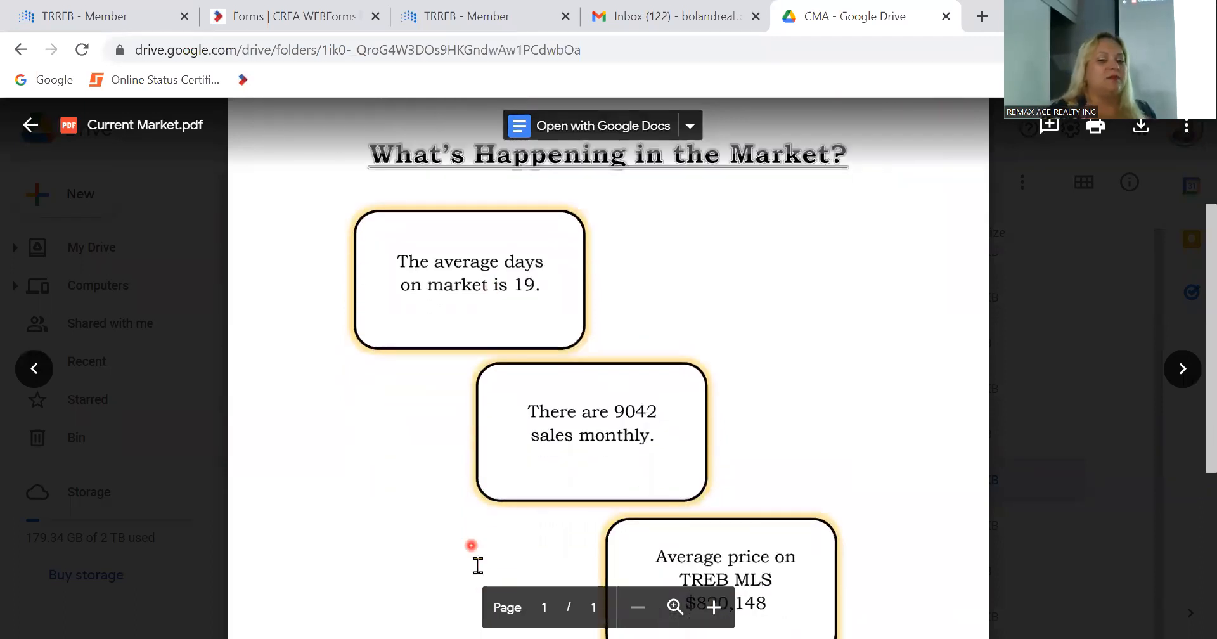
pyautogui.scroll(-1, 476, 563)
pyautogui.scroll(-2, 478, 564)
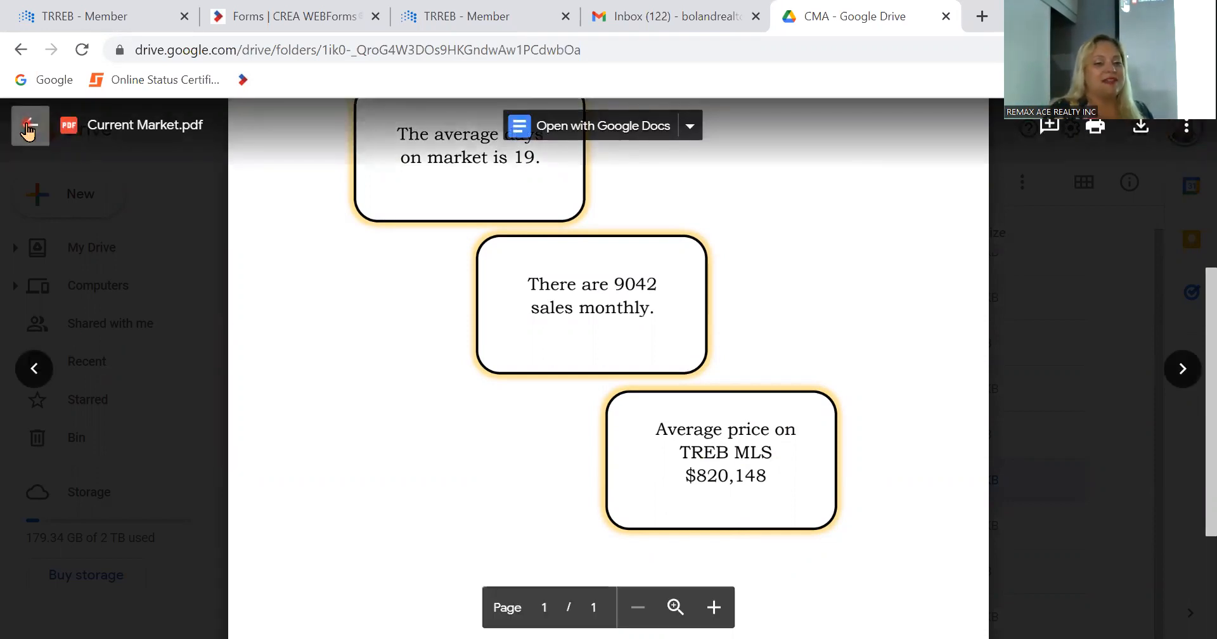
pyautogui.click(28, 130)
# Step: Open Thank you and referrals.pdf from the CMA folder and read its closing message to the client
pyautogui.doubleClick(413, 573)
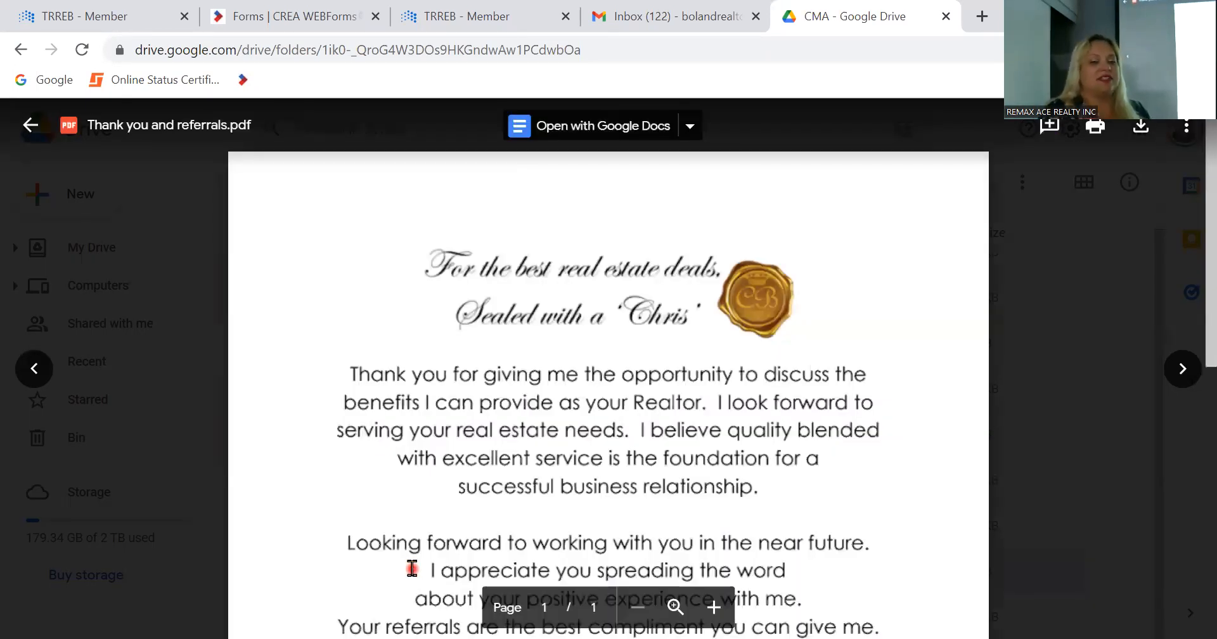
pyautogui.scroll(-3, 412, 568)
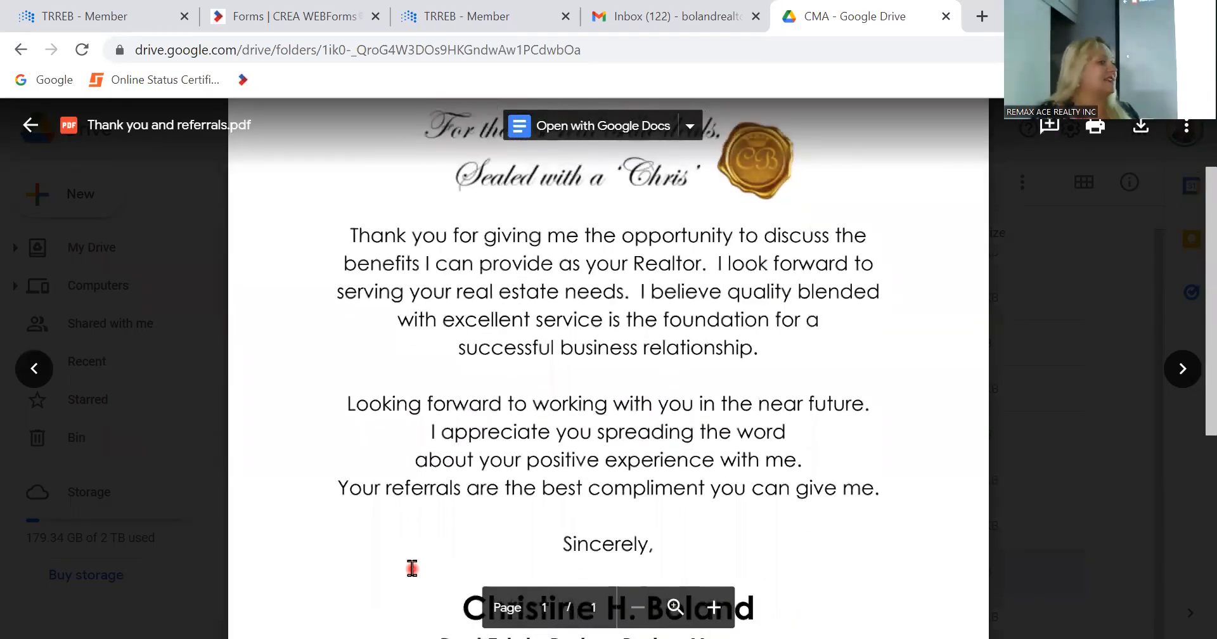